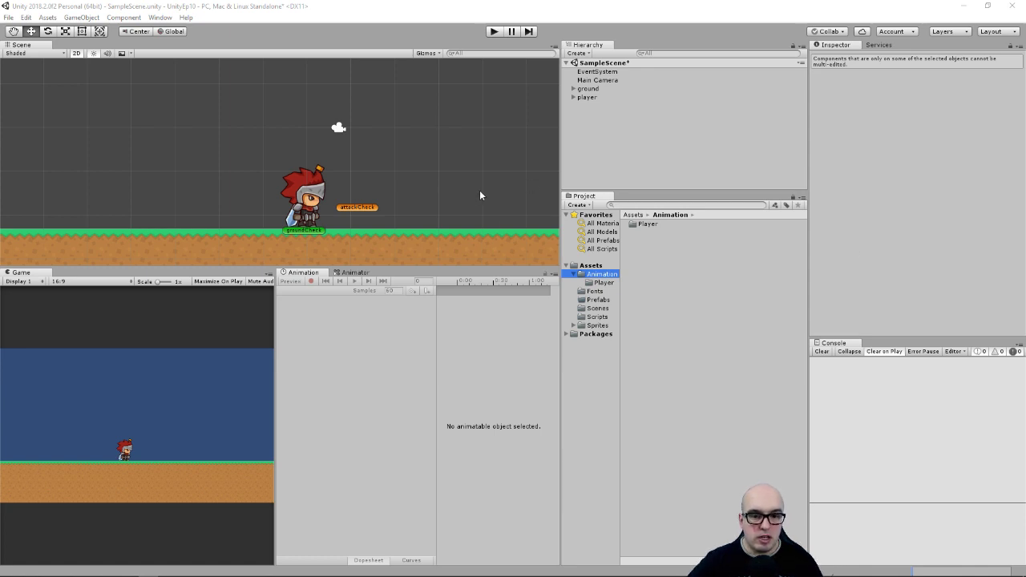
- Widen the Hierarchy and make the Scene view taller than the Game panel
left_click_drag(563, 125, 530, 126)
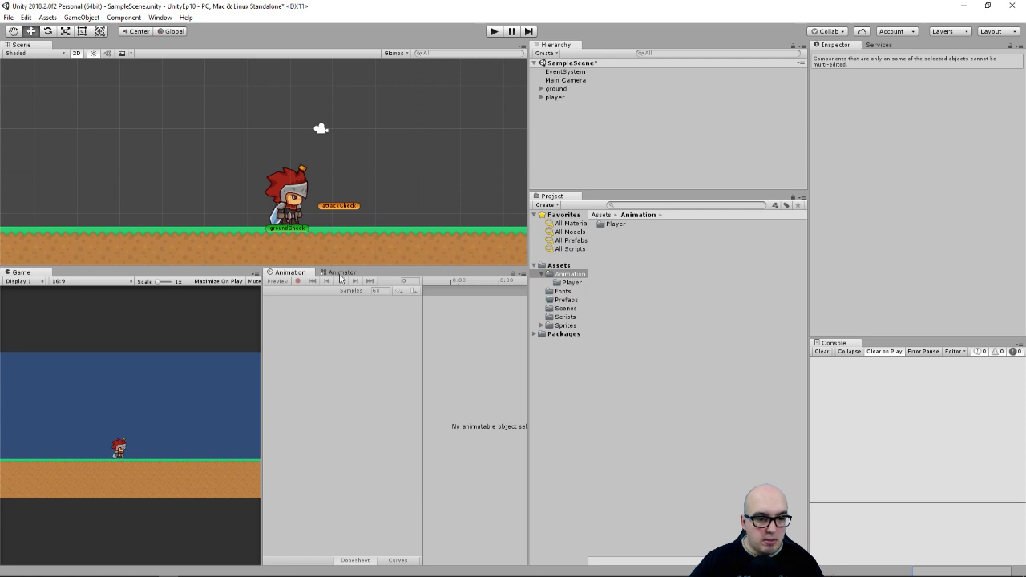
left_click_drag(186, 267, 185, 328)
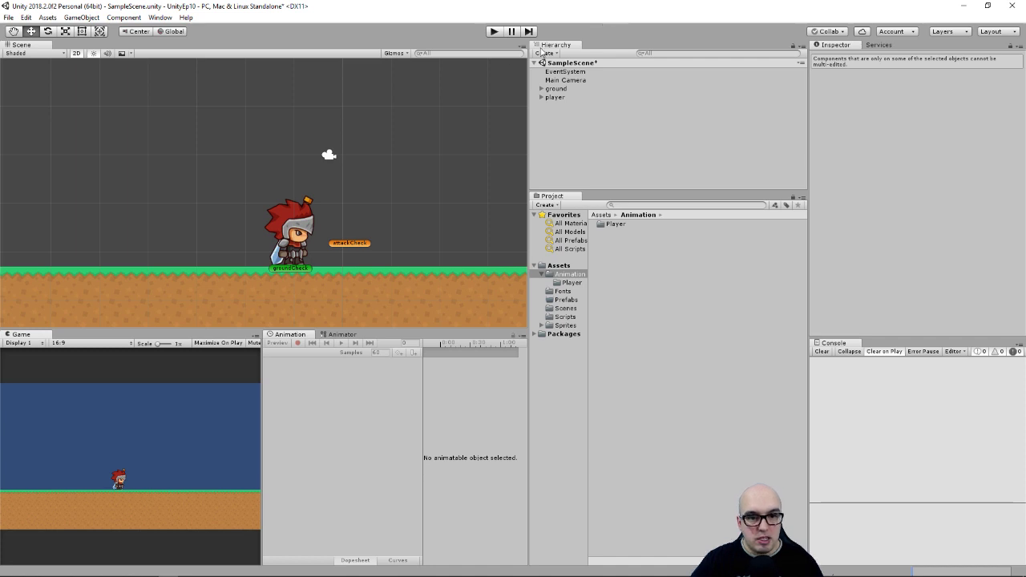
- Create an empty GameObject named damageText
right_click(568, 111)
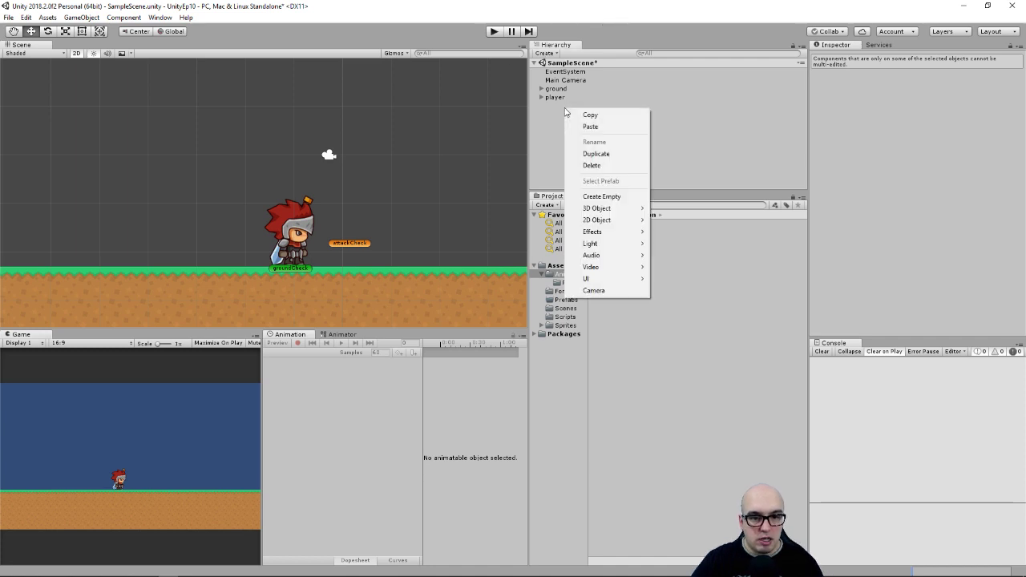
left_click(618, 198)
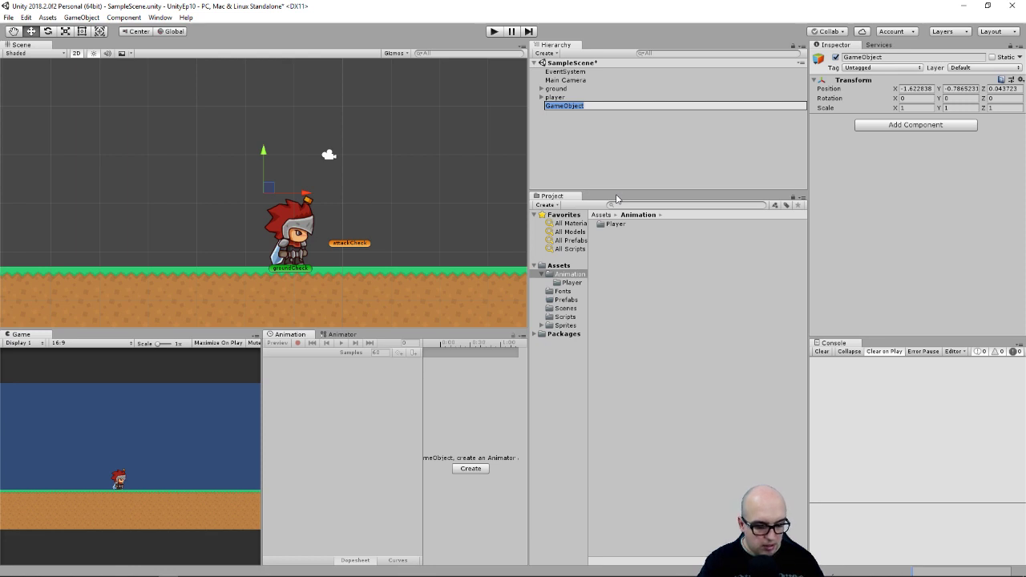
type("damag")
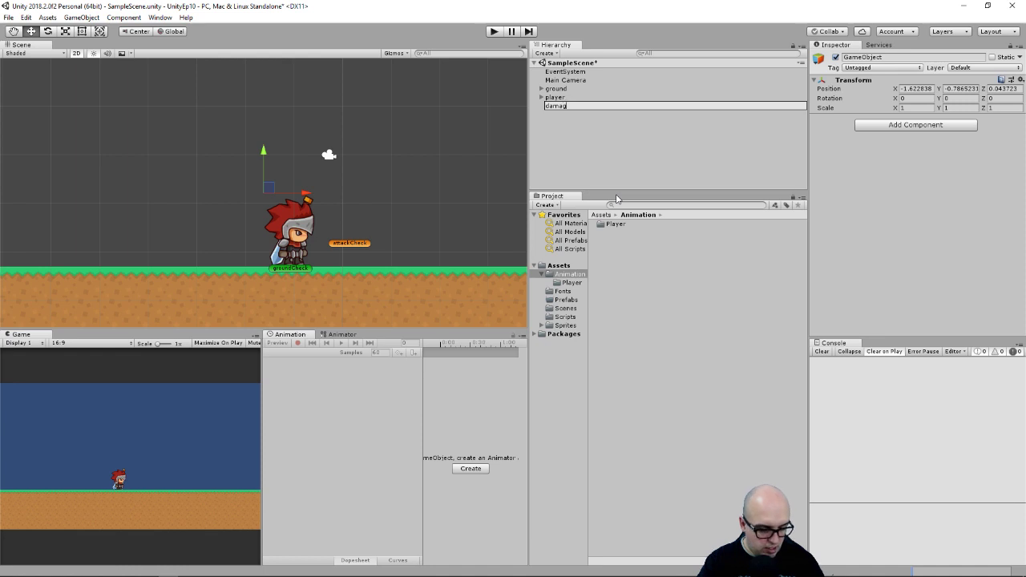
type("eText")
key("Return")
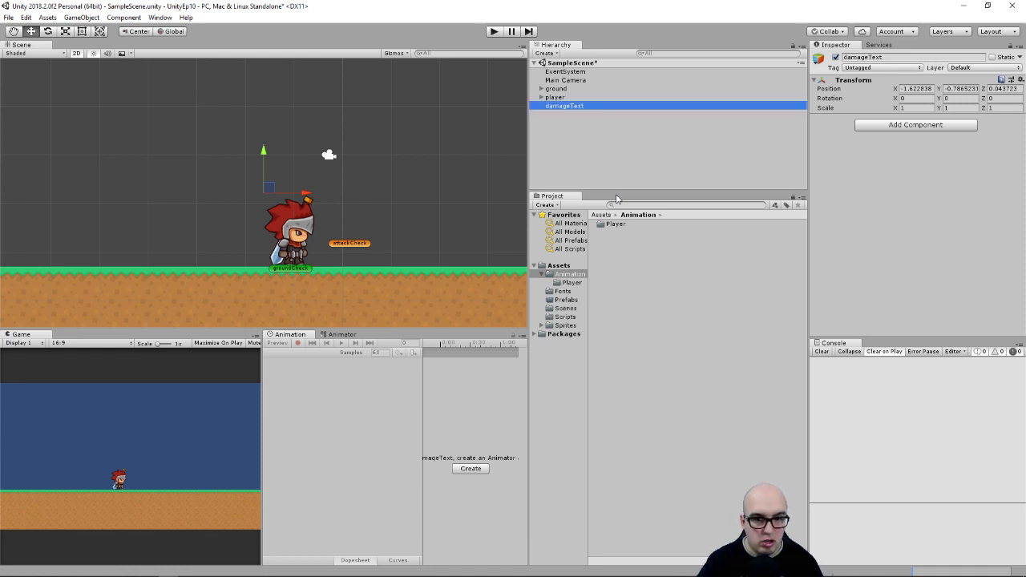
- Add a UI Canvas under damageText with a New Text element inside it
right_click(558, 107)
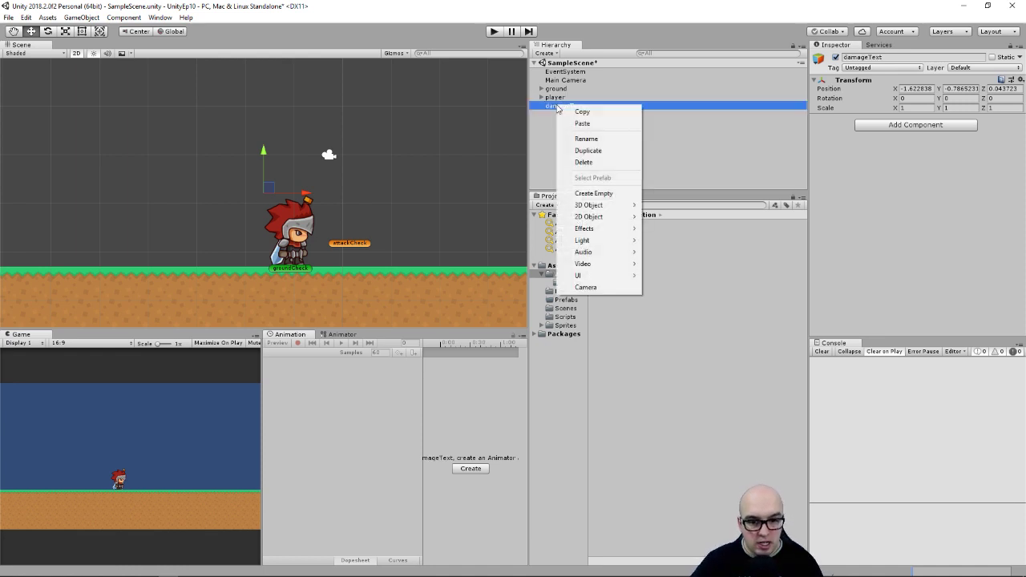
mouse_move(595, 277)
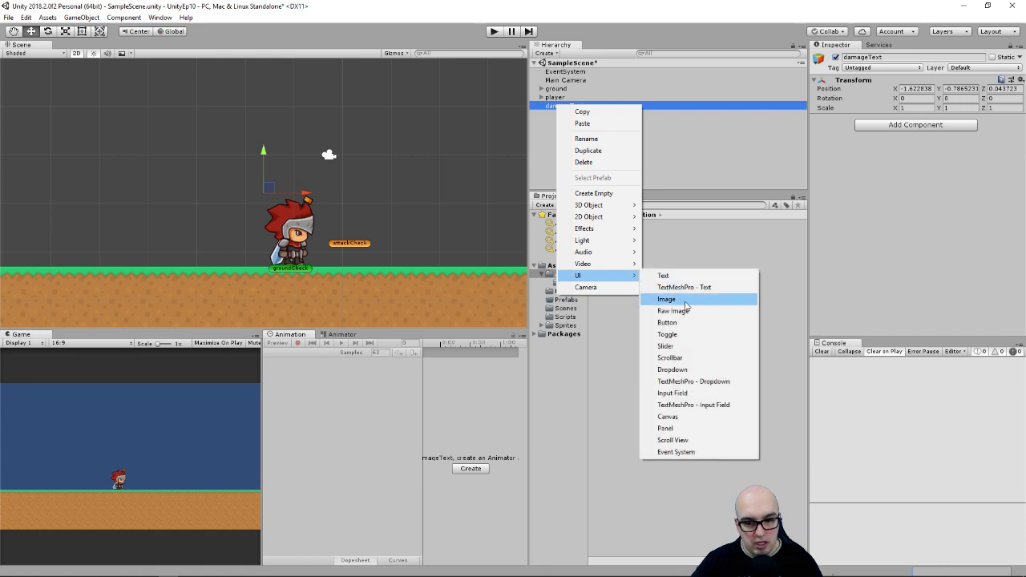
left_click(681, 418)
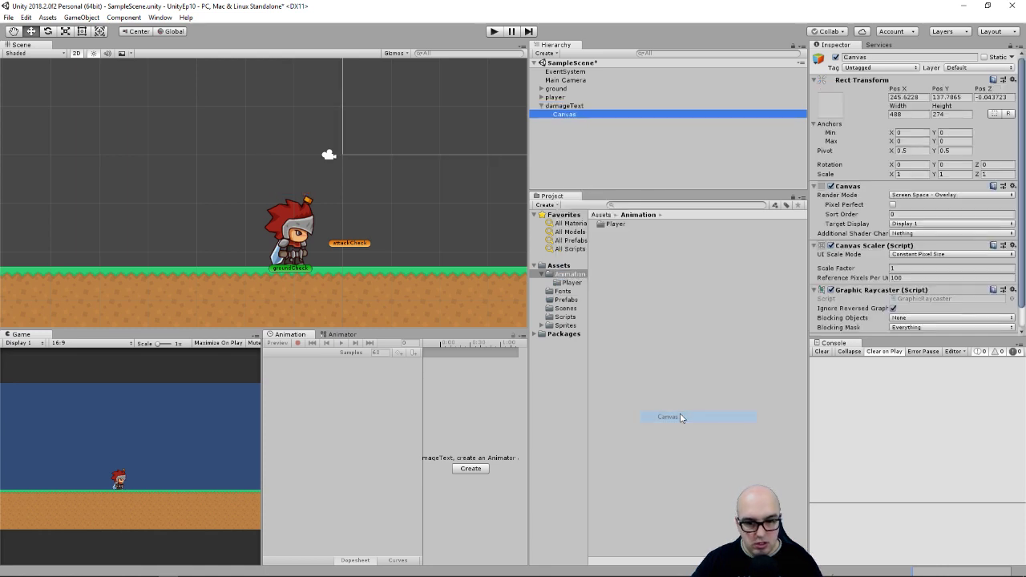
right_click(561, 115)
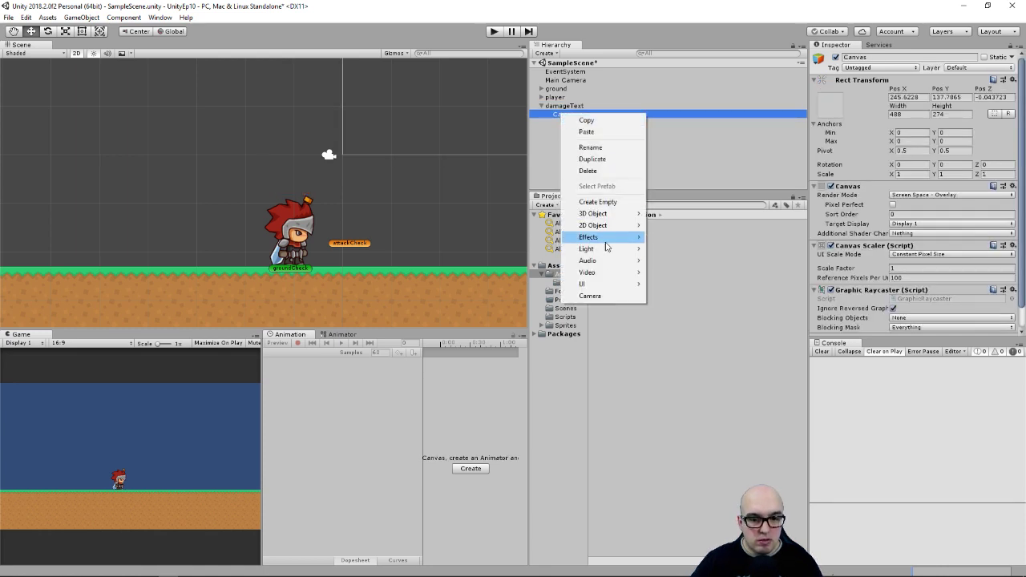
mouse_move(595, 284)
left_click(709, 287)
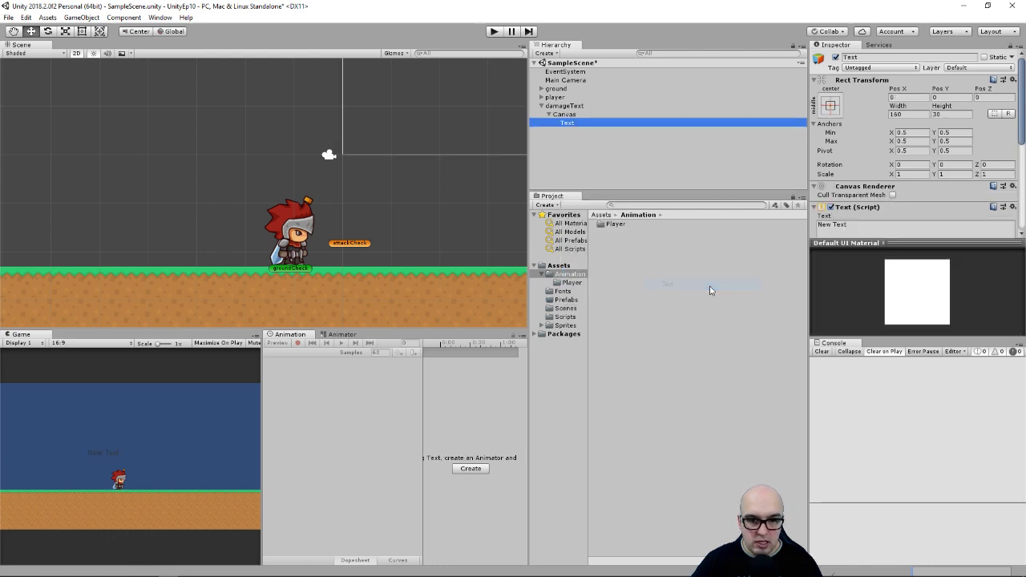
scroll(435, 112, "down", 2)
scroll(441, 121, "down", 2)
scroll(447, 132, "down", 2)
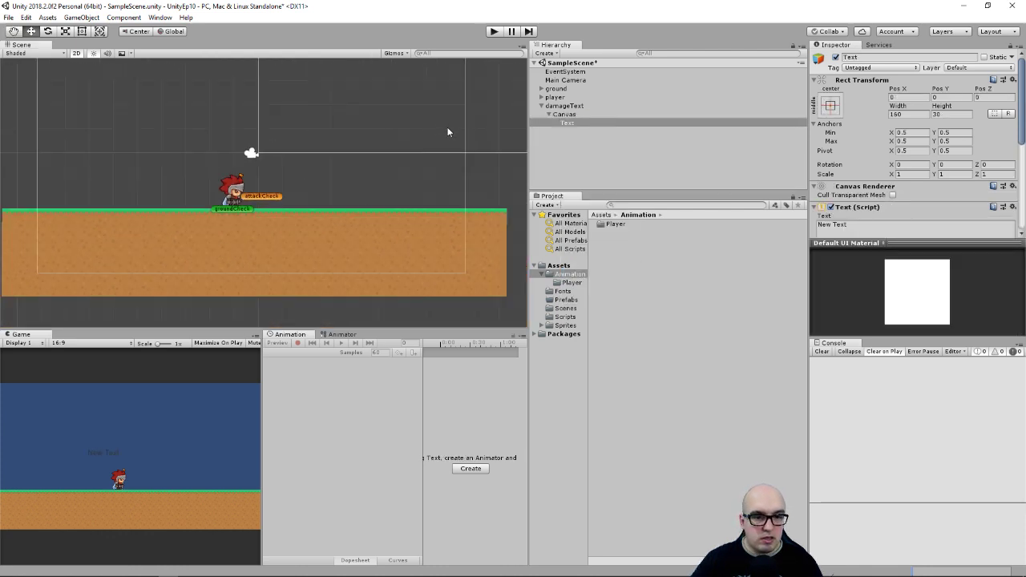
scroll(416, 144, "down", 2)
- Frame the Canvas and switch its Render Mode to World Space
double_click(564, 115)
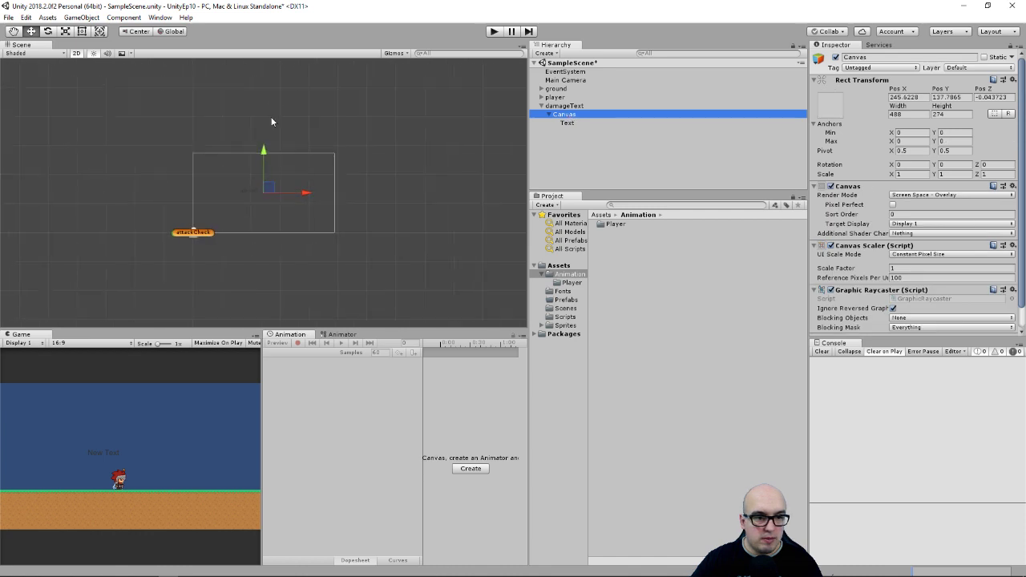
scroll(227, 181, "up", 3)
scroll(255, 196, "up", 3)
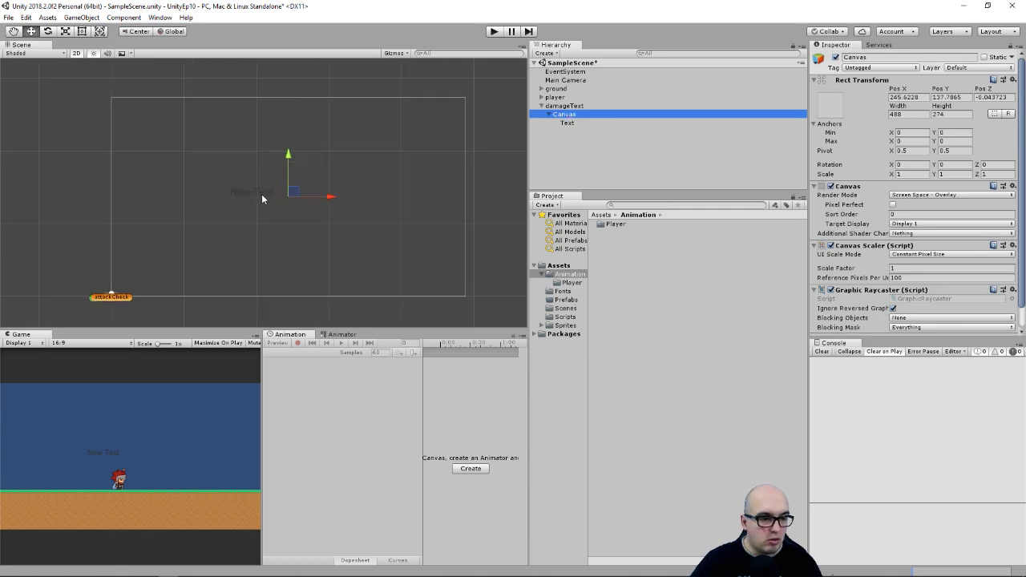
scroll(229, 199, "down", 3)
middle_click_drag(252, 195, 250, 163)
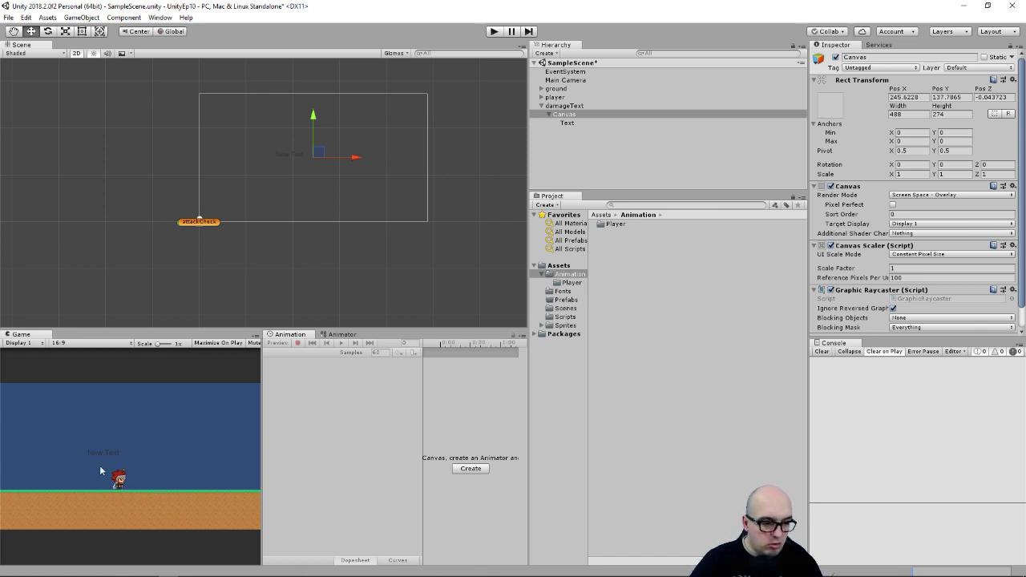
scroll(245, 251, "up", 2)
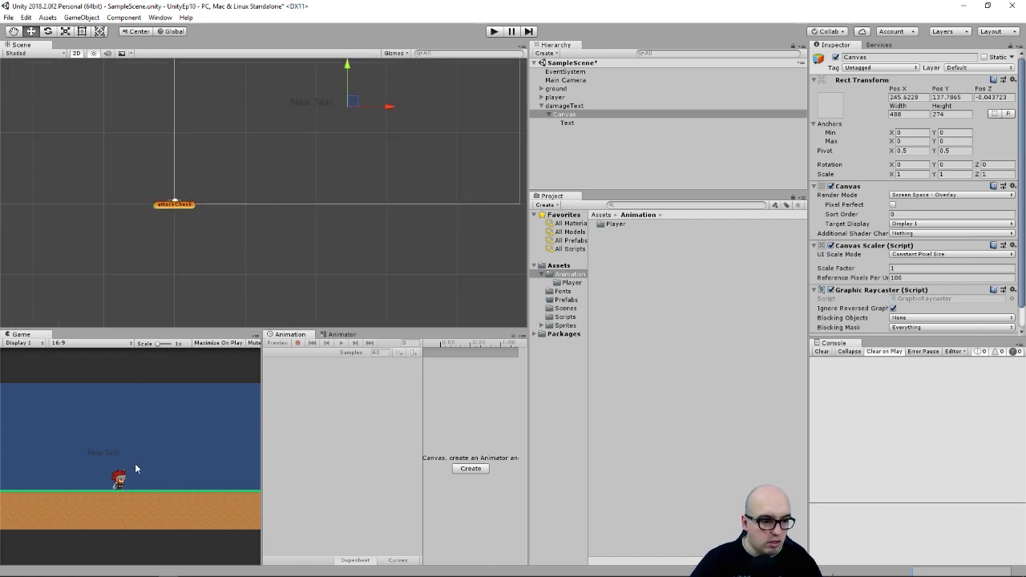
scroll(211, 141, "down", 2)
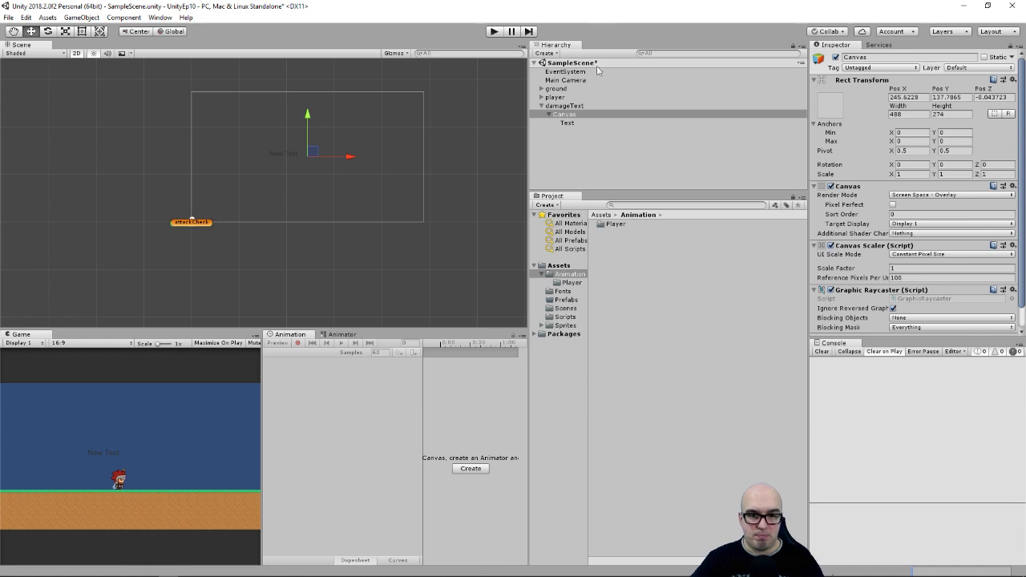
left_click(681, 115)
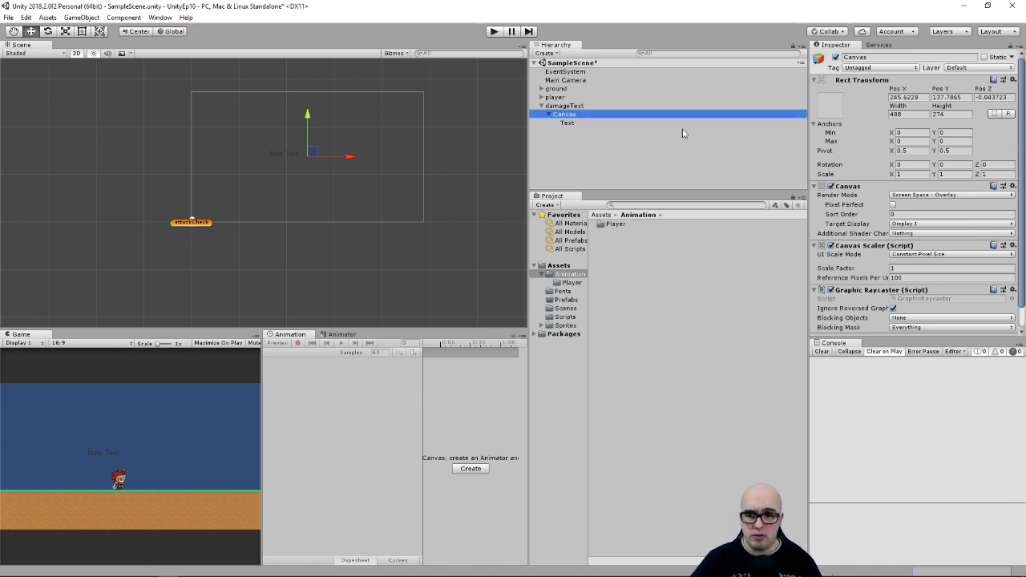
left_click(928, 197)
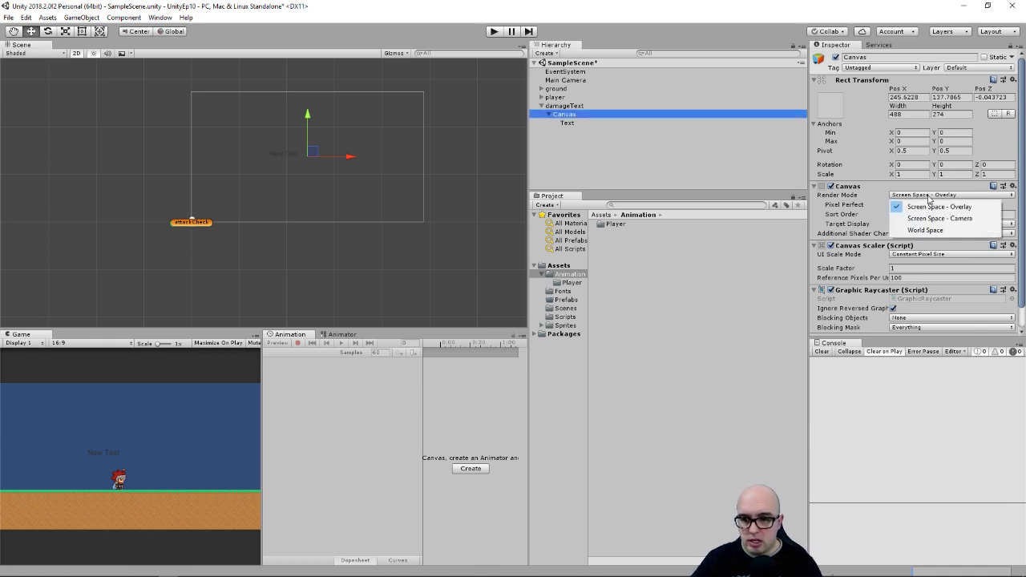
left_click(932, 232)
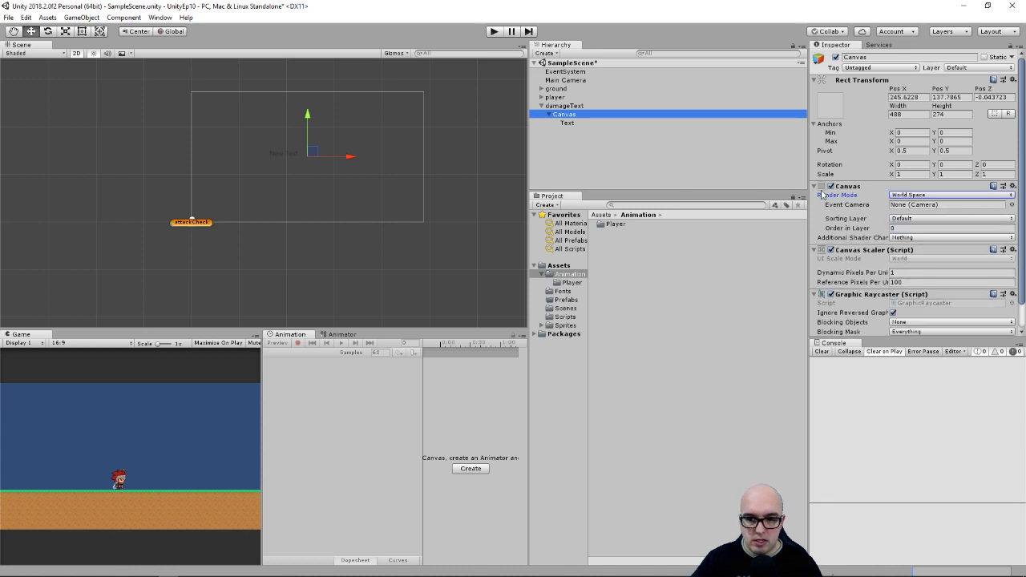
- Move the Main Camera to X -1.3, then set the Canvas back to Screen Space - Overlay
double_click(564, 106)
left_click(565, 114)
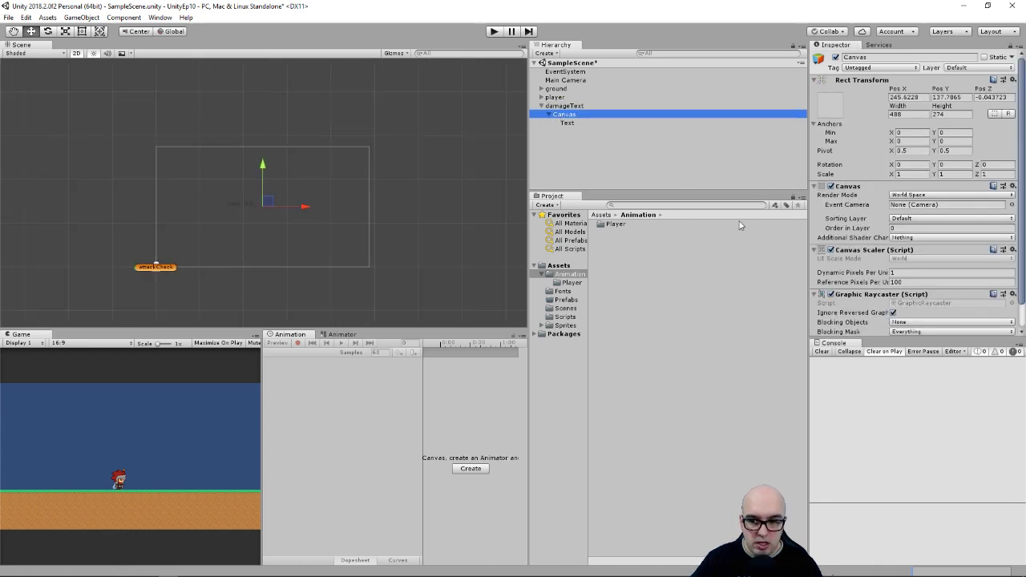
left_click(908, 194)
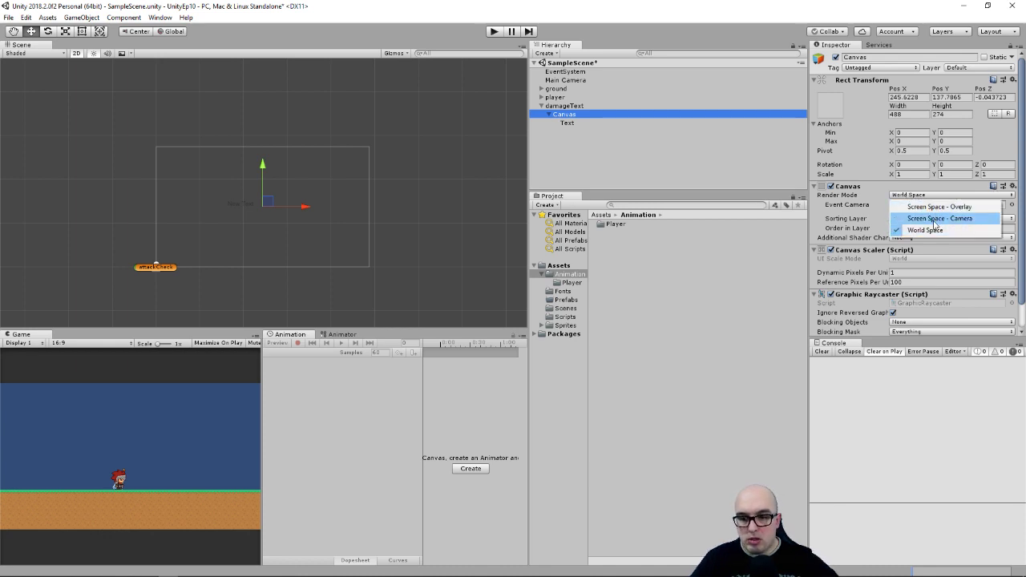
left_click(571, 81)
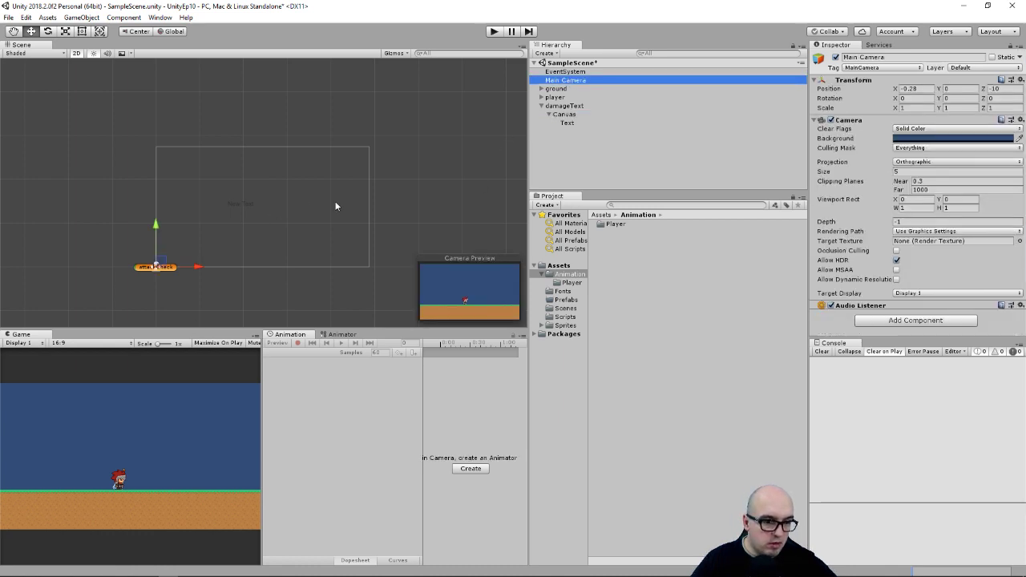
scroll(209, 256, "up", 2)
mouse_move(173, 271)
left_mouse_down()
mouse_move(213, 274)
mouse_move(173, 276)
left_mouse_up()
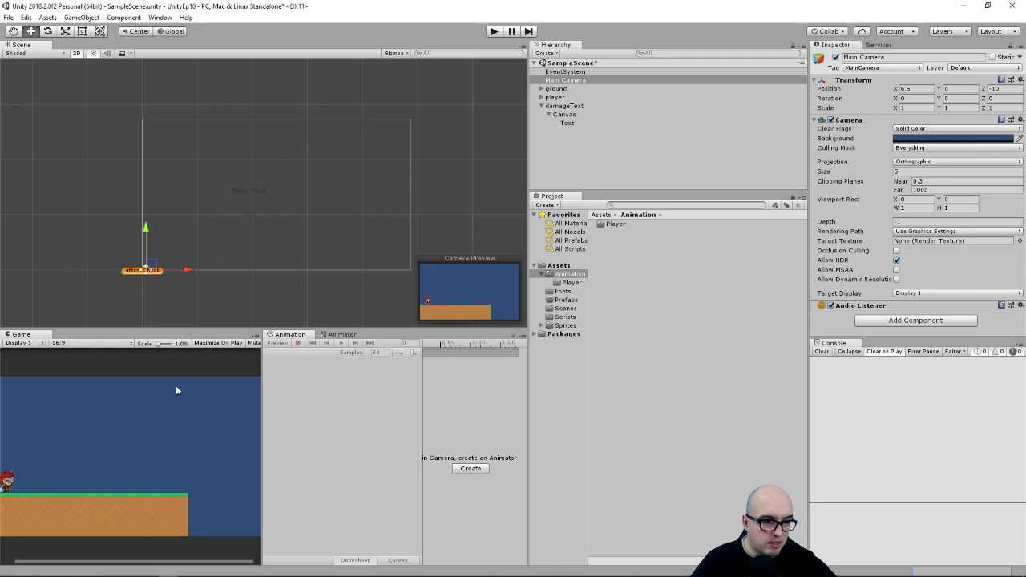
left_click_drag(186, 272, 182, 272)
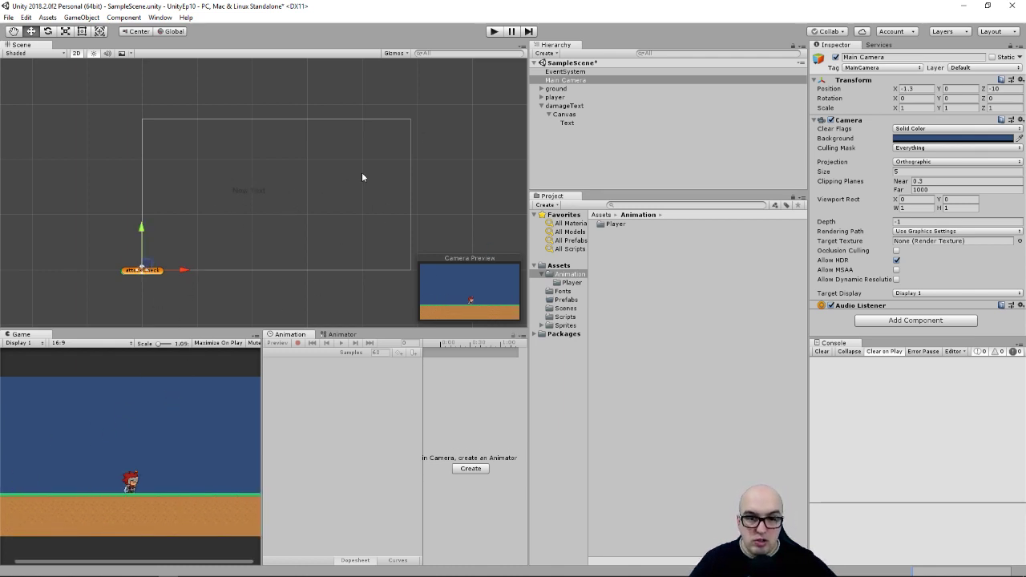
left_click(564, 114)
left_click(923, 195)
left_click(935, 207)
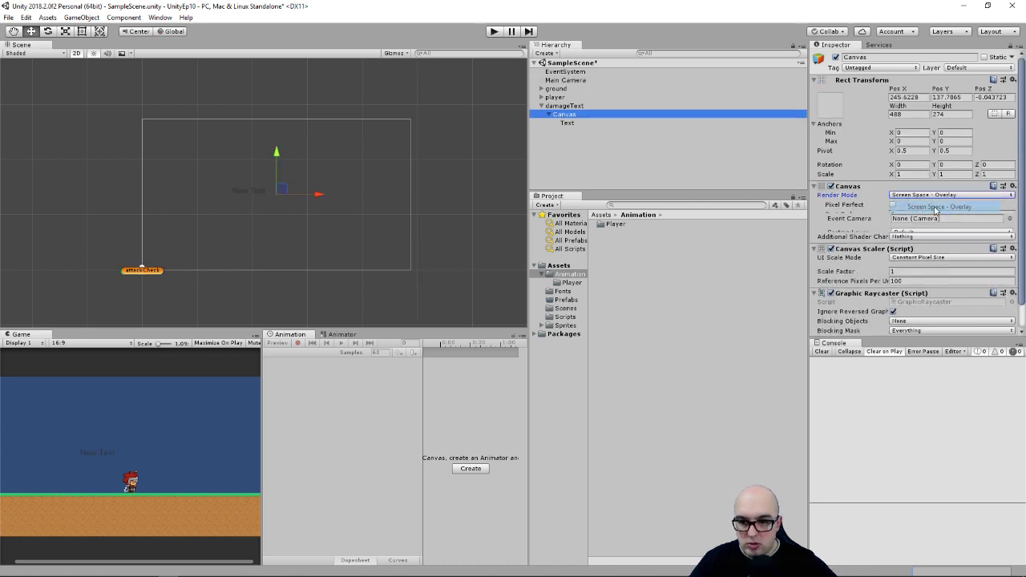
scroll(91, 465, "up", 4)
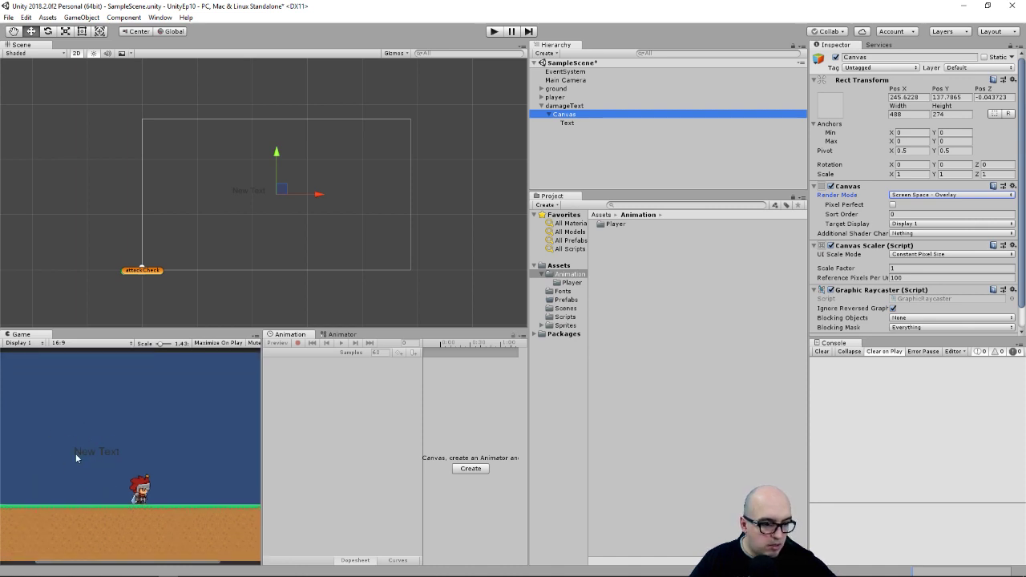
left_click(565, 80)
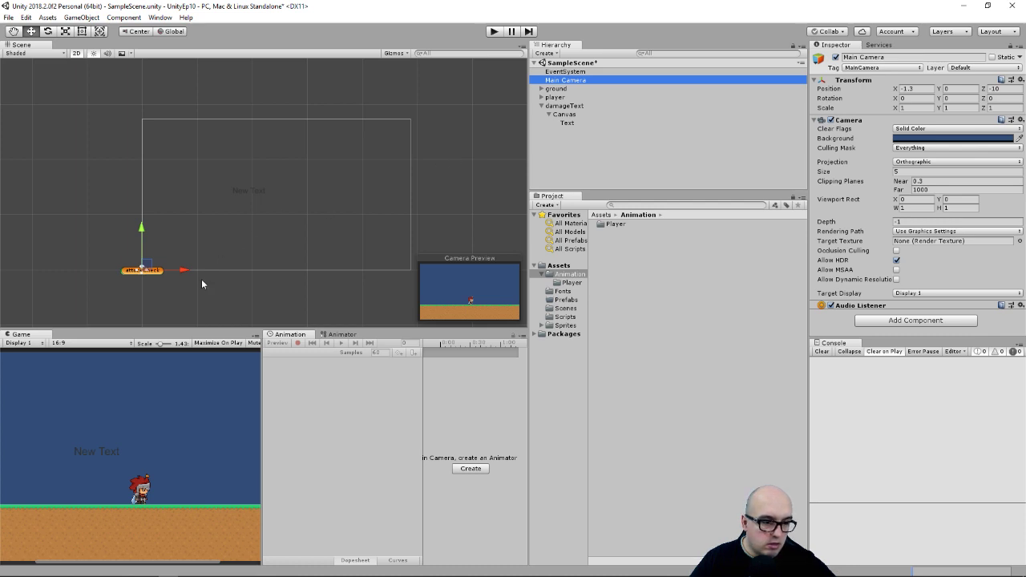
left_click(179, 271)
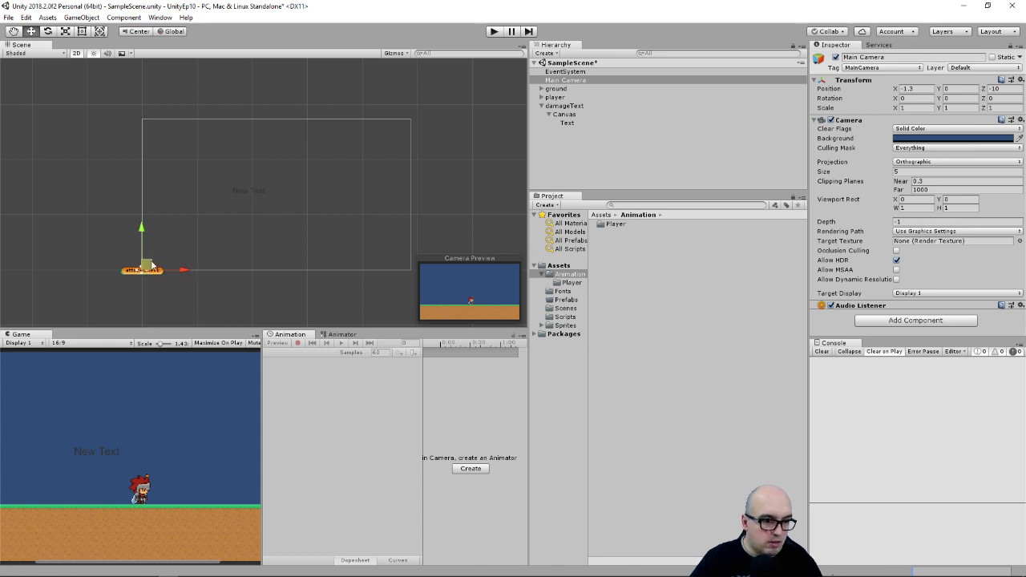
left_click(547, 82)
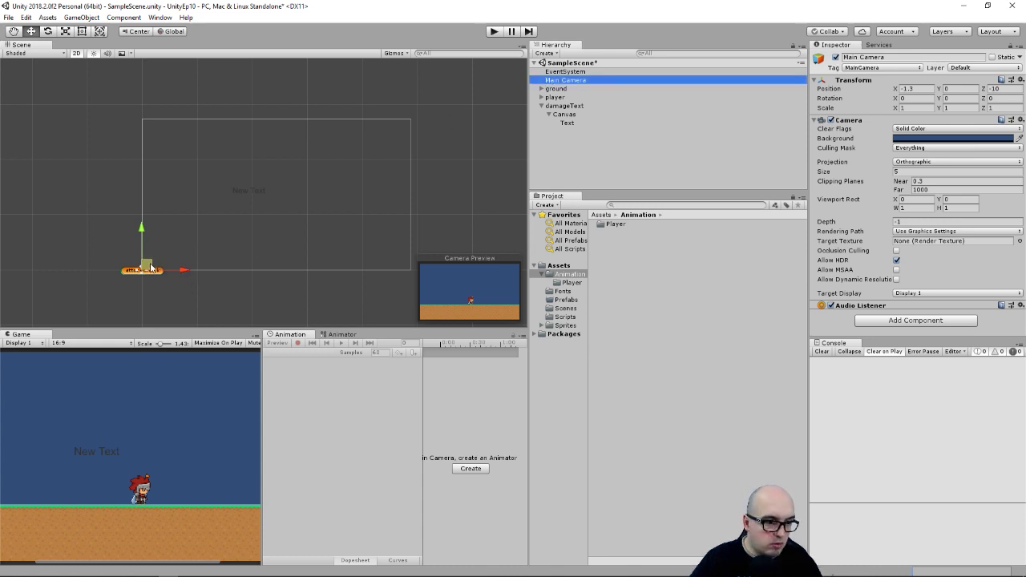
mouse_move(152, 267)
left_mouse_down()
mouse_move(257, 178)
mouse_move(149, 267)
mouse_move(295, 277)
left_mouse_up()
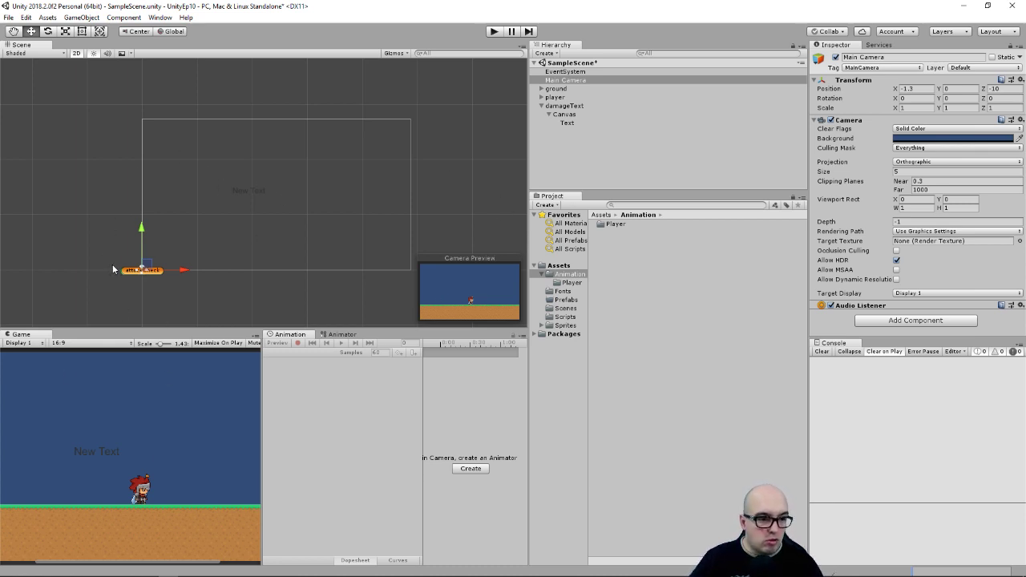
scroll(136, 272, "up", 2)
scroll(164, 275, "up", 2)
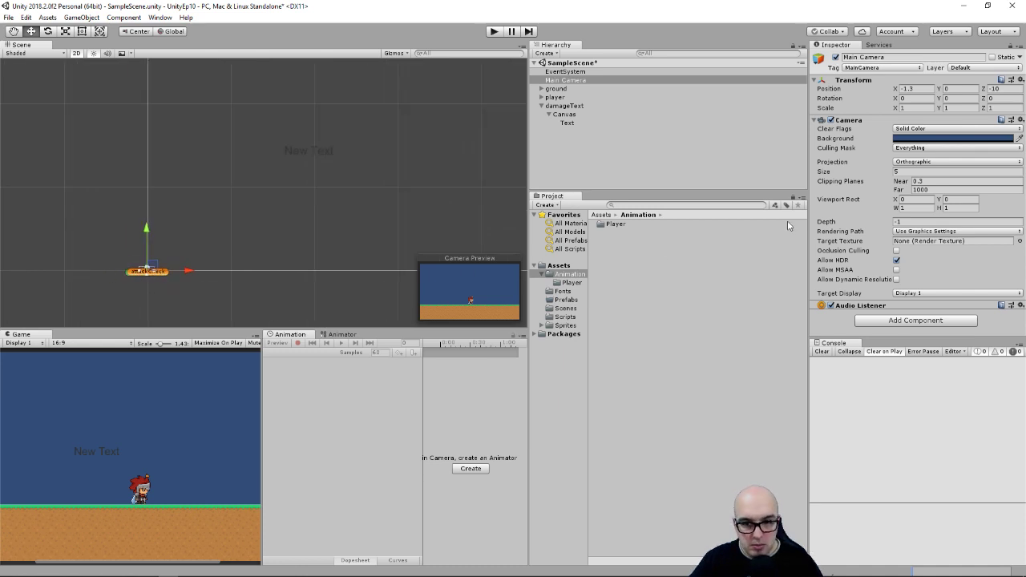
- Set the Canvas to Screen Space - Camera with Main Camera as its render camera
left_click(567, 80)
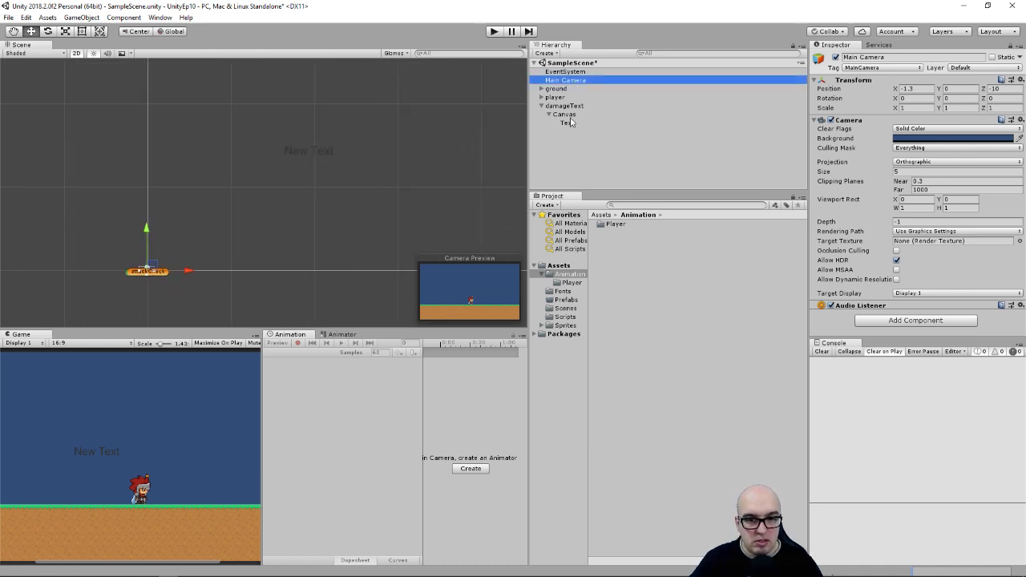
left_click(568, 116)
left_click(935, 197)
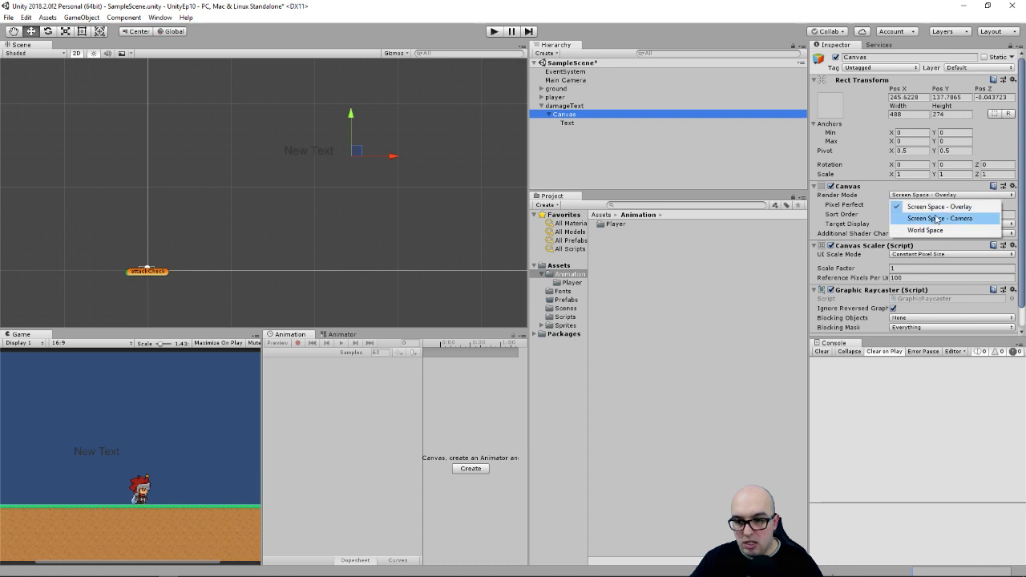
left_click(970, 220)
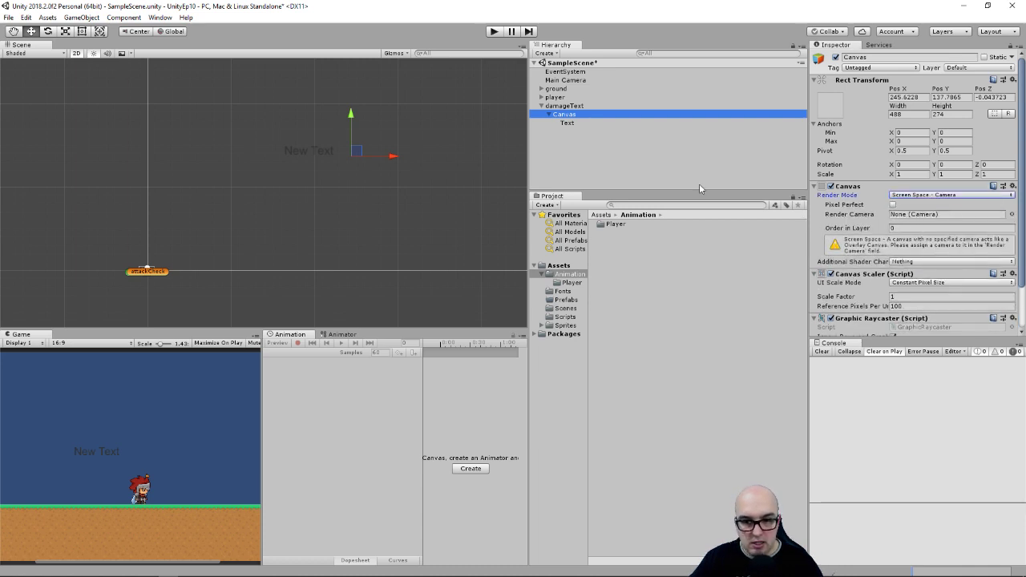
left_click_drag(572, 83, 921, 216)
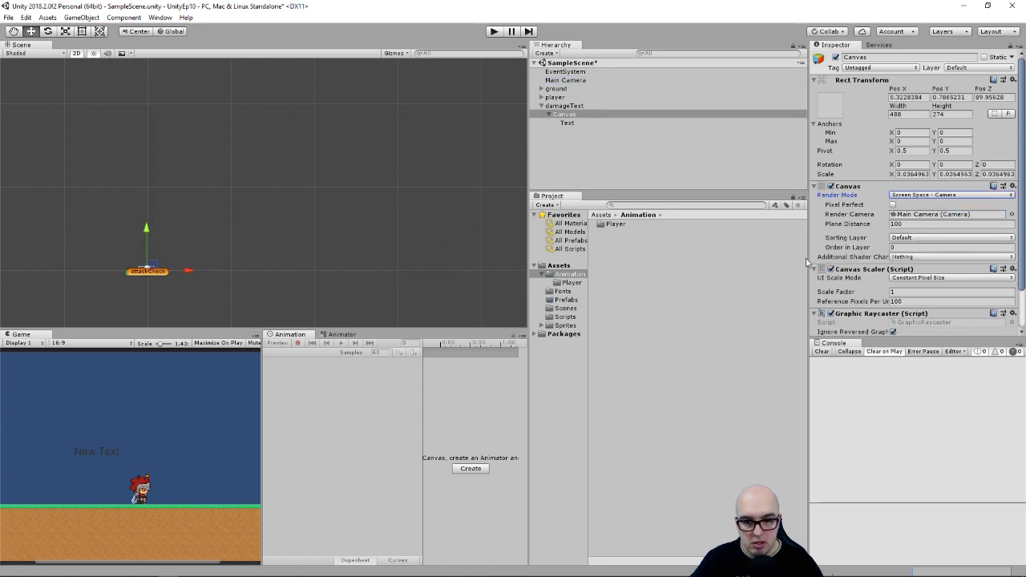
scroll(93, 440, "up", 1)
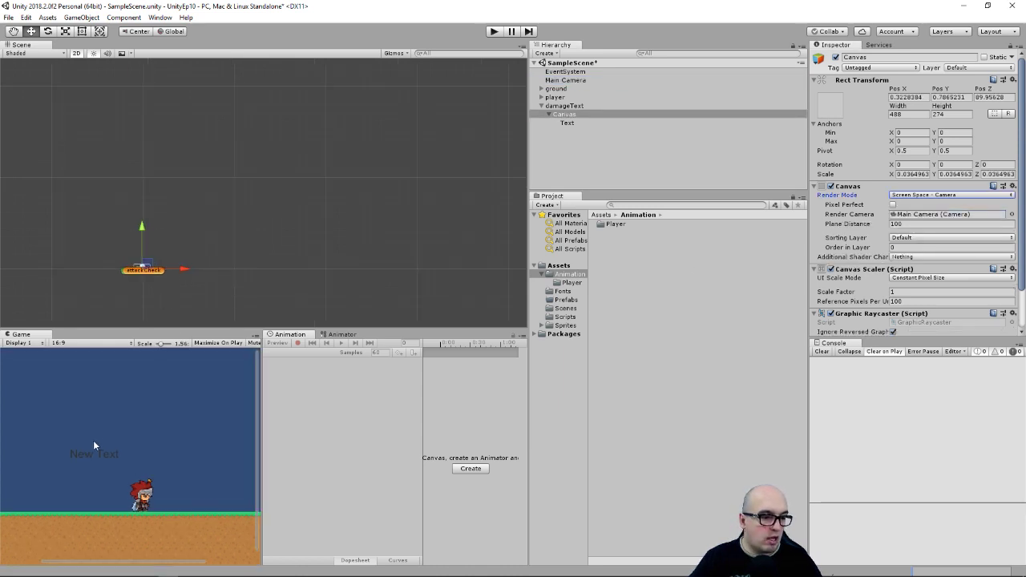
double_click(564, 114)
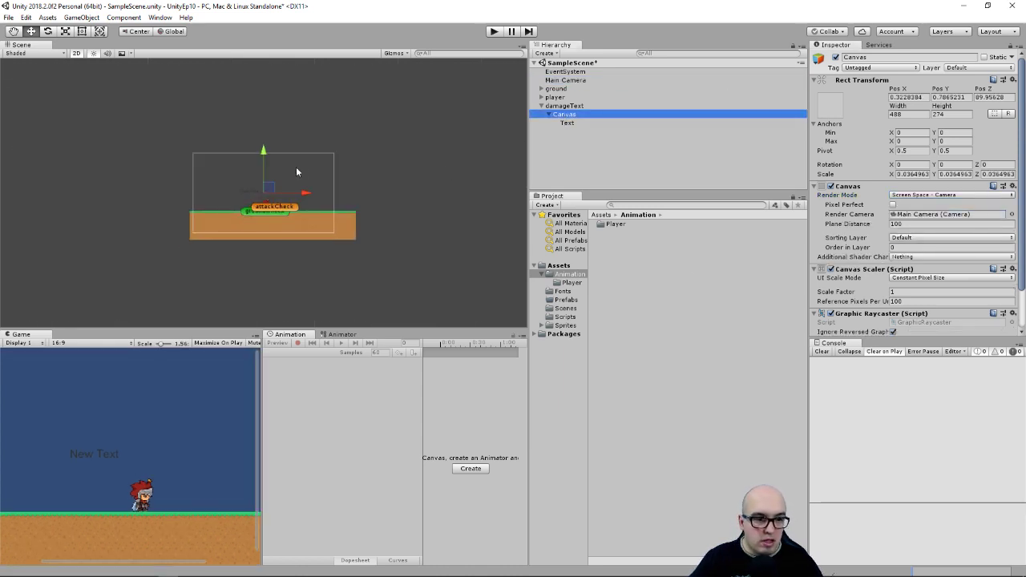
scroll(160, 149, "up", 3)
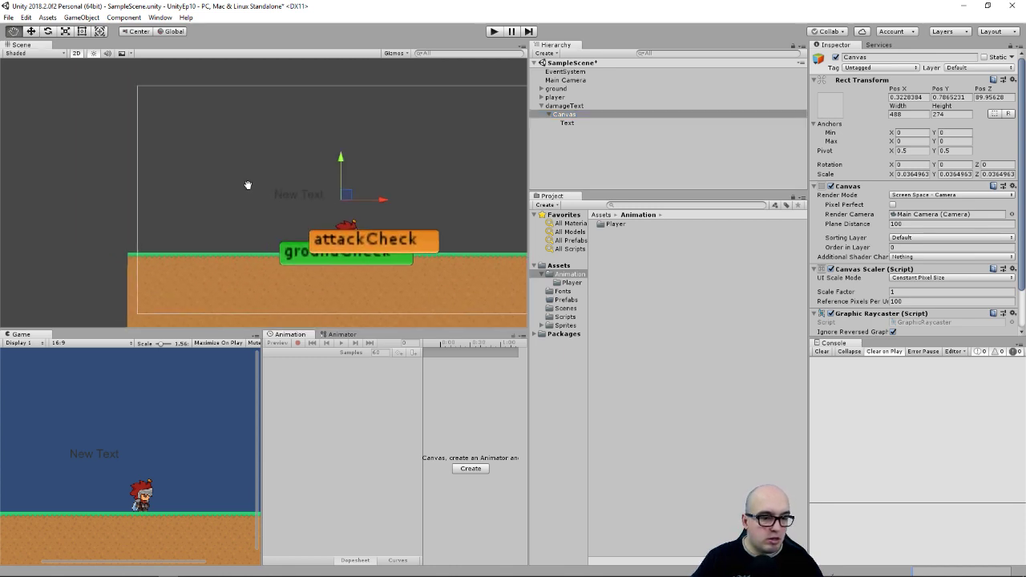
scroll(353, 161, "down", 1)
scroll(430, 104, "up", 1)
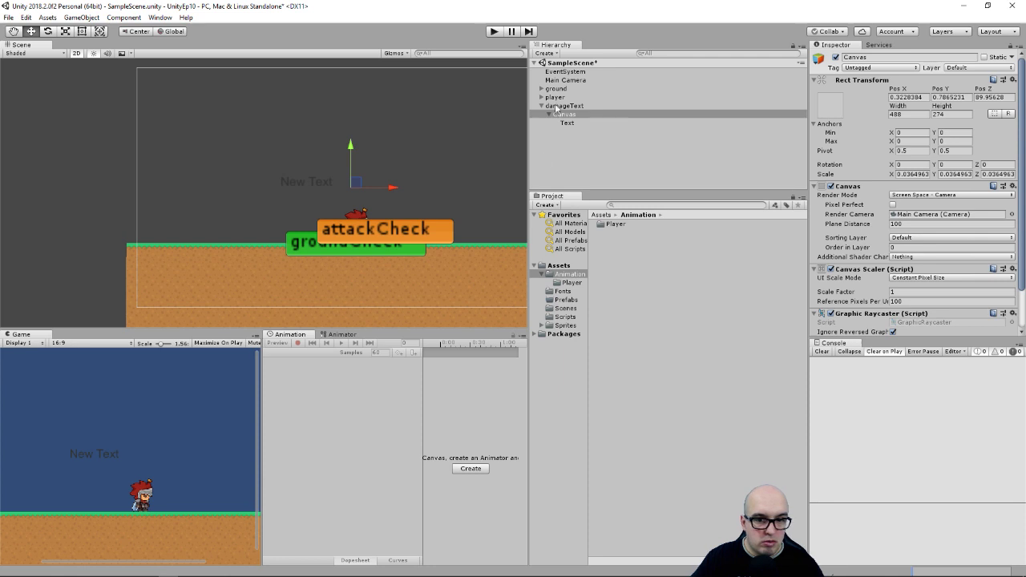
- Switch the Canvas to World Space and clear its Event Camera to None
left_click(567, 72)
scroll(381, 201, "down", 1)
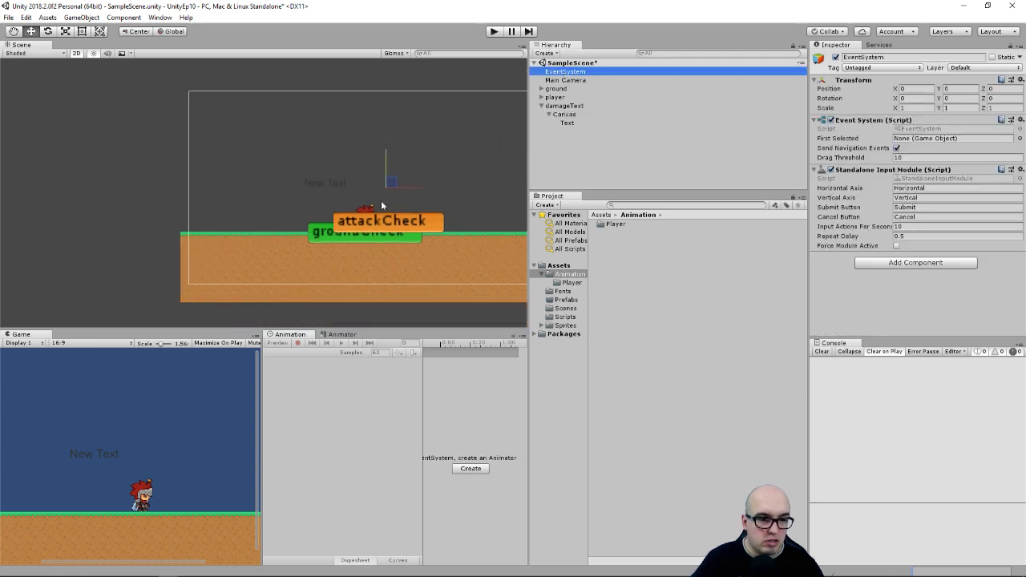
scroll(425, 167, "up", 1)
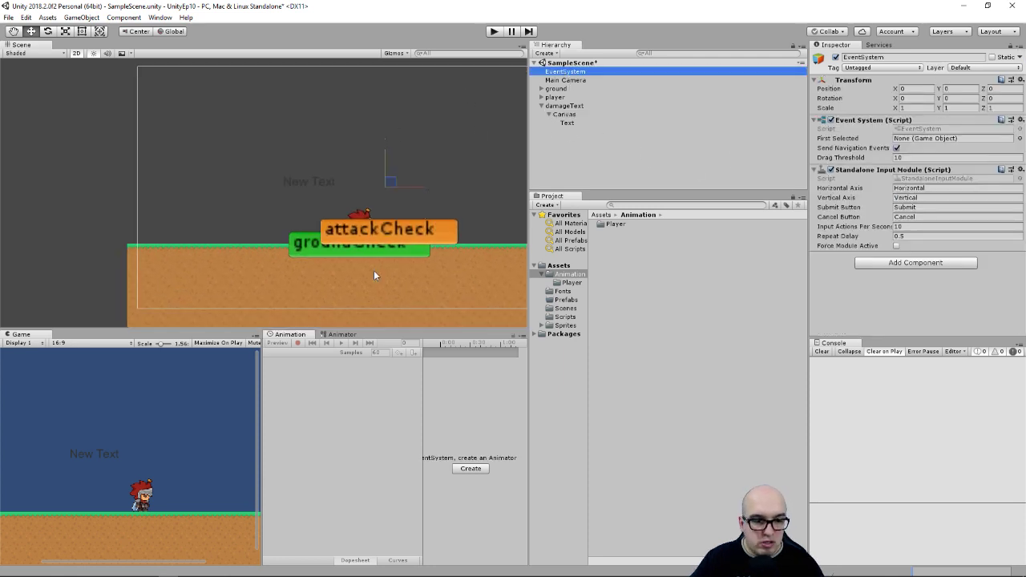
left_click(565, 114)
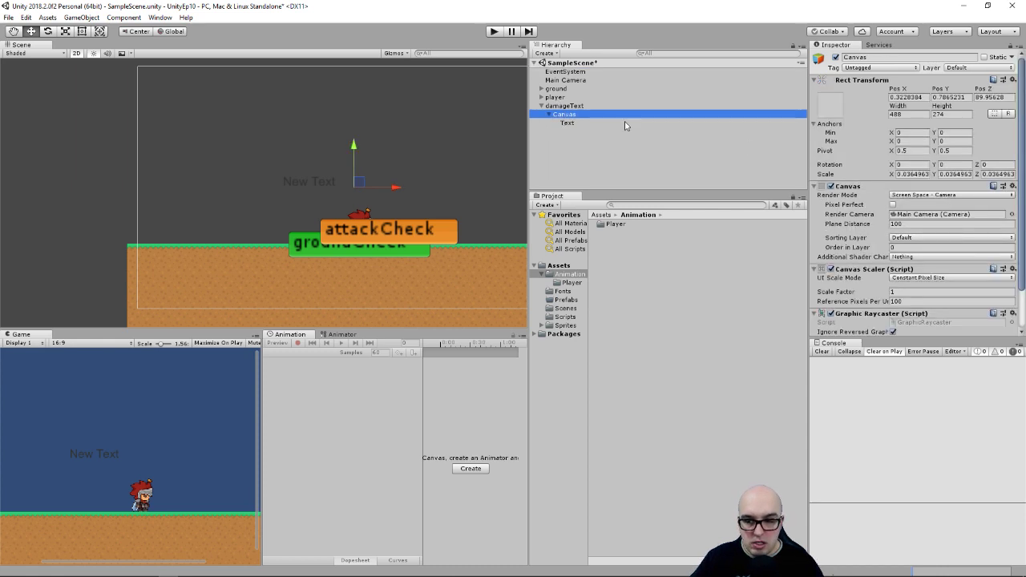
left_click(933, 195)
left_click(926, 230)
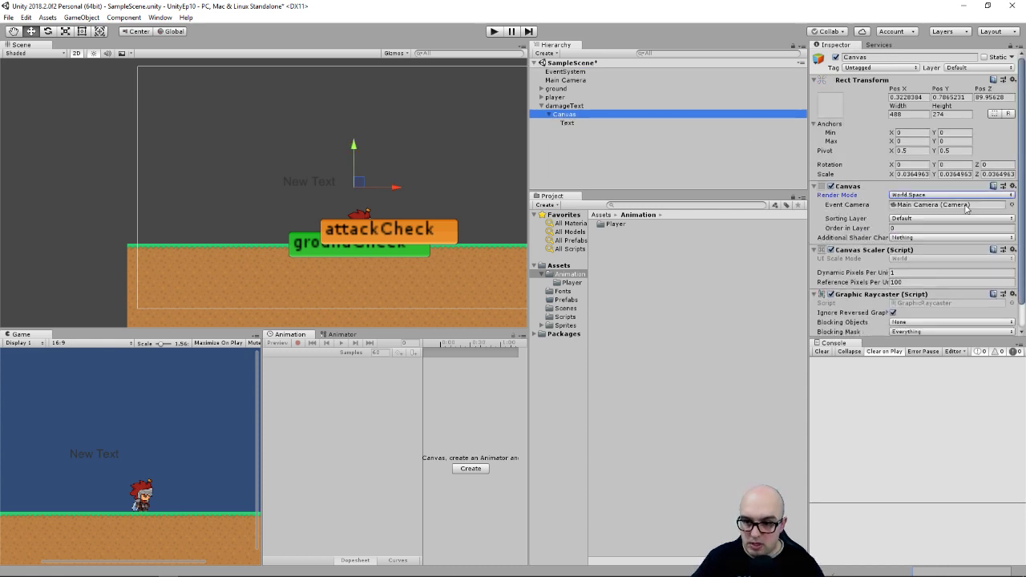
left_click(1011, 204)
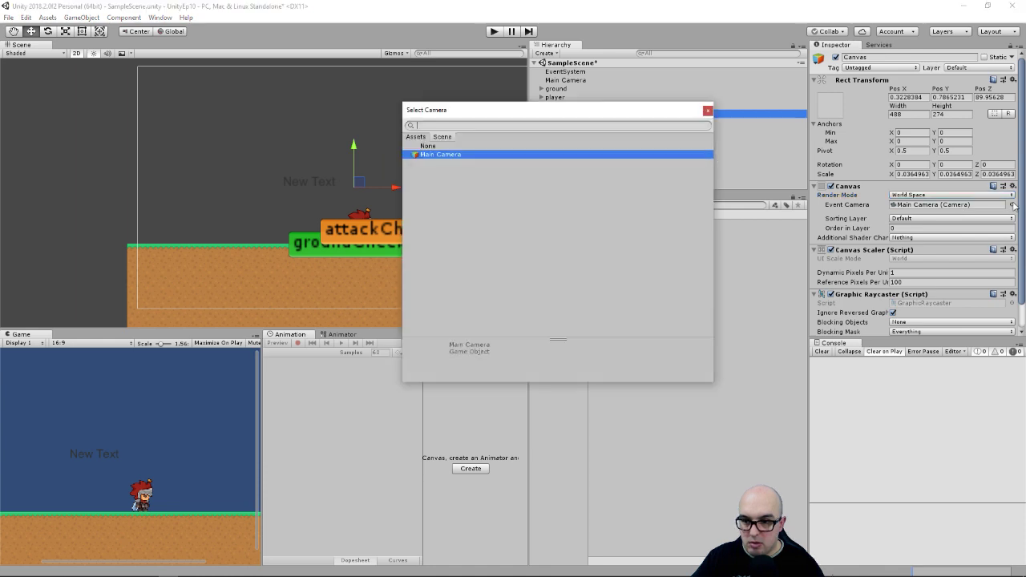
double_click(436, 145)
scroll(381, 228, "up", 1)
scroll(382, 229, "up", 2)
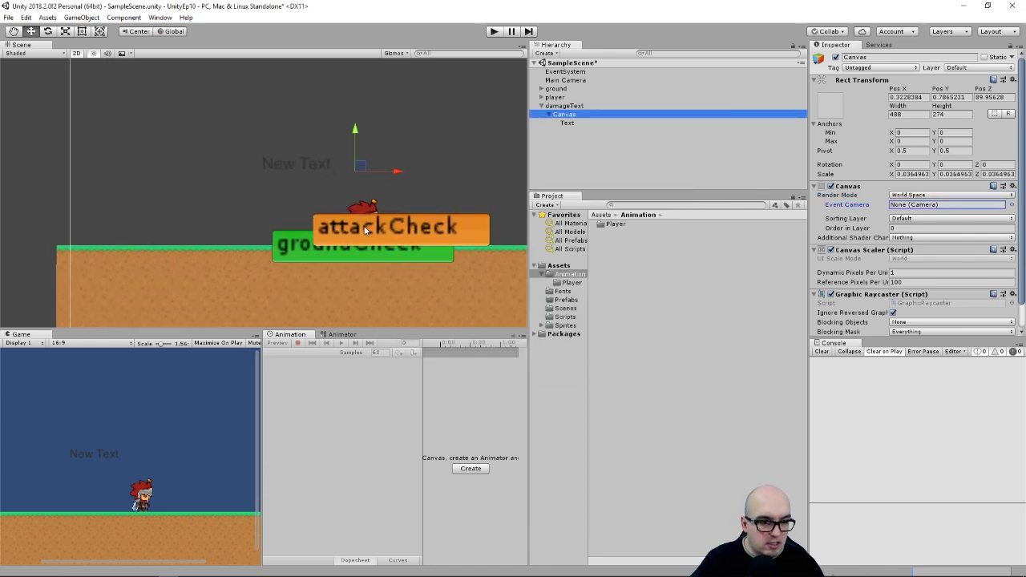
scroll(382, 229, "up", 2)
- Turn on 3D Icons in the Scene Gizmos menu and enlarge the icon size
left_click(400, 53)
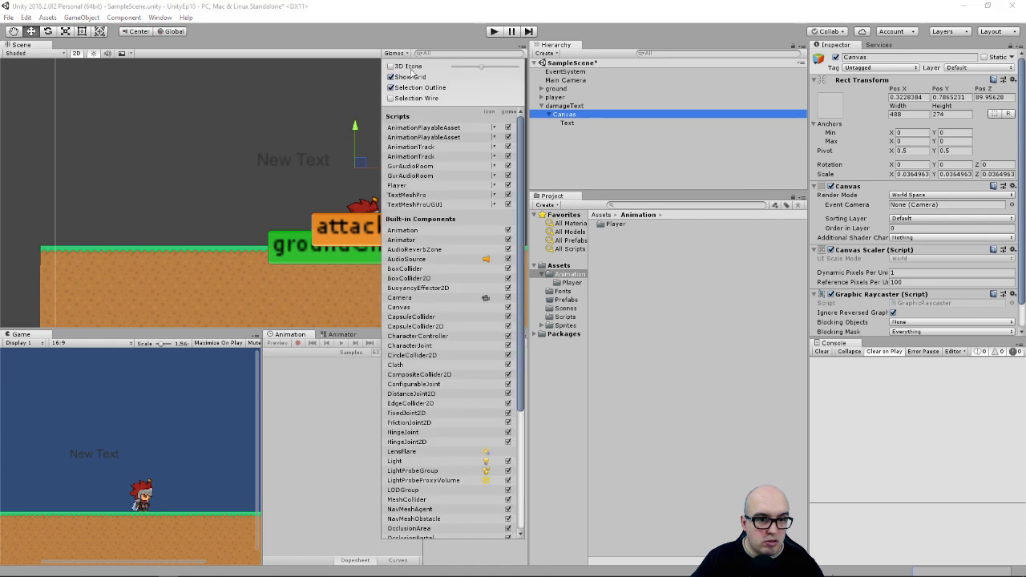
left_click(394, 67)
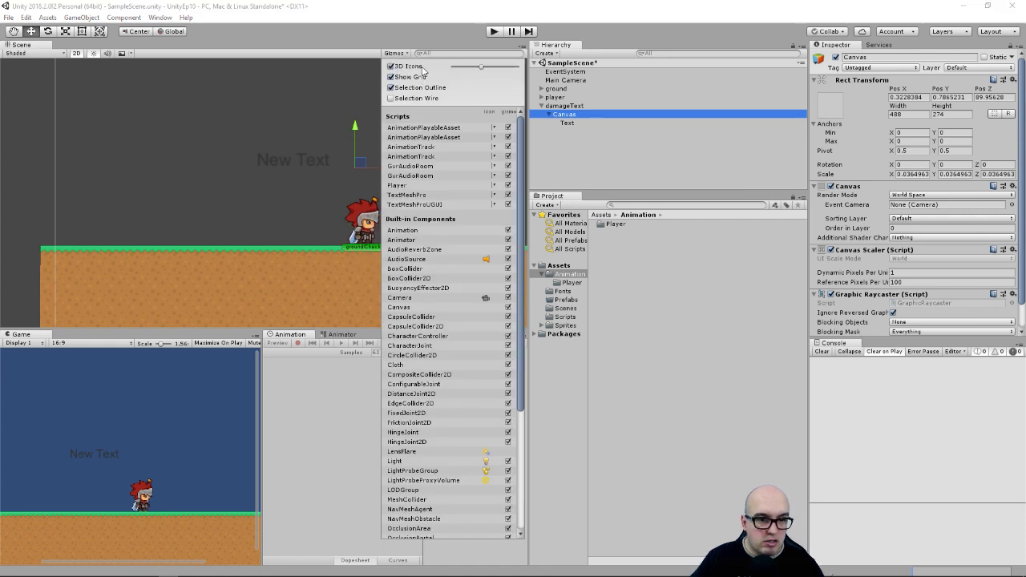
left_click_drag(484, 72, 492, 70)
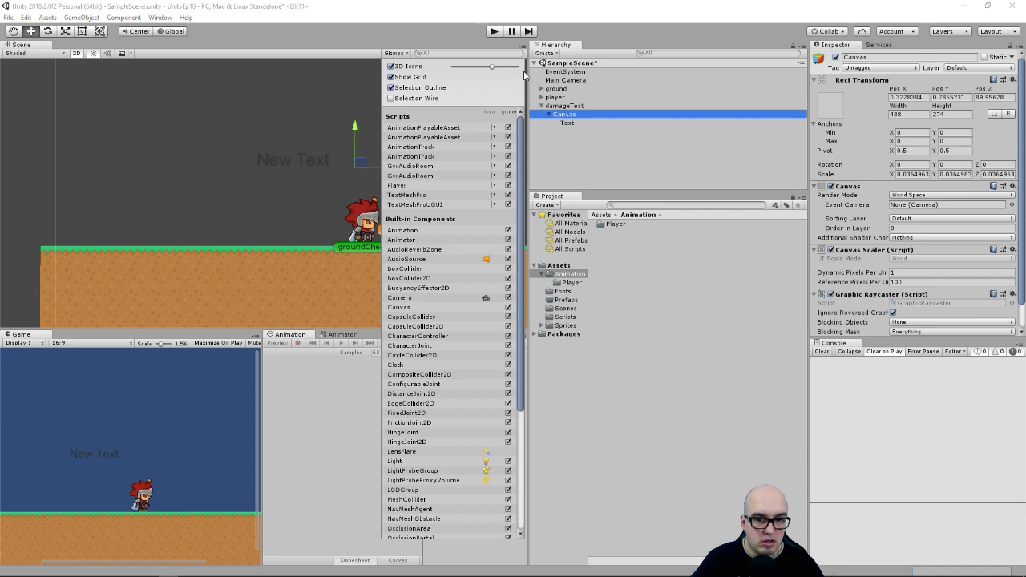
left_click(286, 134)
- Zoom the scene view around the label and select the Text object under Canvas
scroll(381, 187, "up", 5)
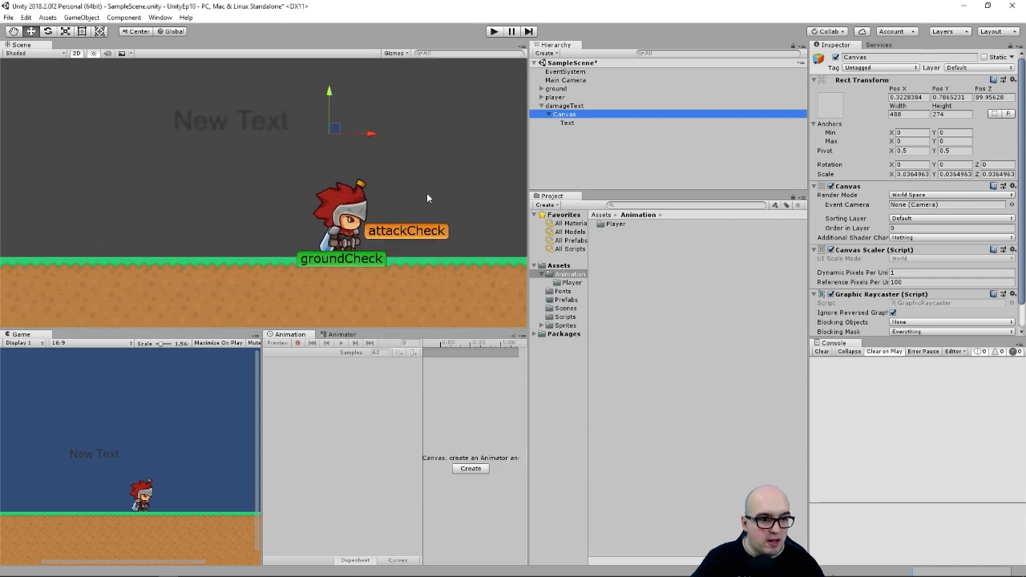
scroll(382, 186, "down", 3)
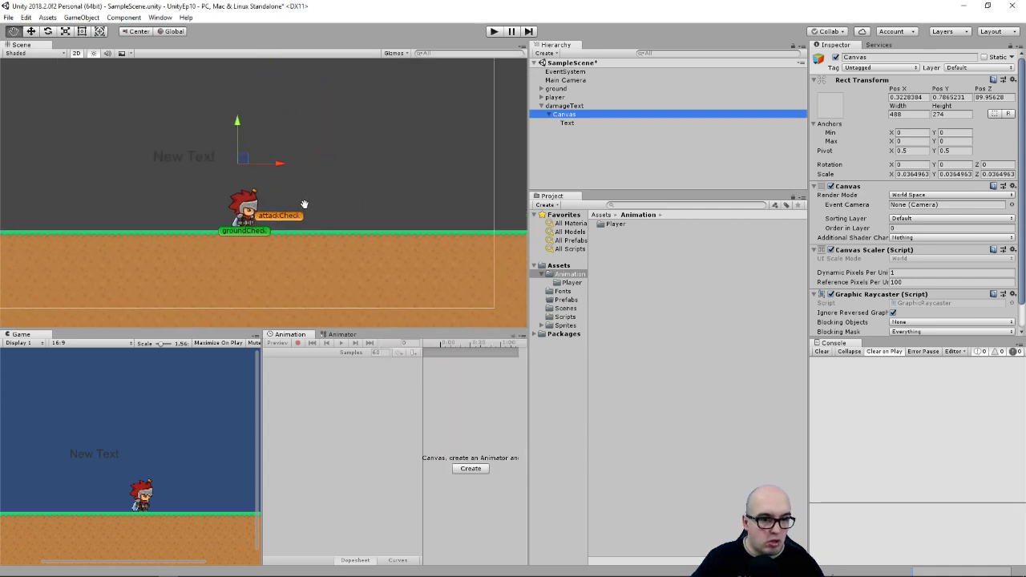
scroll(353, 183, "down", 2)
scroll(335, 168, "down", 1)
scroll(335, 168, "up", 2)
scroll(329, 177, "up", 2)
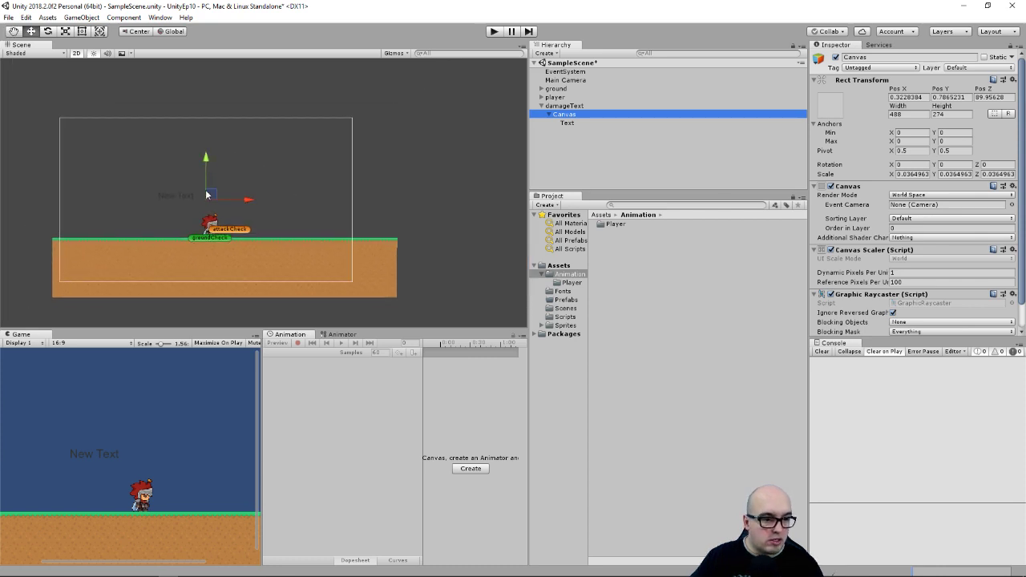
scroll(320, 184, "down", 2)
scroll(303, 193, "up", 3)
scroll(303, 186, "up", 1)
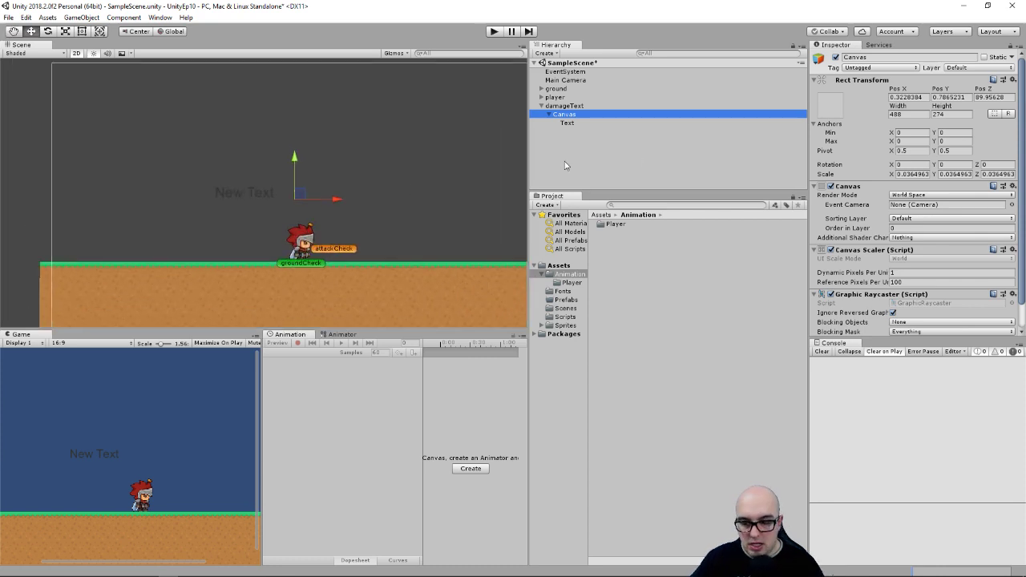
left_click(571, 124)
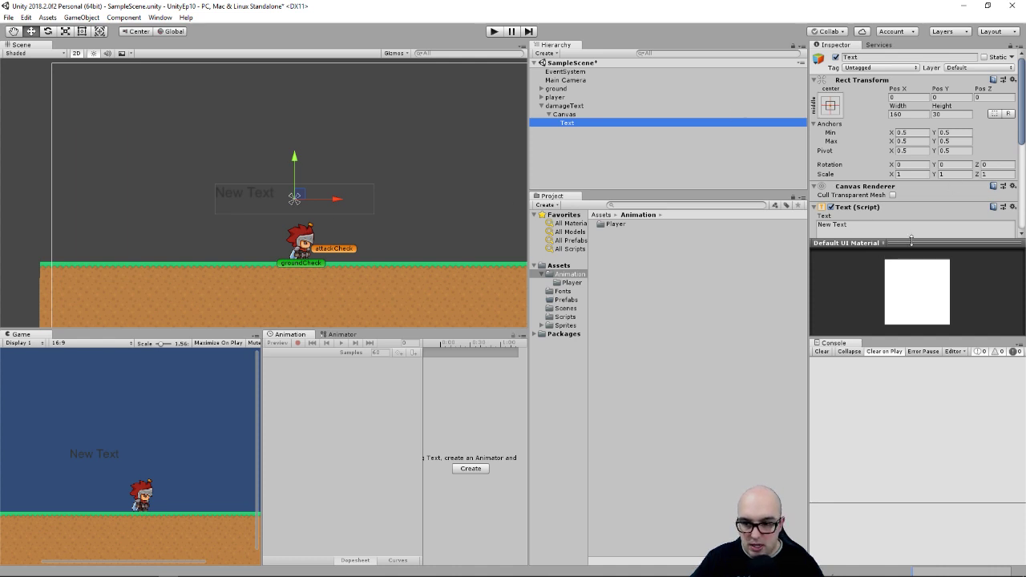
- Make the New Text label white and centre it horizontally and vertically in its box
mouse_move(911, 240)
left_mouse_down()
mouse_move(922, 394)
mouse_move(912, 279)
left_mouse_up()
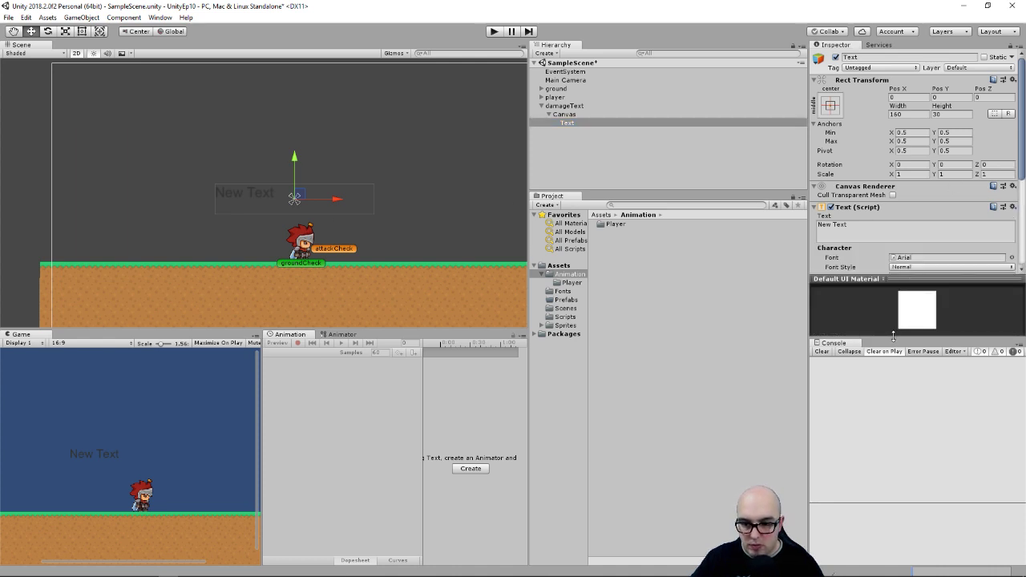
left_click_drag(893, 335, 893, 494)
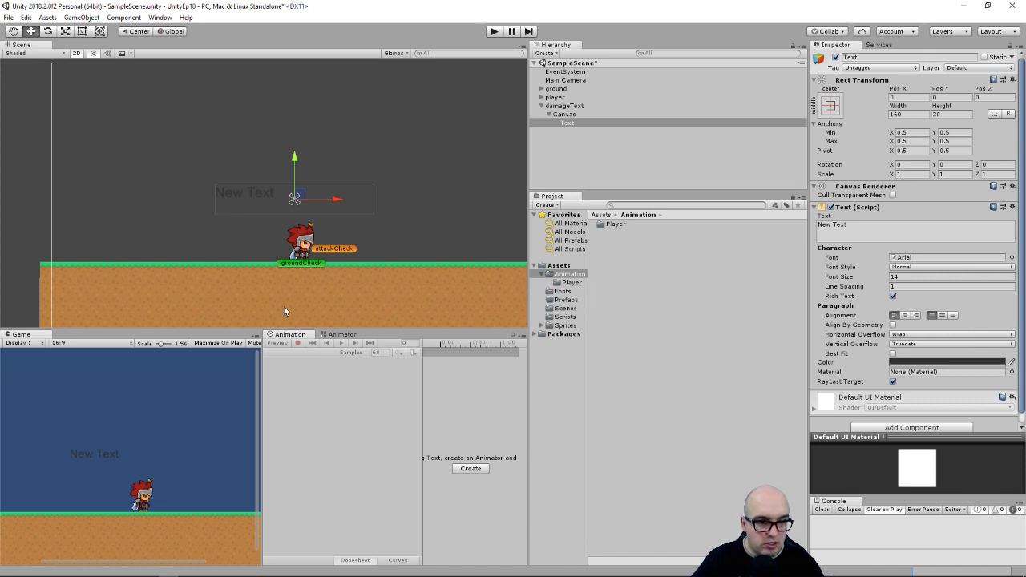
left_click(906, 362)
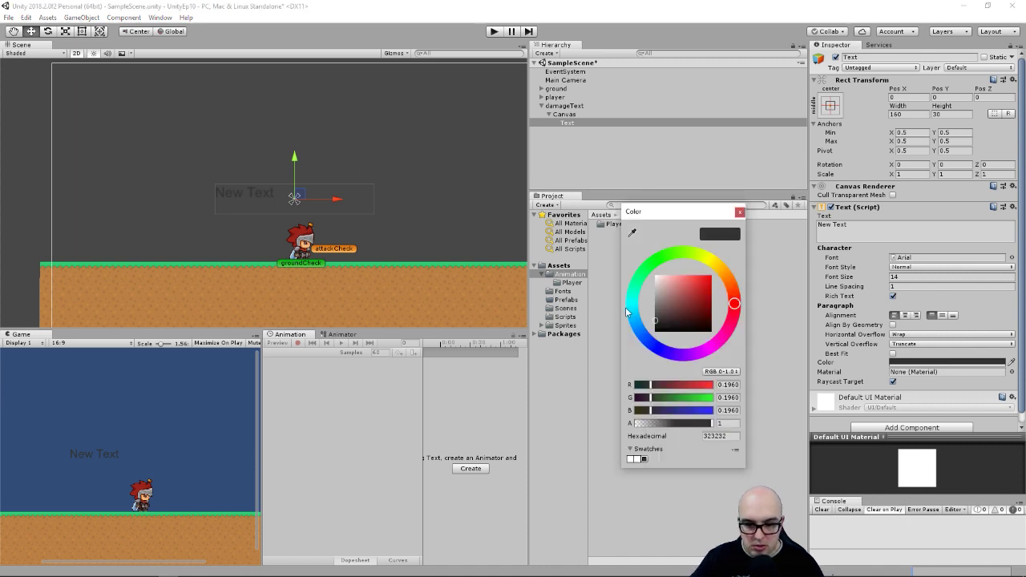
left_click(656, 275)
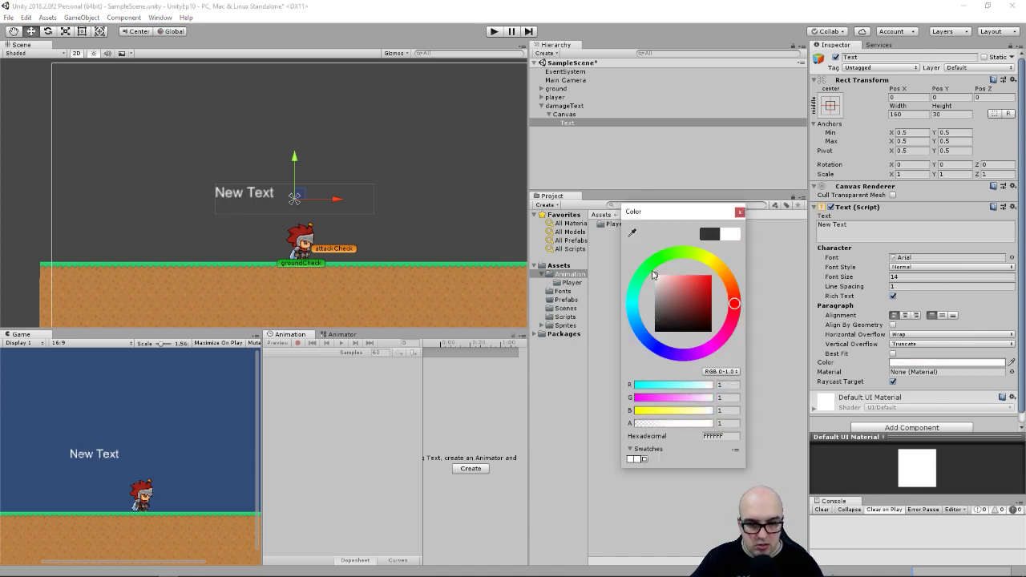
left_click(906, 315)
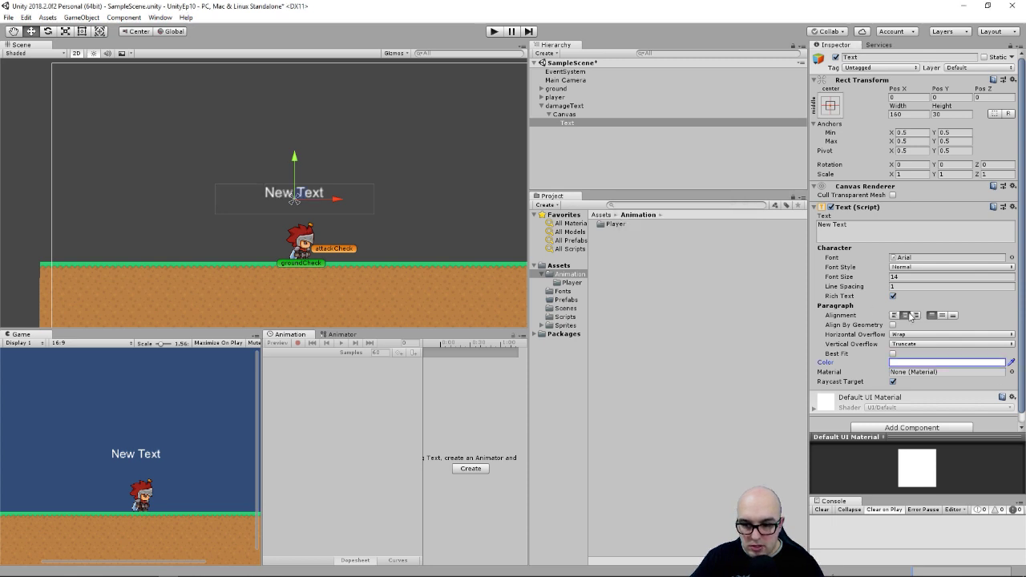
left_click(942, 315)
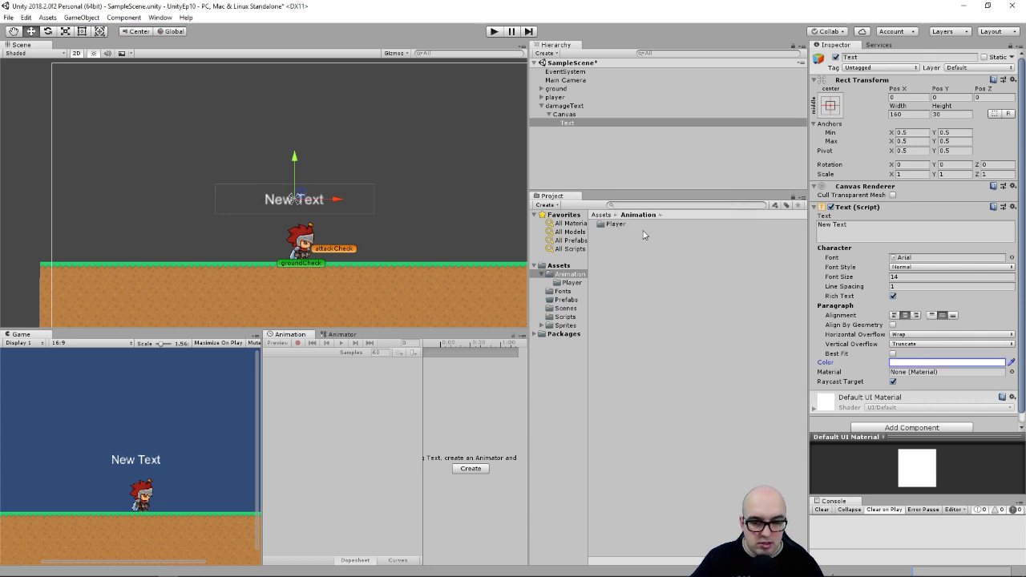
- Set the damageText Transform position to X 0, Y 0, Z 0
left_click(564, 115)
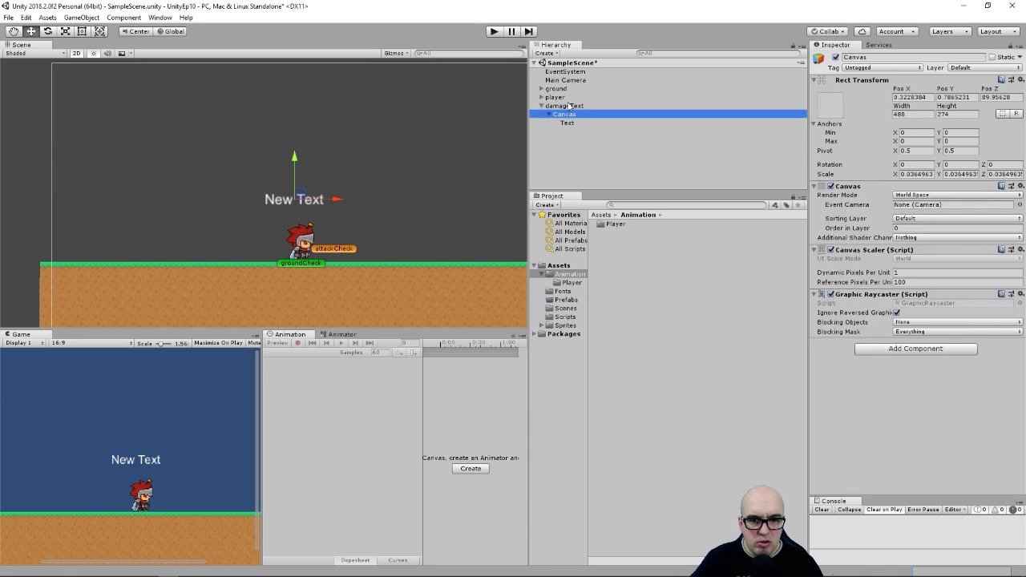
left_click(565, 106)
left_click(918, 89)
type("0")
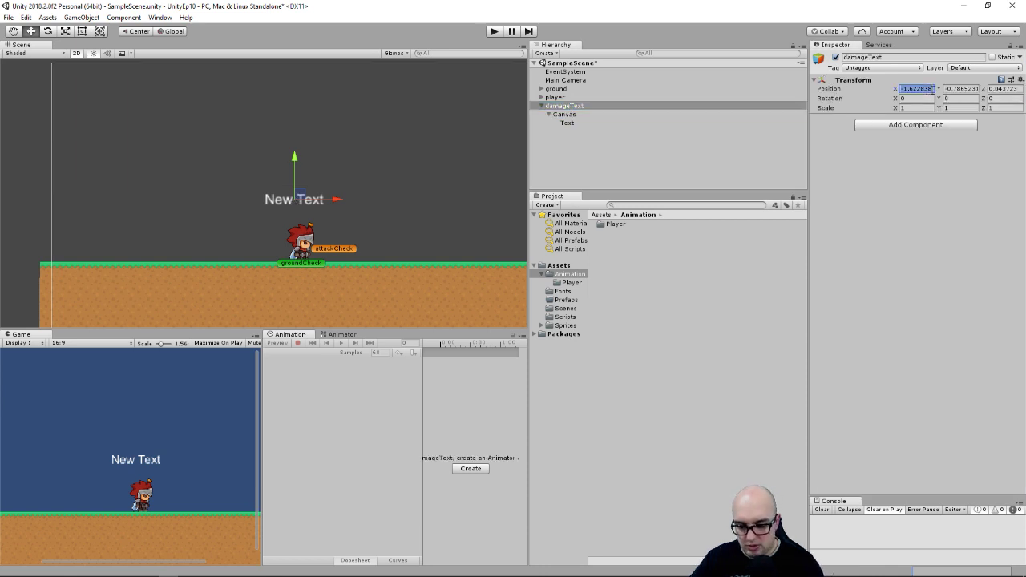
key("Tab")
type("0")
key("Tab")
type("0")
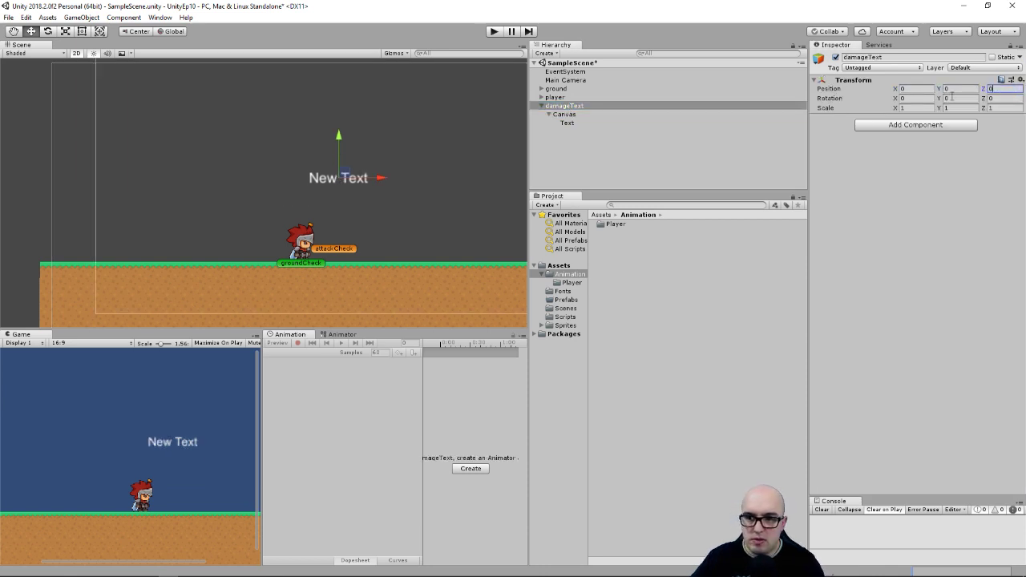
- Set the Canvas Pos X and Pos Z to 0
left_click(564, 115)
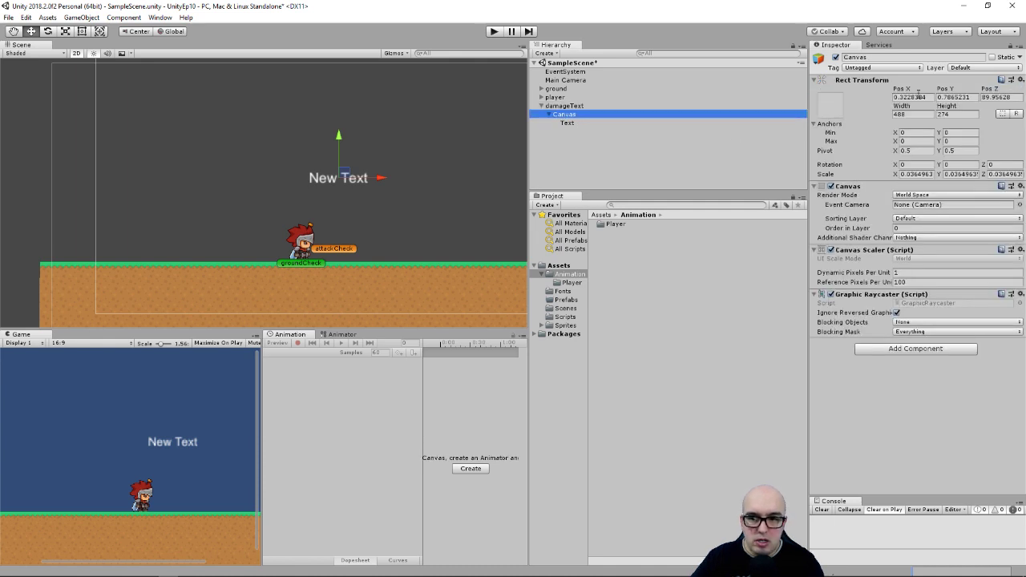
left_click(922, 96)
type("0")
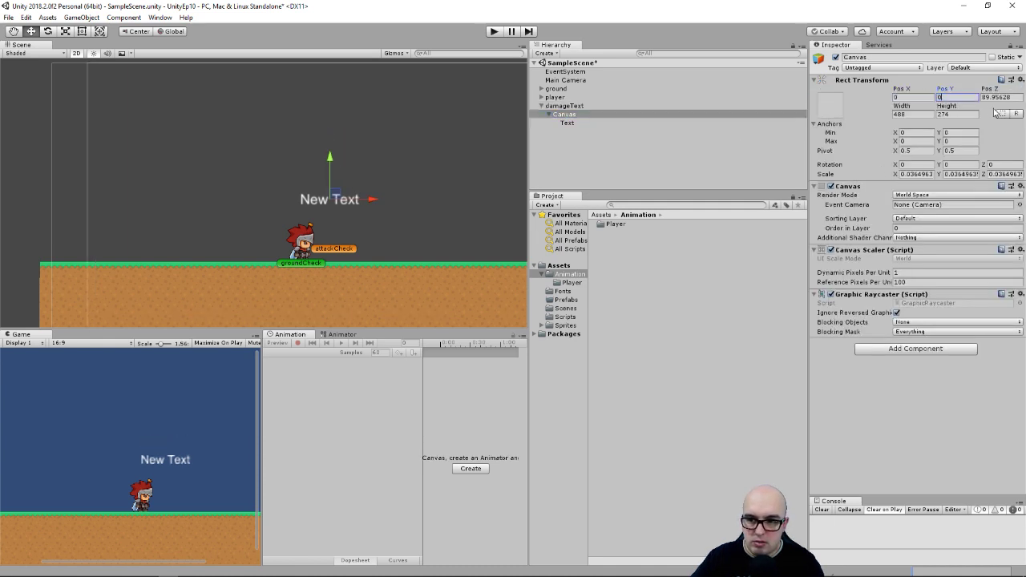
left_click(992, 97)
type("0")
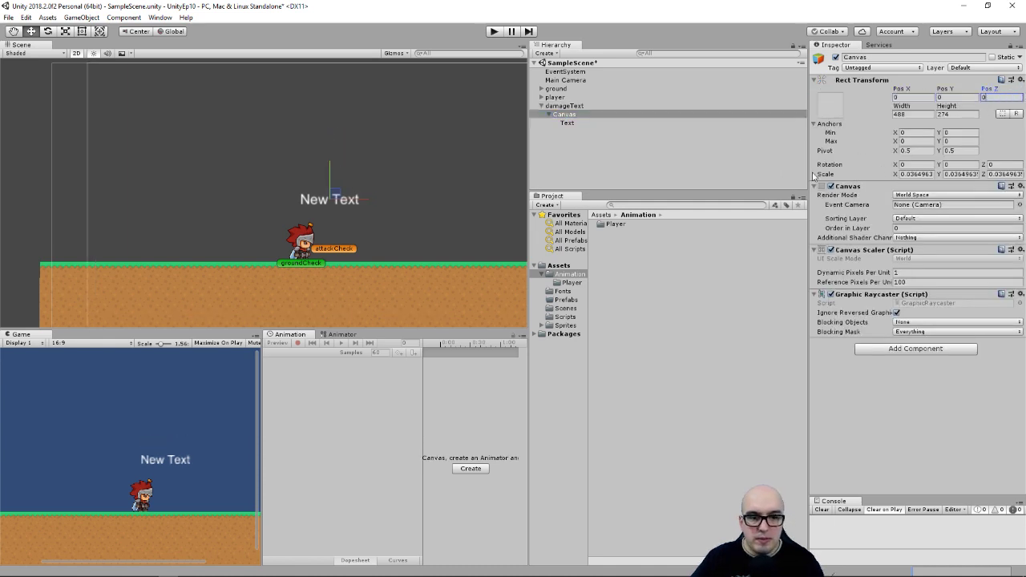
scroll(414, 194, "up", 1)
scroll(375, 189, "up", 2)
scroll(375, 189, "up", 2)
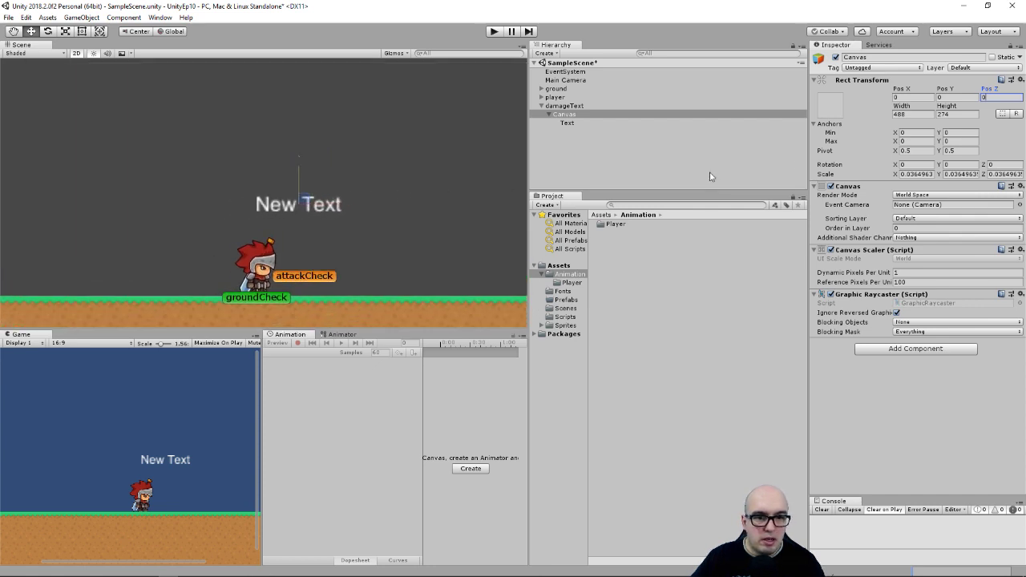
- Set the Text object's Pos X to 0 and pan the scene to the label
left_click(567, 123)
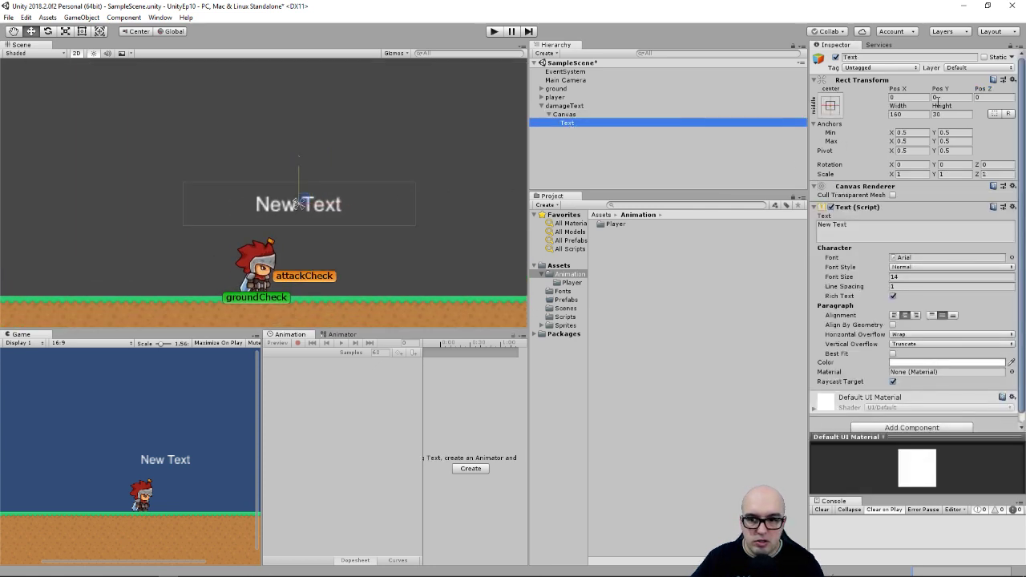
left_click(902, 97)
type("0")
scroll(195, 213, "up", 1)
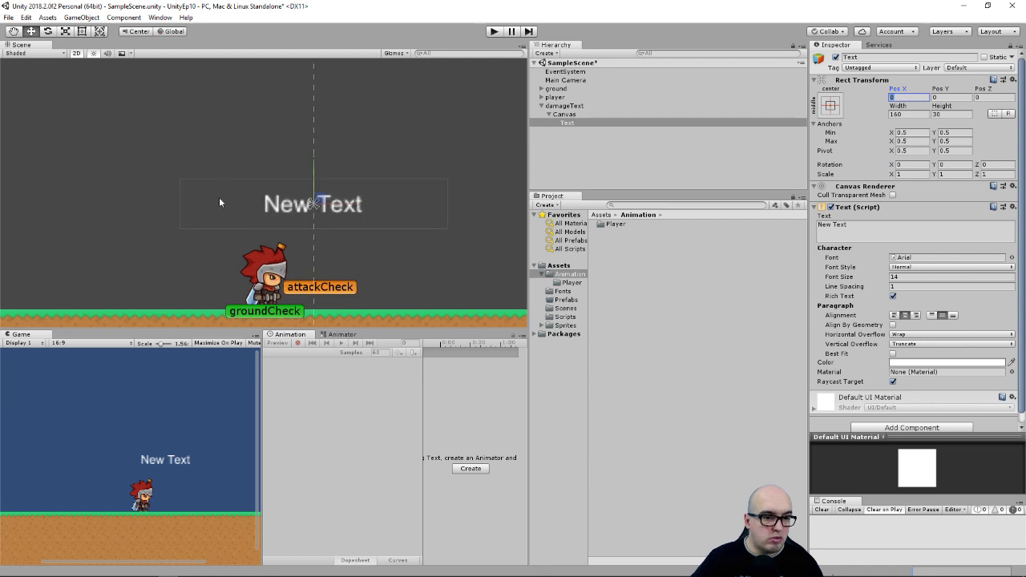
scroll(220, 201, "up", 2)
middle_click_drag(348, 236, 353, 151)
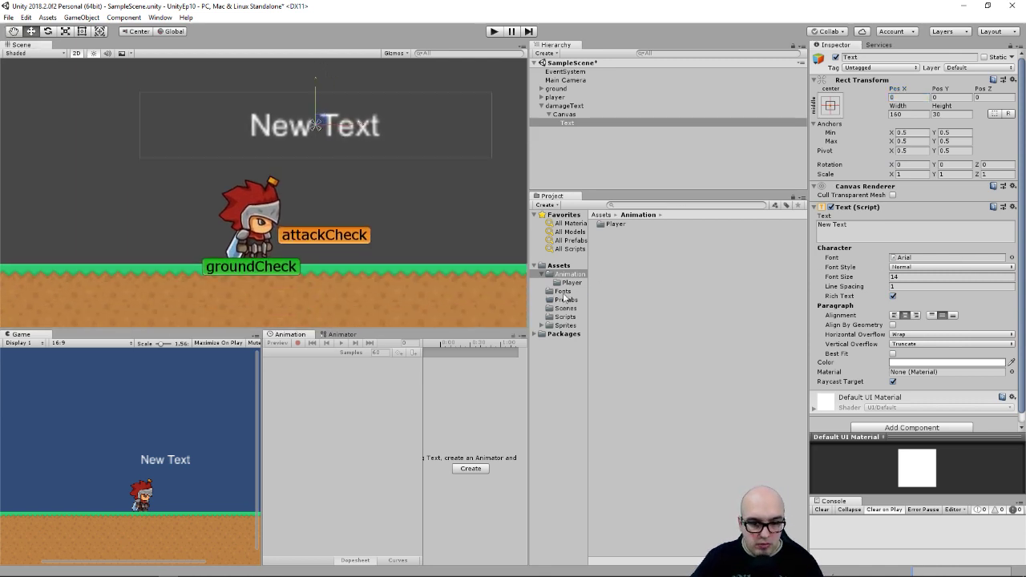
- Apply the AVENGEANCE MIGHTIEST AVENGER font from Assets/Fonts and set Font Size to 8
left_click(563, 292)
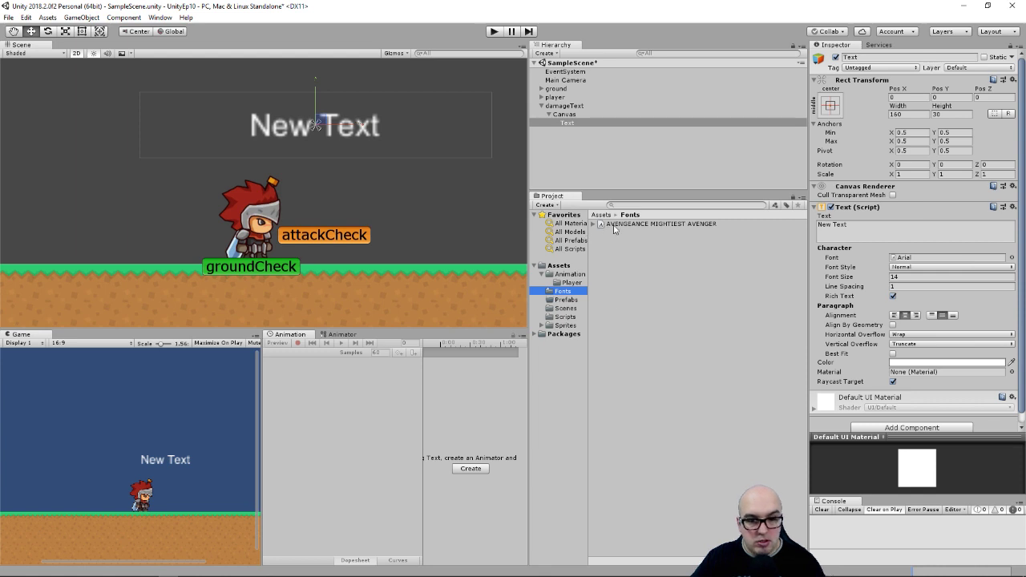
mouse_move(617, 223)
left_mouse_down()
mouse_move(863, 236)
mouse_move(913, 258)
left_mouse_up()
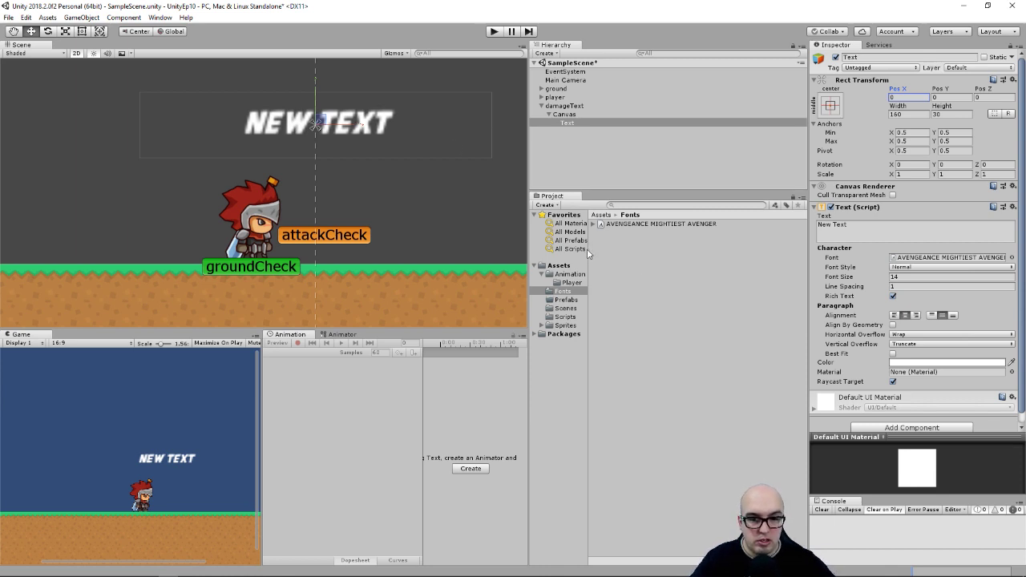
left_click_drag(588, 254, 624, 253)
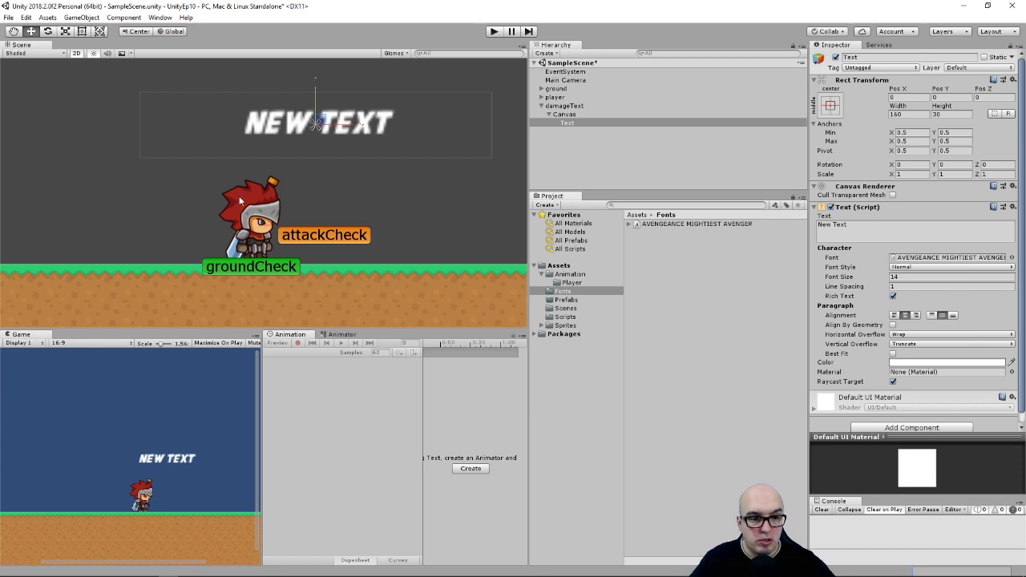
left_click(911, 275)
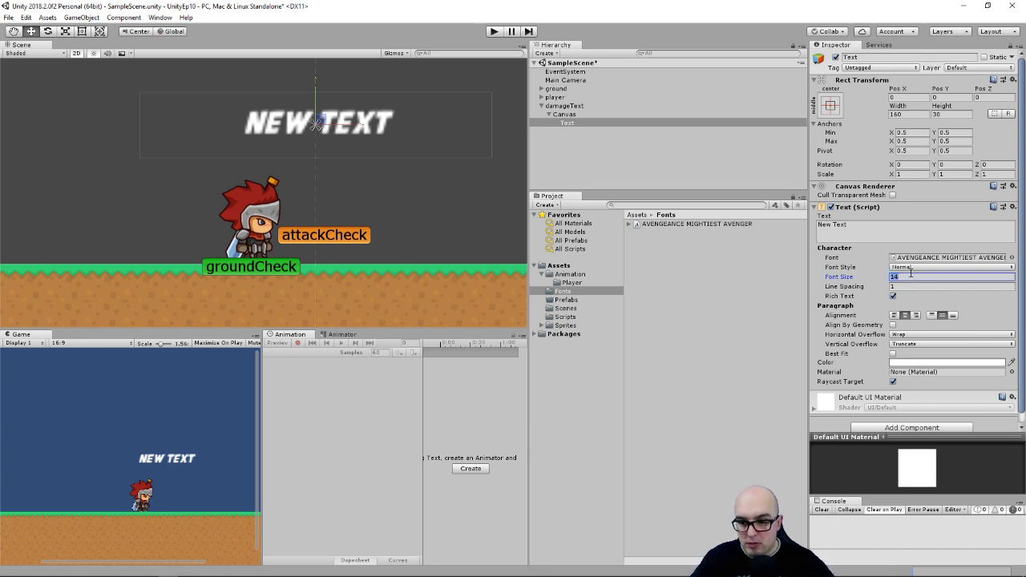
type("8")
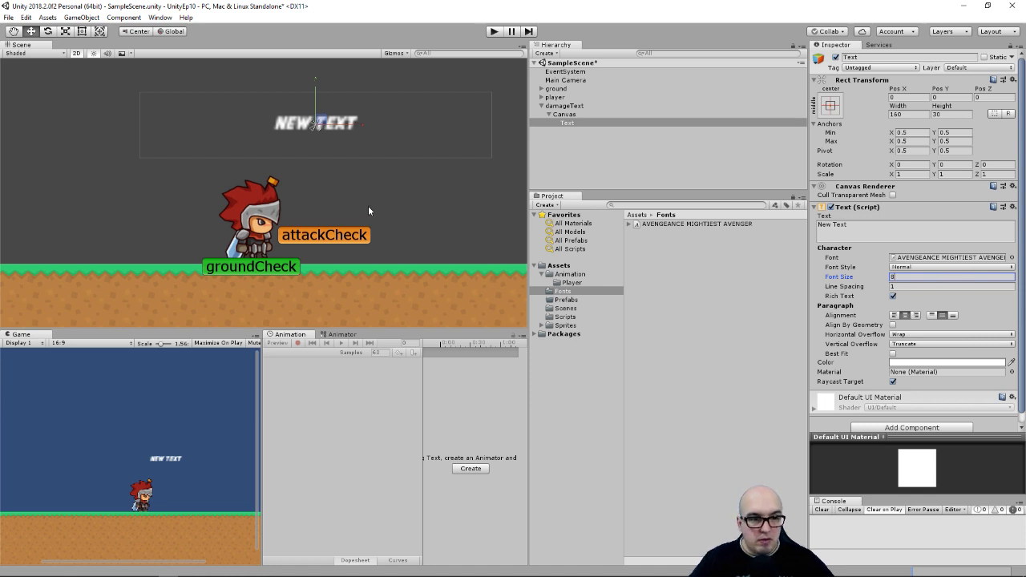
scroll(312, 162, "up", 2)
scroll(311, 162, "up", 3)
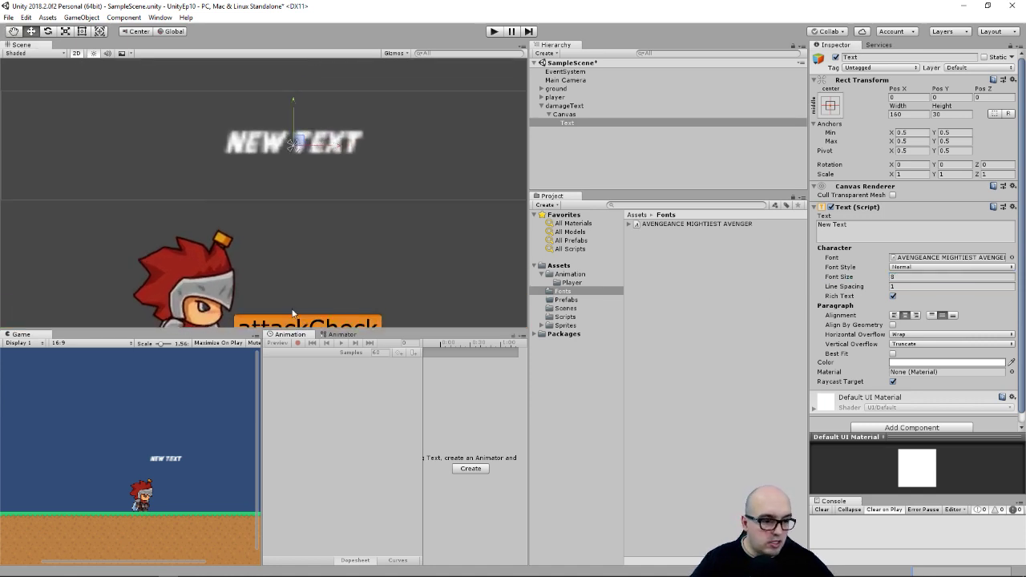
- Run the game with the Game view enlarged at 1x scale to check the label, then stop
left_click(494, 31)
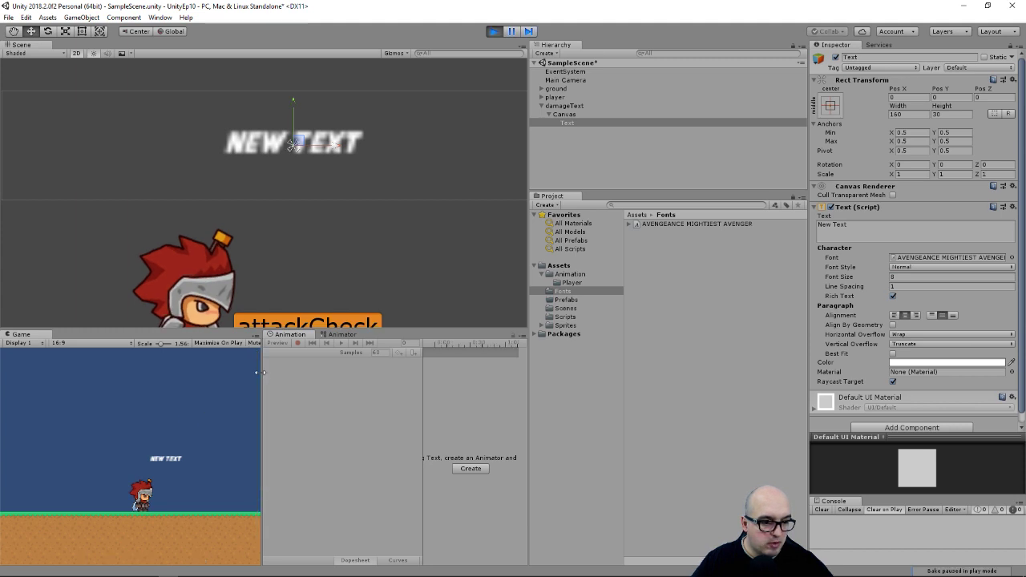
left_click_drag(342, 330, 342, 148)
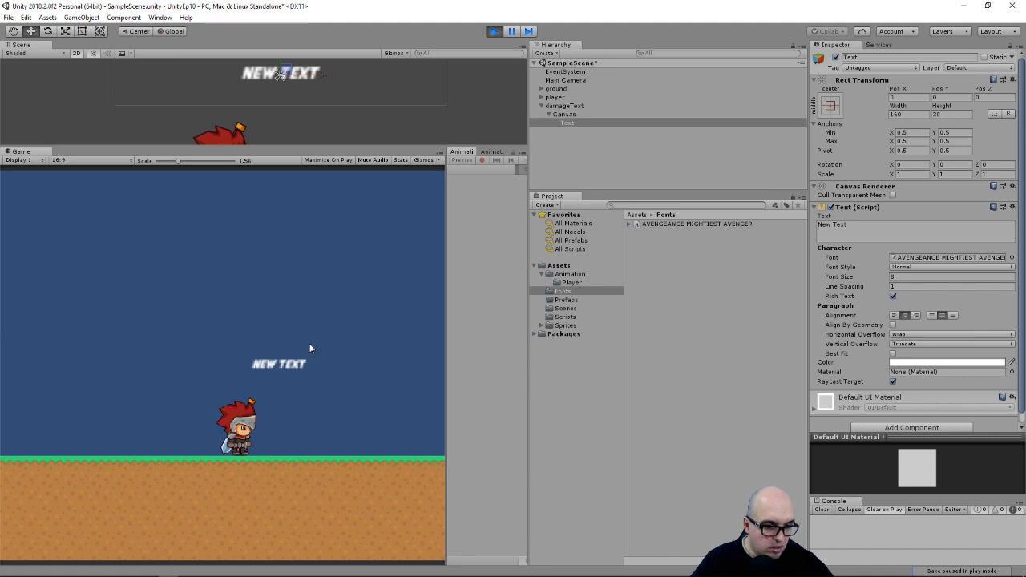
left_click_drag(178, 160, 155, 161)
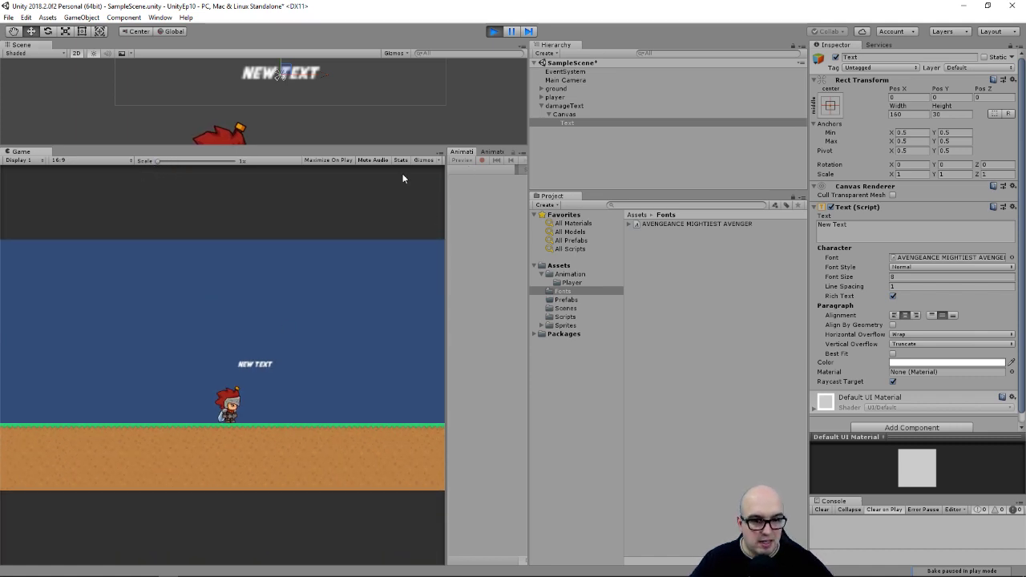
mouse_move(402, 148)
left_mouse_down()
mouse_move(387, 290)
mouse_move(387, 279)
left_mouse_up()
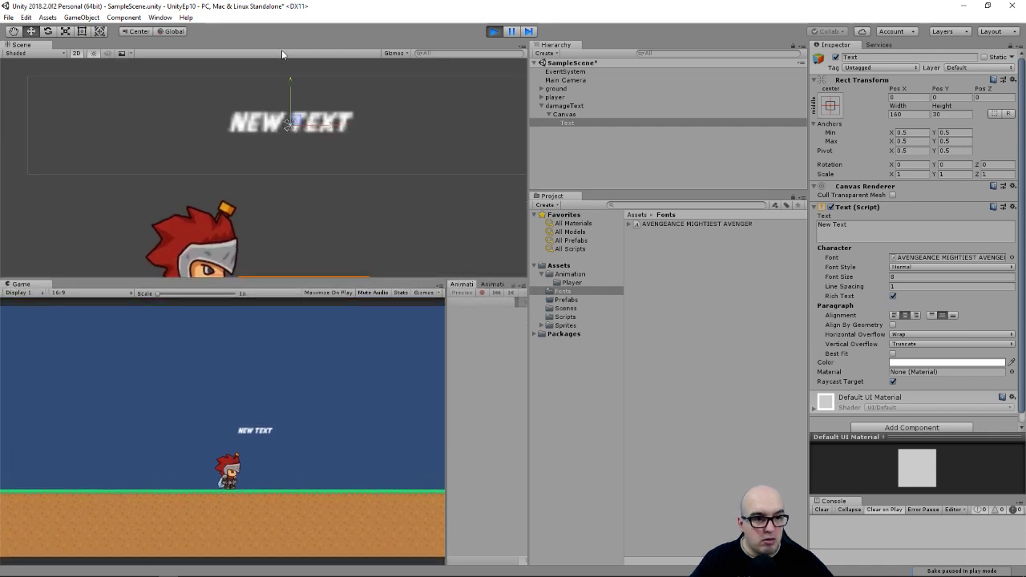
left_click(569, 115)
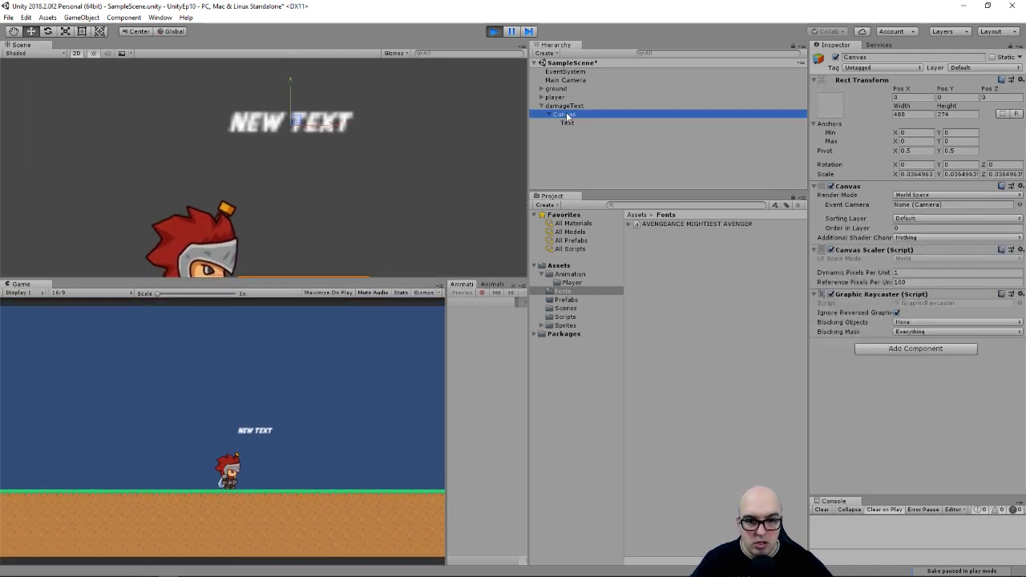
key("ctrl+p")
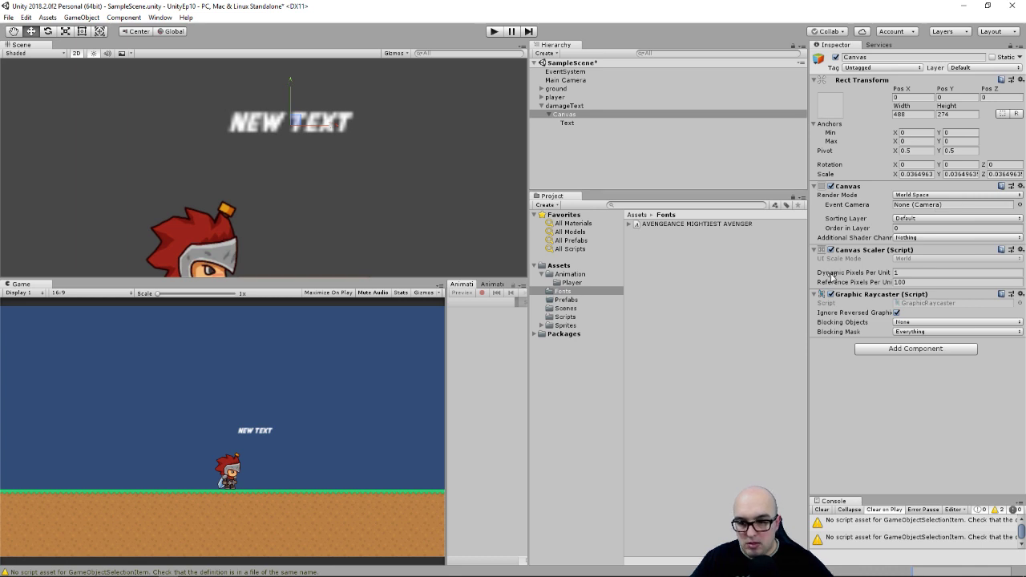
- Set the Canvas Scaler's Dynamic Pixels Per Unit to 10
left_click(910, 274)
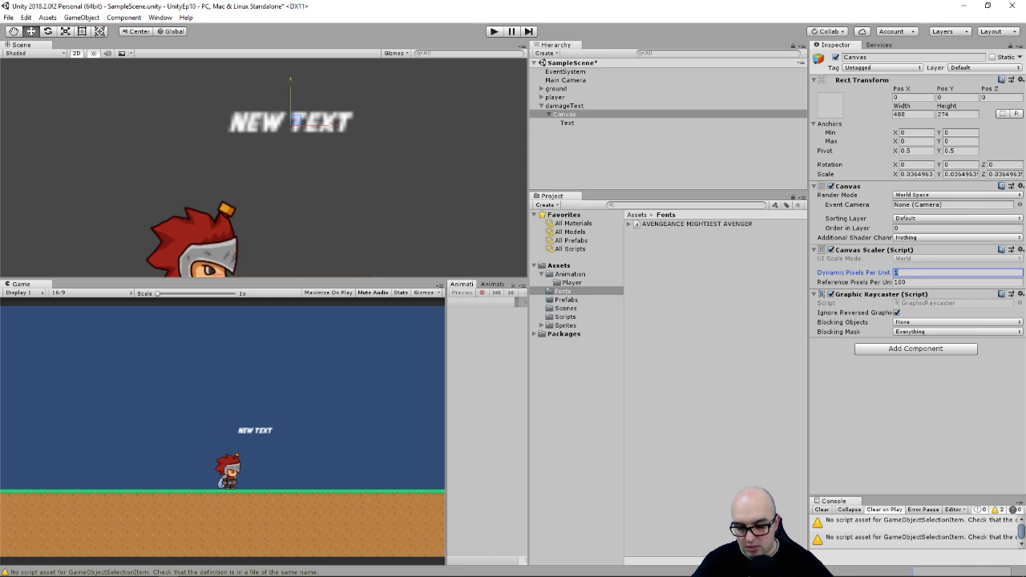
type("10")
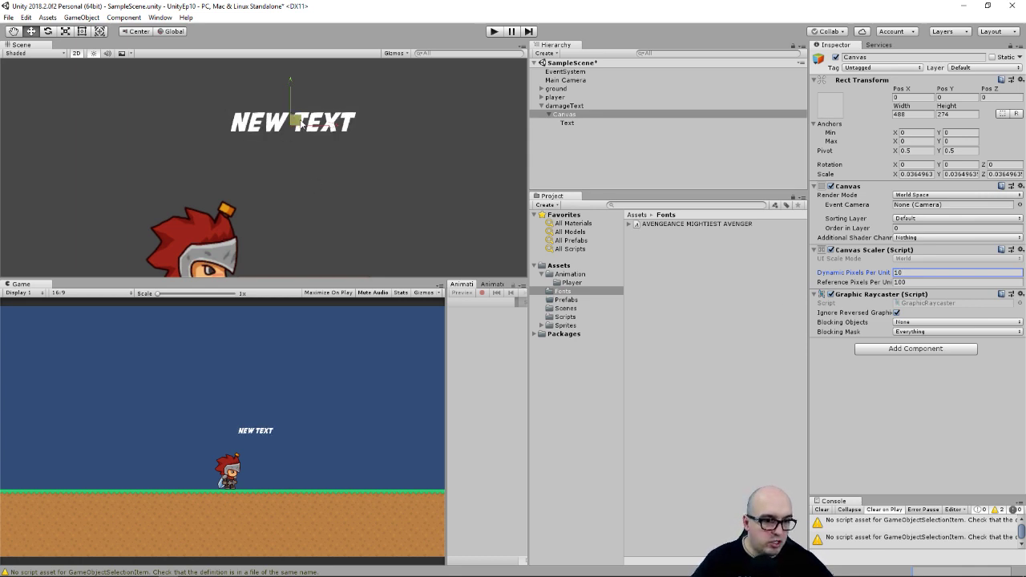
scroll(302, 123, "up", 2)
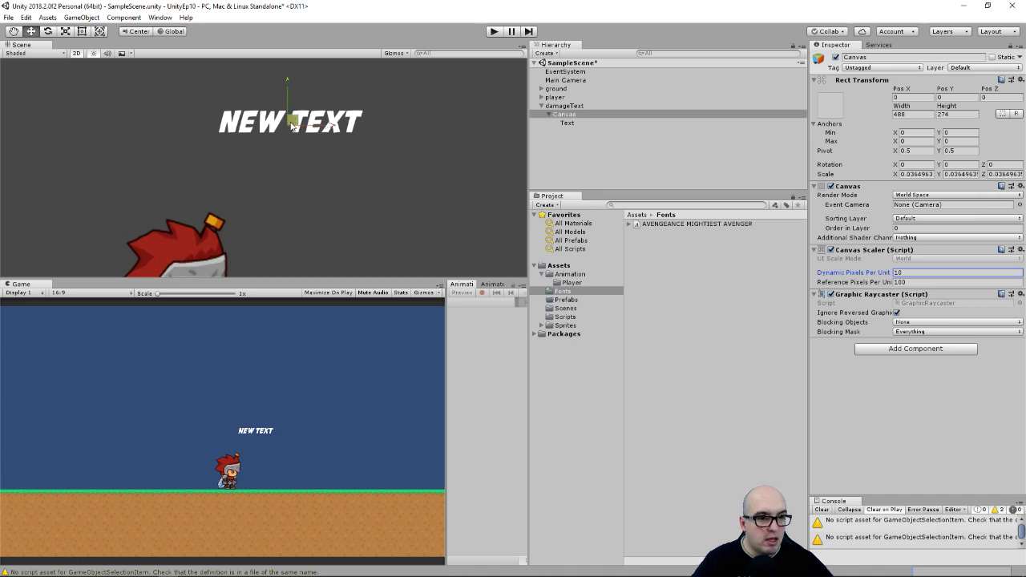
- Change the Text content from 'New Text' to -10
left_click(569, 123)
left_click(858, 224)
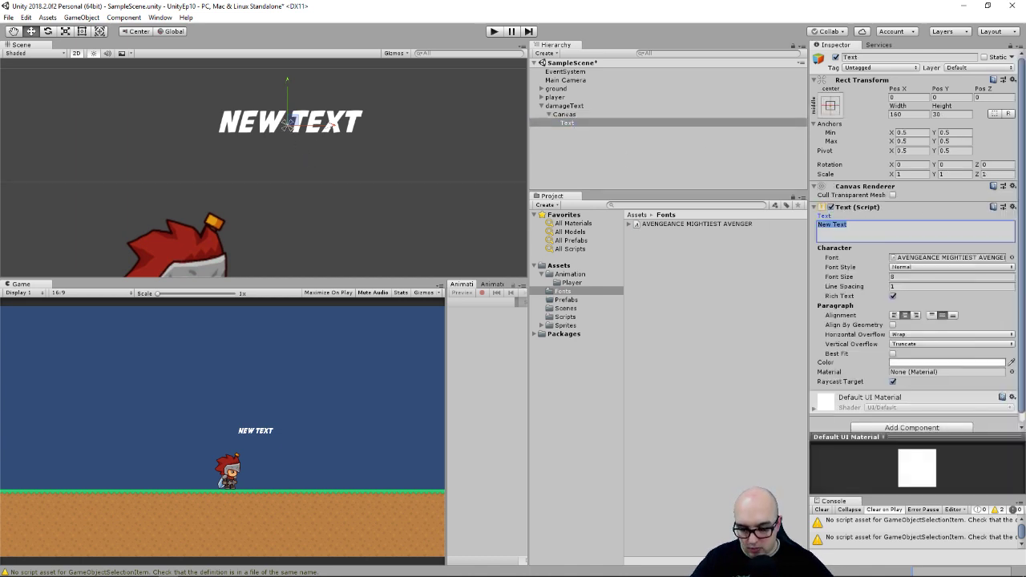
key("BackSpace")
type("-10")
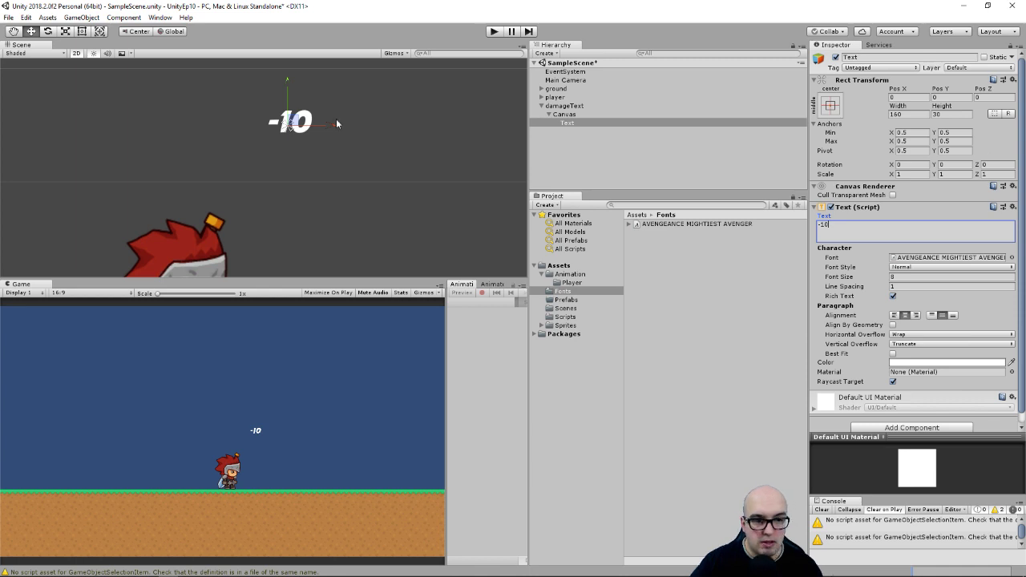
scroll(287, 155, "down", 5)
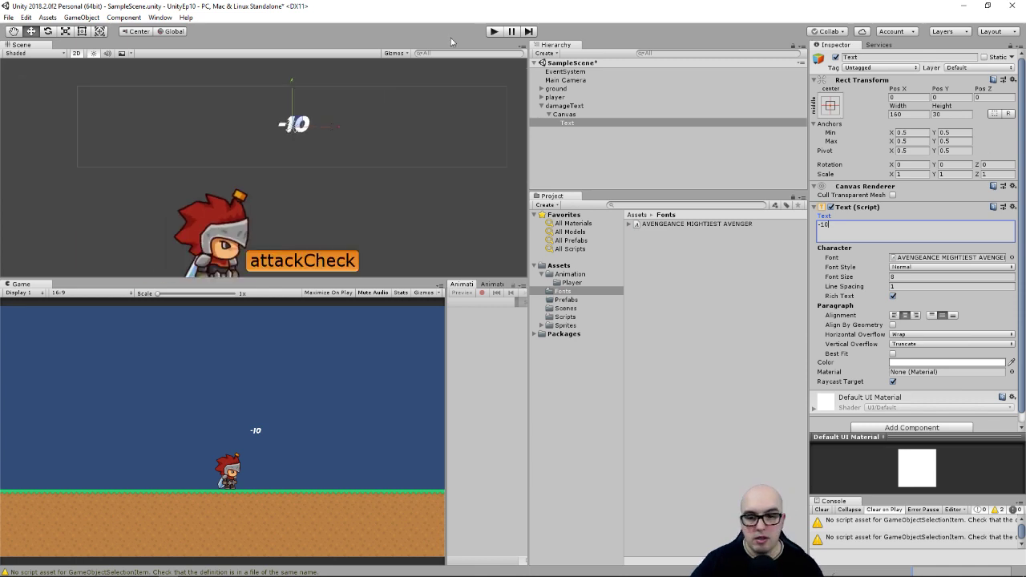
- Select damageText's Text object and widen the Animation editor to span most of the width
left_click(565, 106)
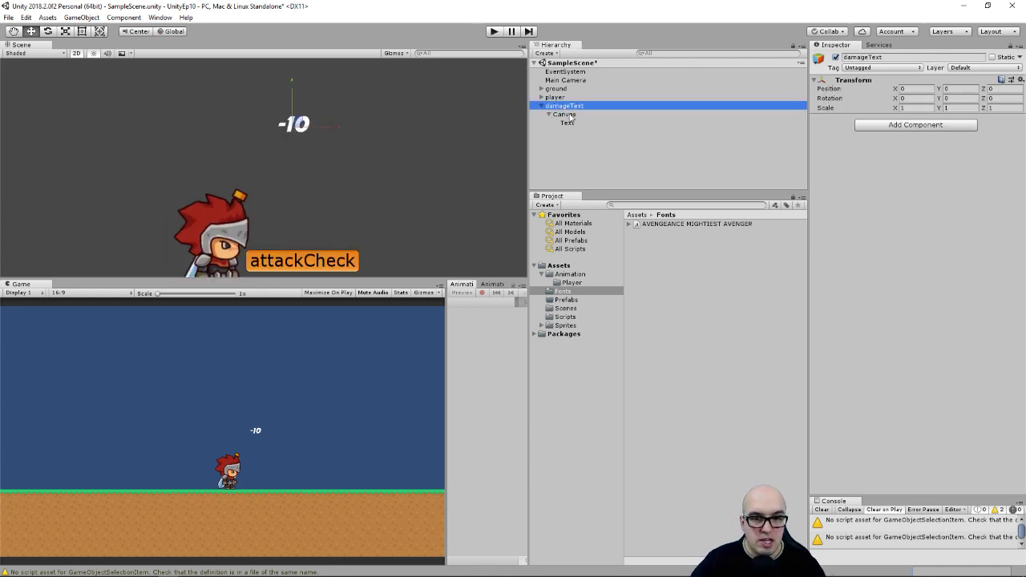
left_click(569, 123)
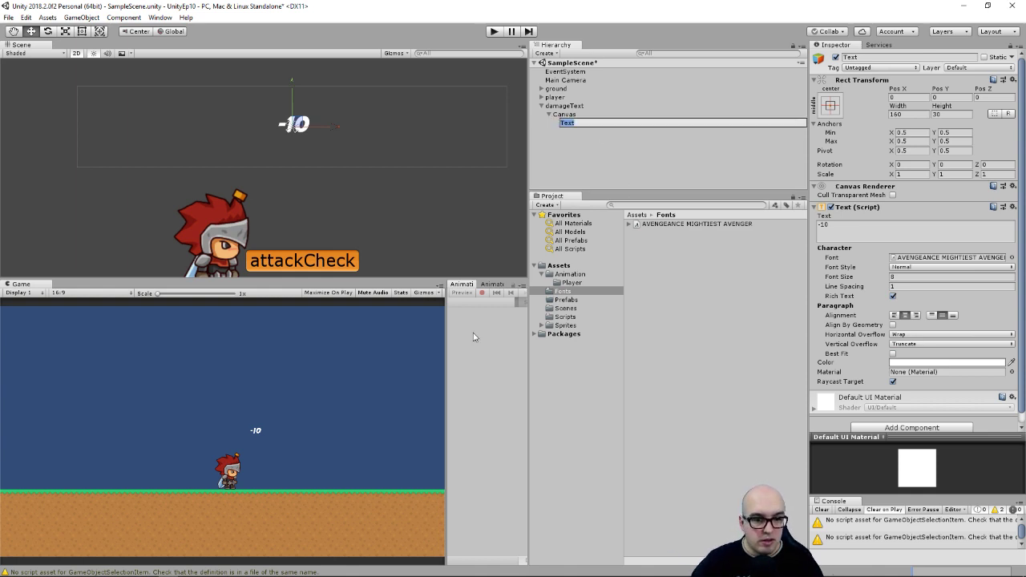
left_click_drag(446, 343, 320, 343)
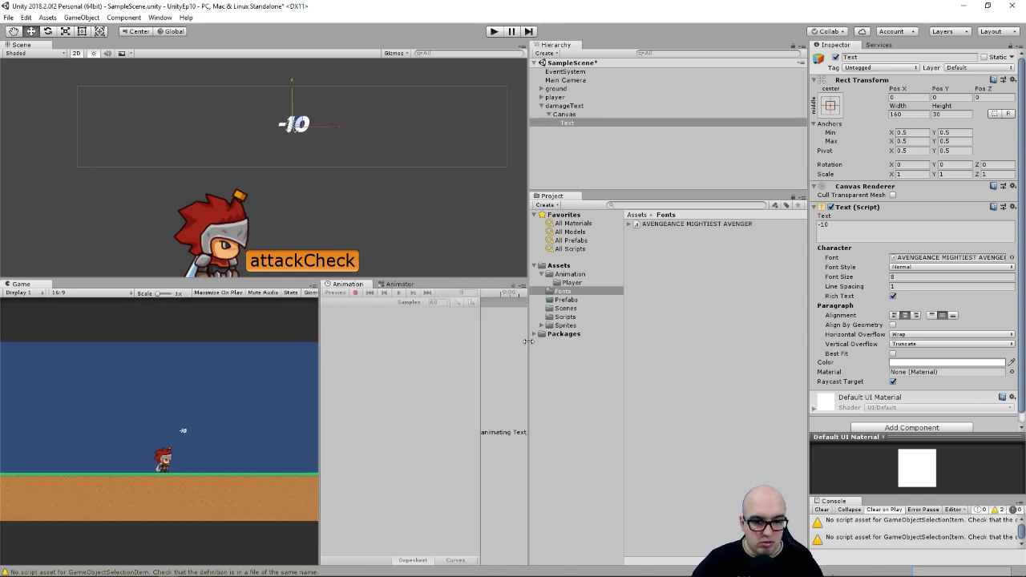
left_click_drag(528, 341, 719, 345)
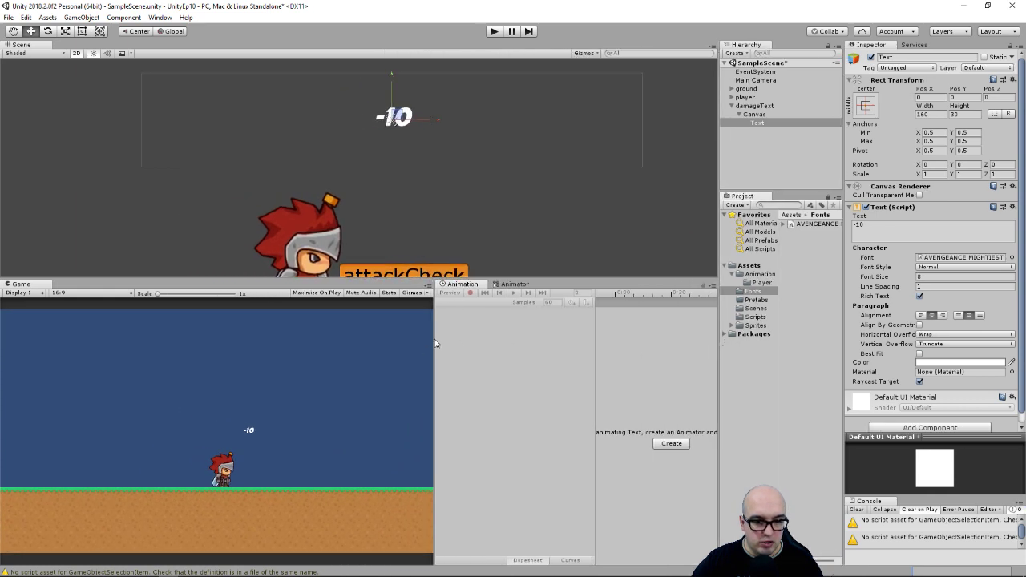
left_click_drag(430, 337, 293, 336)
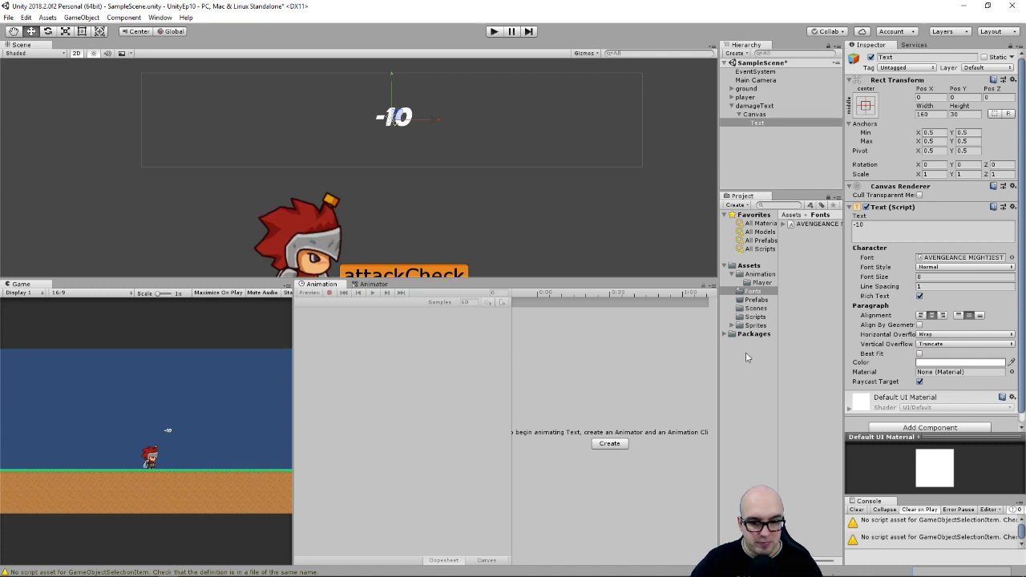
left_click_drag(294, 315, 112, 317)
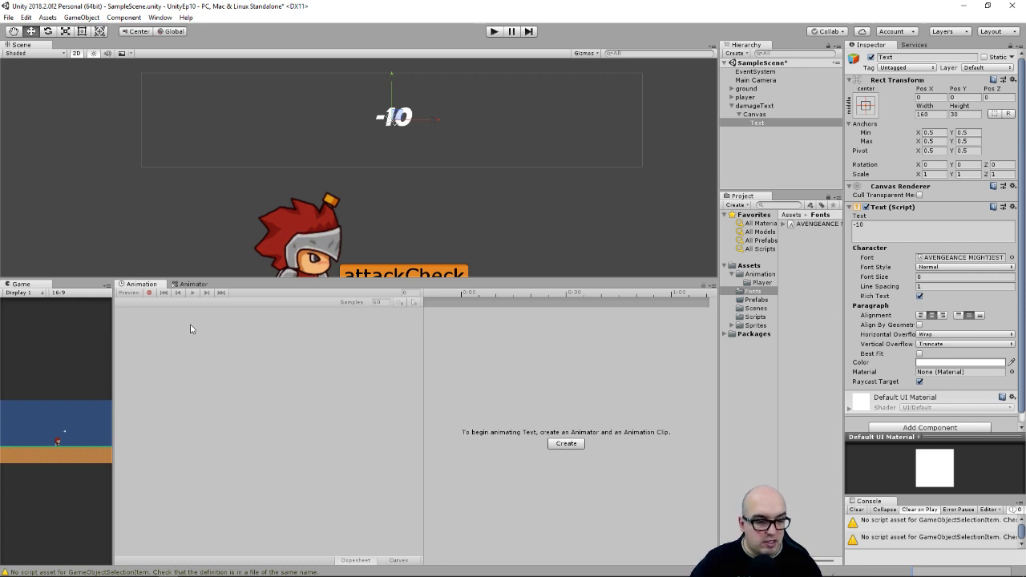
- Reopen the Animation window from the Window menu and reselect the Text object under Canvas
left_click(159, 17)
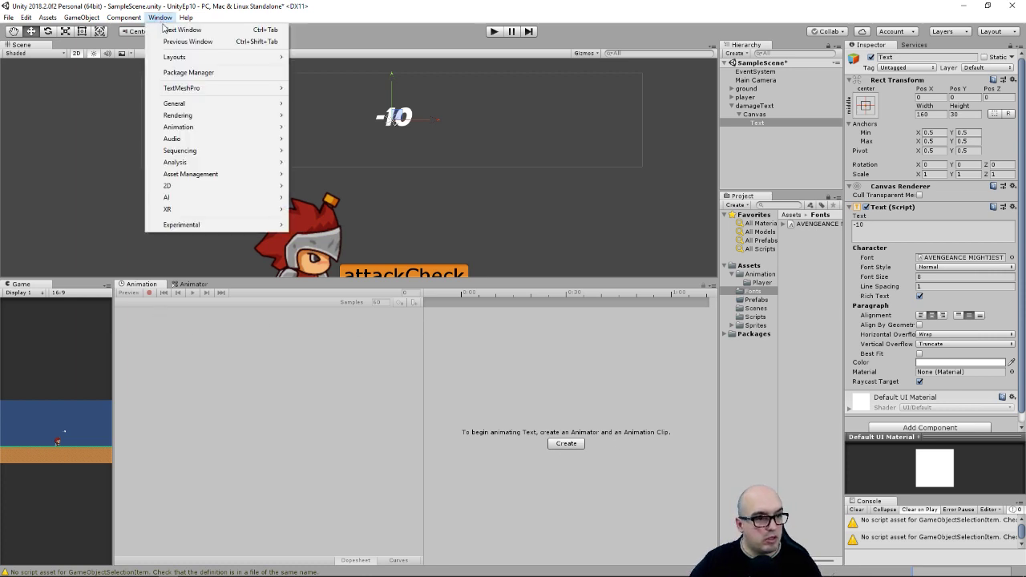
mouse_move(200, 127)
left_click(320, 127)
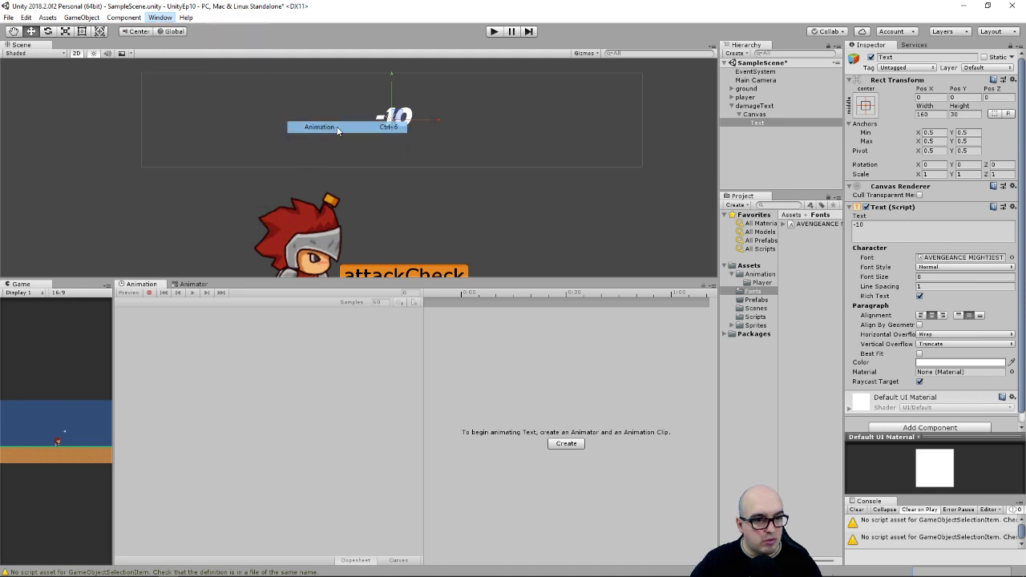
left_click(762, 115)
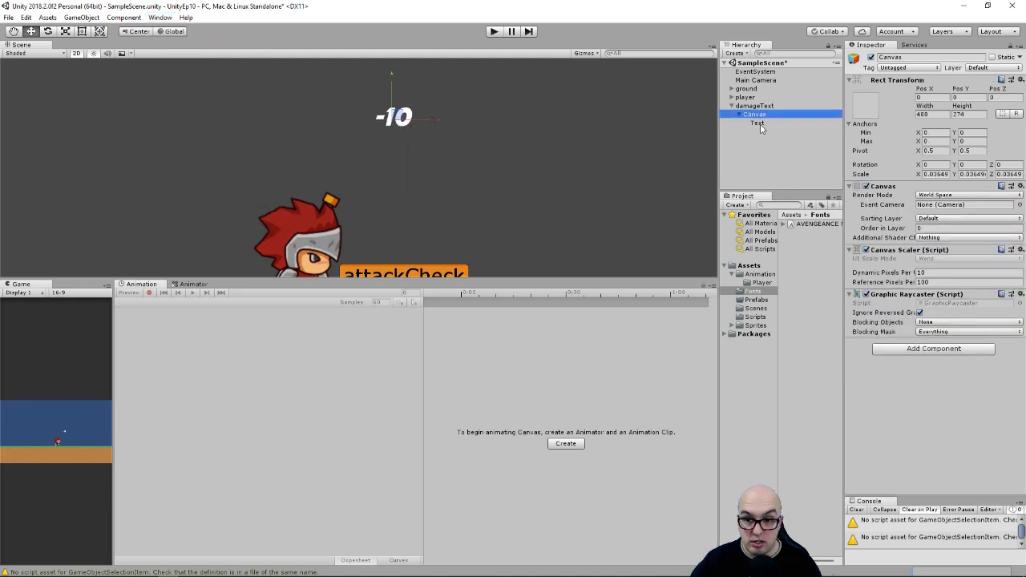
left_click(757, 123)
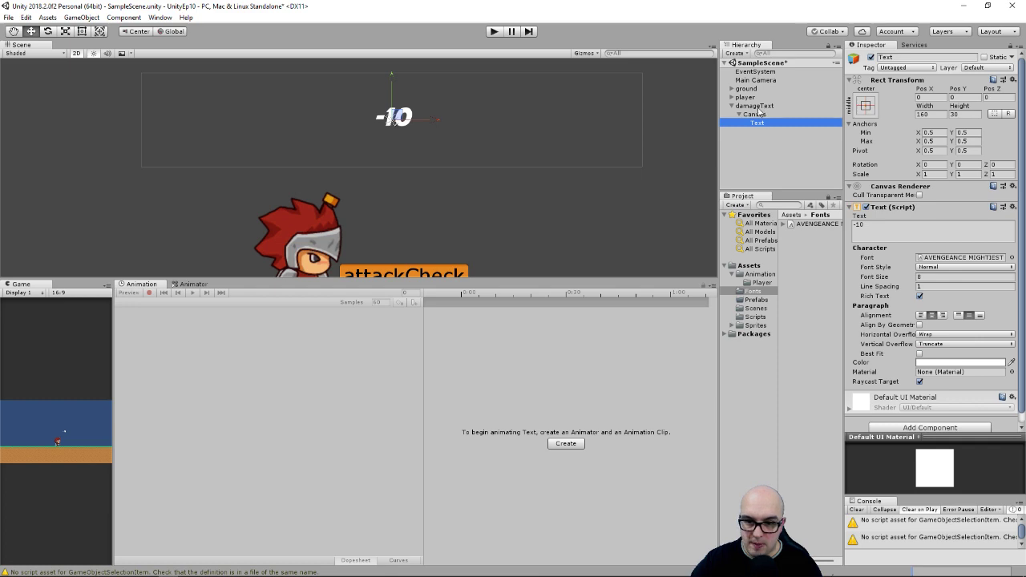
- Save a new animation clip named DamageText for the Text into Assets/Animation
left_click(578, 444)
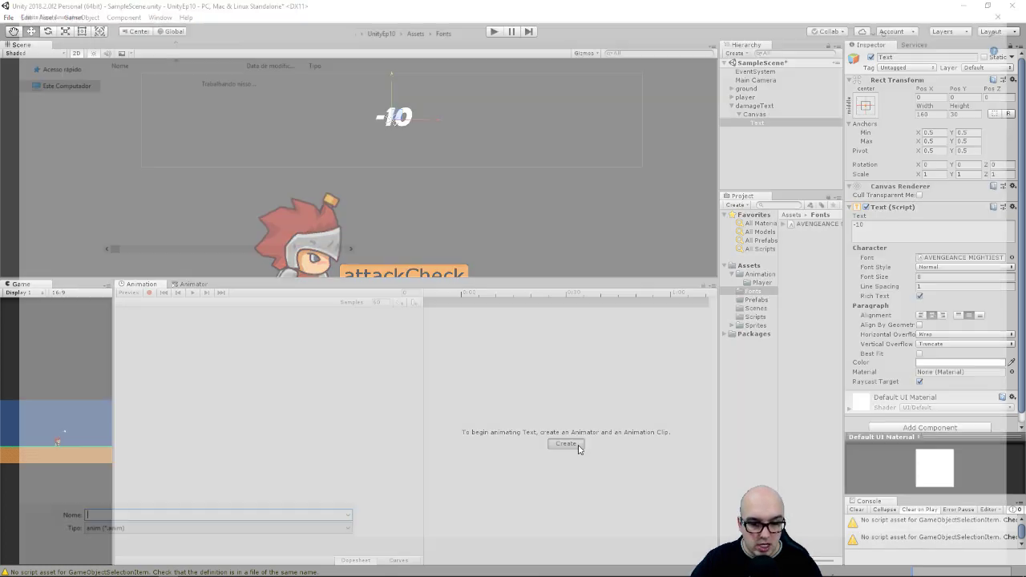
left_click(412, 25)
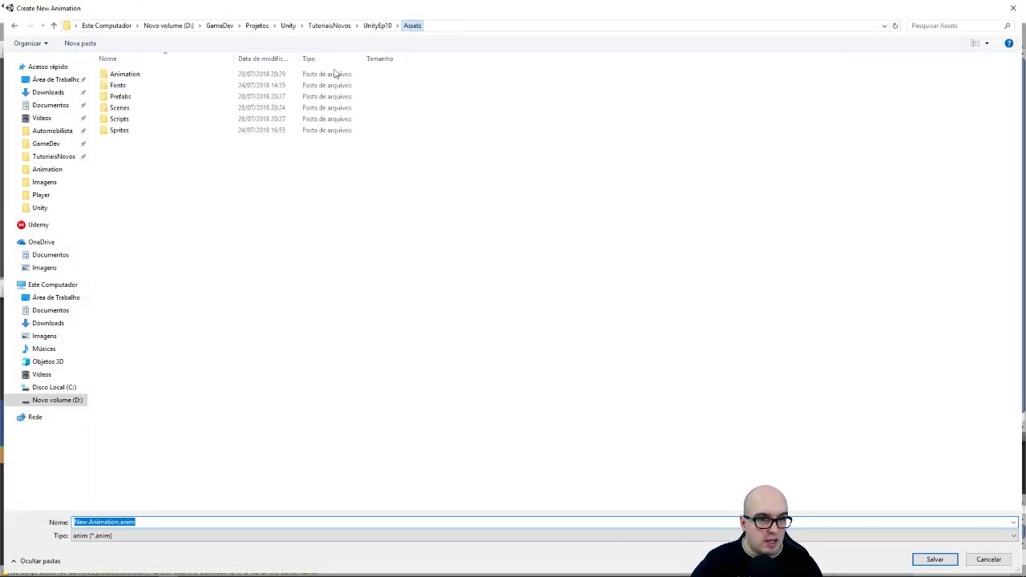
double_click(117, 75)
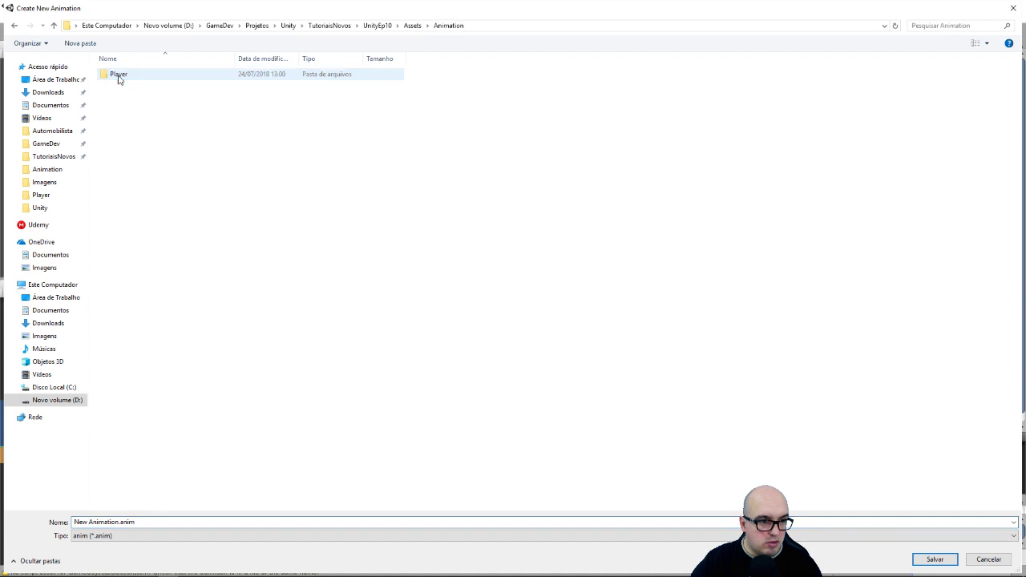
left_click(157, 520)
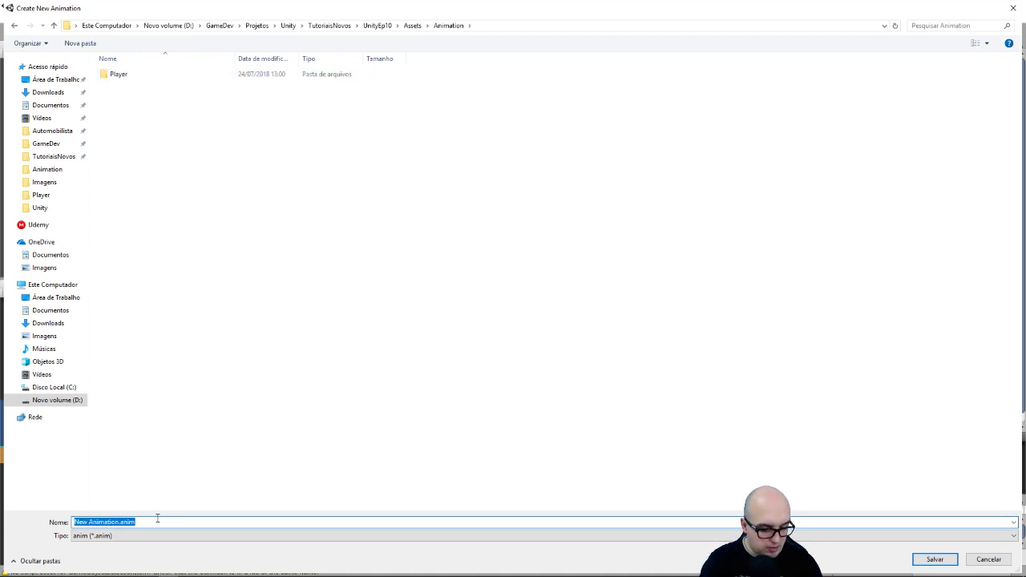
type("DamageText")
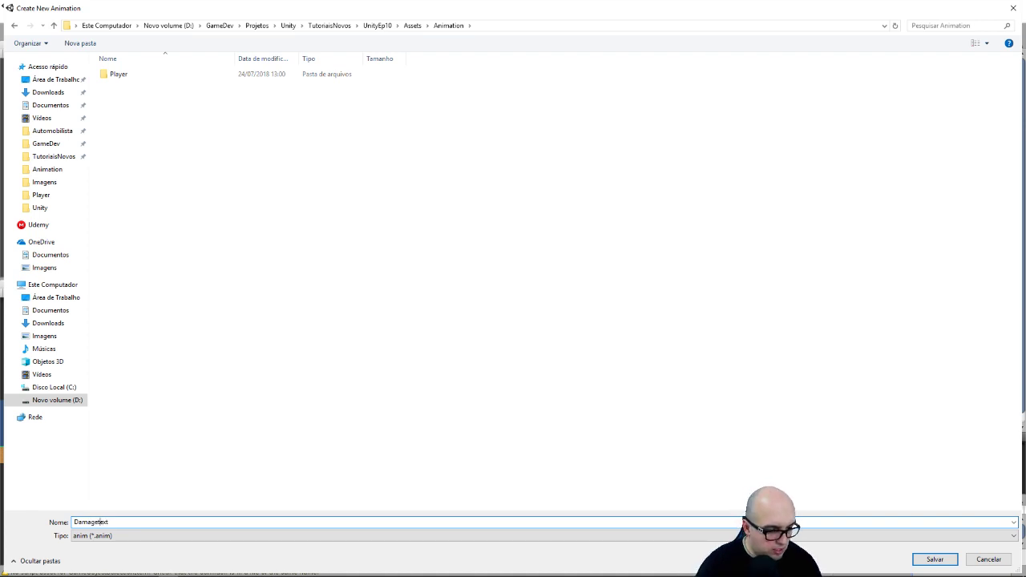
key("Return")
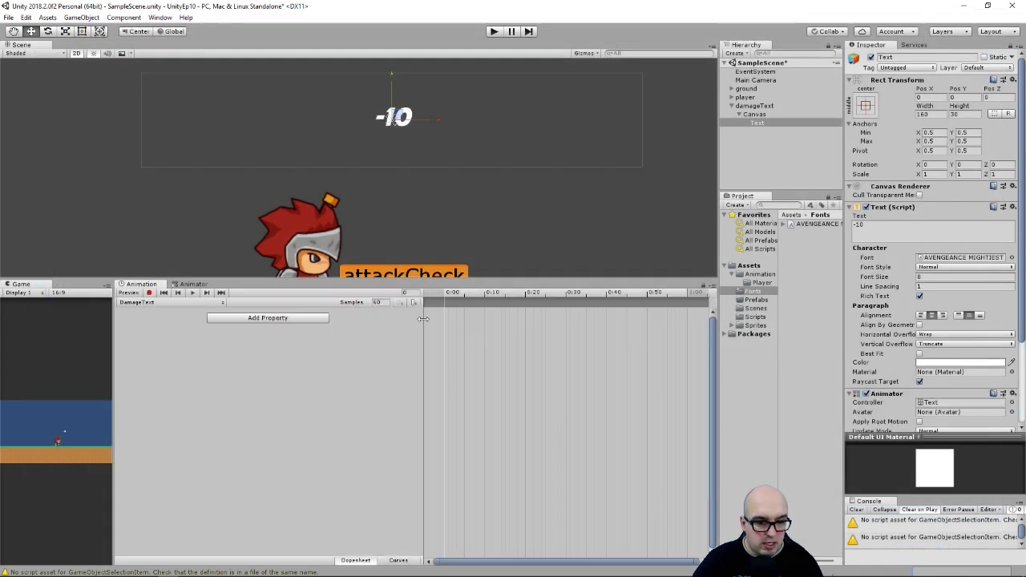
- Widen the timeline, centre the -10 text in the Scene view, and turn keyframe recording on
left_click_drag(422, 319, 266, 323)
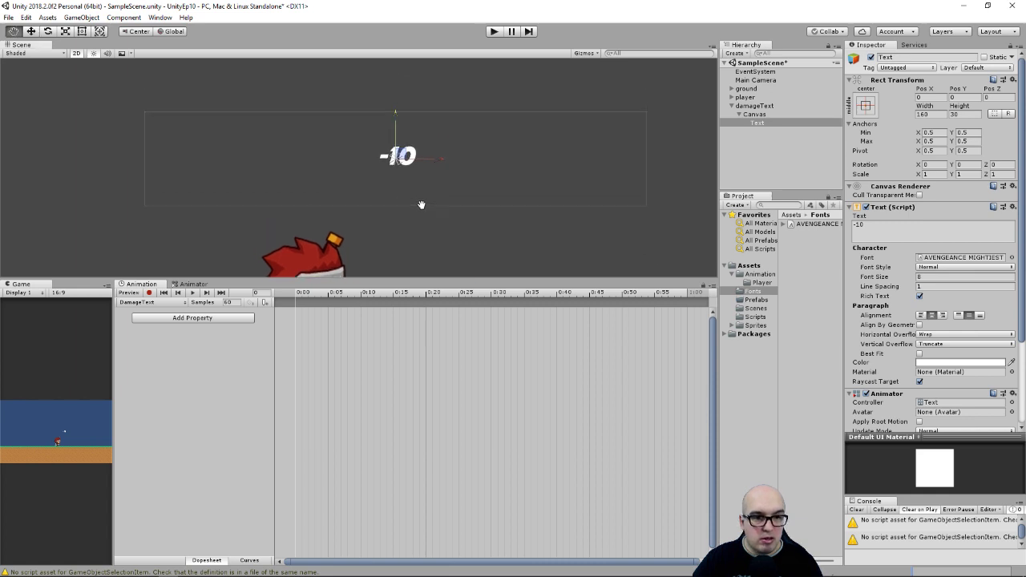
middle_click_drag(388, 165, 391, 233)
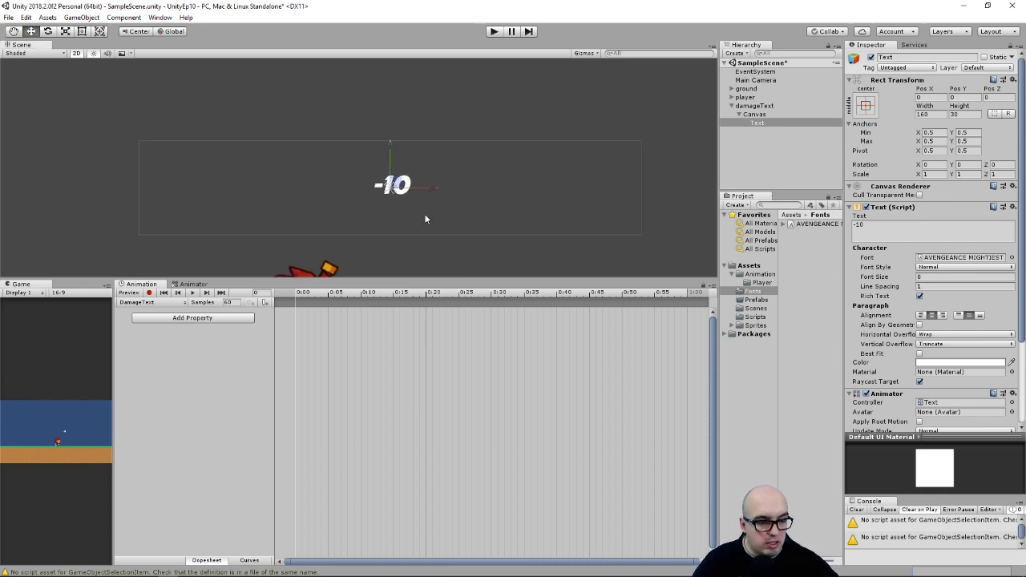
left_click(149, 293)
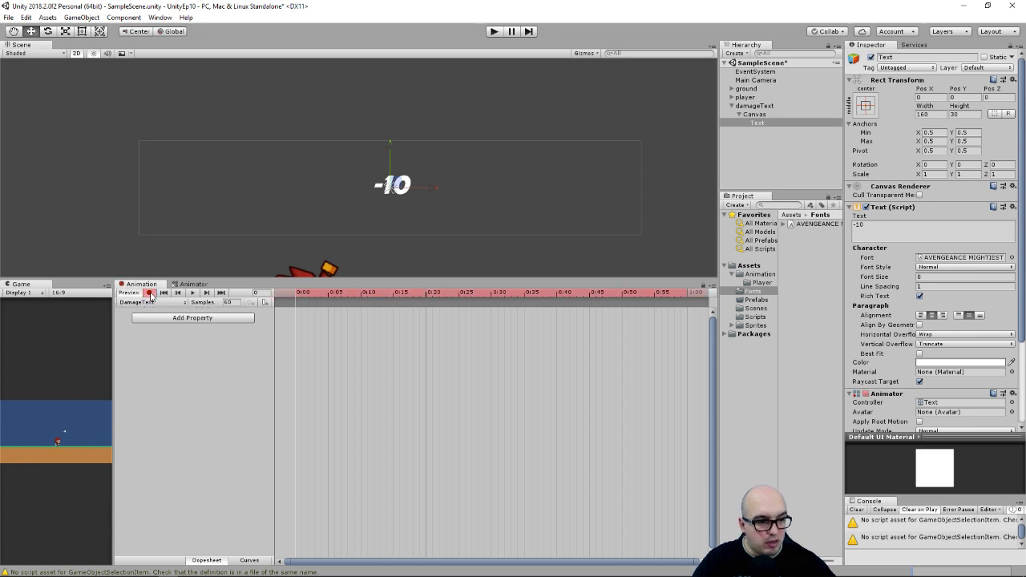
right_click(293, 319)
left_click(287, 345)
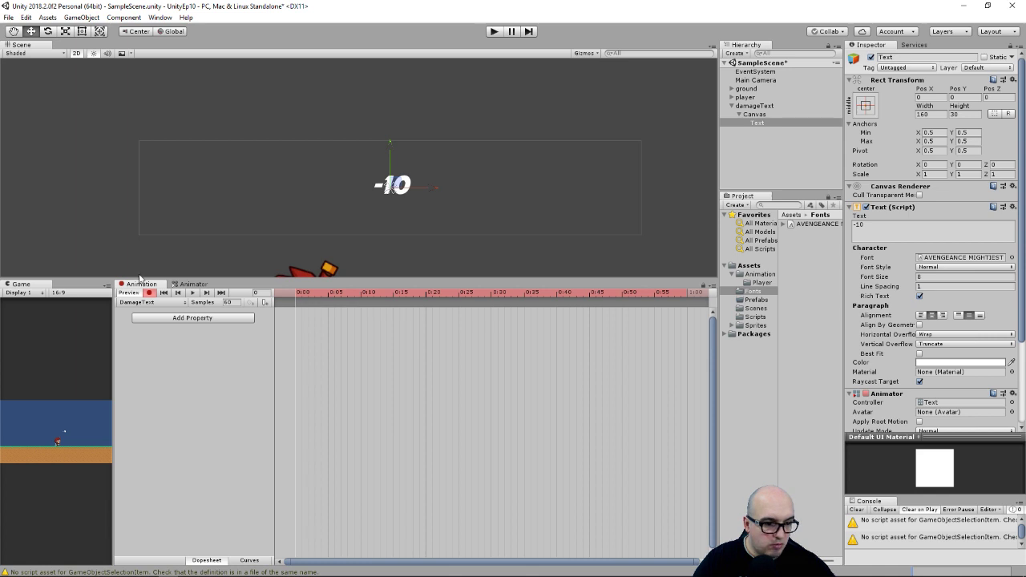
left_click(150, 293)
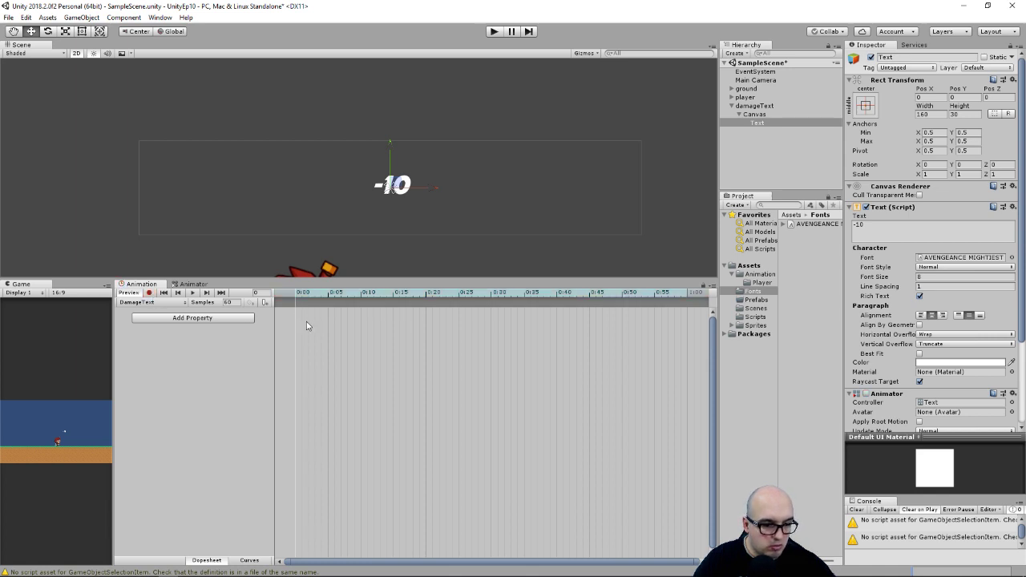
right_click(297, 319)
right_click(297, 319)
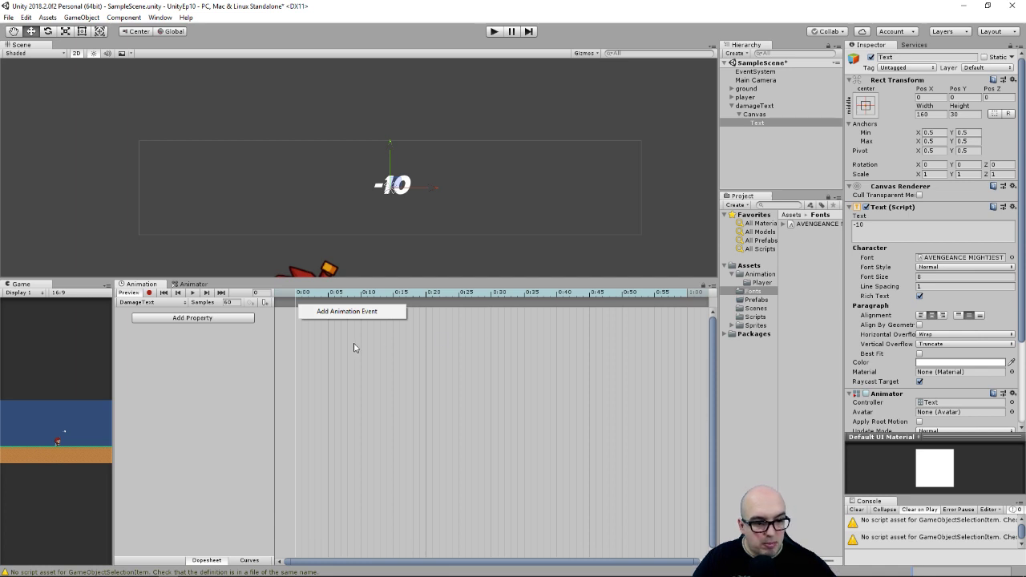
left_click(320, 327)
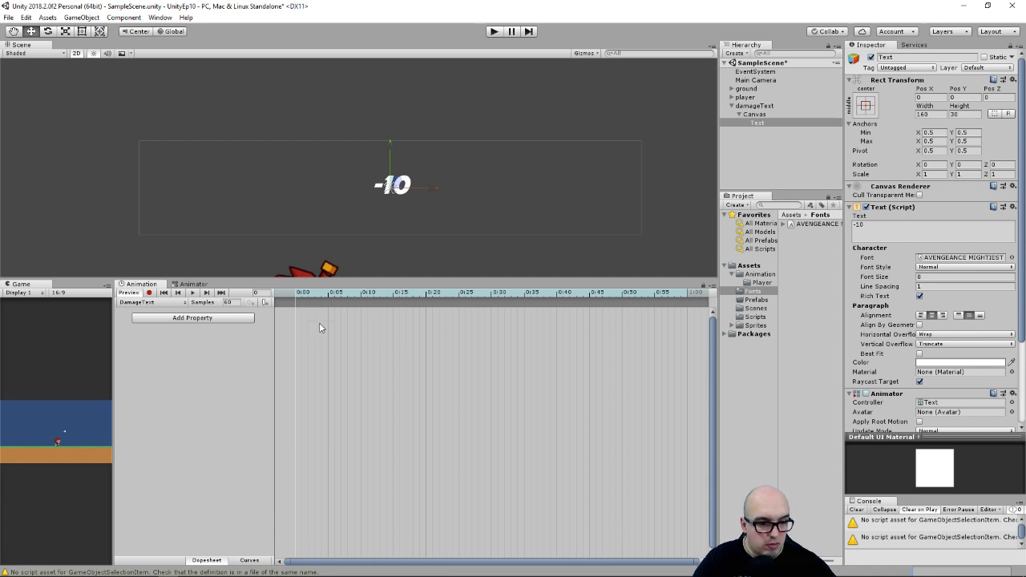
left_click(150, 293)
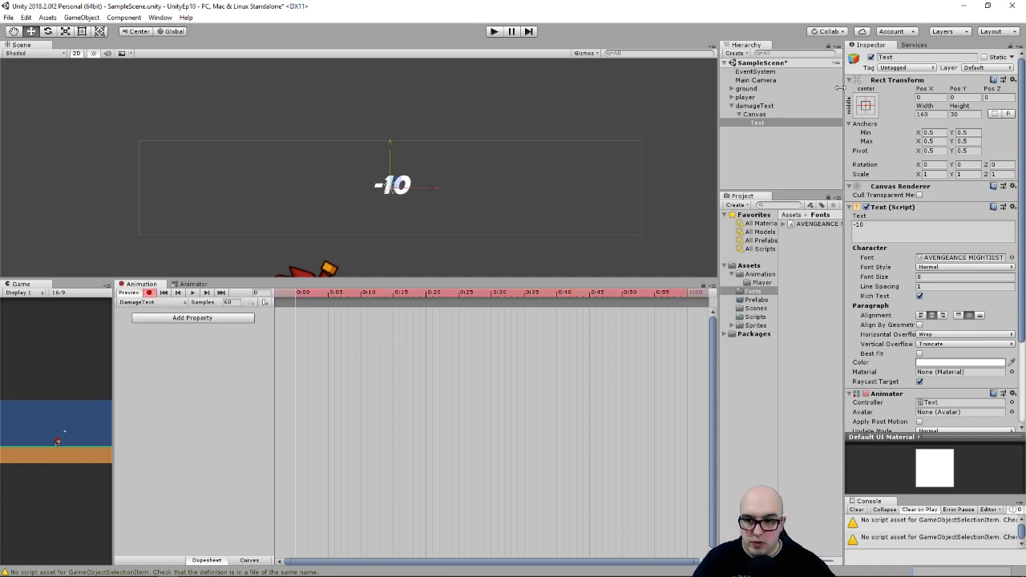
- Set the Text's starting Pos Y value for the first Anchored Position keyframe
left_click(960, 97)
type("1")
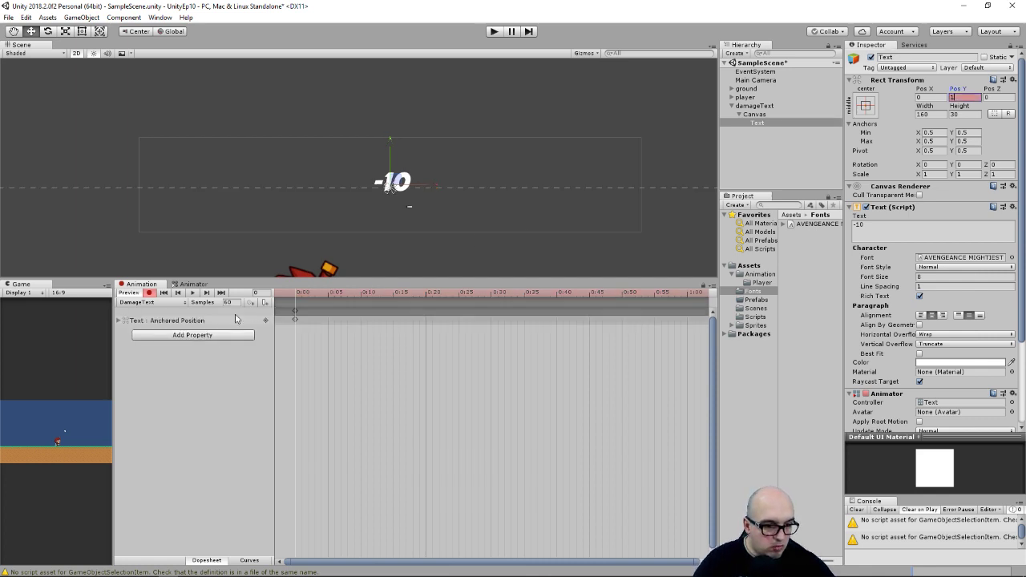
left_click(296, 320)
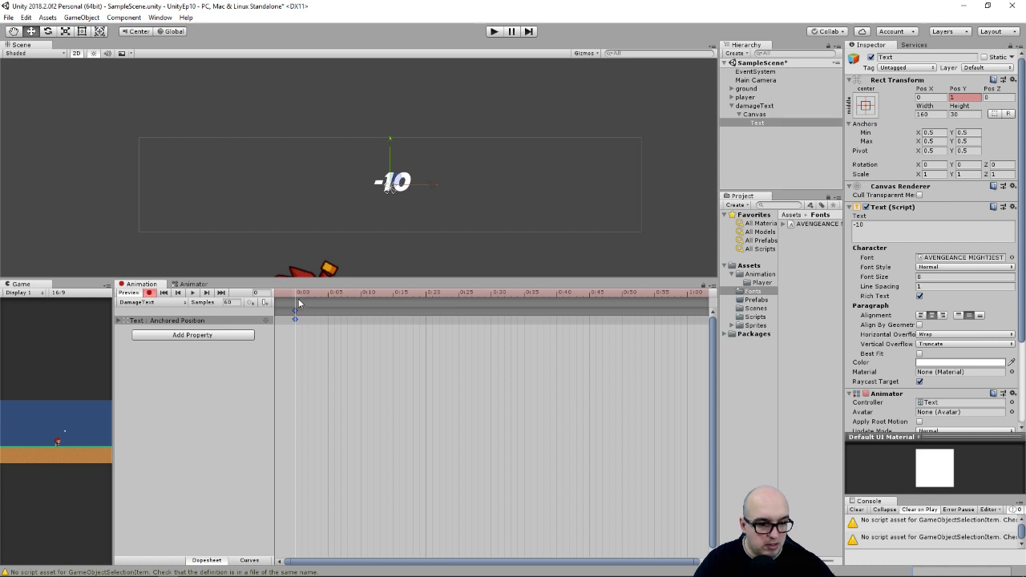
left_click(962, 97)
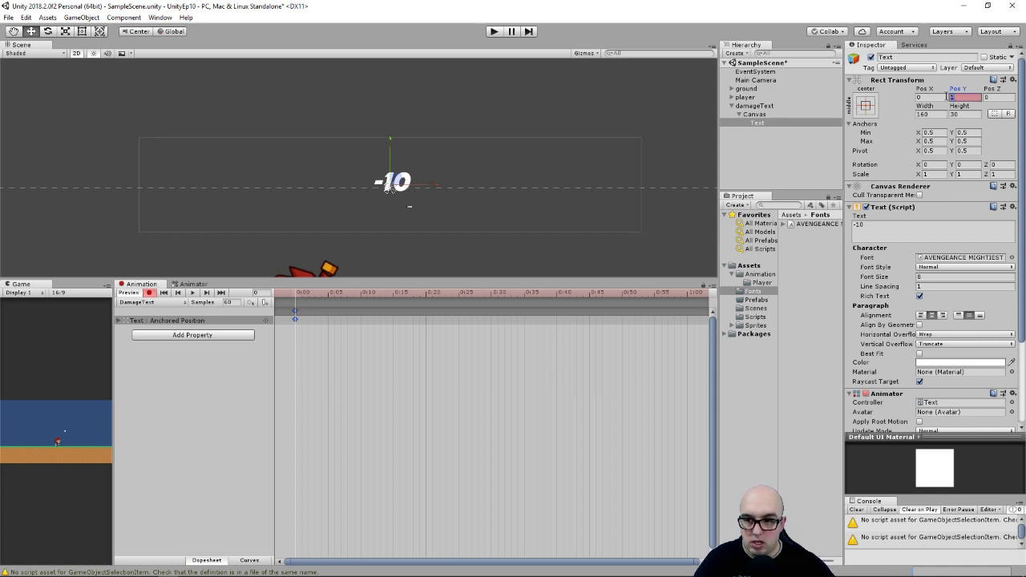
type("0")
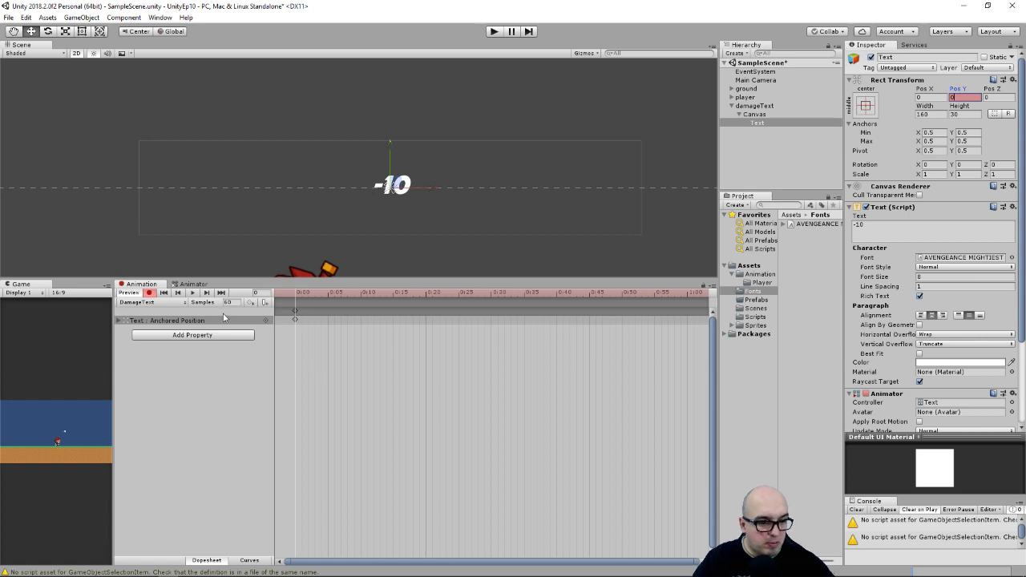
- Add an Anchored Position keyframe at 0:05 and set its Pos Y to 20
left_click(328, 294)
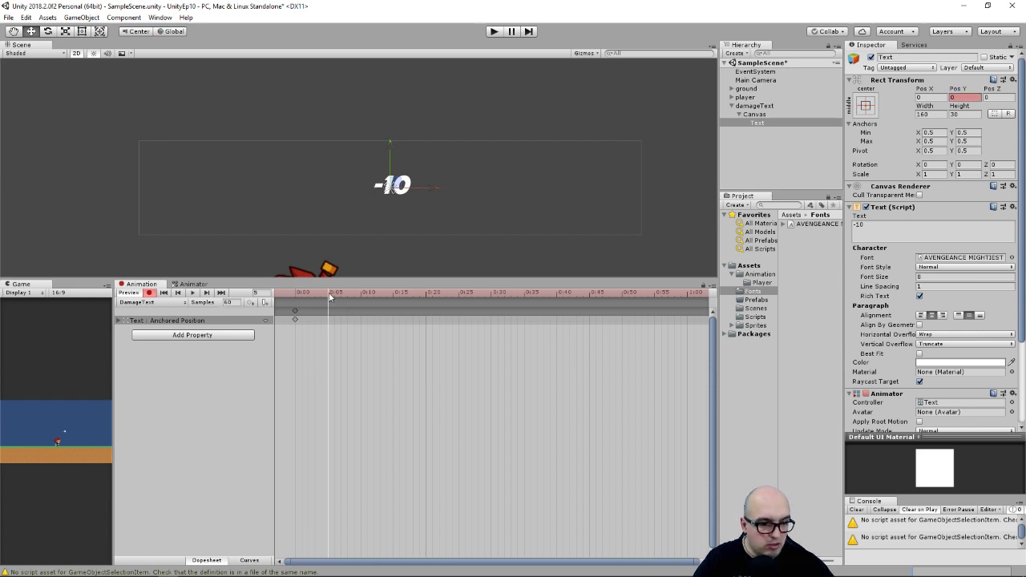
scroll(328, 324, "up", 3)
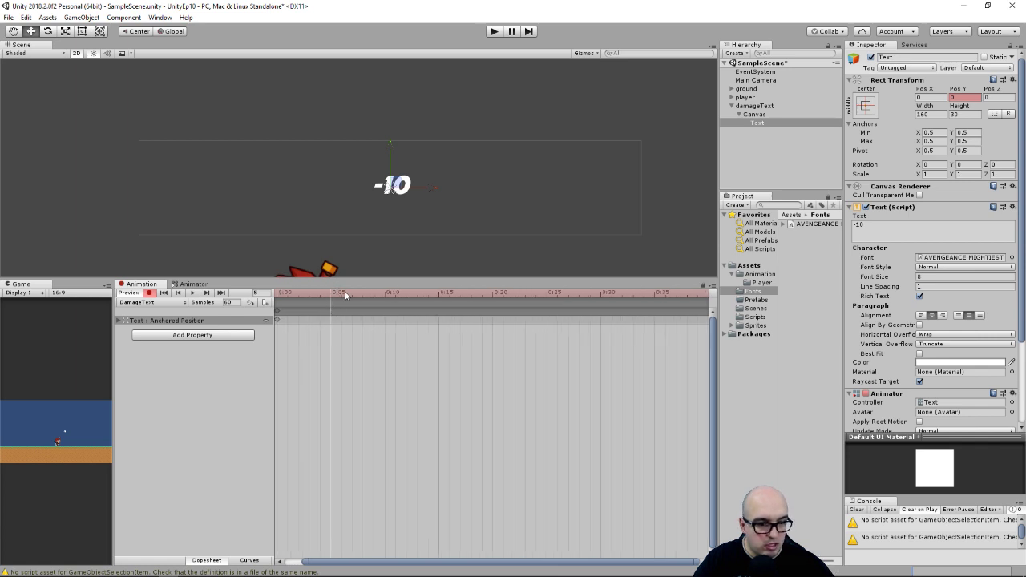
left_click_drag(310, 295, 333, 295)
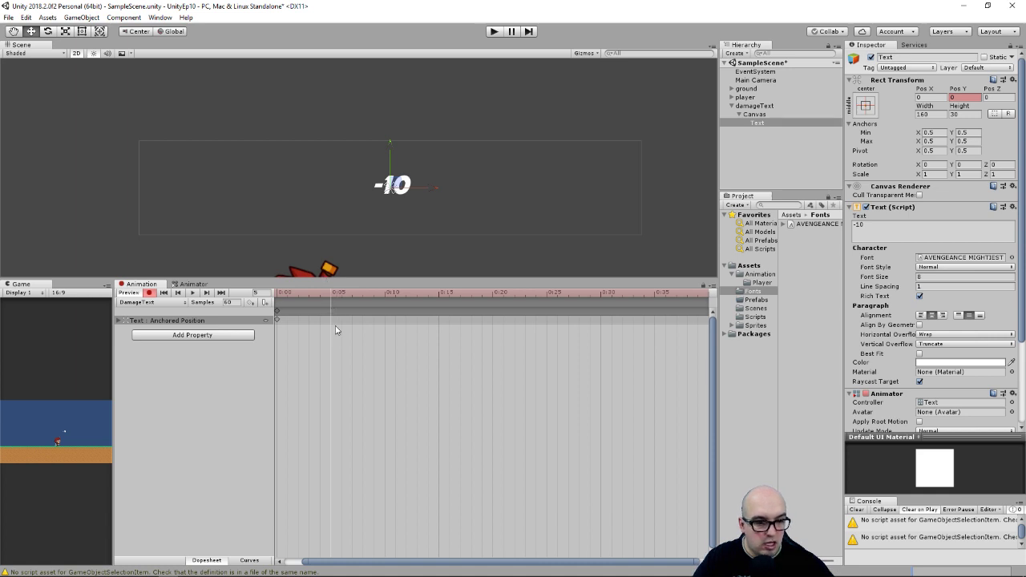
right_click(331, 319)
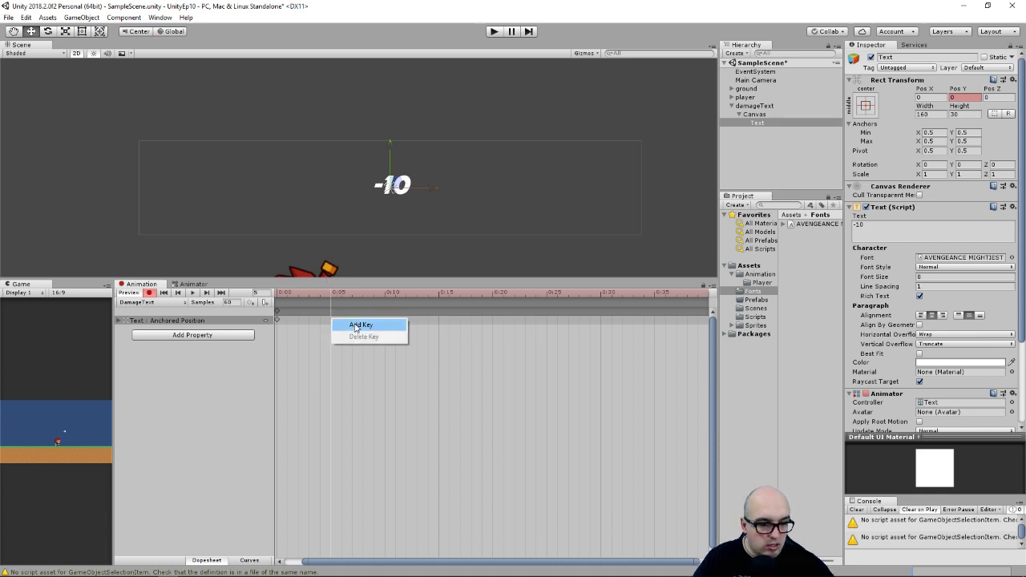
left_click(356, 326)
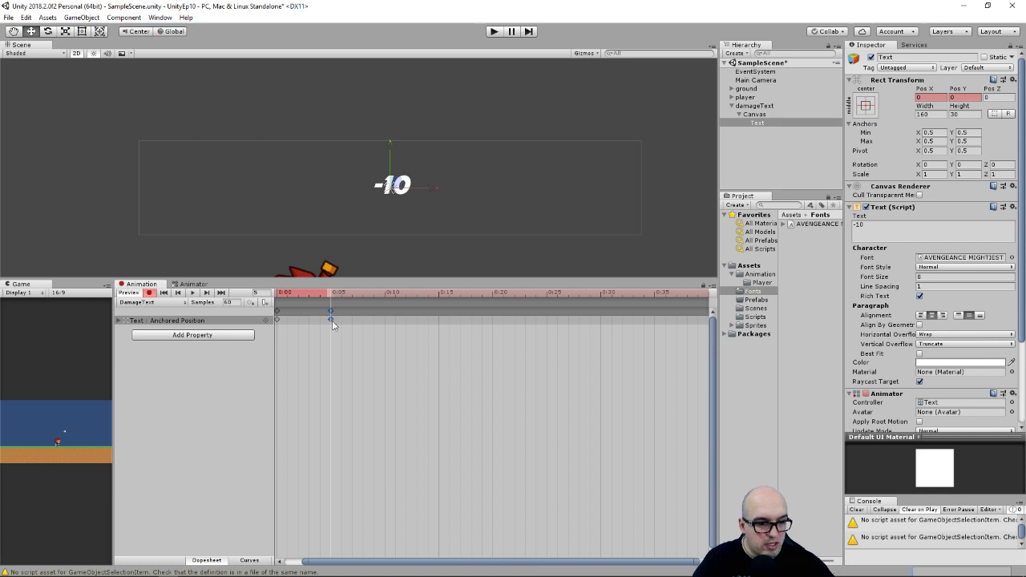
left_click(956, 97)
type("20")
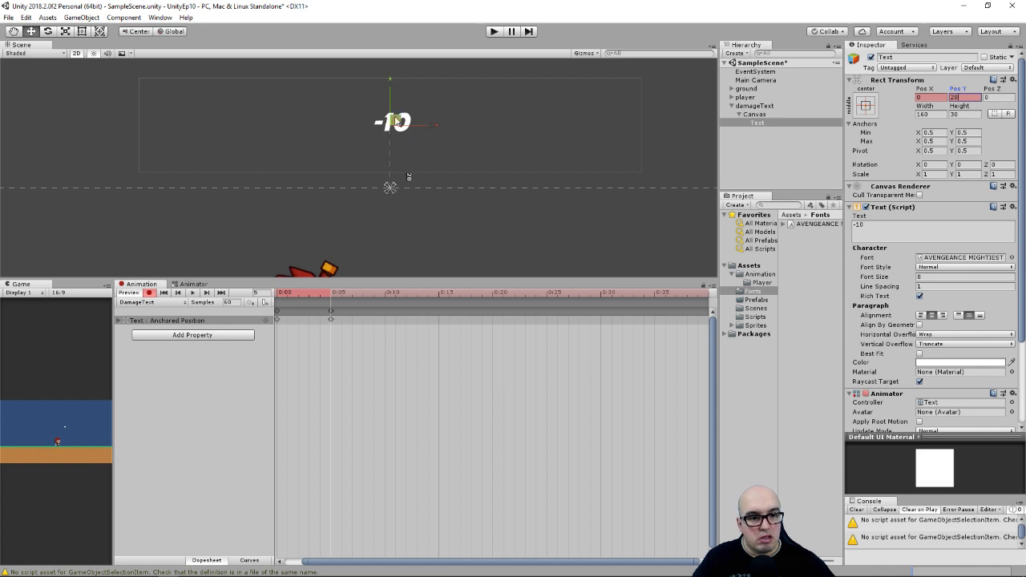
- Stop recording, set the DamageText clip to 10 samples, stop the preview, and view the Animation folder
left_click(149, 293)
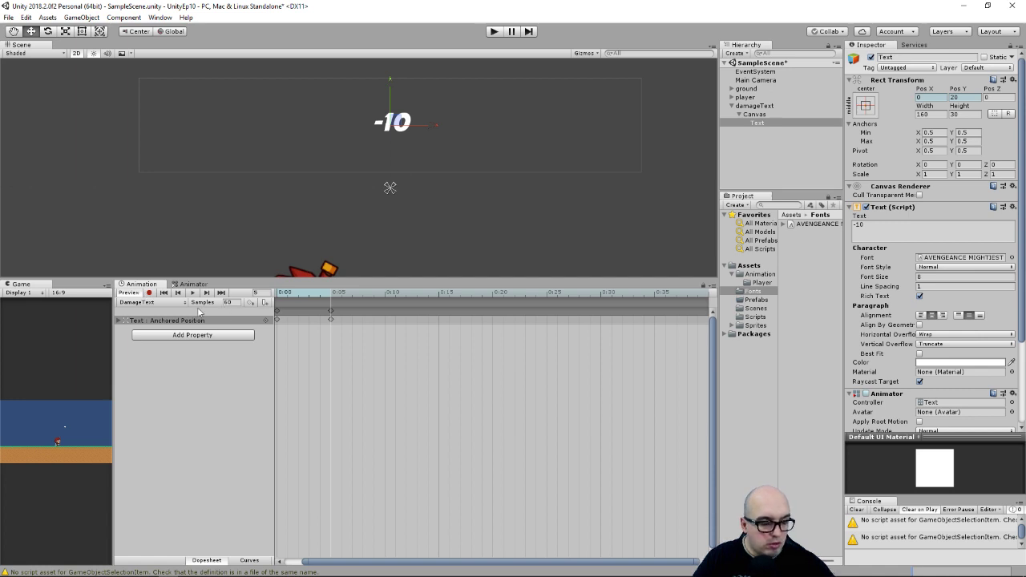
left_click(232, 303)
type("10")
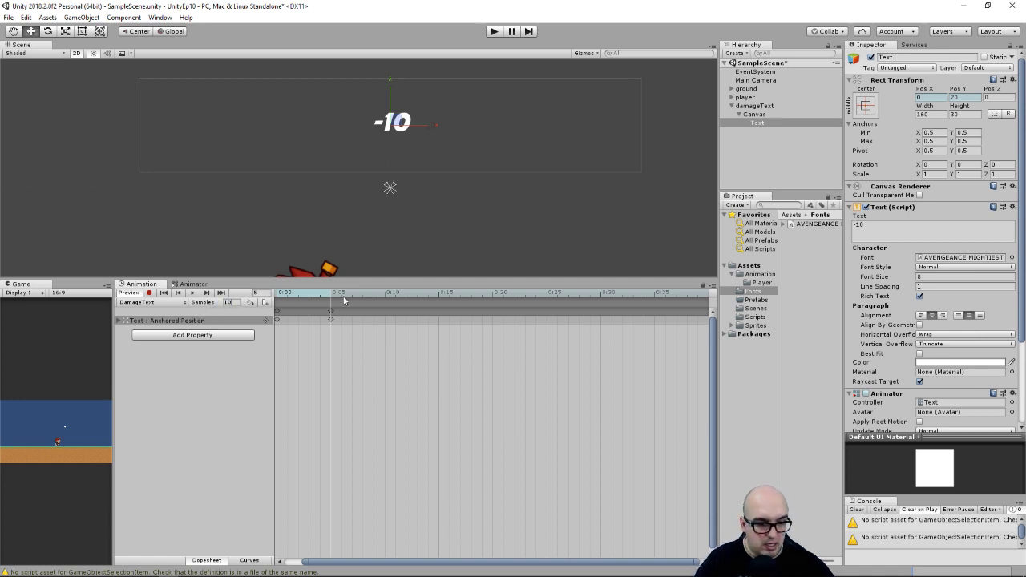
key("Return")
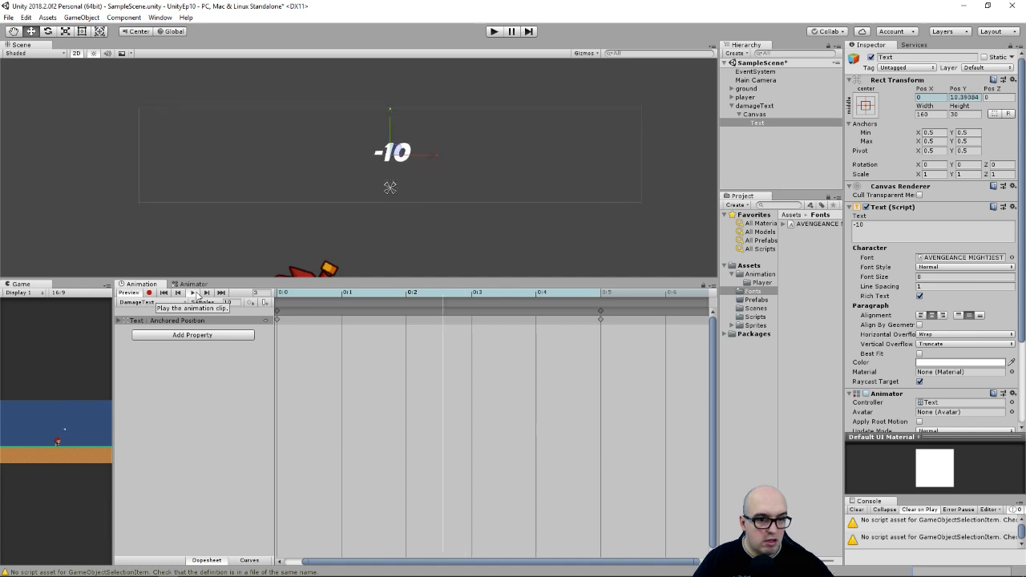
scroll(398, 179, "down", 3)
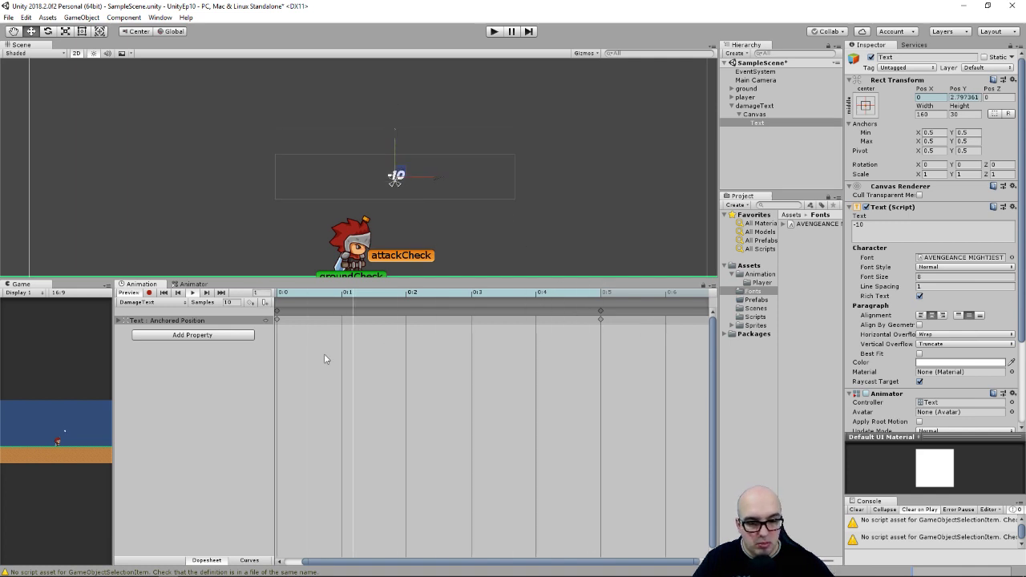
left_click(231, 302)
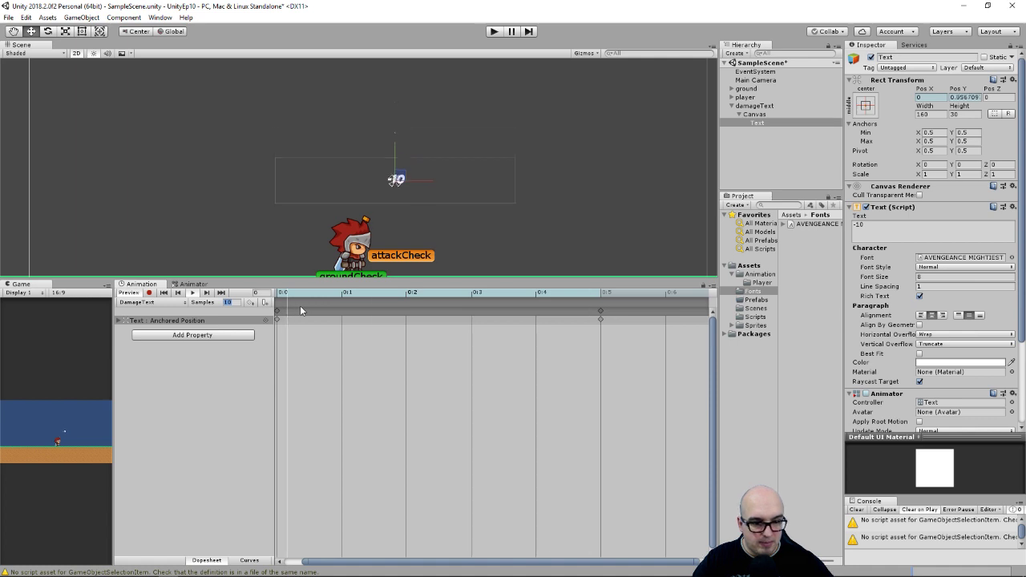
type("8")
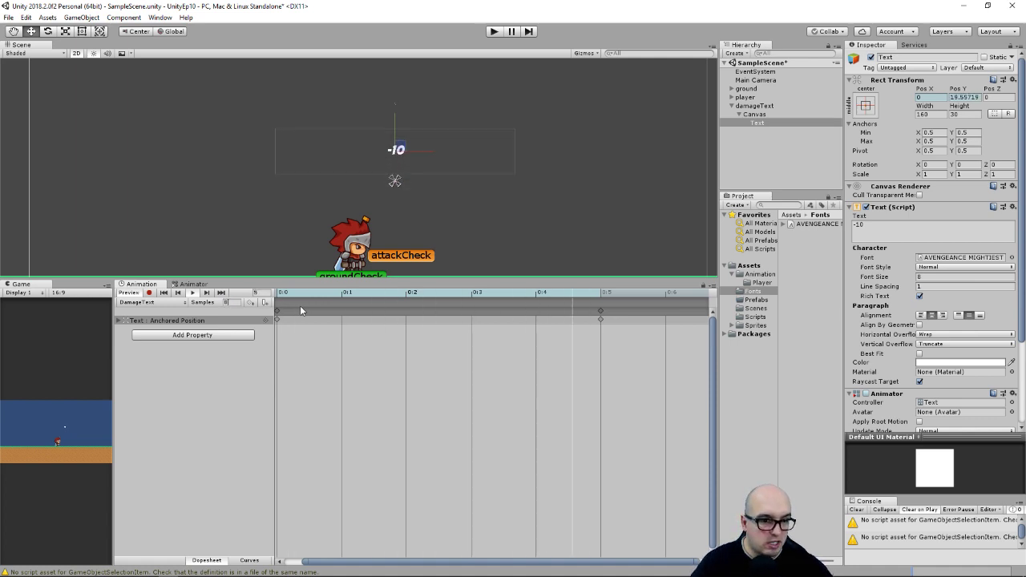
left_click(191, 293)
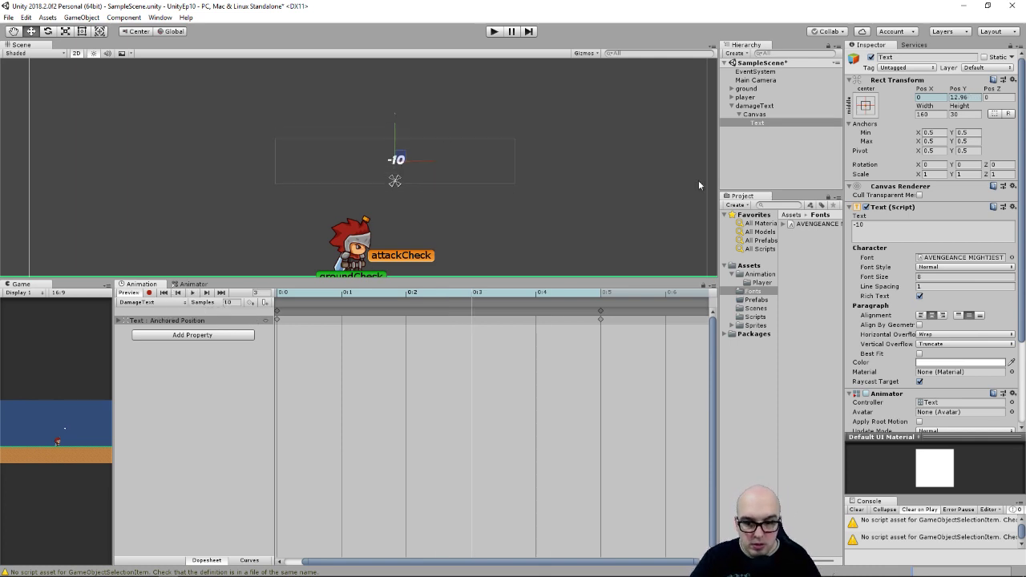
left_click(759, 274)
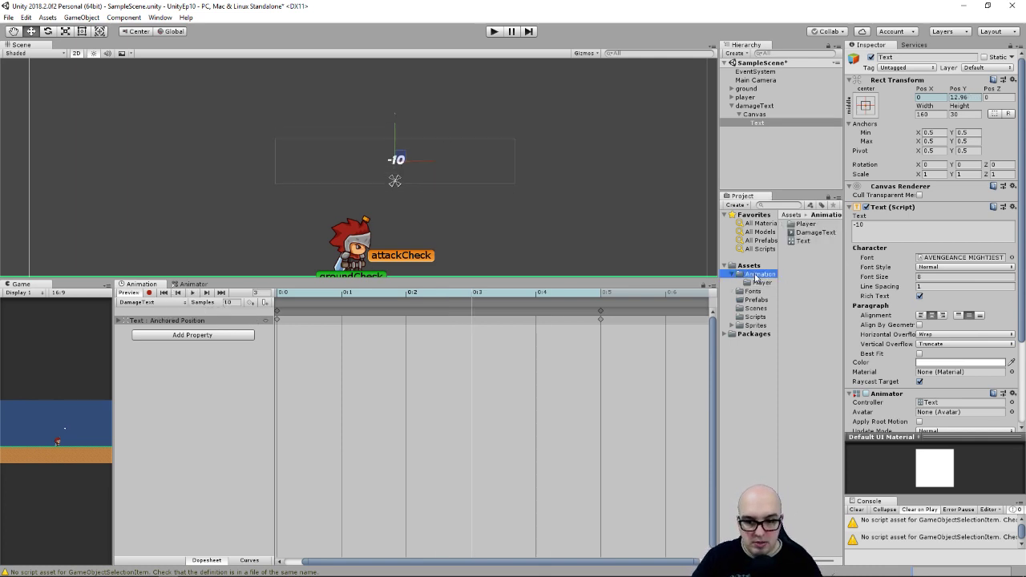
- Uncheck Loop Time on the DamageText clip and save the scene
left_click(811, 234)
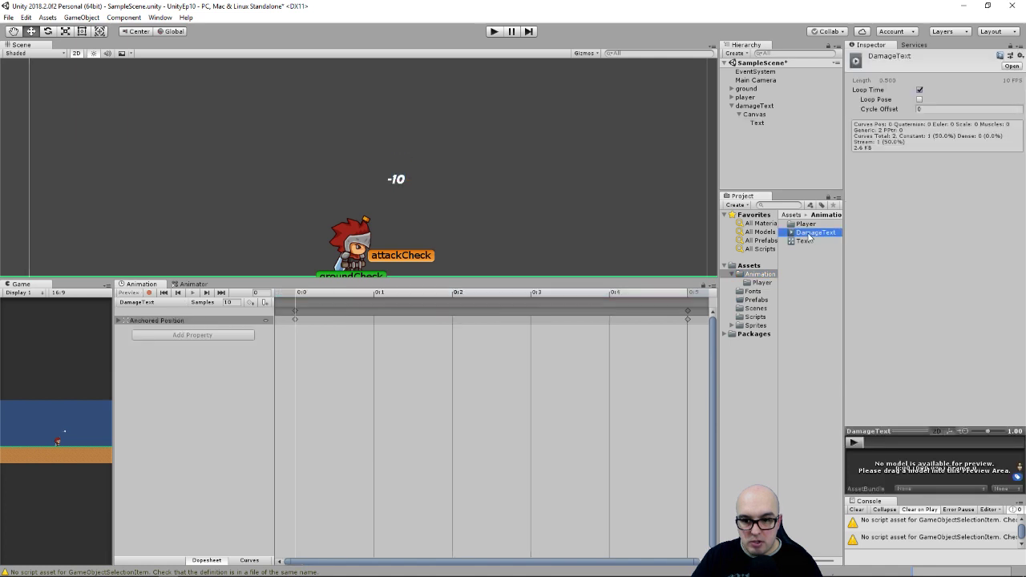
left_click(919, 90)
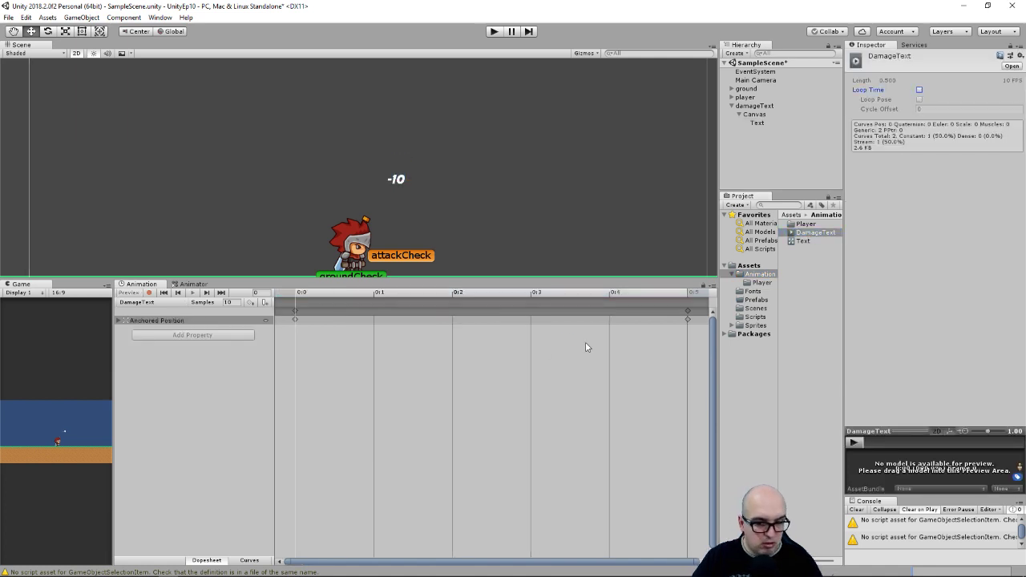
key("ctrl+s")
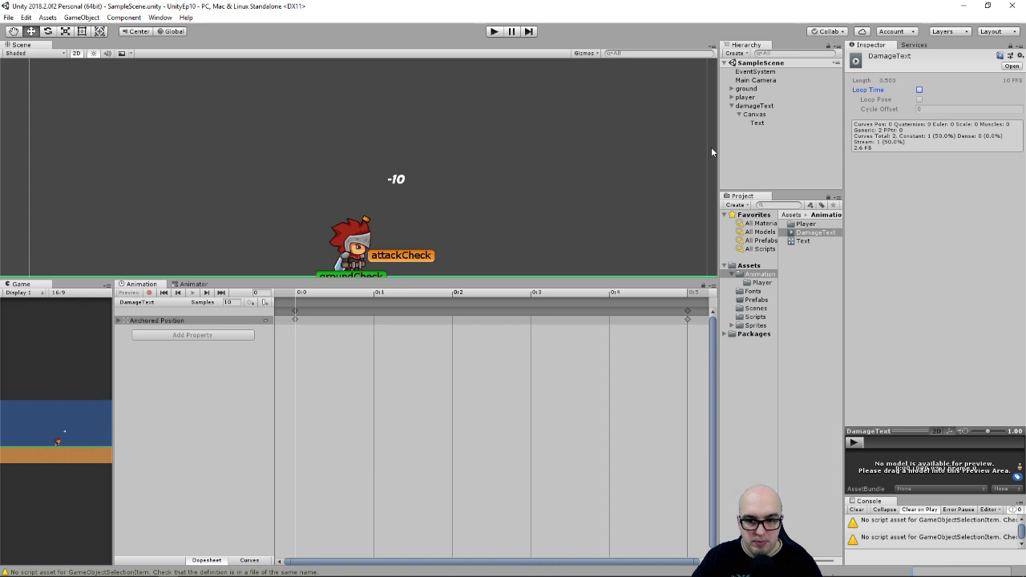
- Widen the Hierarchy and Project panels and select damageText's Text object
left_click_drag(717, 151, 574, 151)
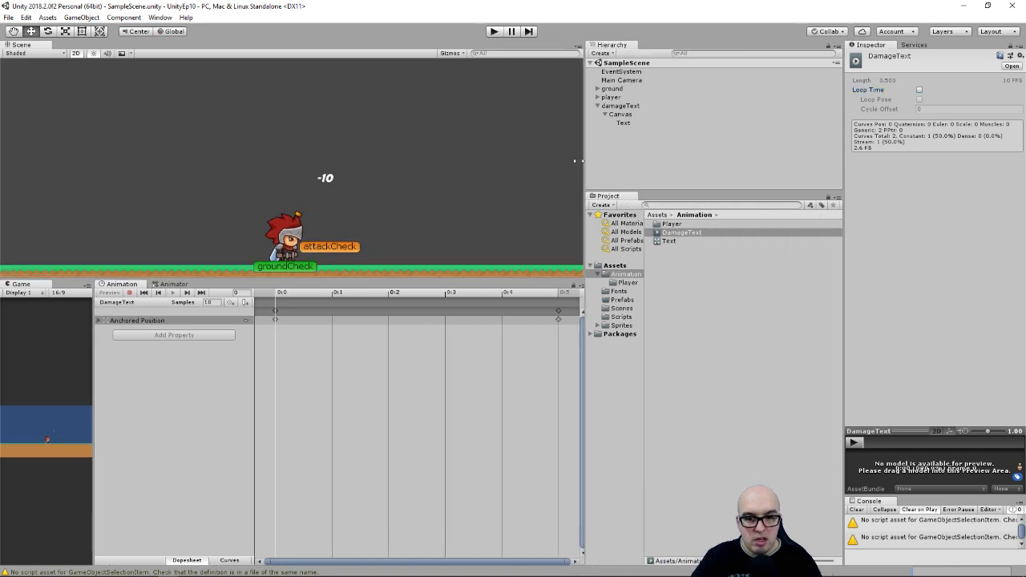
left_click(617, 108)
left_click(614, 319)
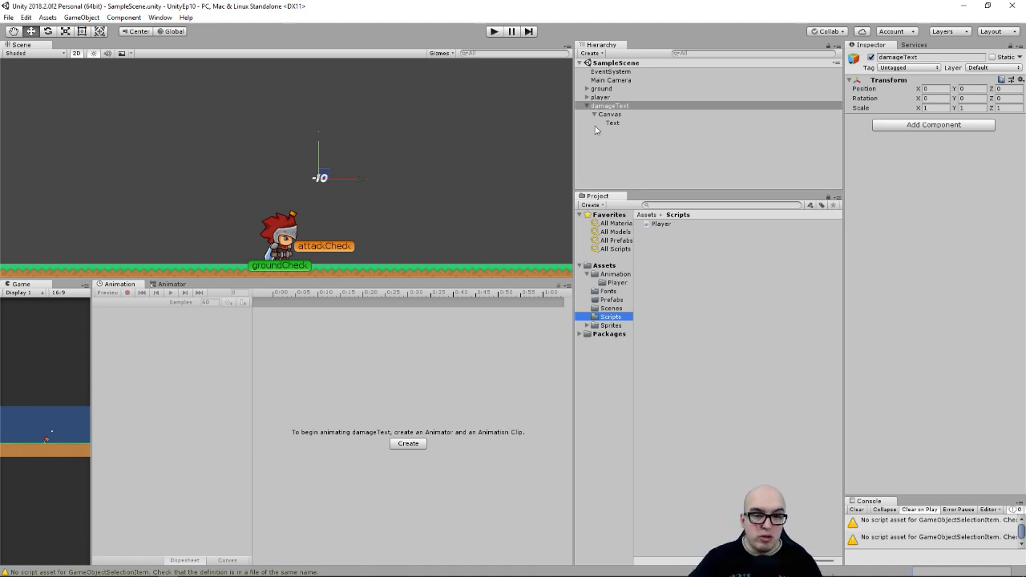
left_click(617, 125)
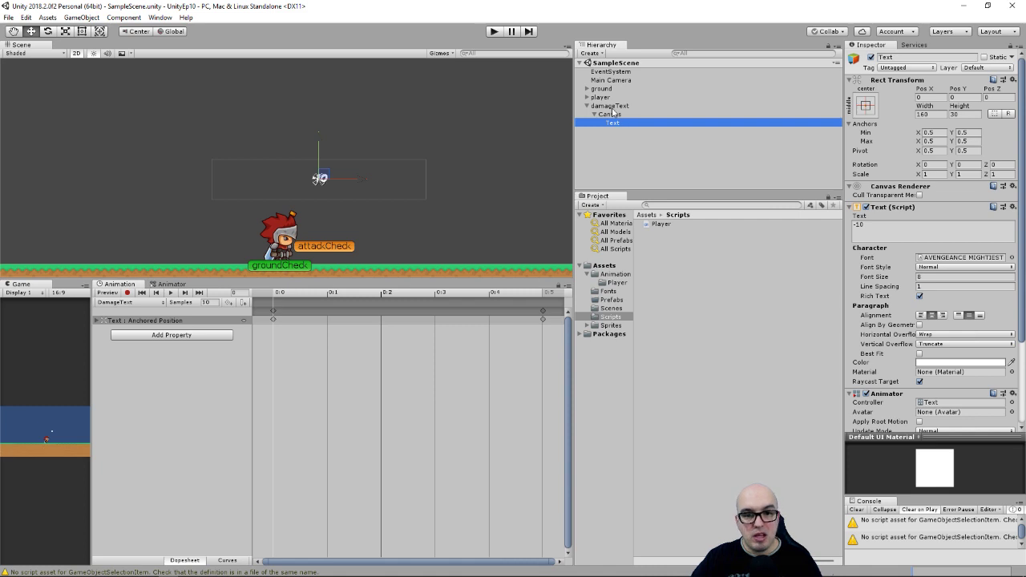
- Create a new C# script named DamageText inside the Scripts folder
left_click(616, 326)
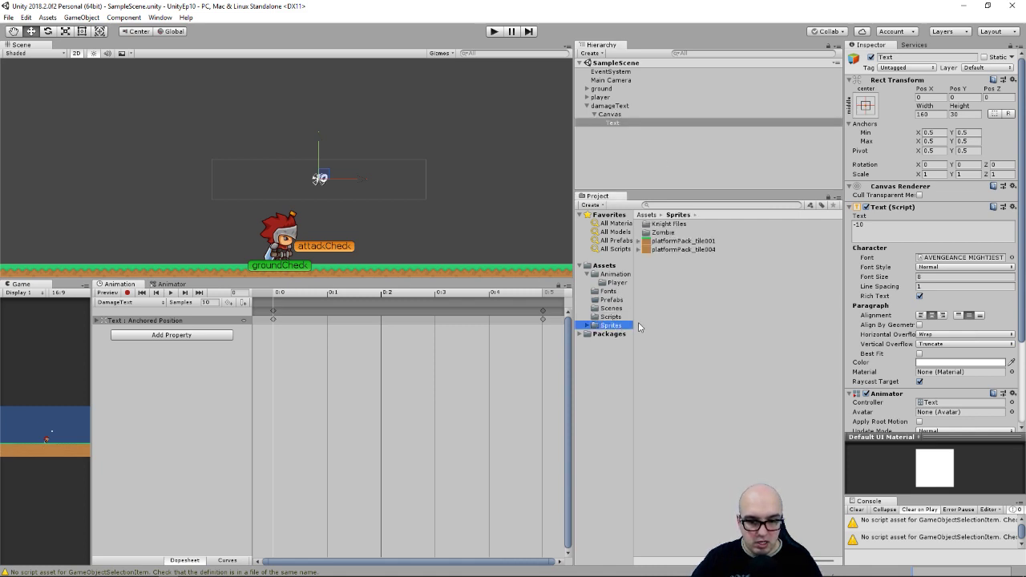
left_click(611, 317)
right_click(675, 267)
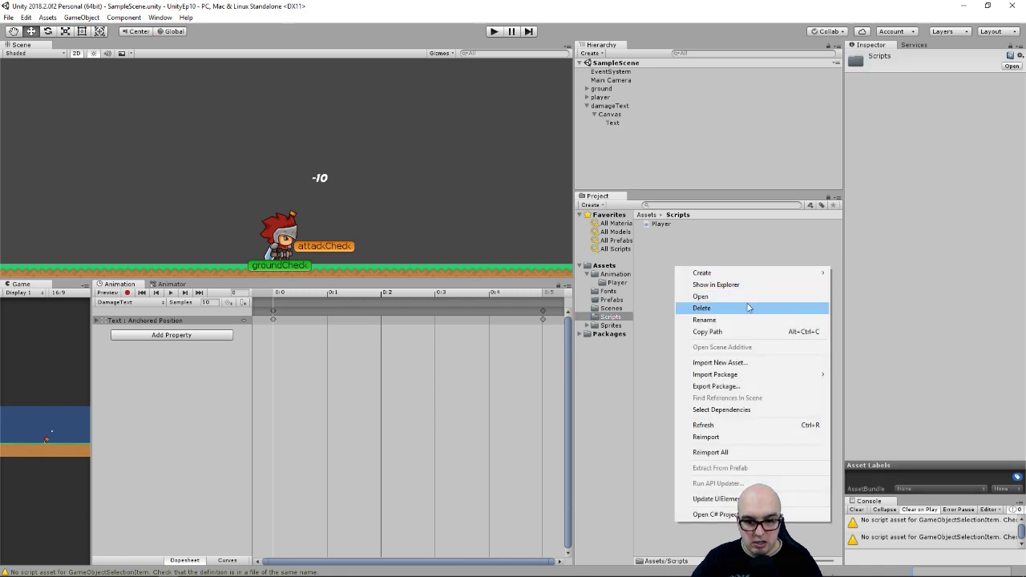
mouse_move(736, 273)
left_click(838, 217)
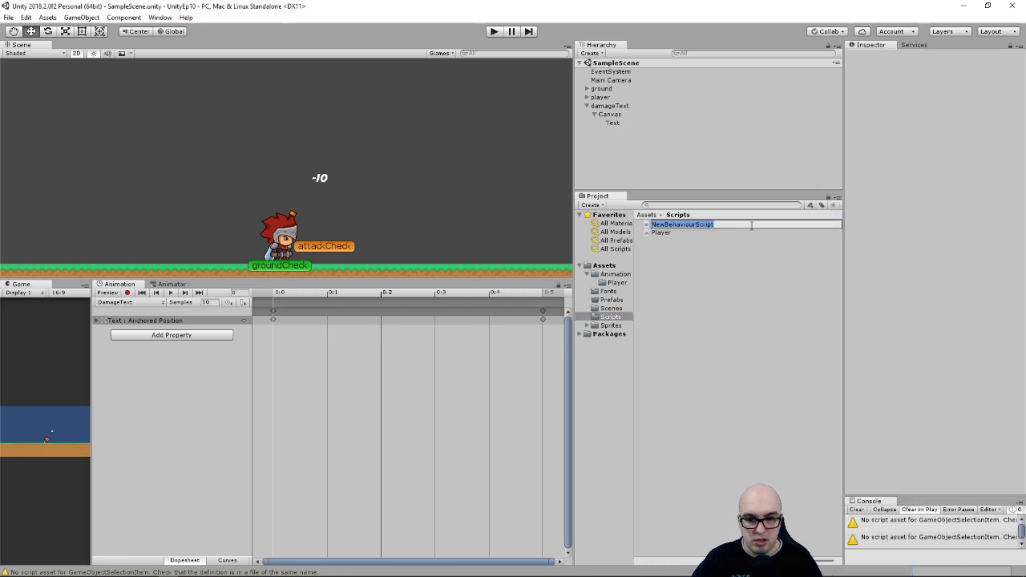
type("G")
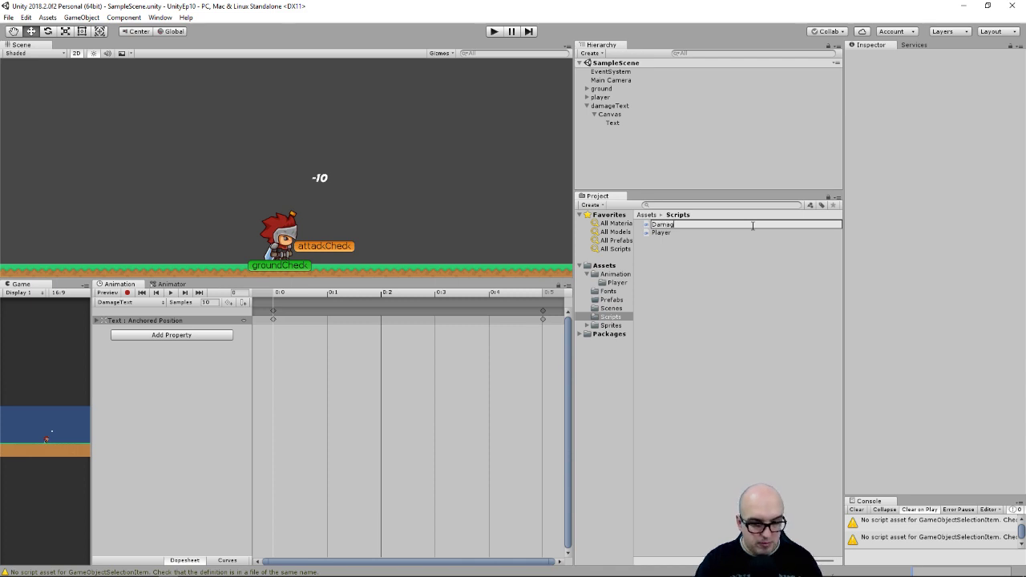
type("eText")
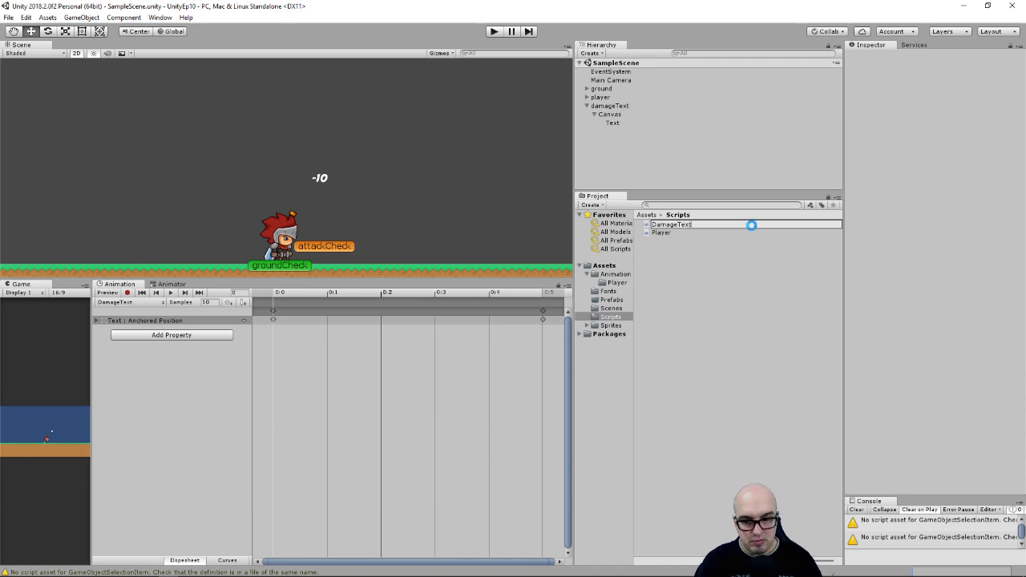
key("Return")
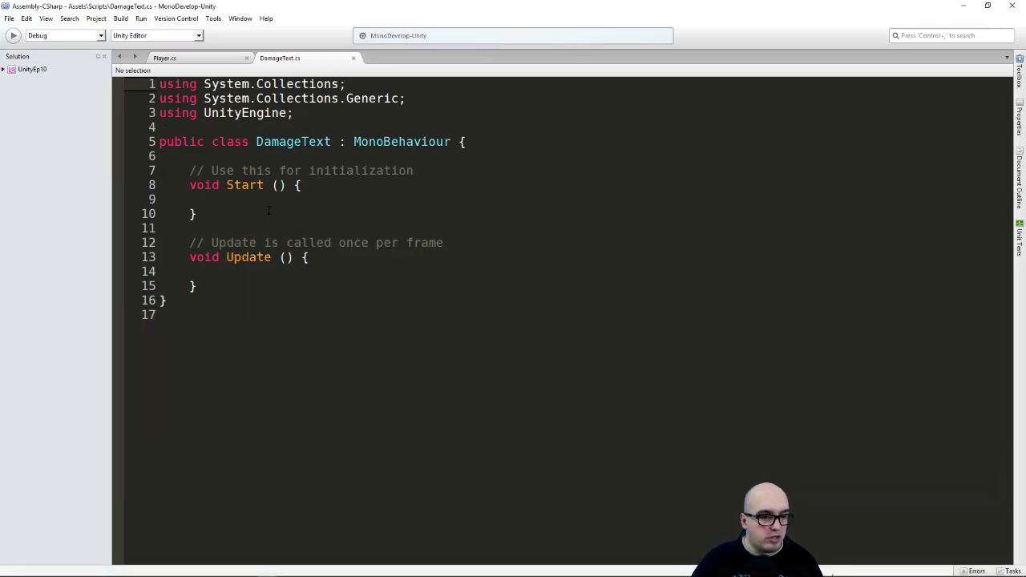
- Add a 'using UnityEngine.UI;' import to DamageText.cs
left_click(315, 118)
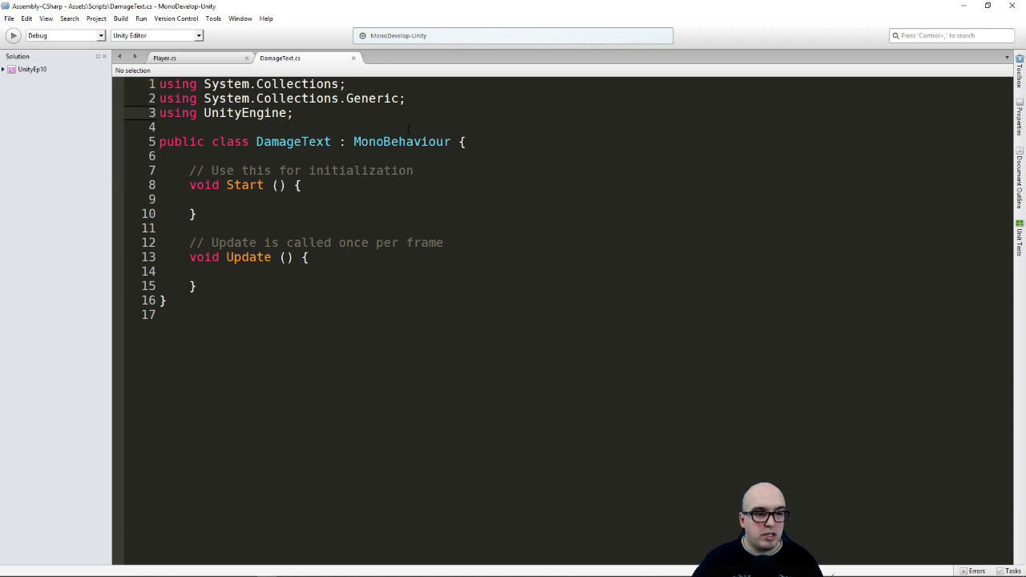
key("Return")
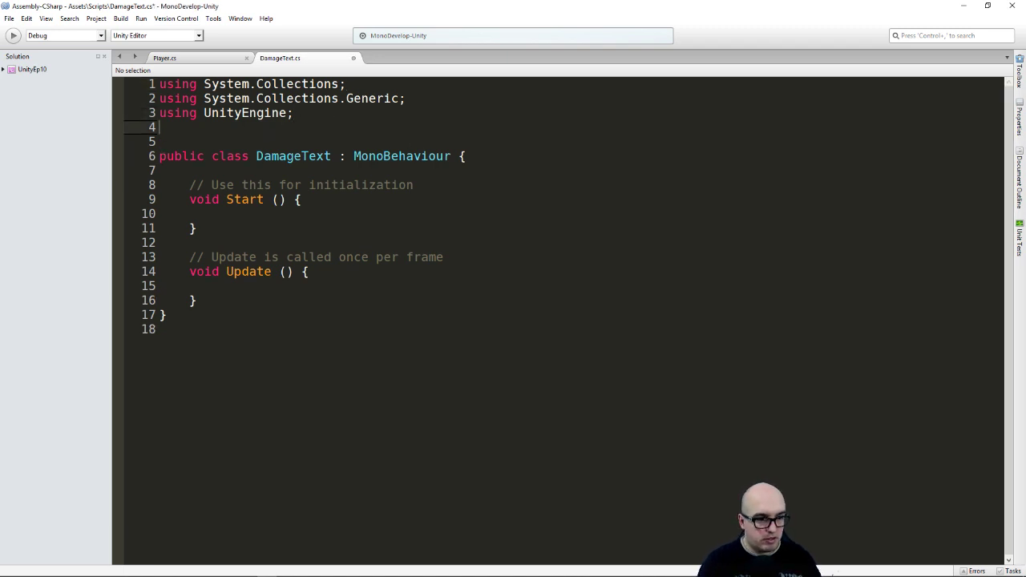
type("u")
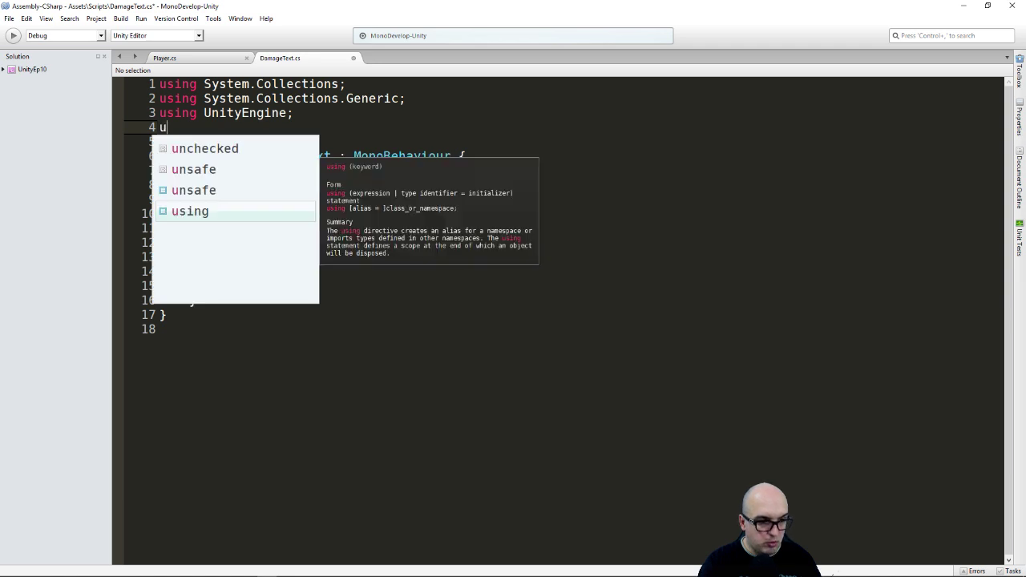
type("sing Uni")
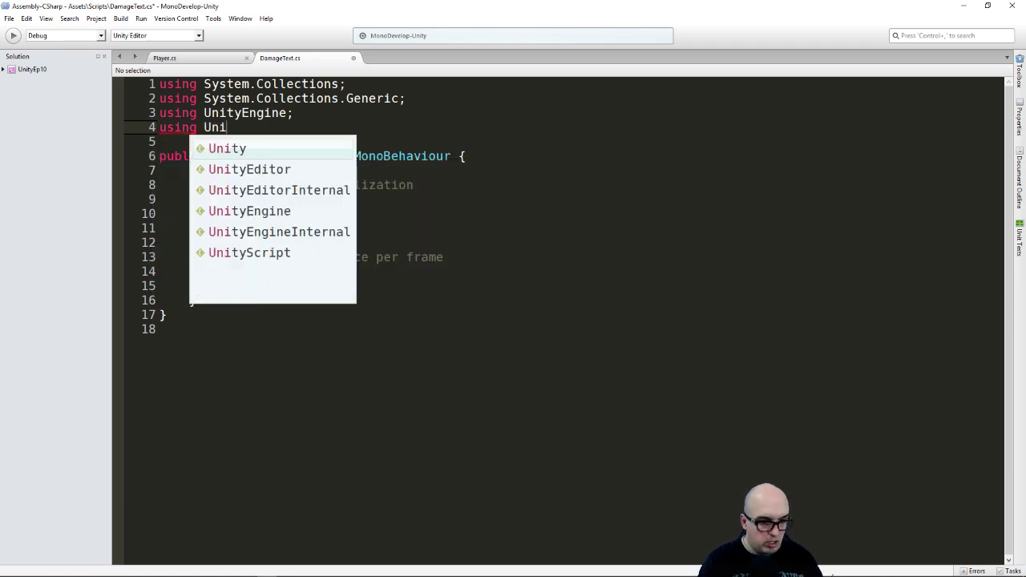
key("Down")
key("Down")
key("Down")
key("Delete")
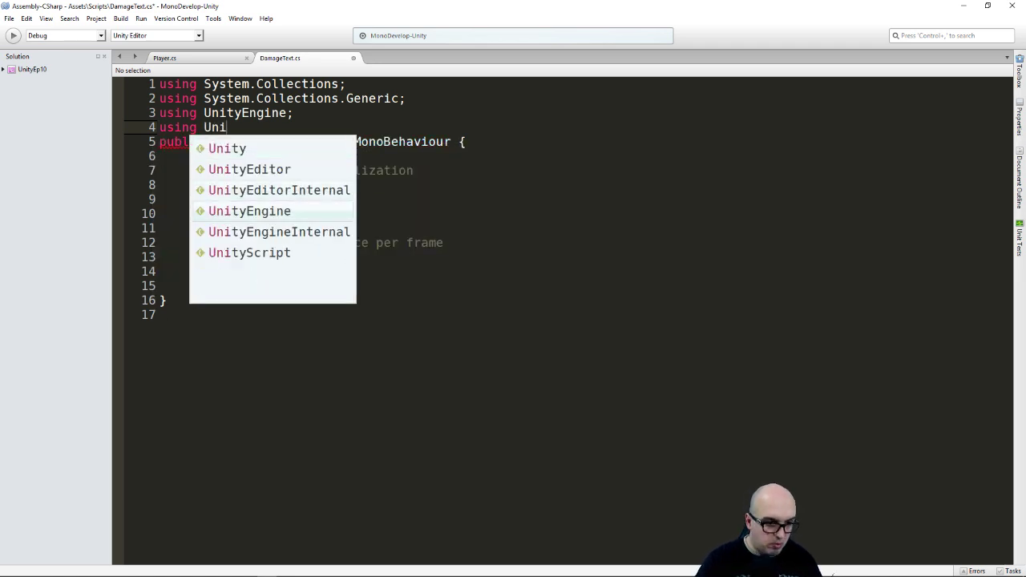
type(".UI")
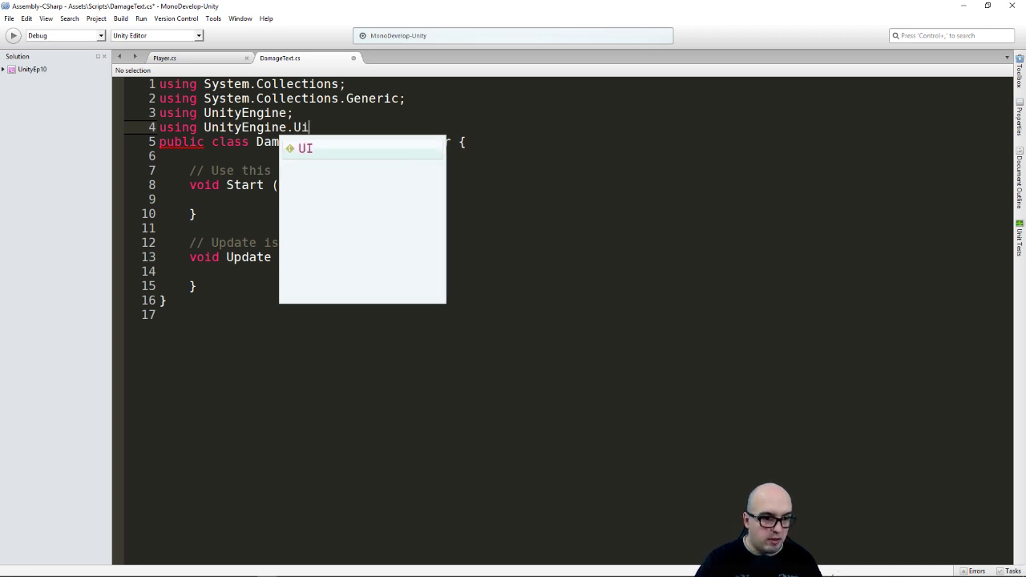
key("Escape")
type(";")
key("Return")
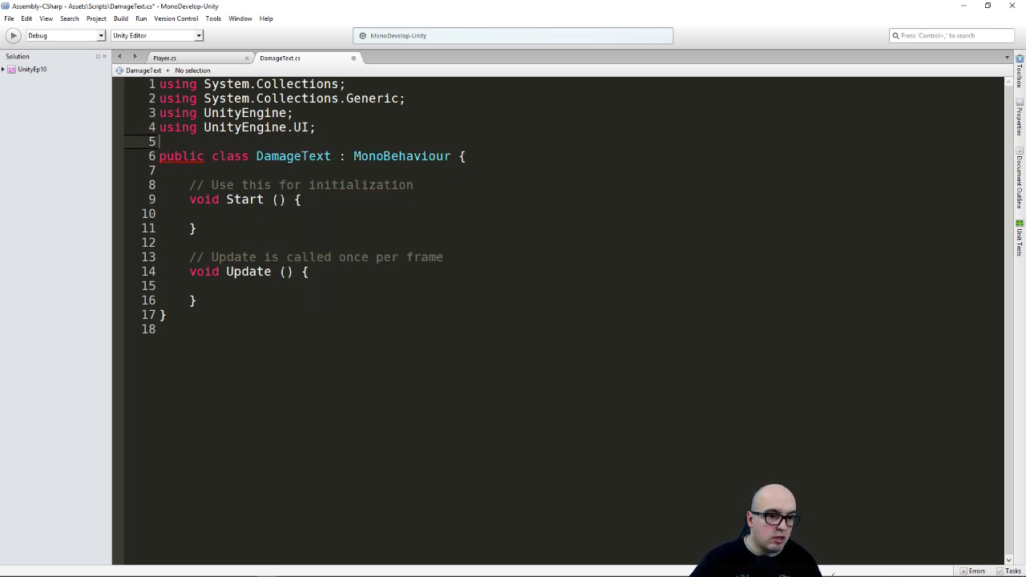
- Declare 'public Text damage;' in the class and open a new line inside Start()
left_click(229, 172)
key("Return")
key("Return")
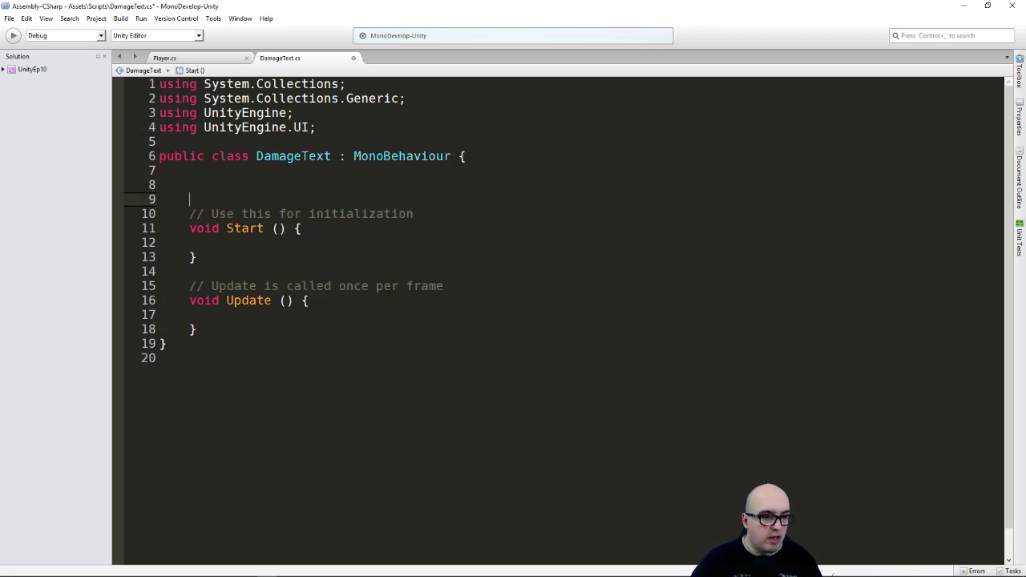
key("Up")
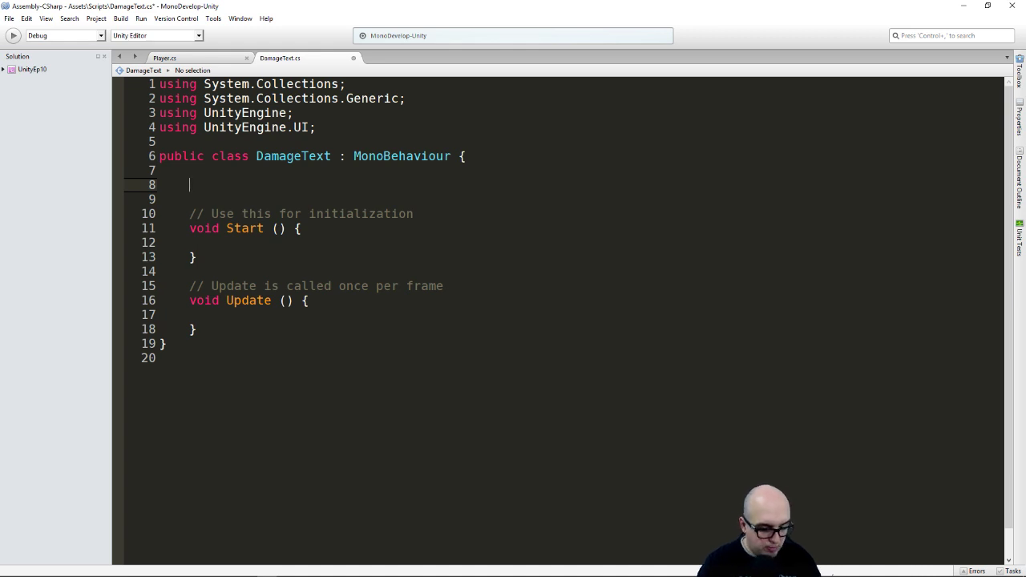
type("pluc")
key("BackSpace")
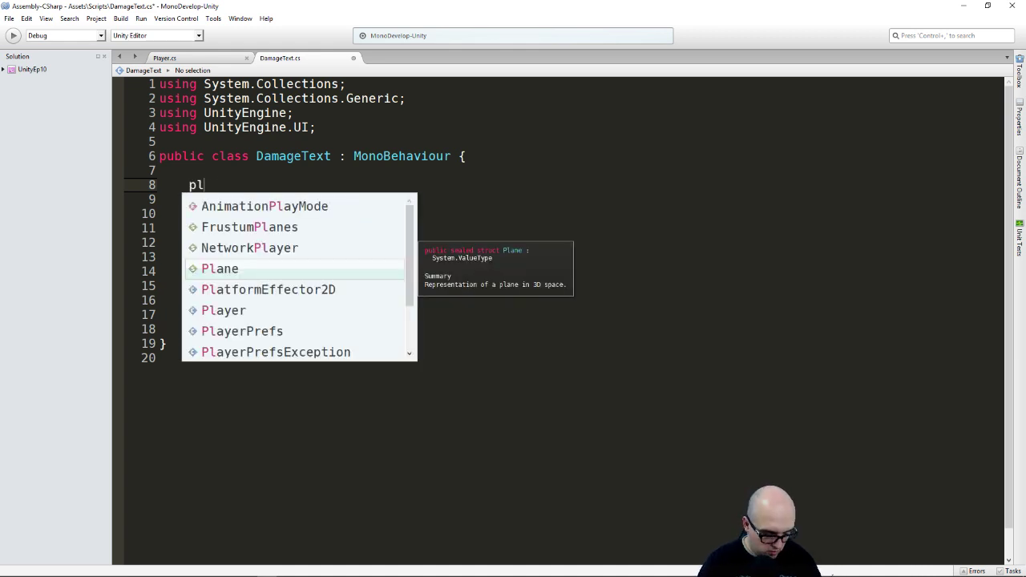
type("blic")
key("BackSpace")
key("BackSpace")
key("BackSpace")
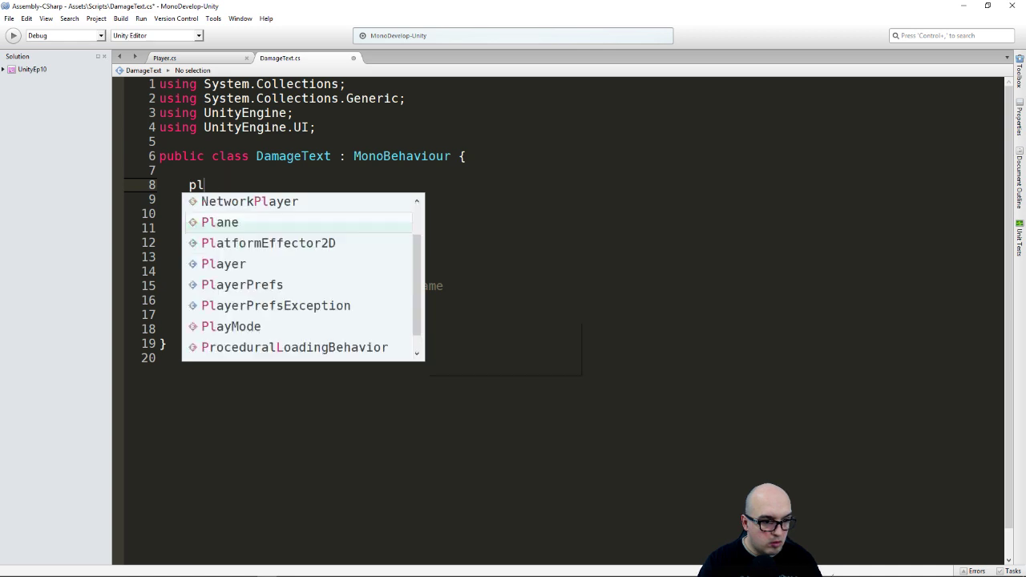
type("ubli")
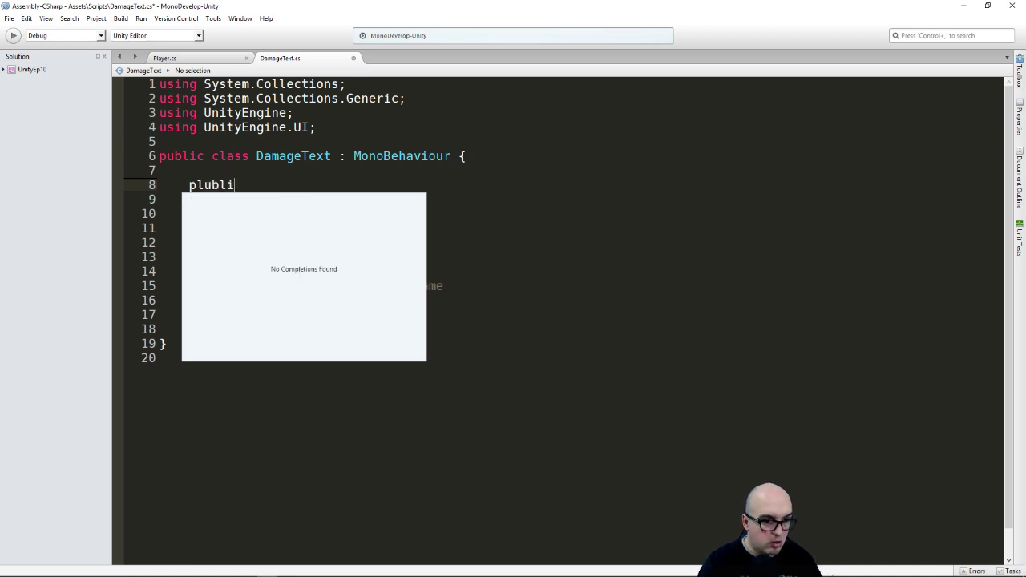
key("BackSpace")
key("BackSpace")
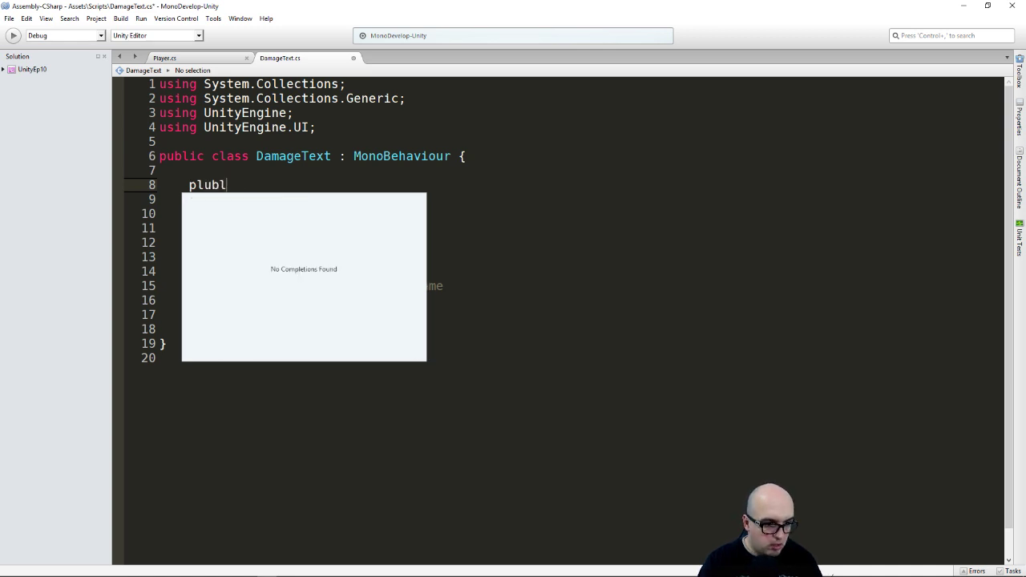
type("ic Tex")
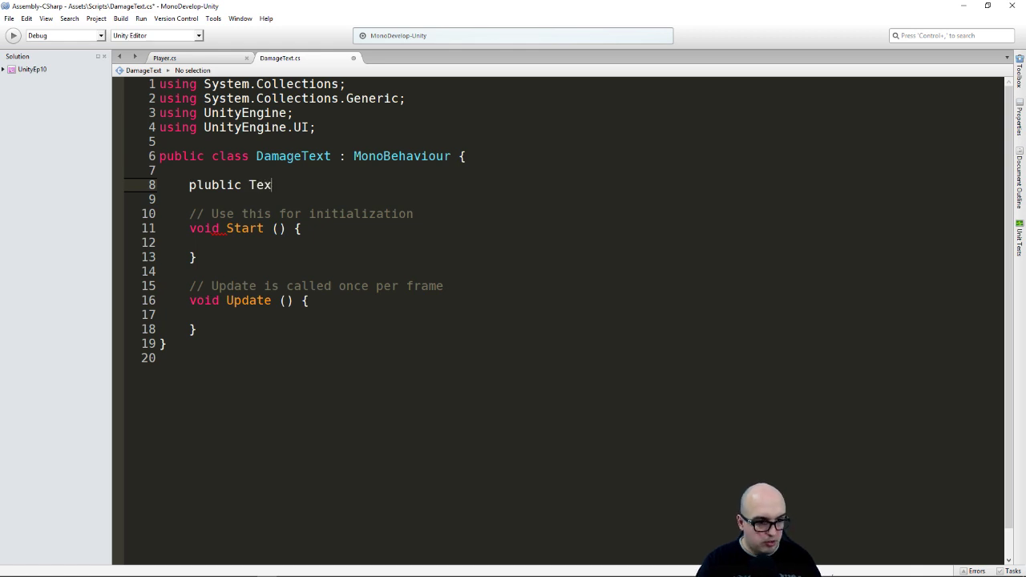
type("t")
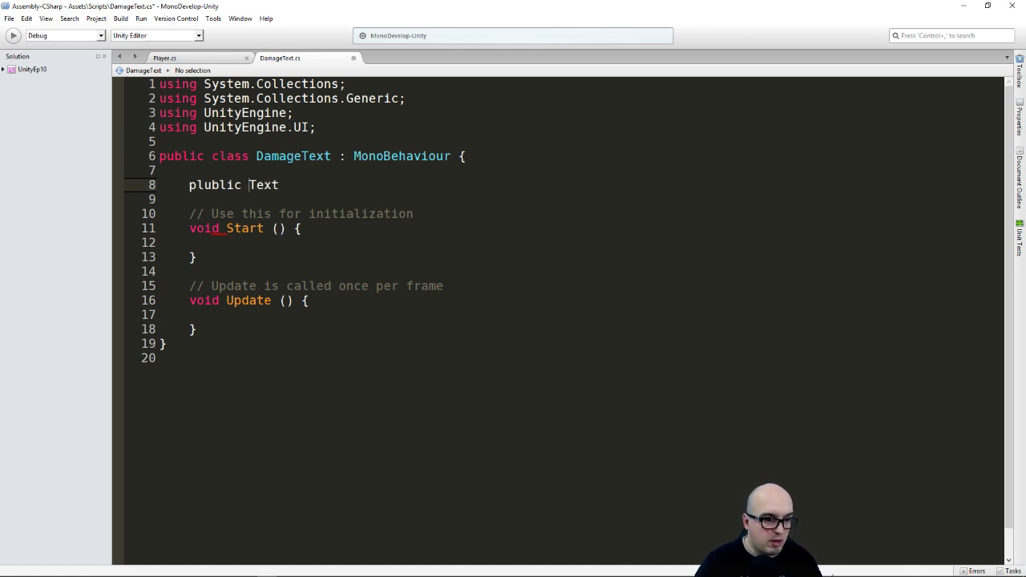
key("Left")
key("BackSpace")
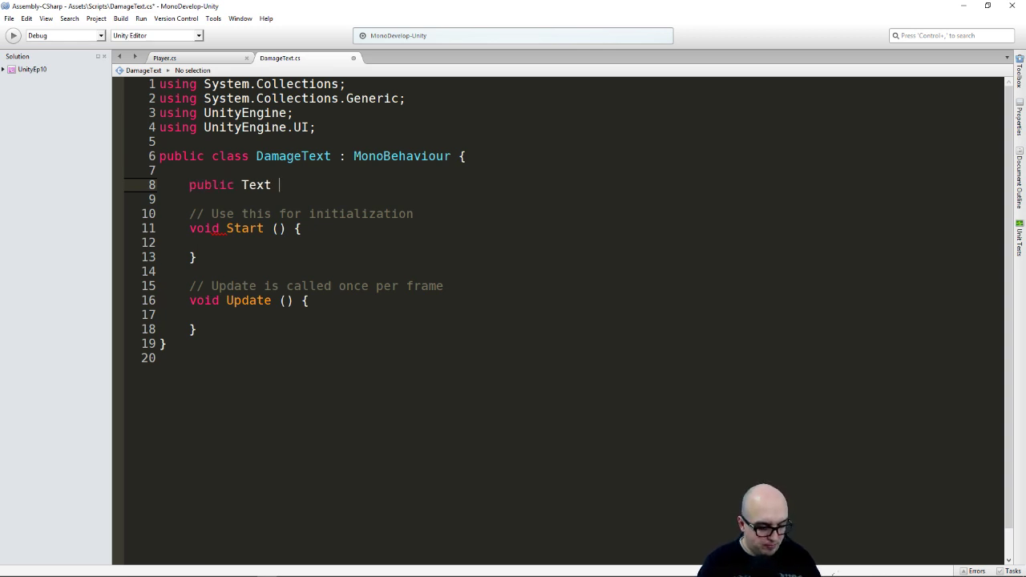
type("damage;")
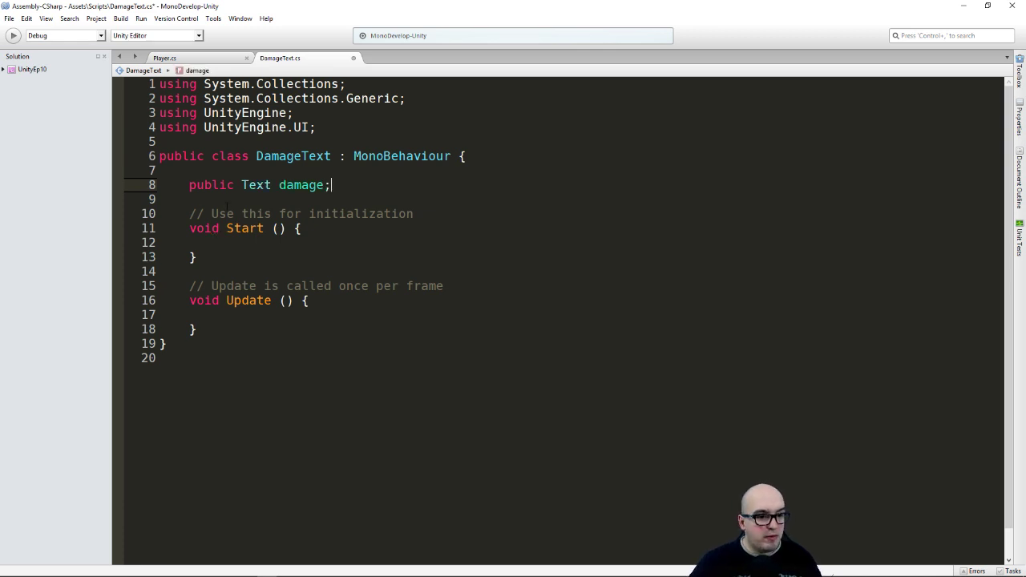
left_click(321, 230)
key("Return")
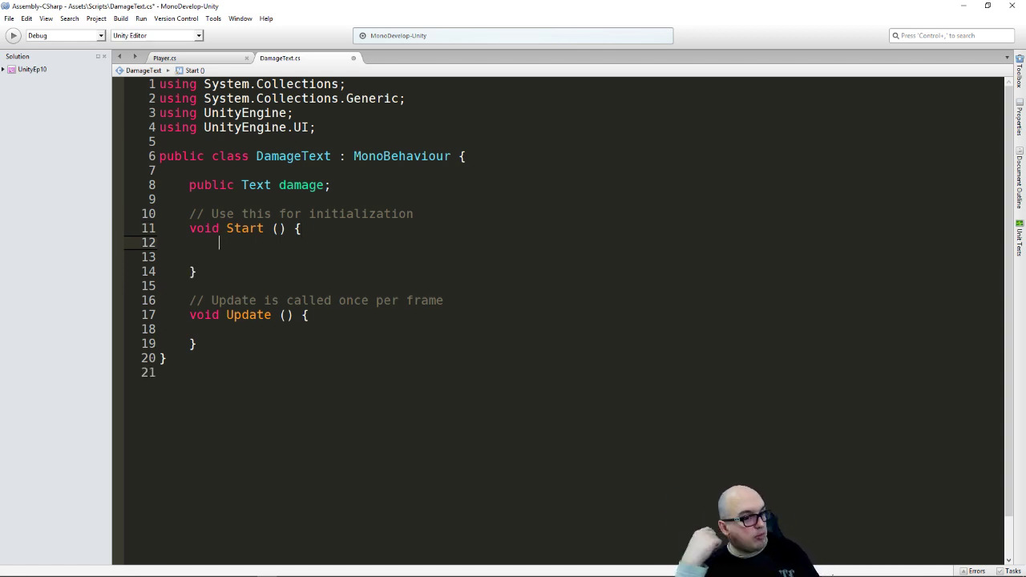
- Write 'Destroy(gameObject, 0.5f);' inside Start so the damage text disappears after half a second
type("D")
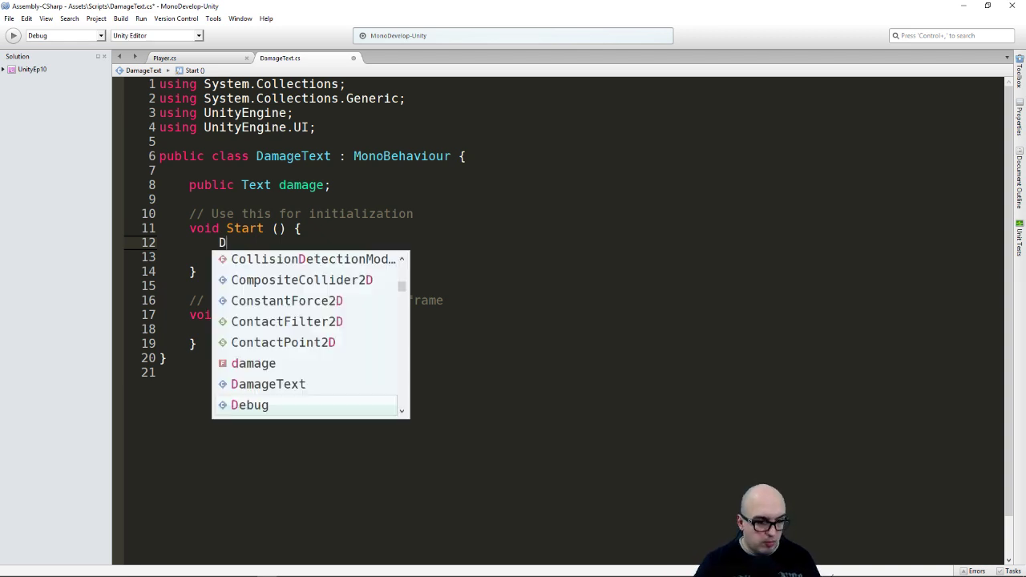
key("Return")
key("BackSpace")
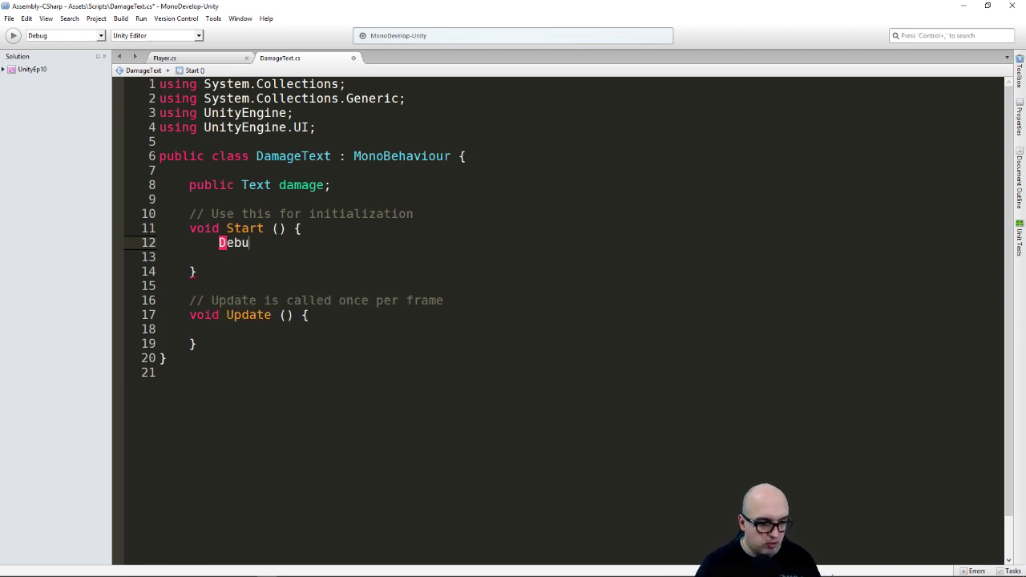
key("BackSpace")
key("BackSpace")
type("st")
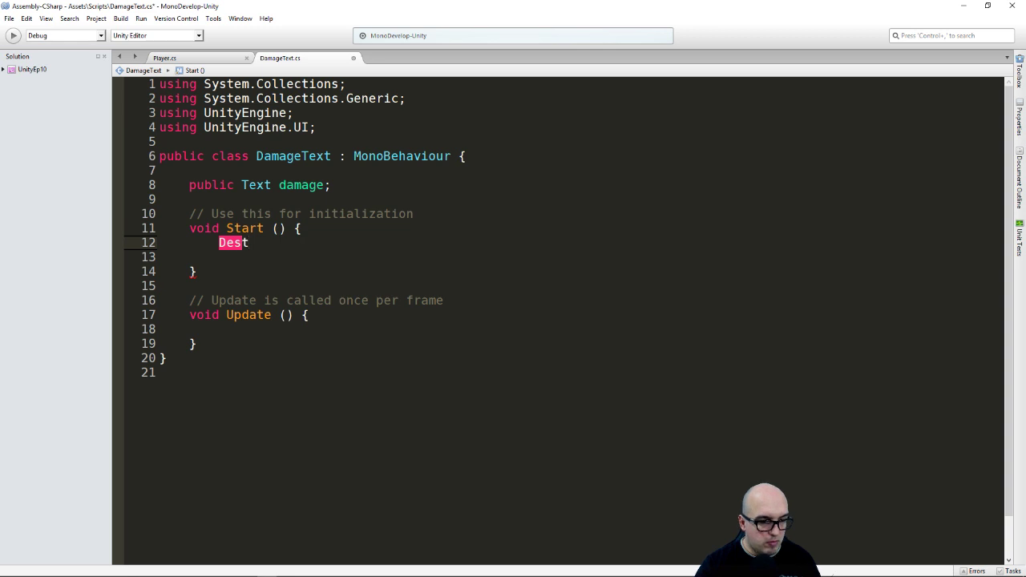
key("Return")
type("(")
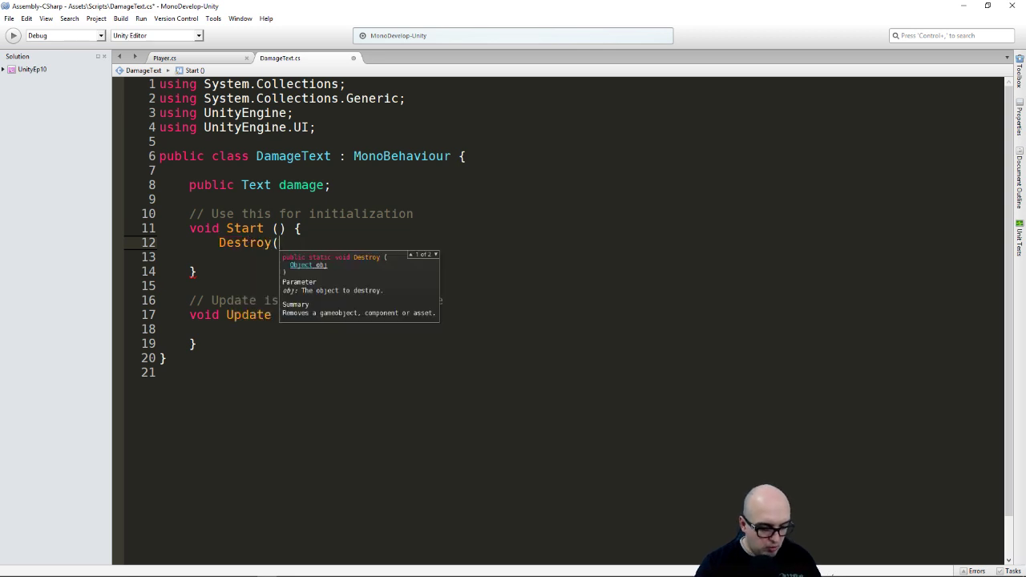
type("game")
key("Return")
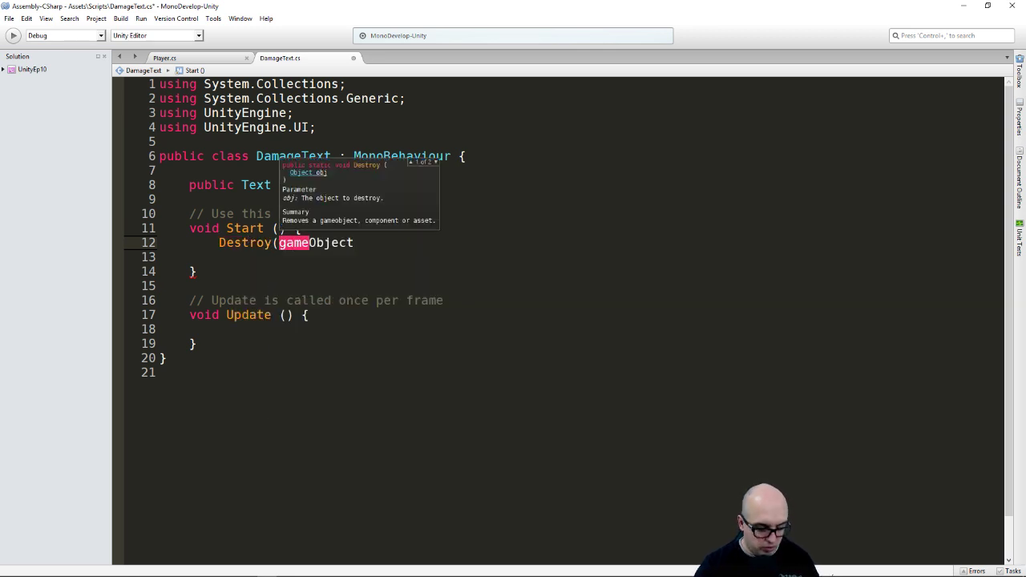
type(",")
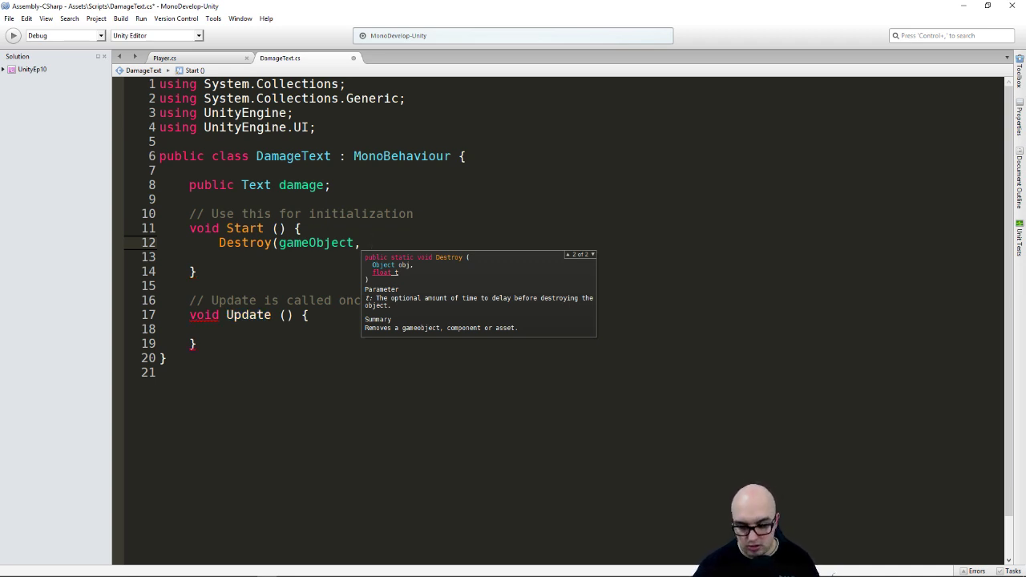
type("0.5f")
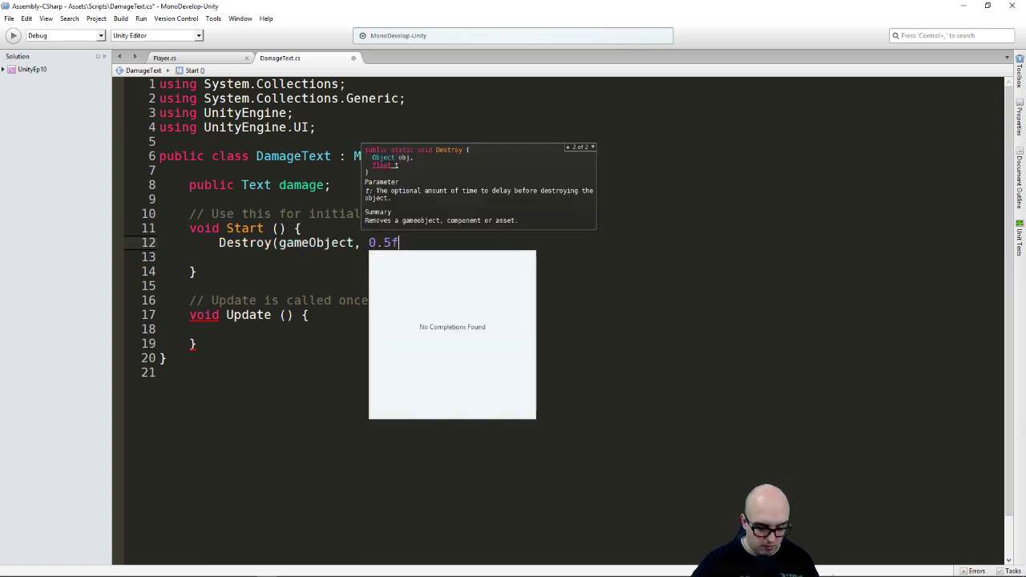
type(");")
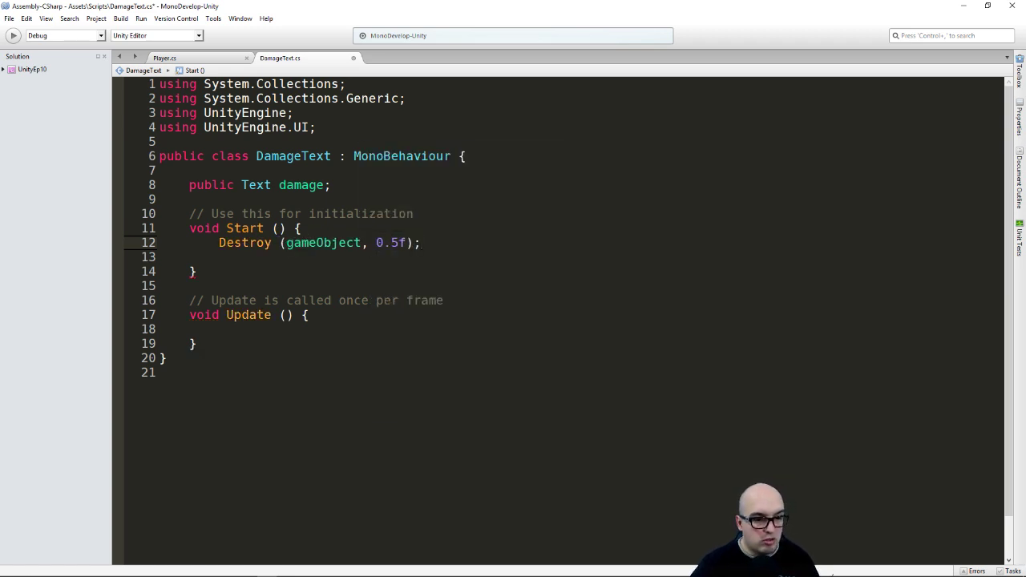
key("Down")
key("Down")
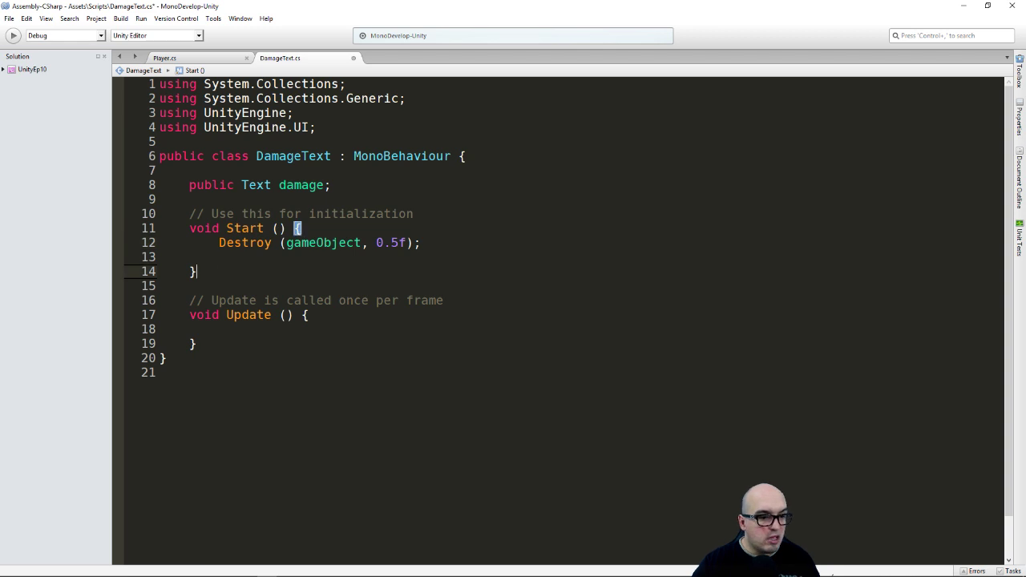
key("Down")
key("shift+Down")
key("shift+Down")
key("shift+Down")
key("shift+Down")
key("shift+Down")
key("shift+Down")
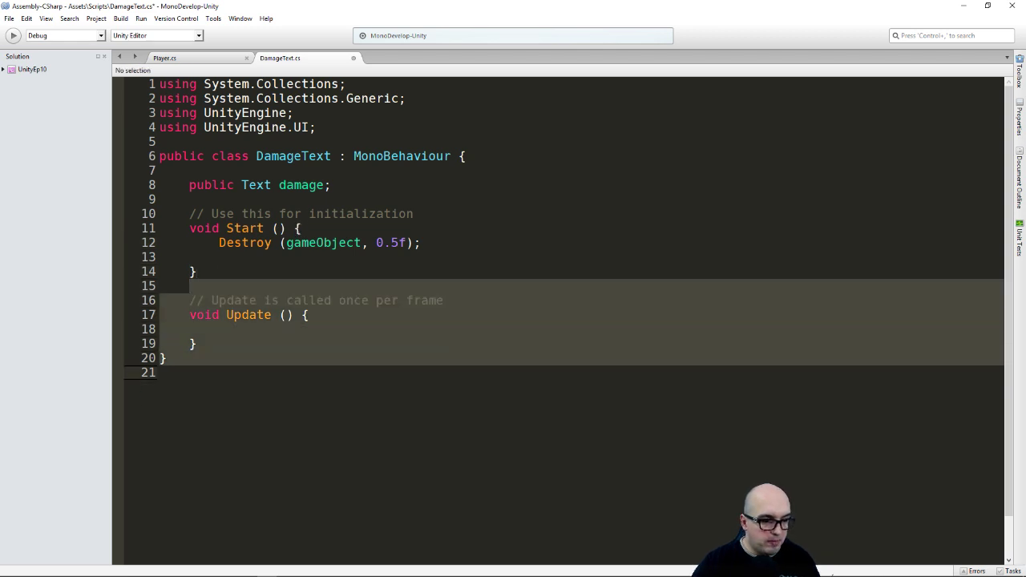
- Replace the Update method with an empty public SetText() method
key("shift+Up")
key("shift+Up")
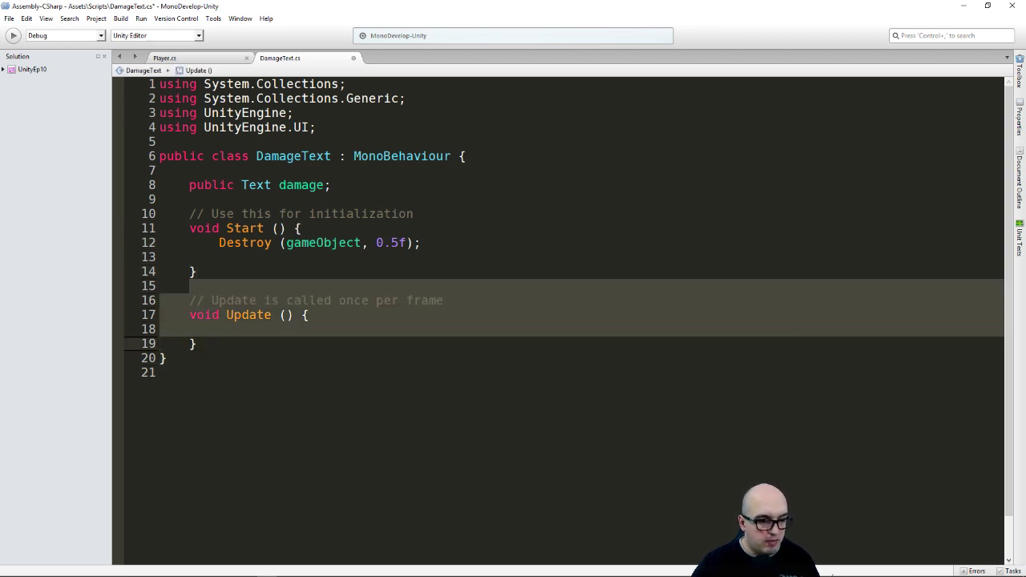
key("shift+Right")
key("shift+Right")
key("Delete")
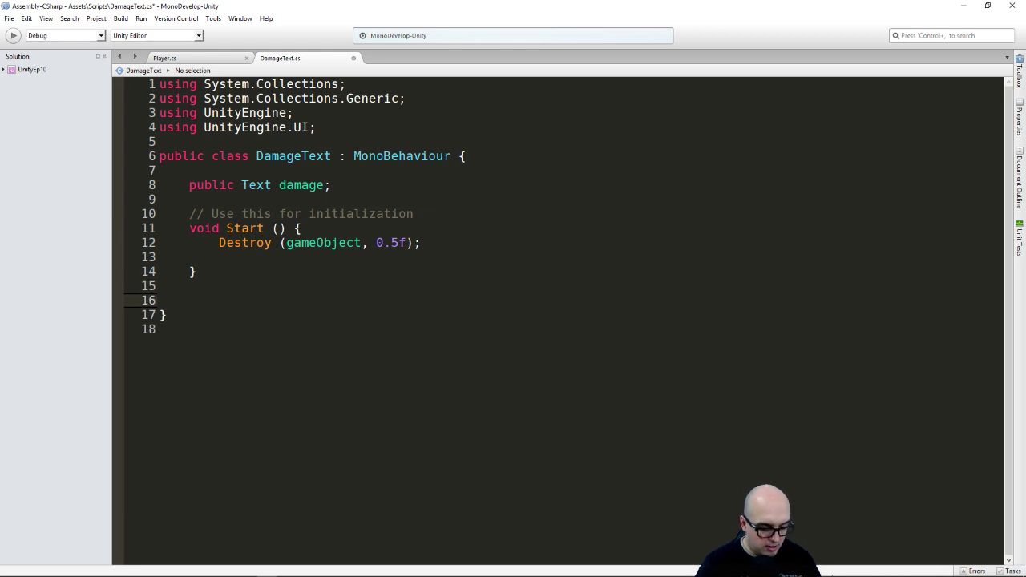
type("public ")
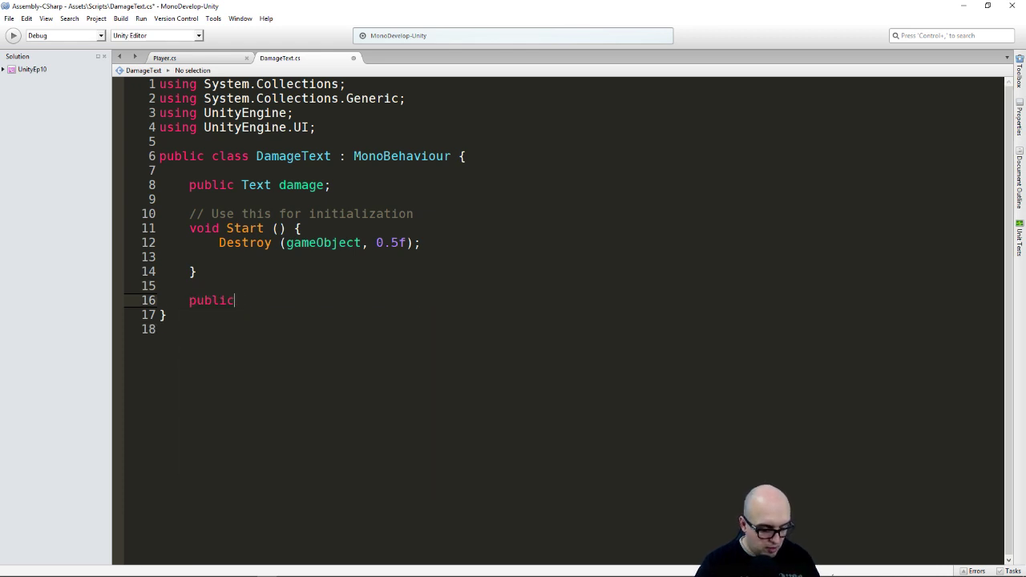
type("Set")
key("BackSpace")
type("et")
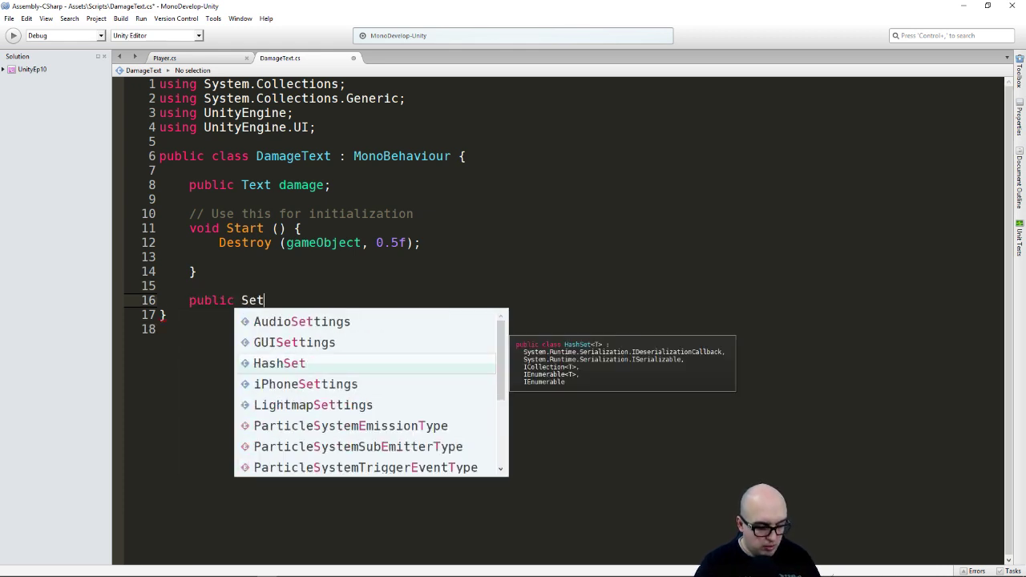
type("Text")
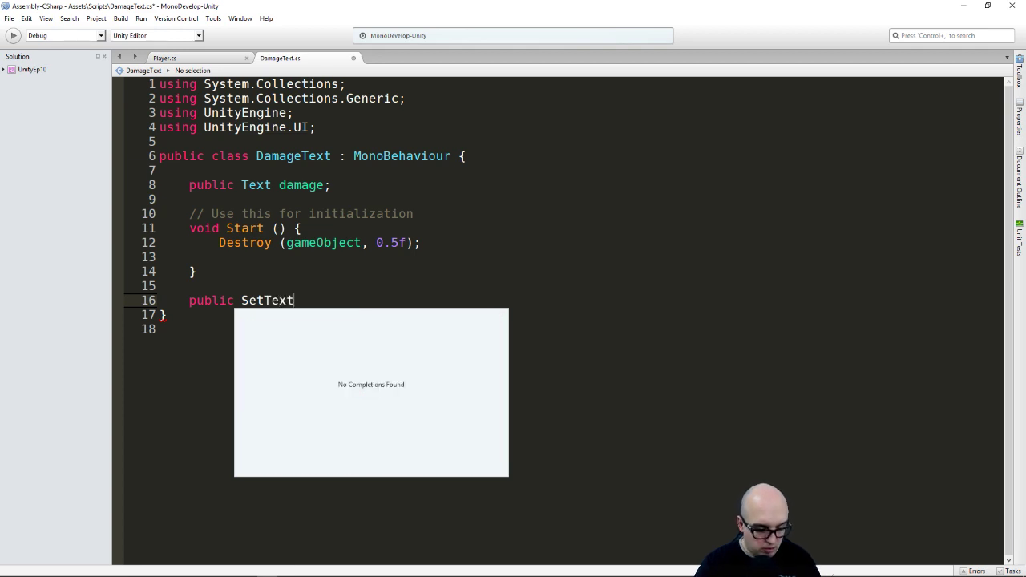
type("(")
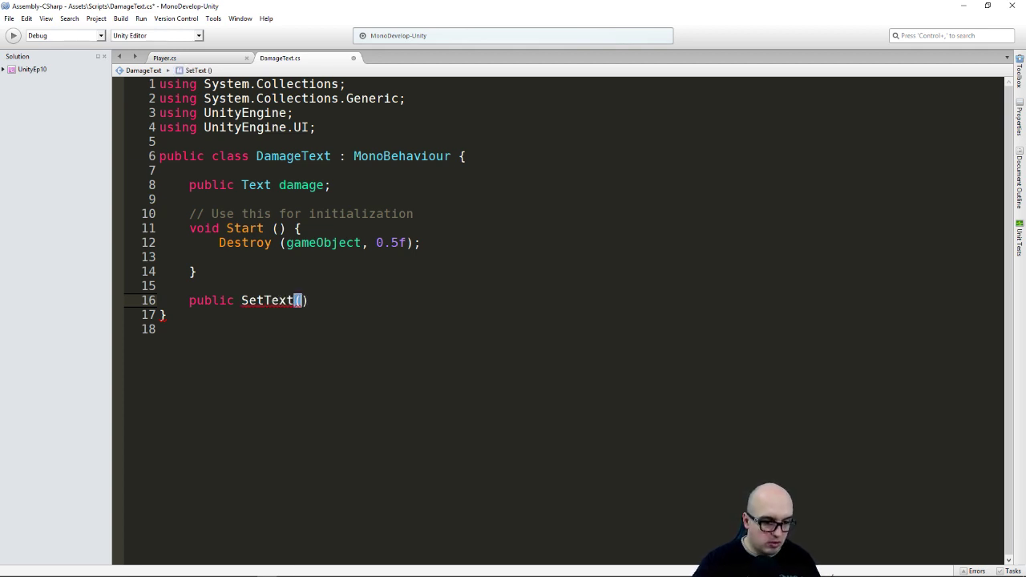
left_click(189, 286)
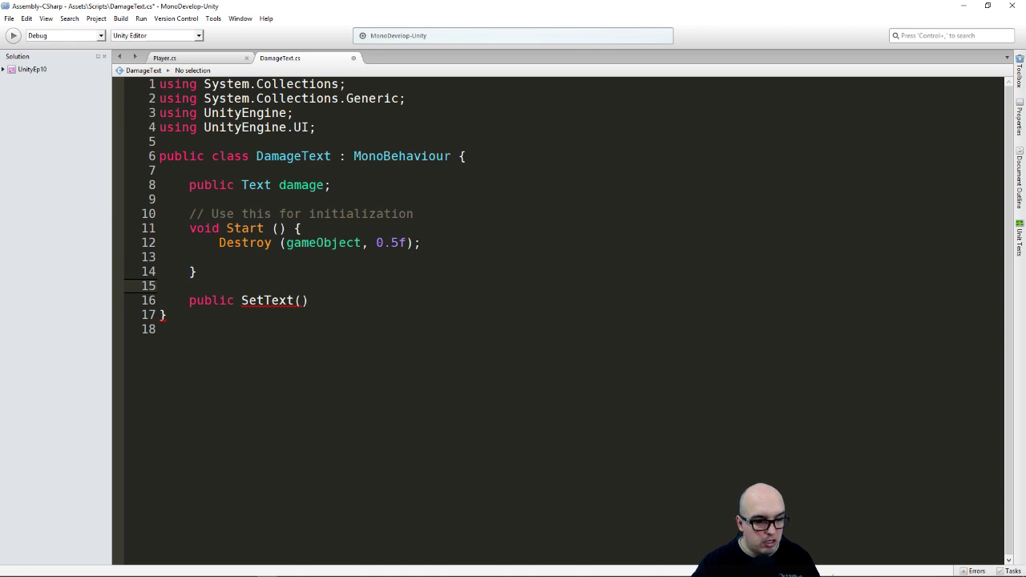
left_click(302, 300)
type("{")
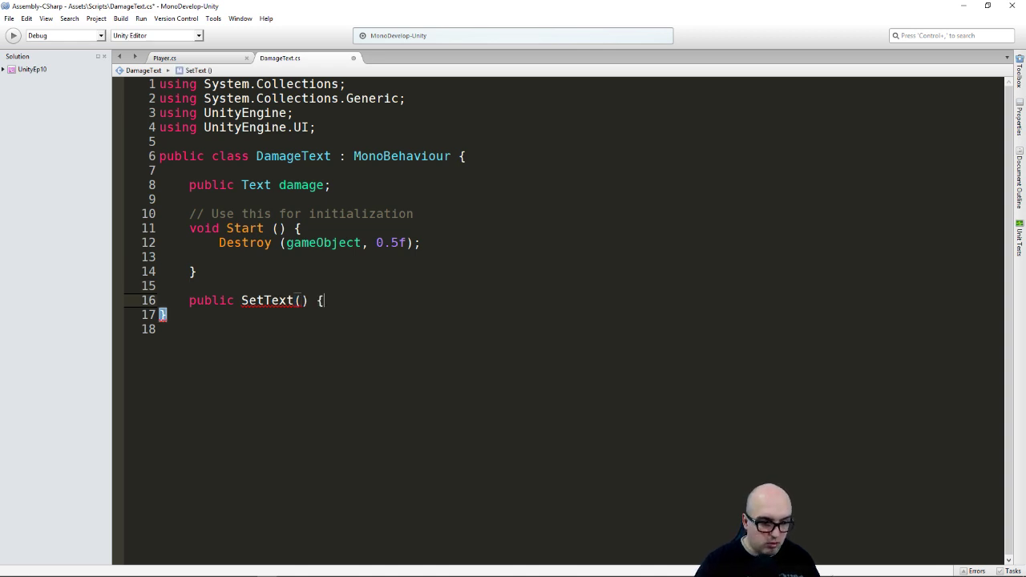
key("Return")
key("Return")
key("Return")
type("}")
key("Up")
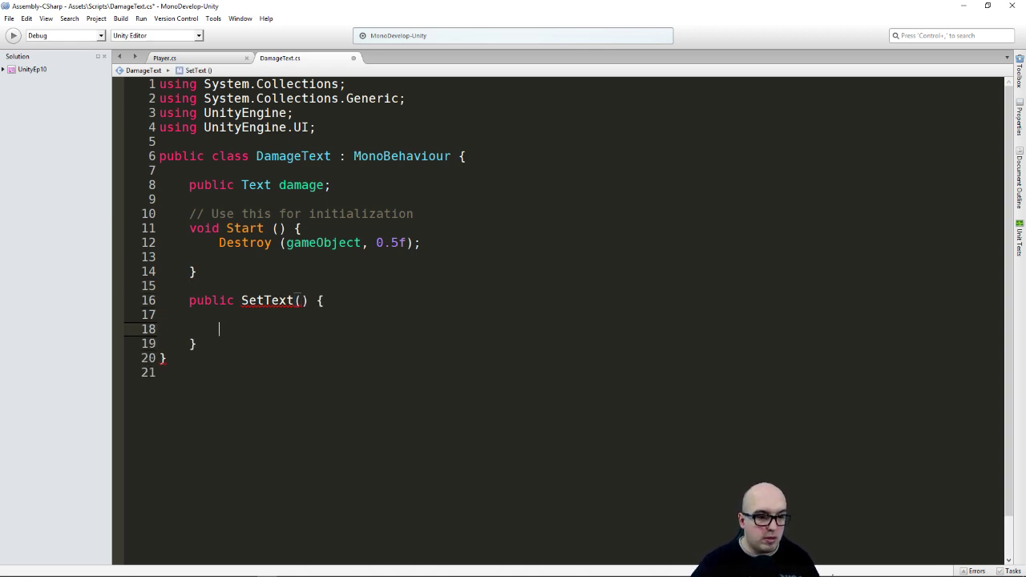
key("Up")
key("Up")
- Give SetText a 'string value' parameter and a void return type
left_click(303, 300)
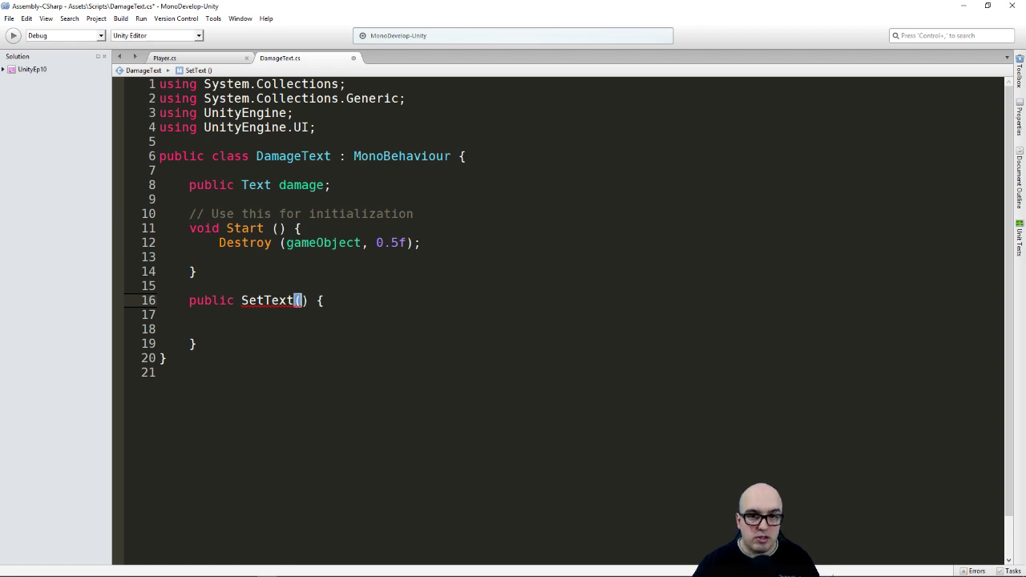
type("str")
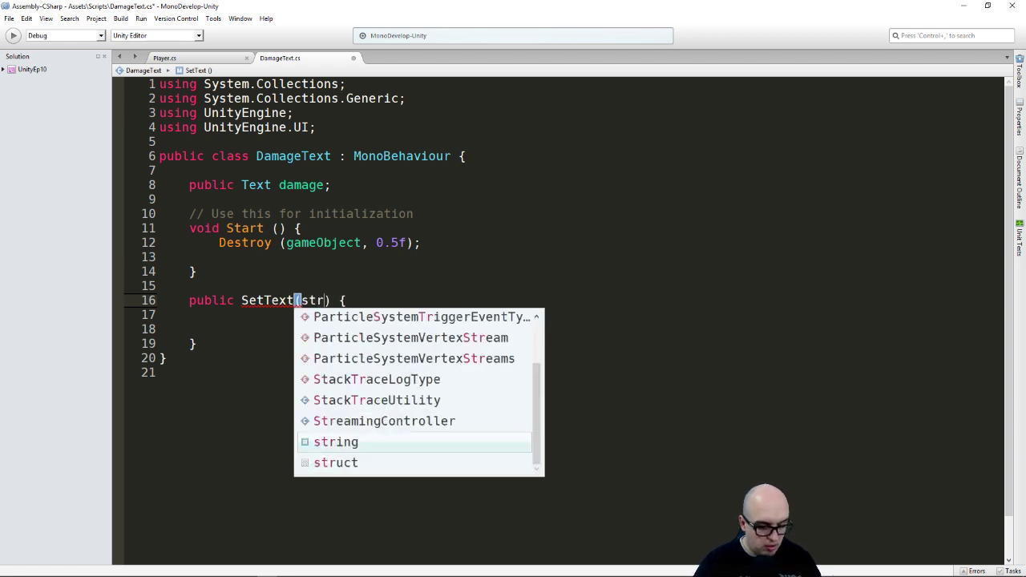
type("ing ")
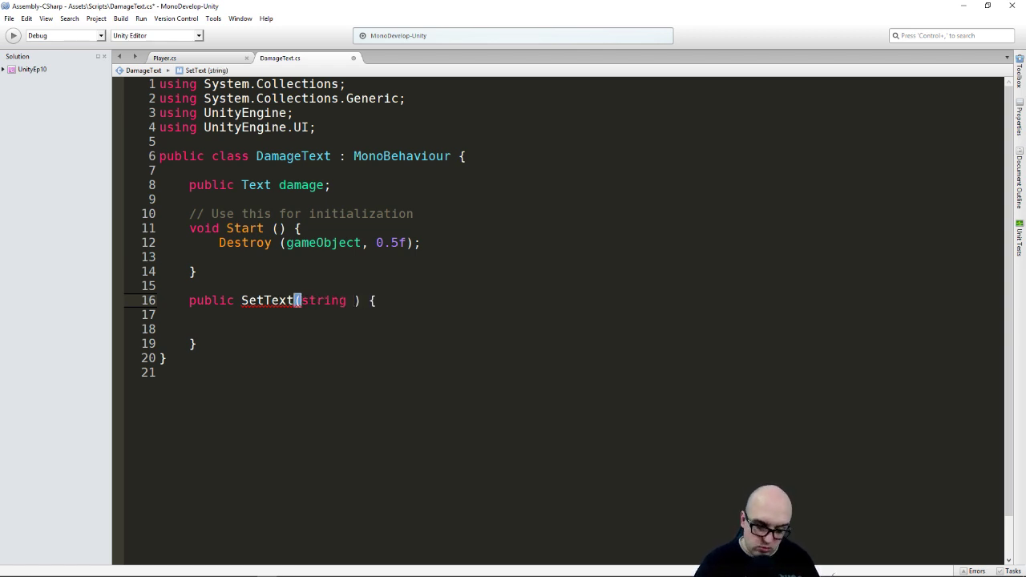
type("value")
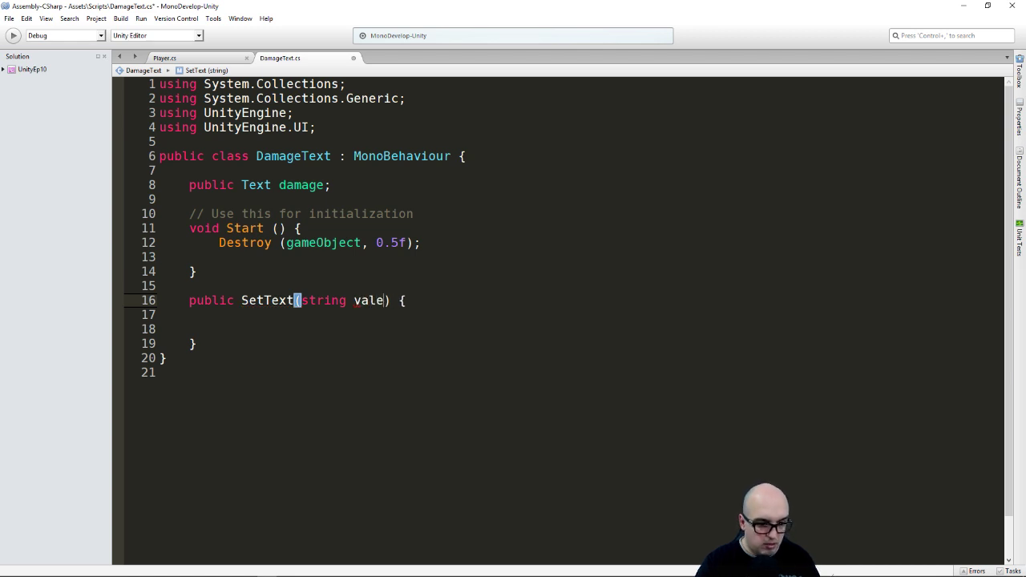
key("BackSpace")
key("BackSpace")
type("ue")
left_click(159, 314)
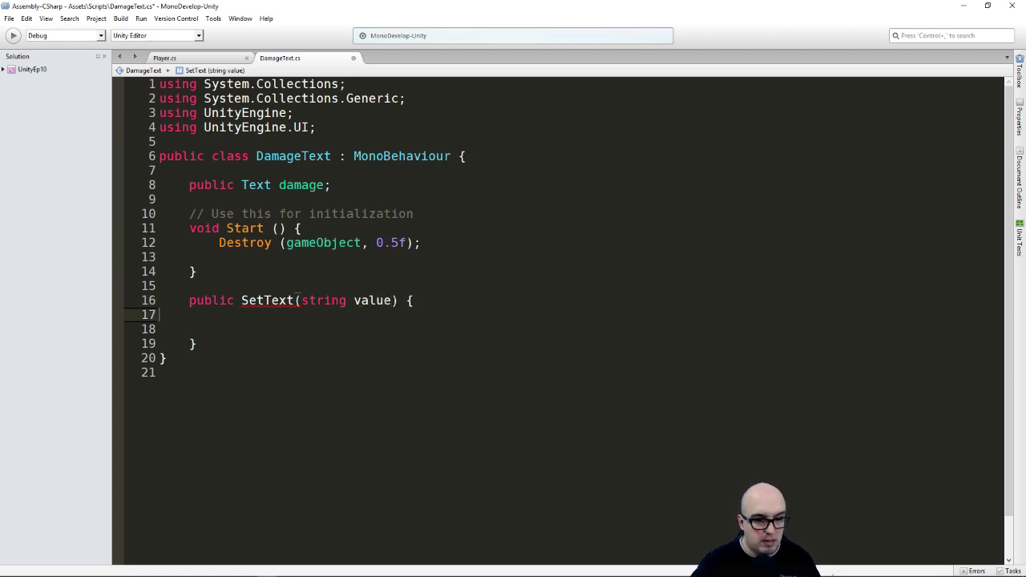
key("Return")
key("Up")
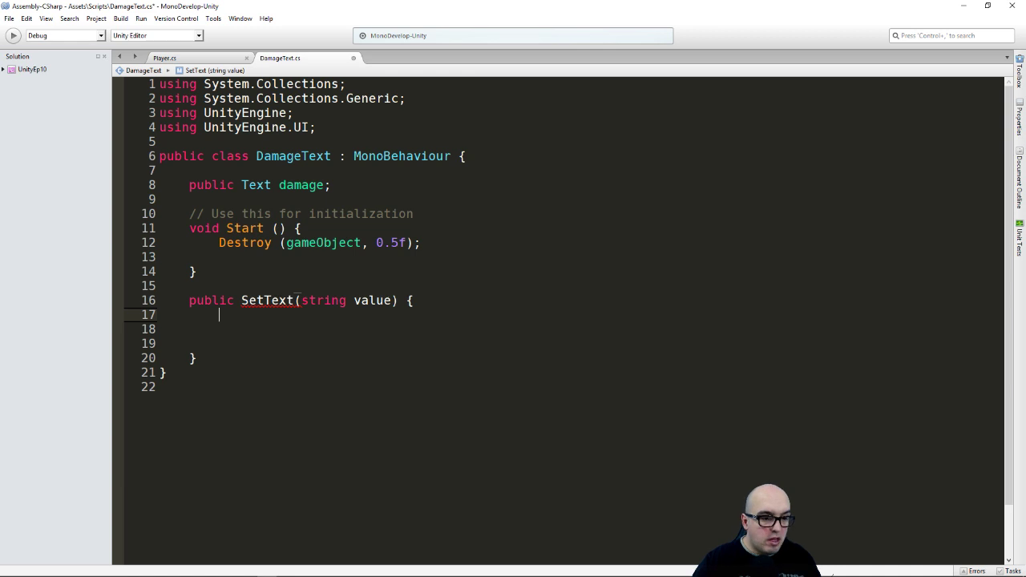
key("Up")
key("ctrl+Right")
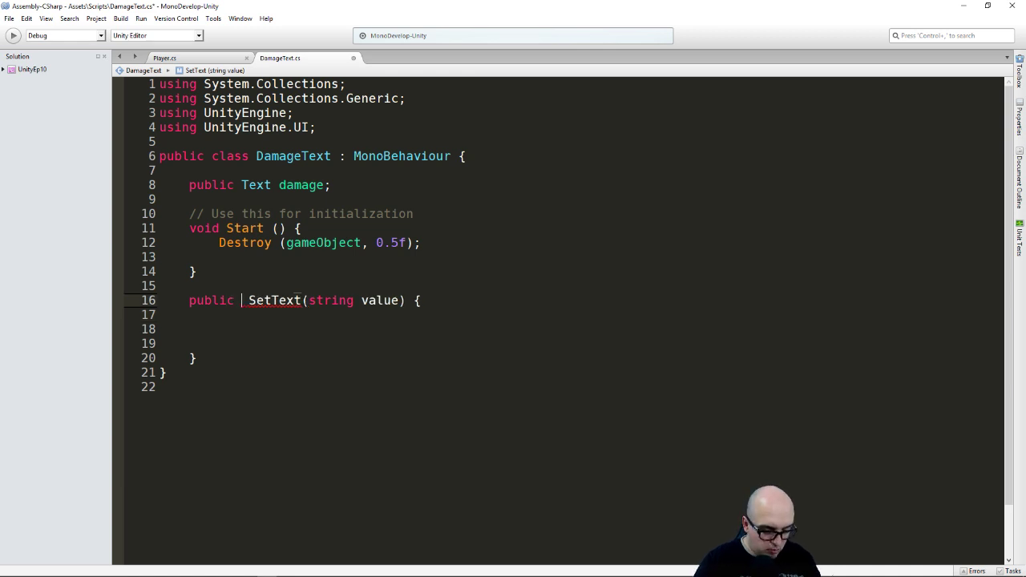
type("void")
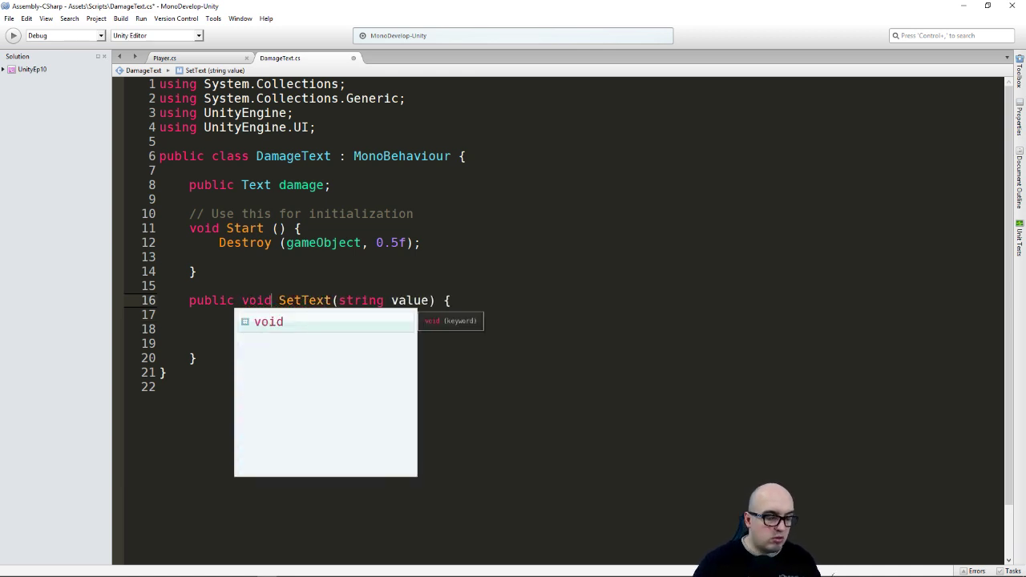
- Write 'damage.text = value;' in the SetText body and save DamageText.cs
left_click(257, 322)
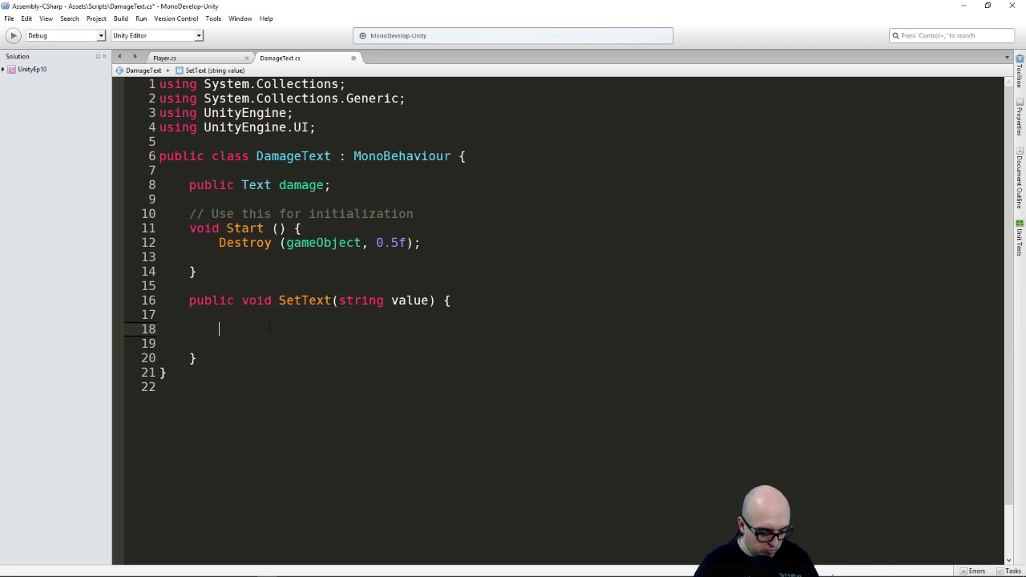
type("dame")
key("BackSpace")
type("a")
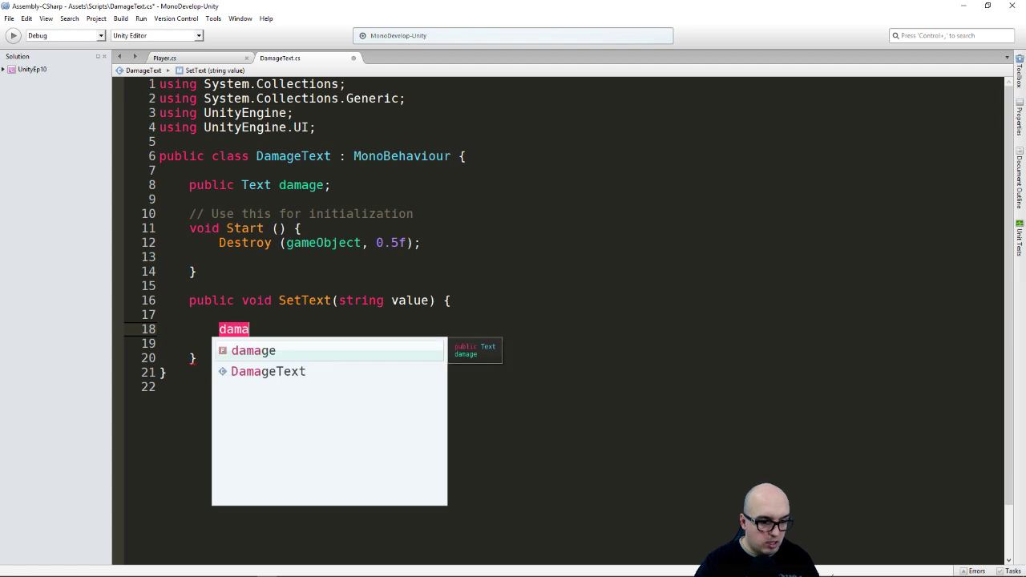
key("Return")
type(".te")
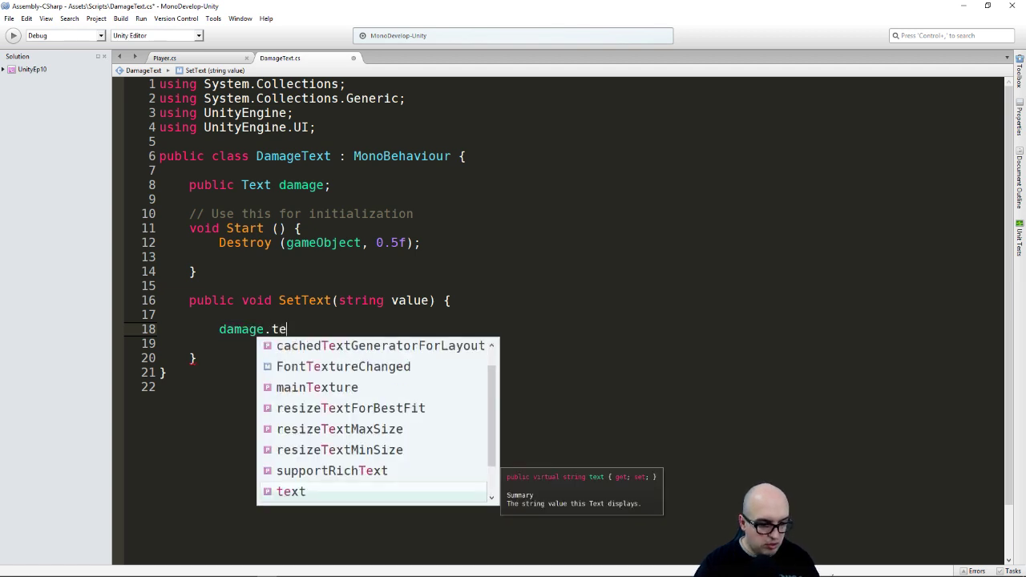
key("Return")
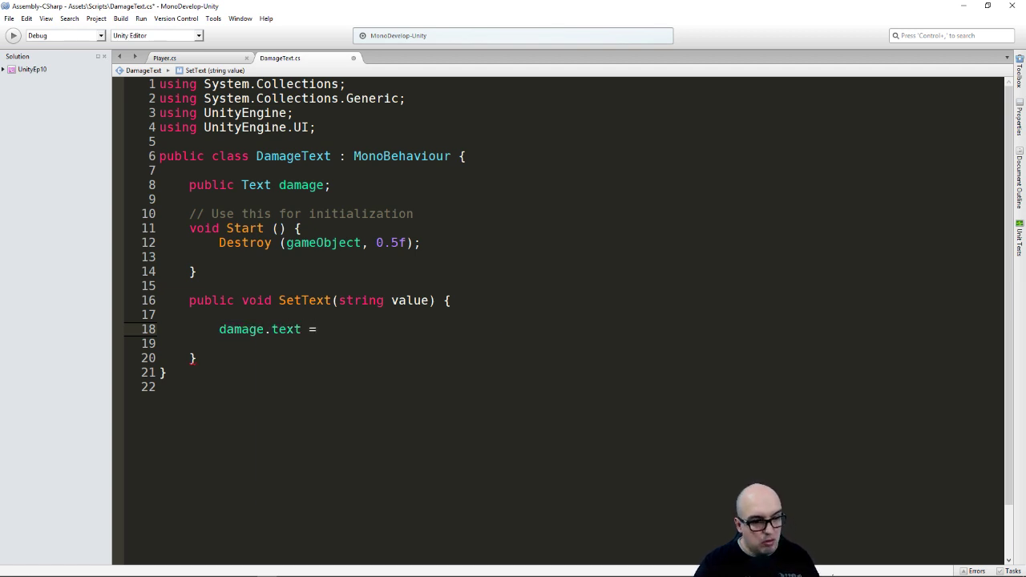
type("val")
key("Return")
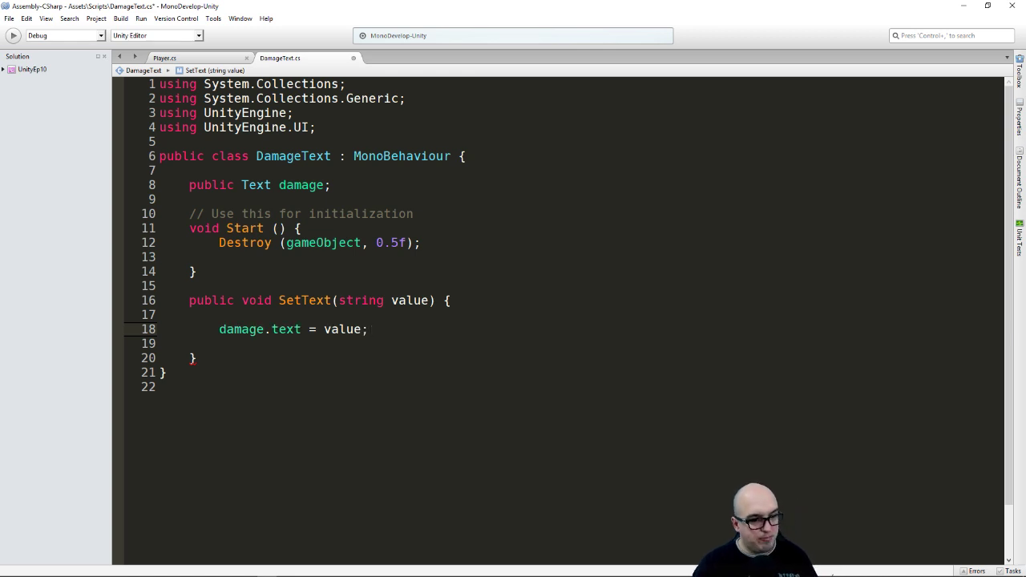
key("ctrl+s")
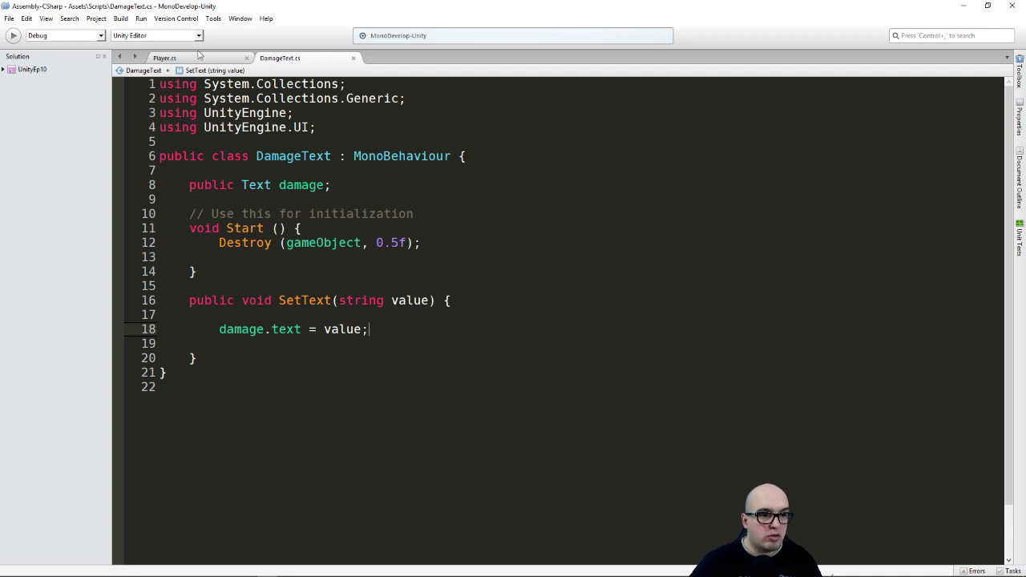
- Attach the DamageText script to damageText, link its Text to the Damage field, and save the scene
left_click(954, 11)
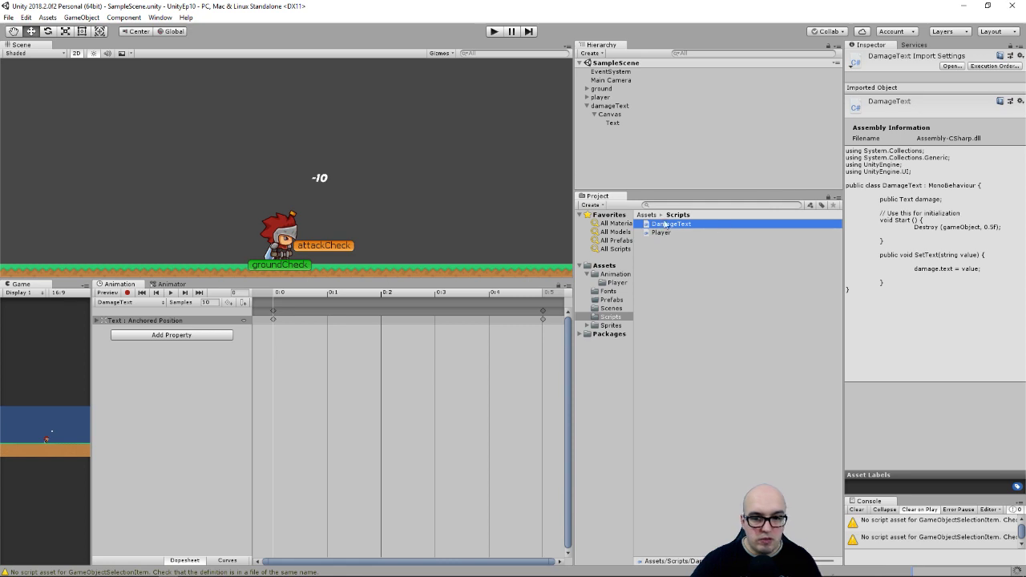
left_click(609, 106)
left_click(610, 106)
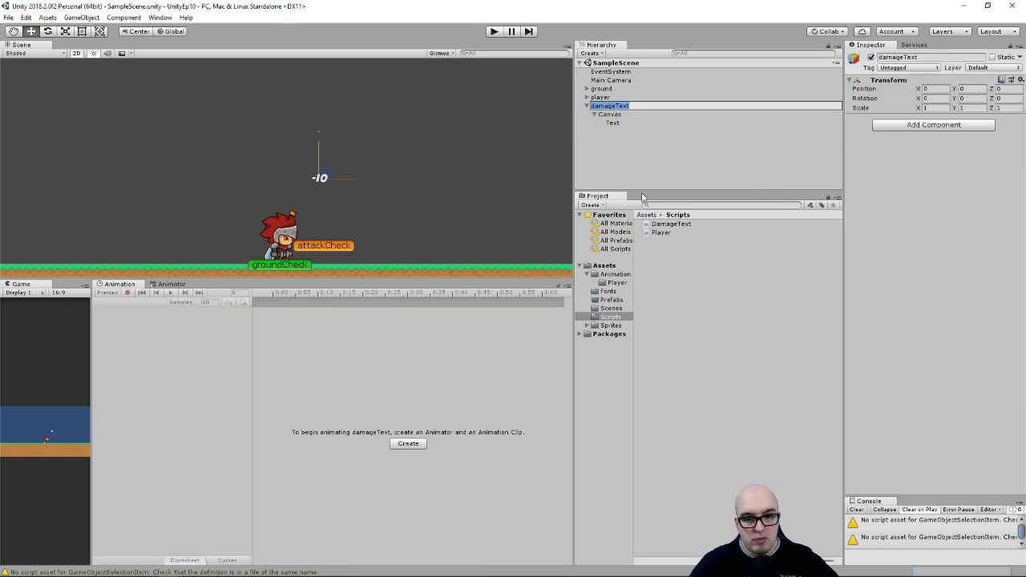
left_click(610, 114)
left_click(612, 107)
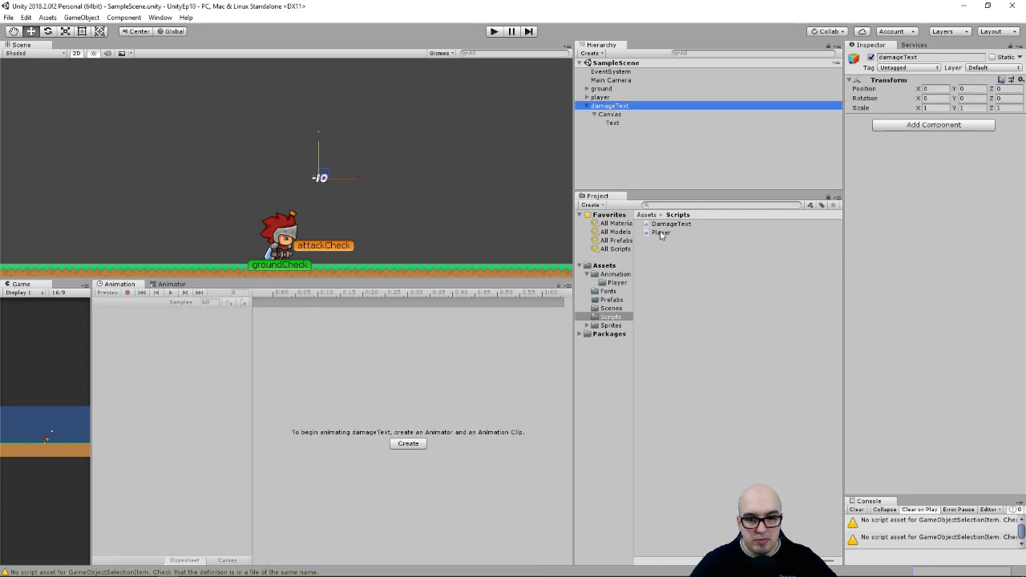
left_click_drag(671, 224, 903, 161)
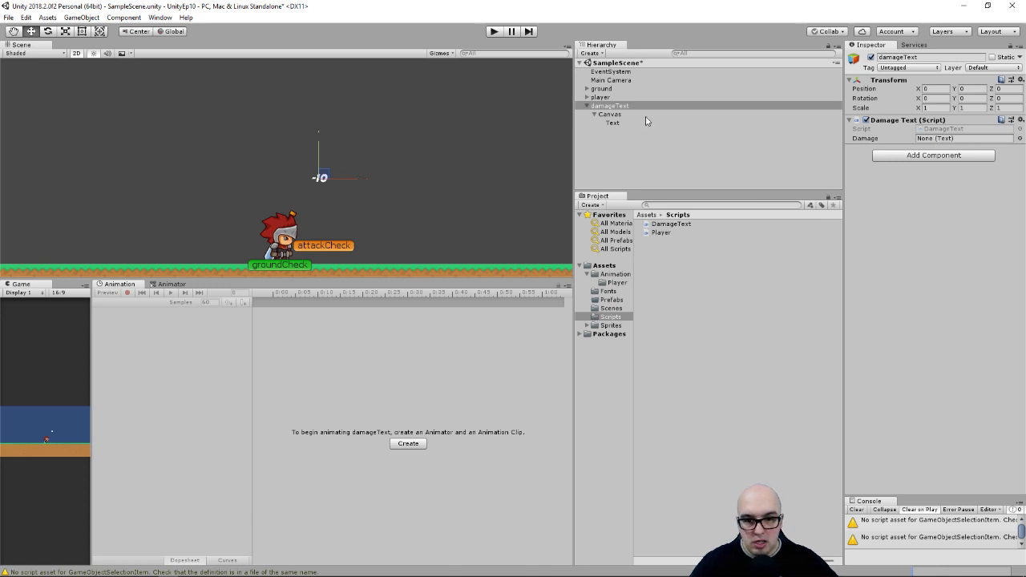
left_click_drag(613, 123, 958, 139)
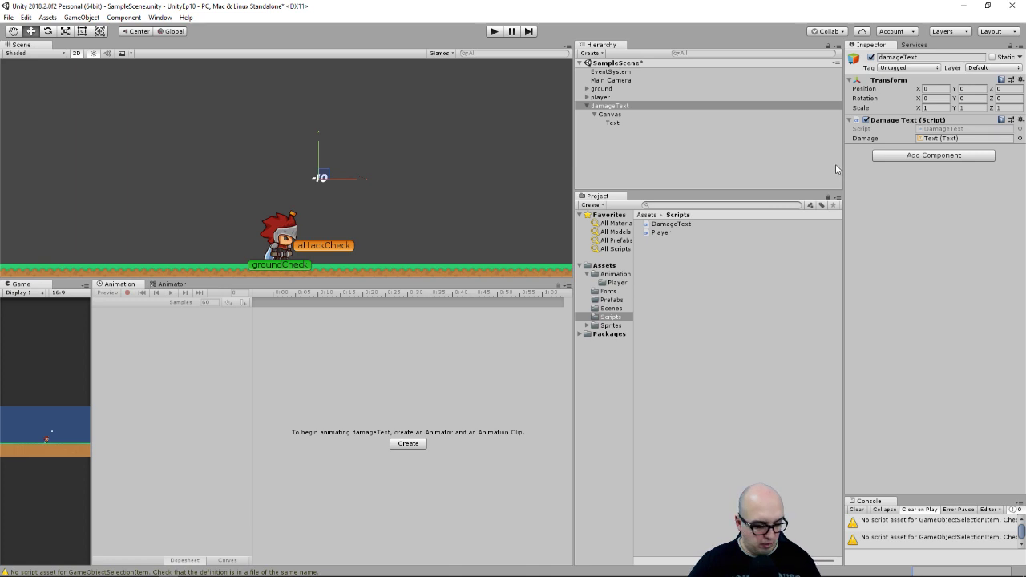
key("ctrl+s")
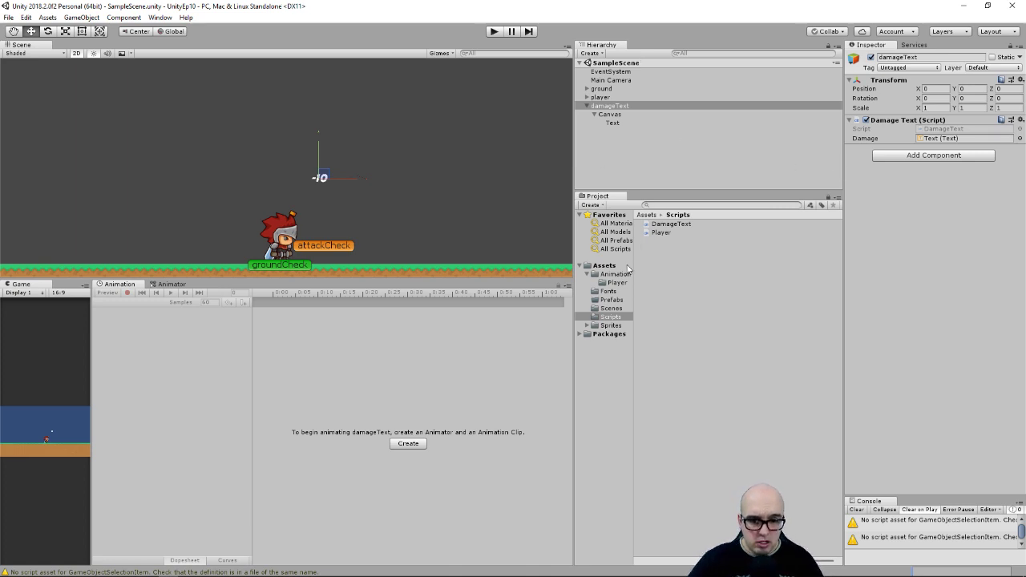
- Save damageText as a prefab in the Prefabs folder and delete it from the scene
left_click(597, 105)
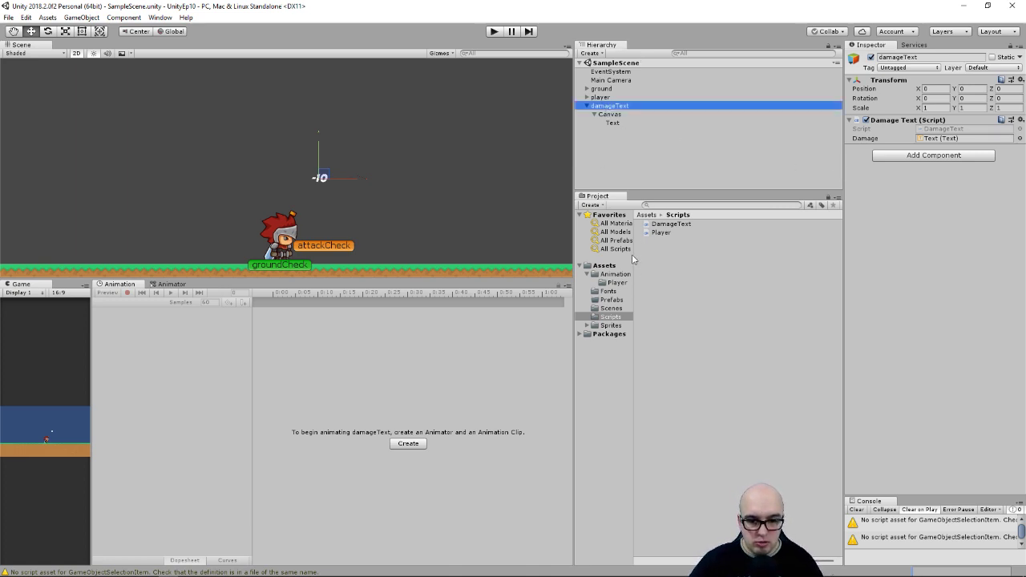
left_click_drag(634, 259, 721, 248)
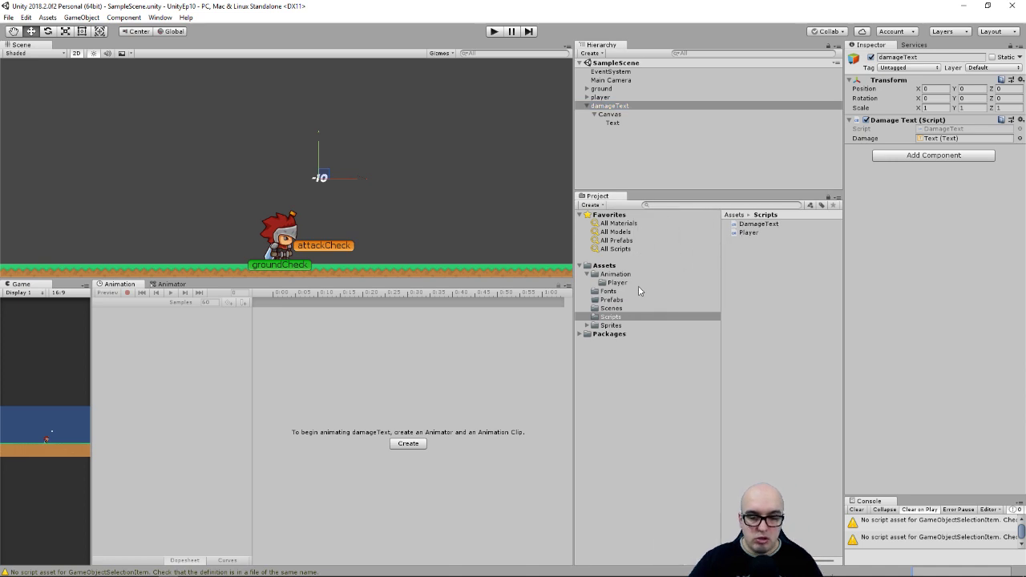
left_click(613, 300)
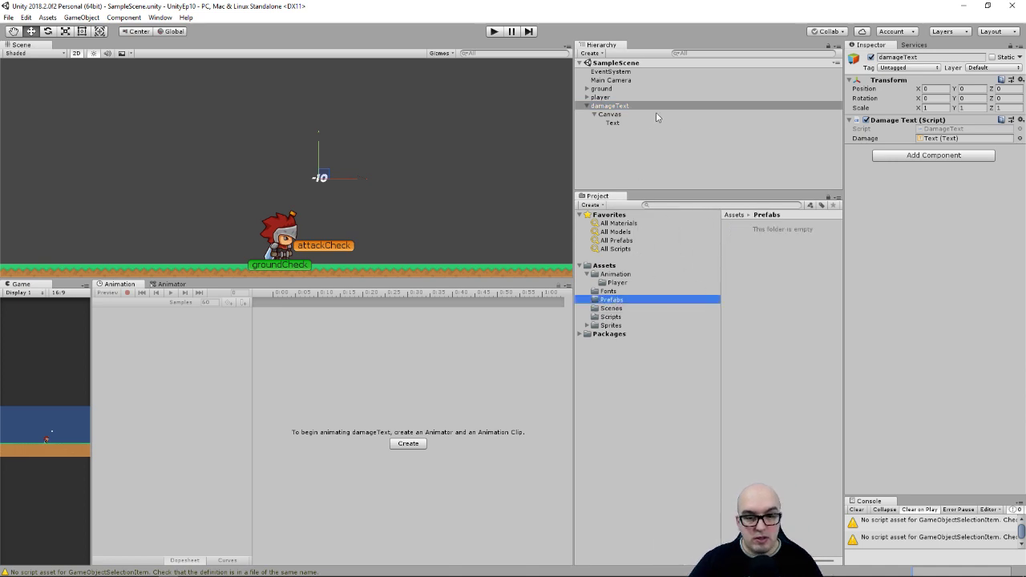
mouse_move(613, 105)
left_mouse_down()
mouse_move(745, 231)
mouse_move(750, 249)
left_mouse_up()
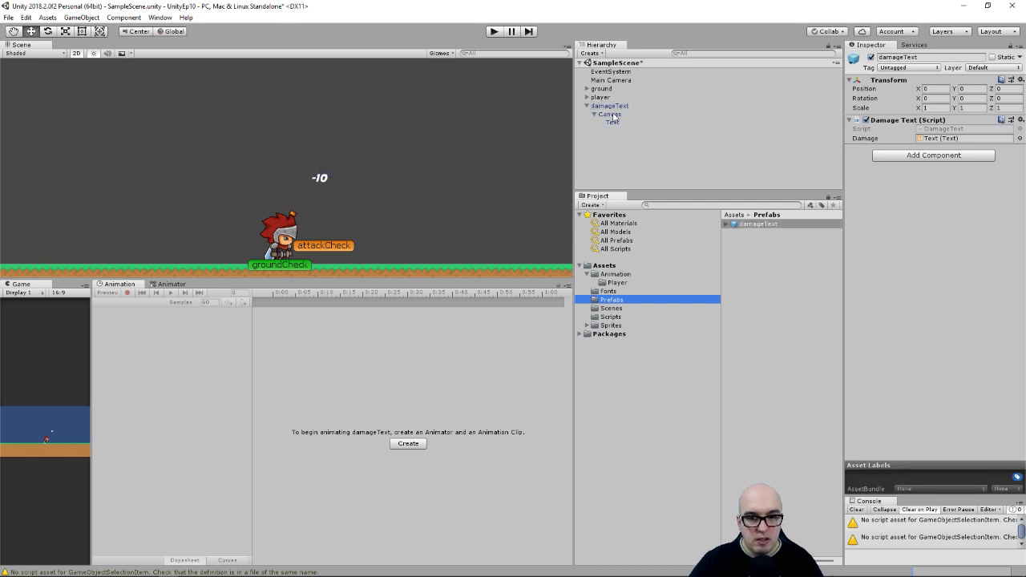
left_click(607, 171)
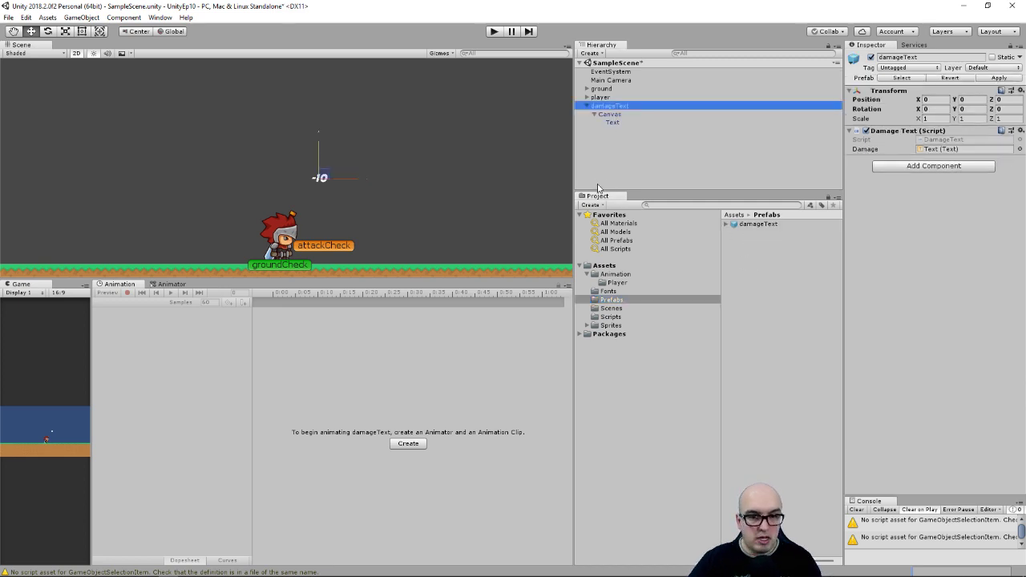
key("Delete")
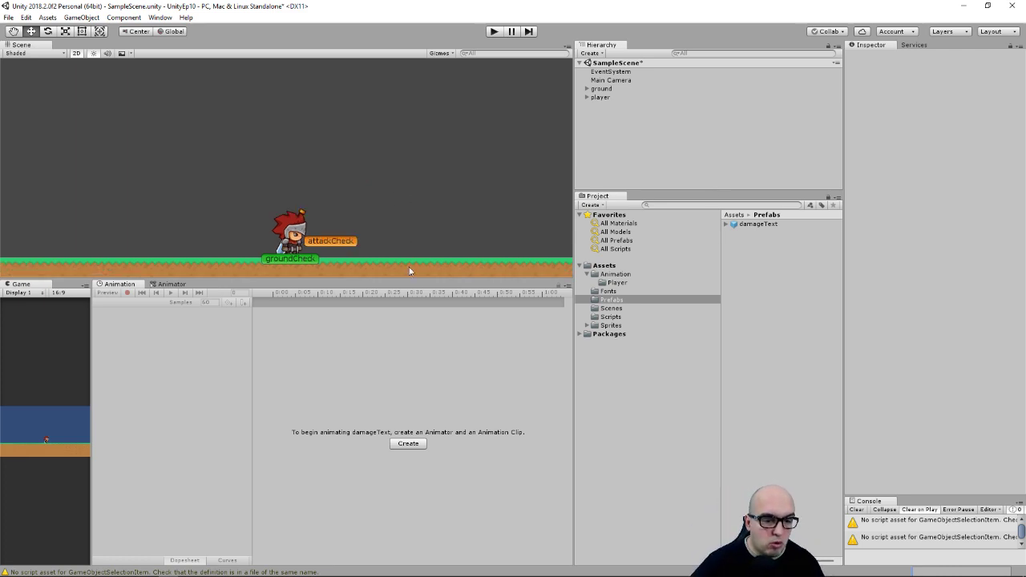
- Place the Idle (1) sprite from Sprites/Zombie/female in the scene beside the knight and zoom in
left_click_drag(409, 277, 422, 385)
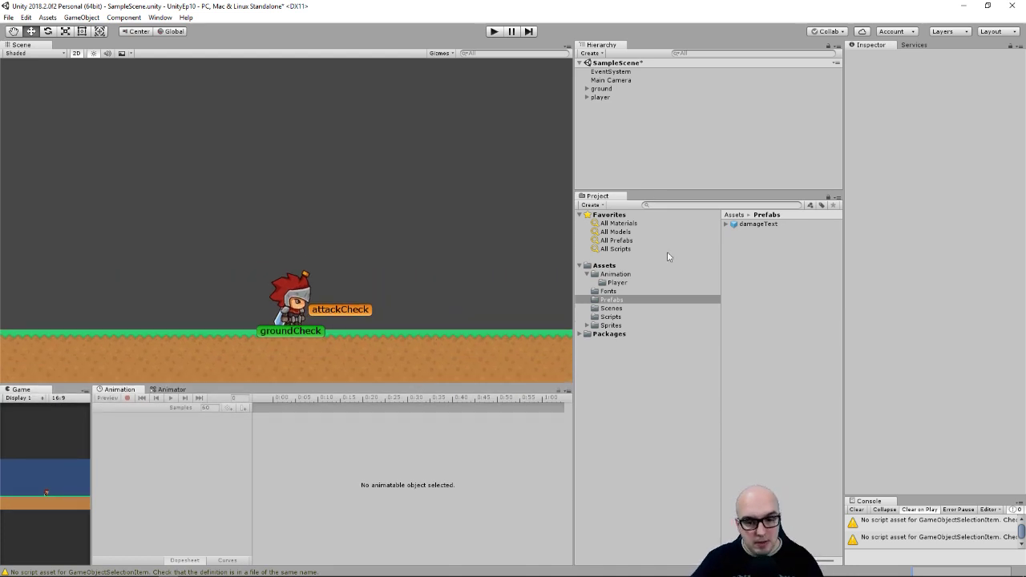
left_click(587, 325)
left_click(619, 360)
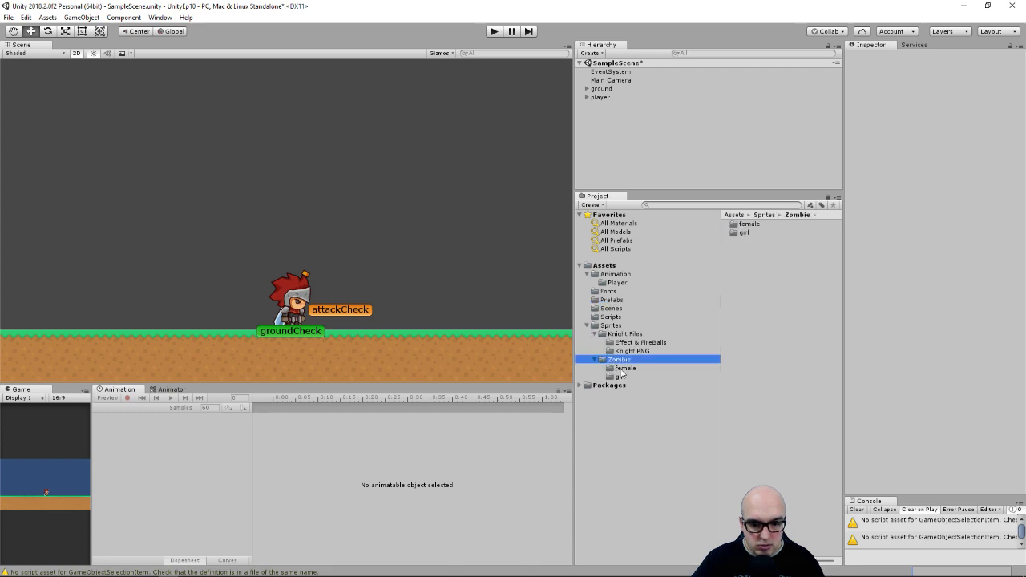
left_click(624, 369)
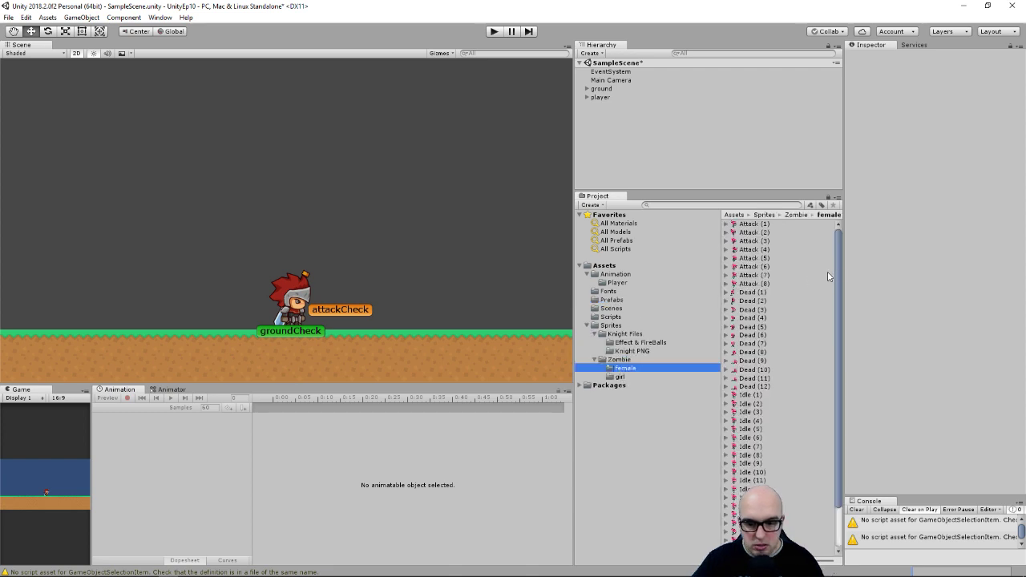
scroll(769, 336, "down", 1)
left_click(743, 374)
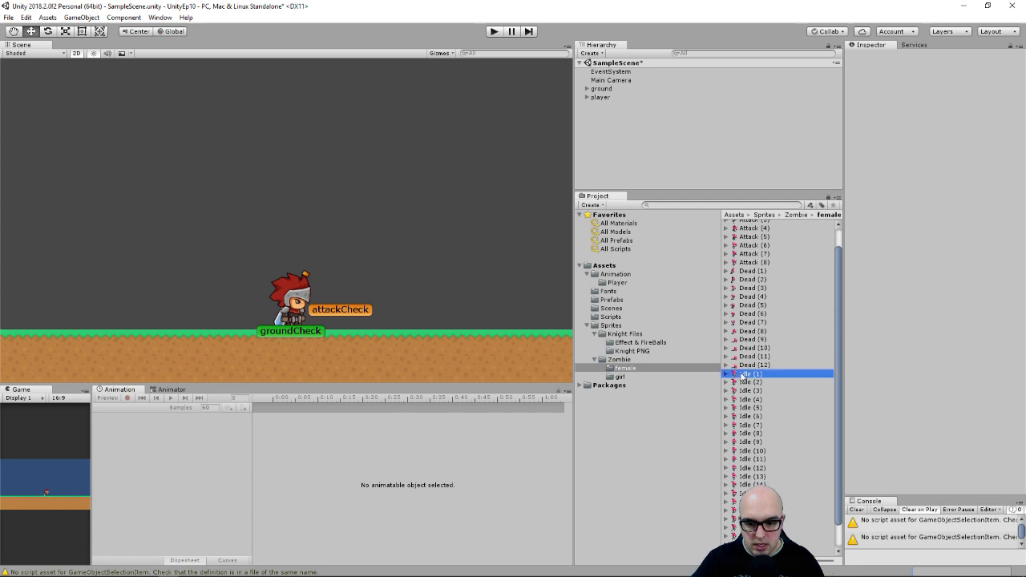
left_click_drag(743, 375, 412, 299)
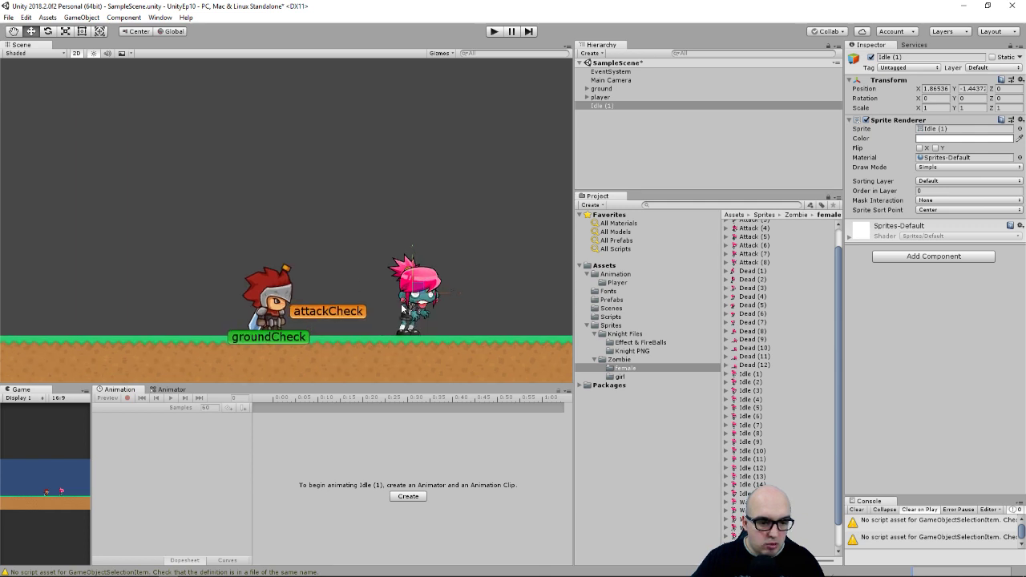
scroll(397, 287, "up", 2)
scroll(405, 290, "up", 2)
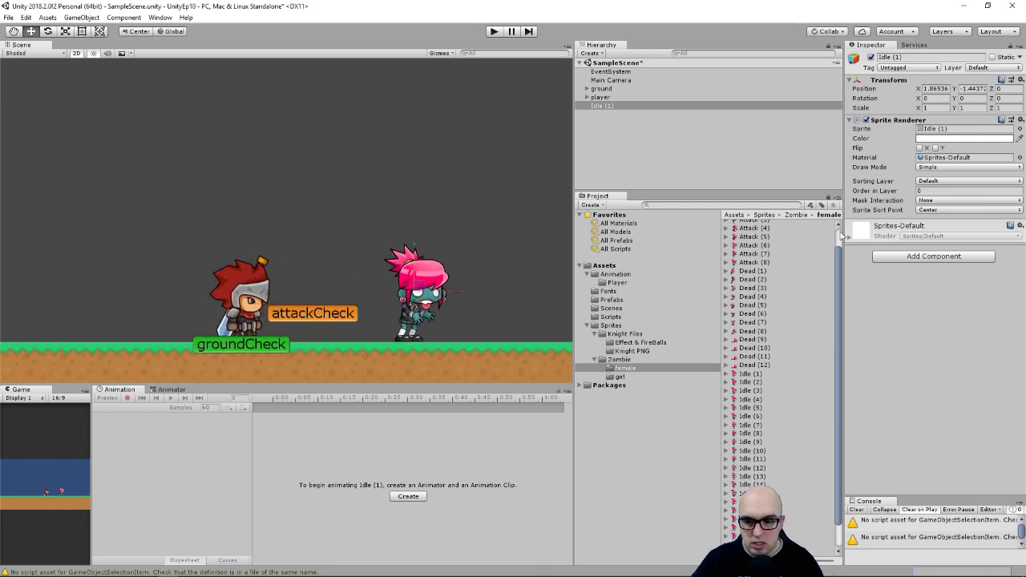
- Add a Capsule Collider 2D component to the female zombie
left_click(931, 257)
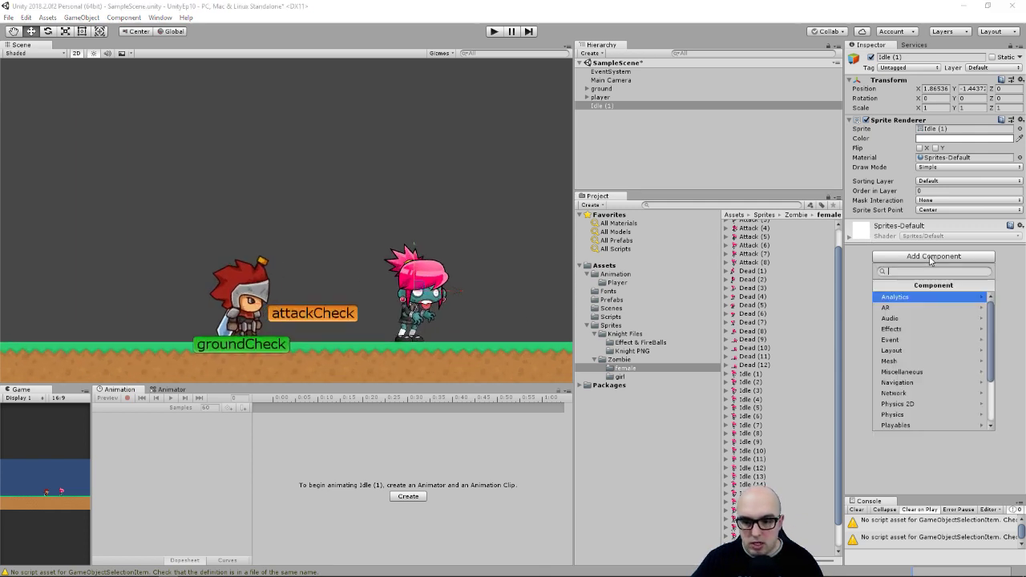
left_click(898, 404)
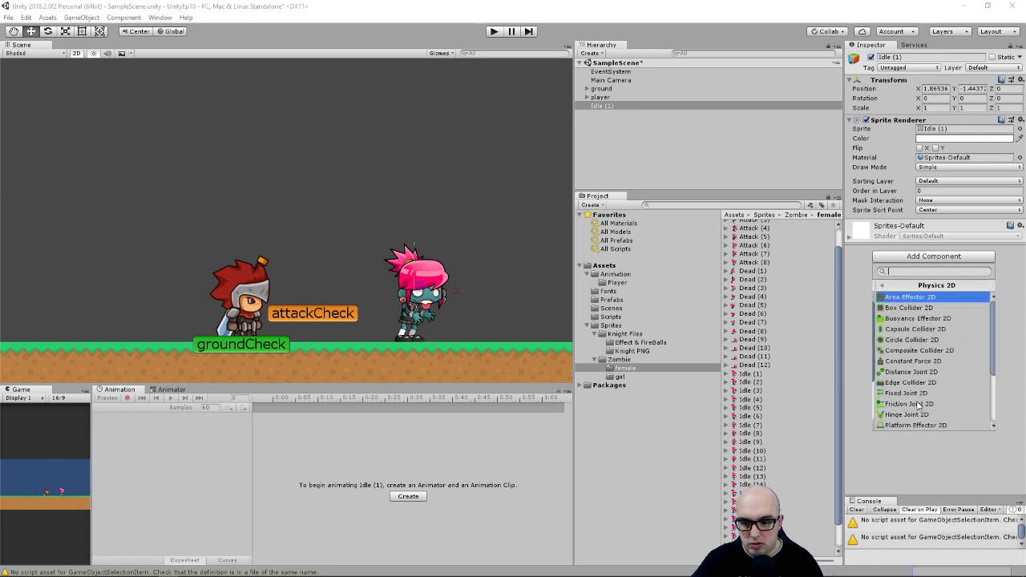
left_click(922, 329)
- Reshape the collider into a vertical capsule around her body, about 0.746 by 1.529
left_click(925, 234)
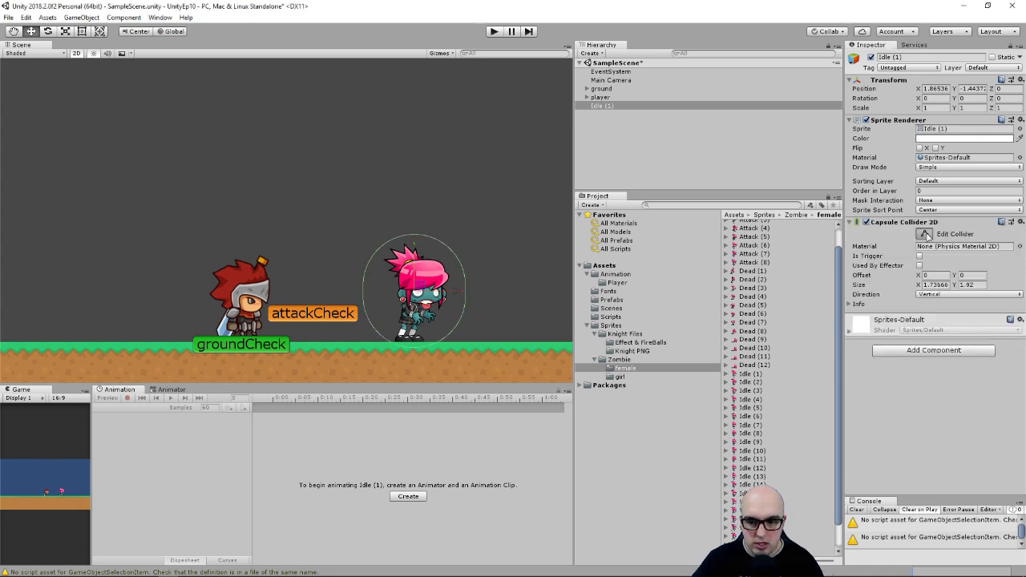
left_click_drag(363, 290, 396, 291)
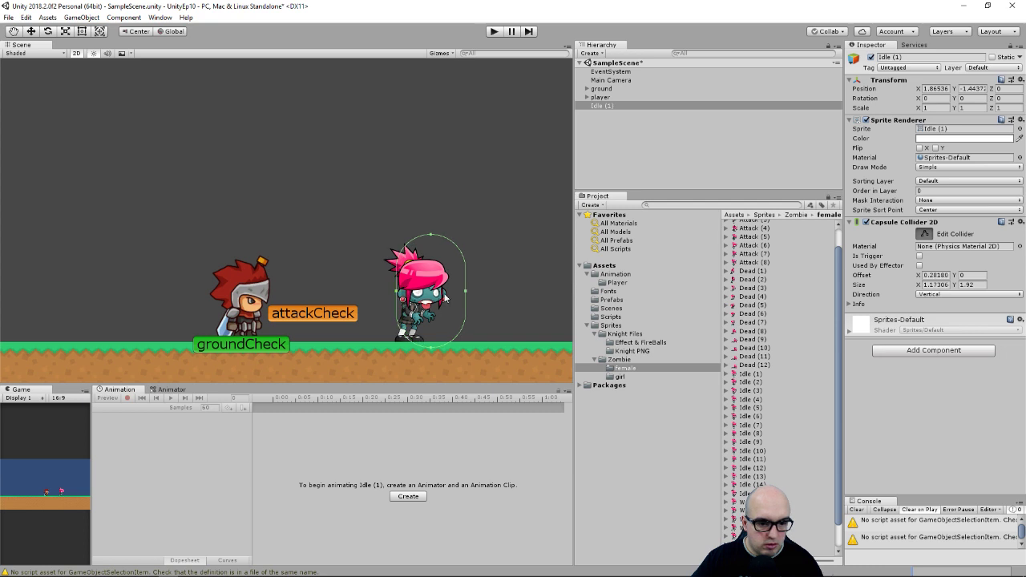
left_click_drag(467, 293, 437, 298)
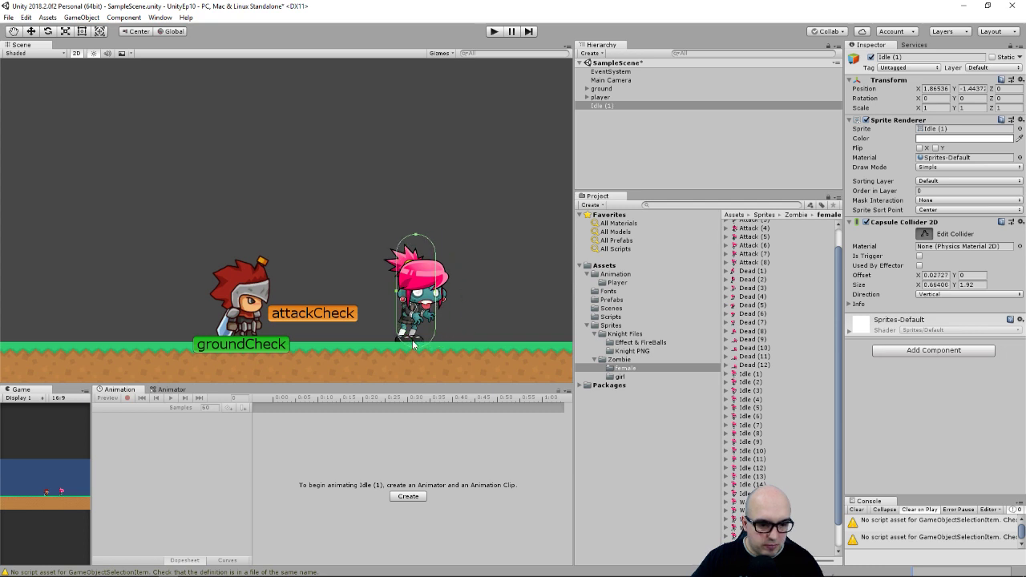
left_click_drag(414, 344, 414, 340)
left_click_drag(418, 237, 418, 255)
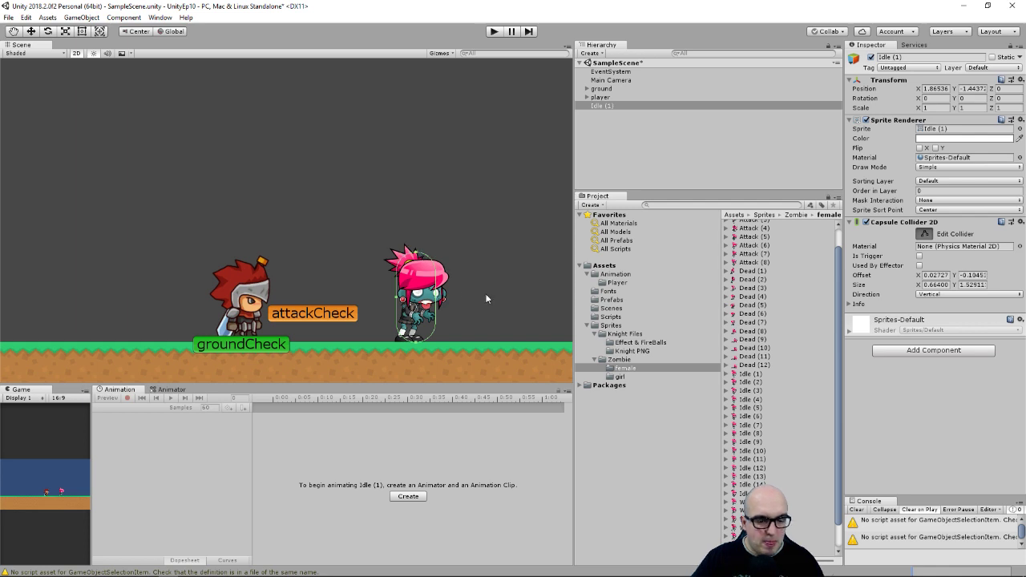
left_click_drag(440, 295, 447, 298)
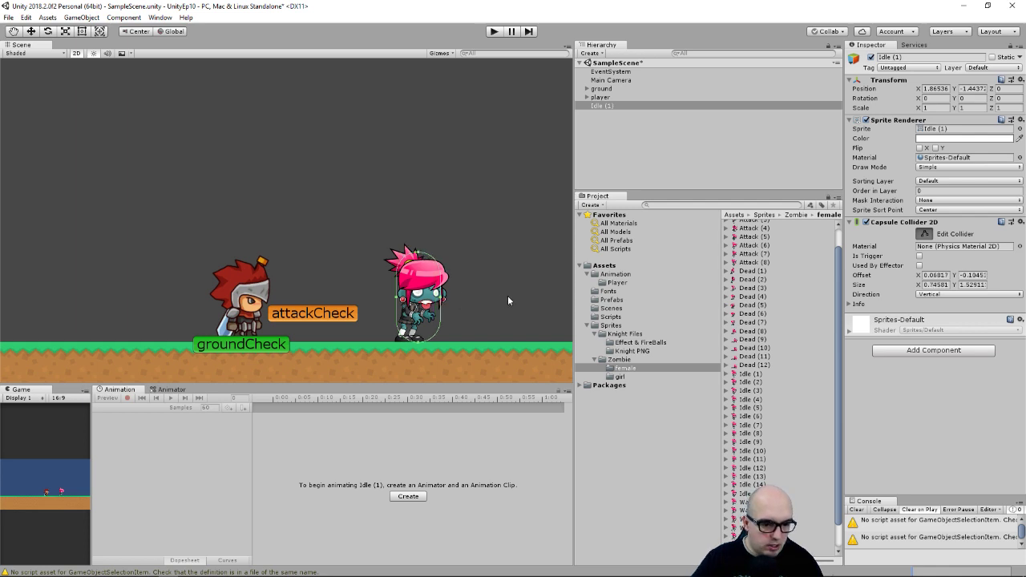
scroll(312, 249, "down", 4)
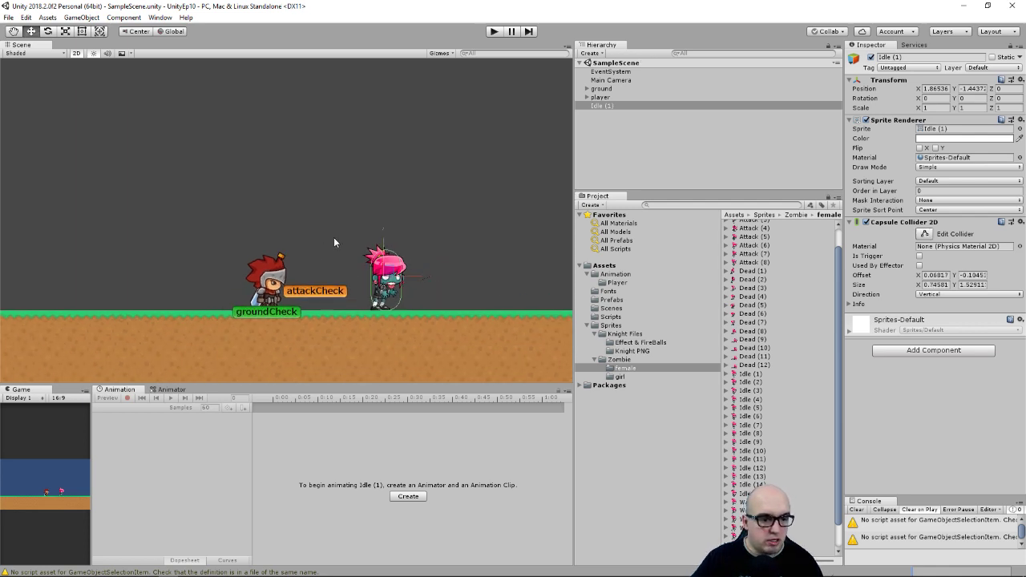
middle_click_drag(357, 235, 383, 234)
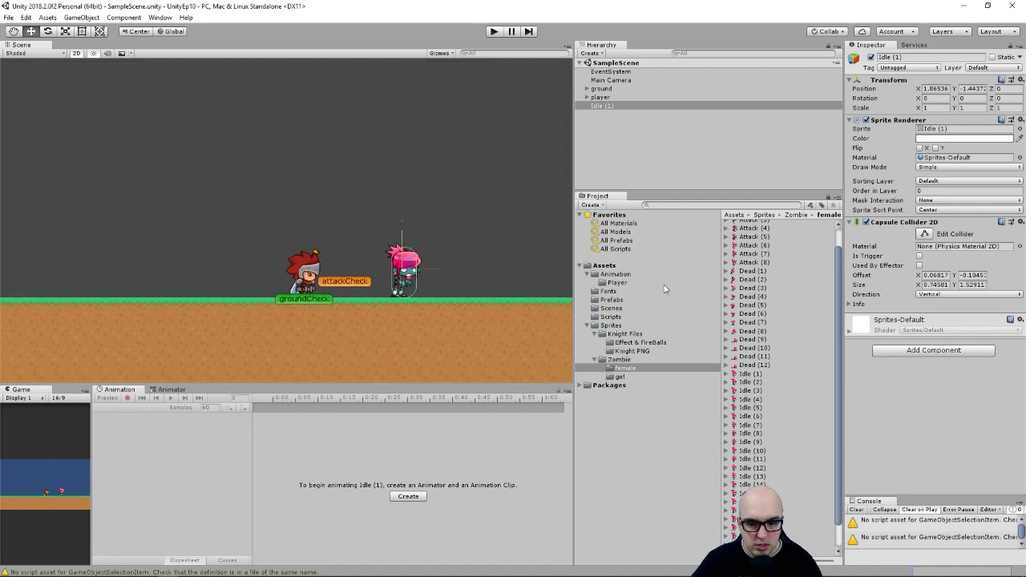
left_click(610, 318)
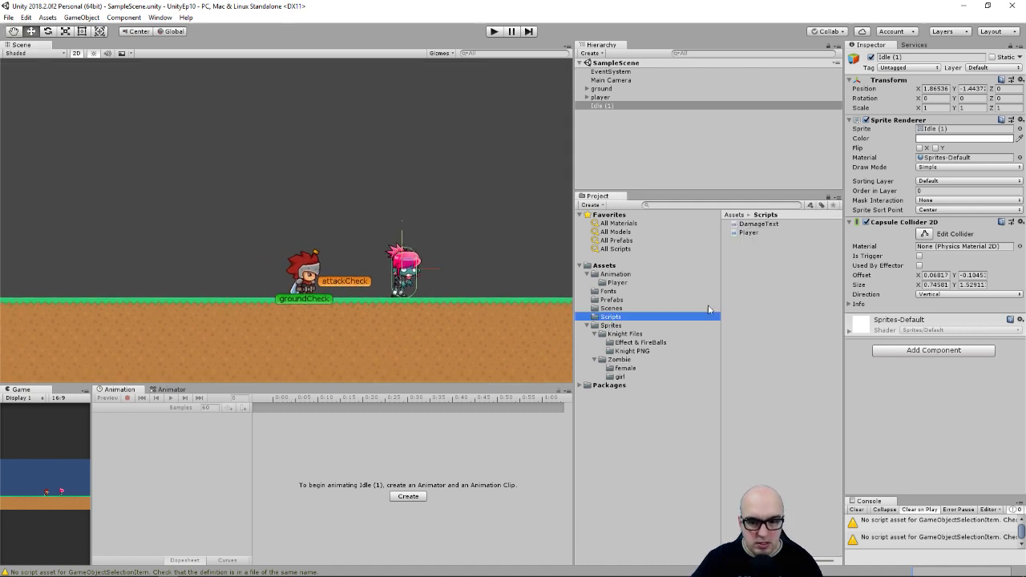
- Create a C# script named Enemy in the Scripts folder and open it for editing
right_click(775, 261)
mouse_move(802, 262)
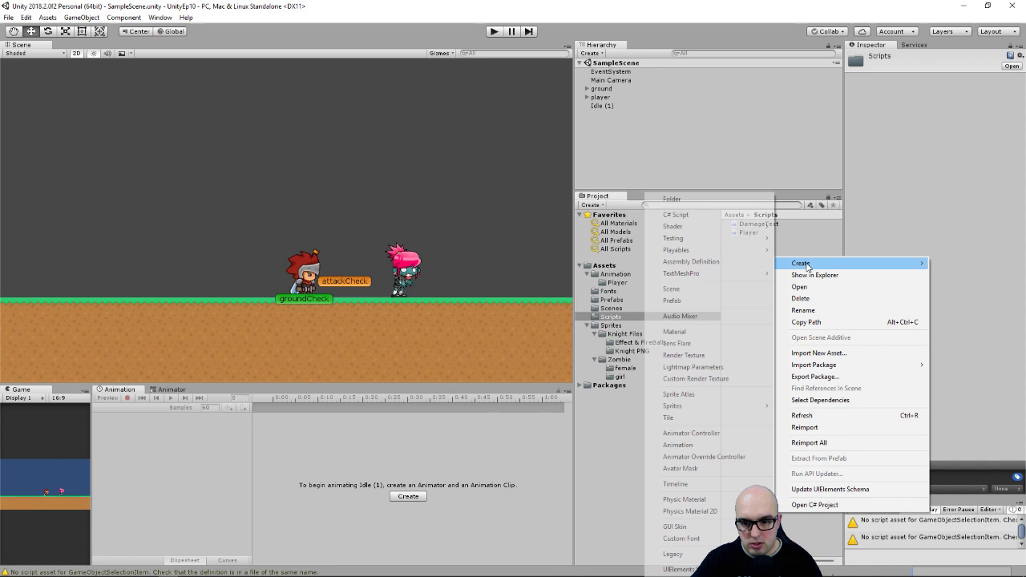
left_click(684, 214)
type("Enem")
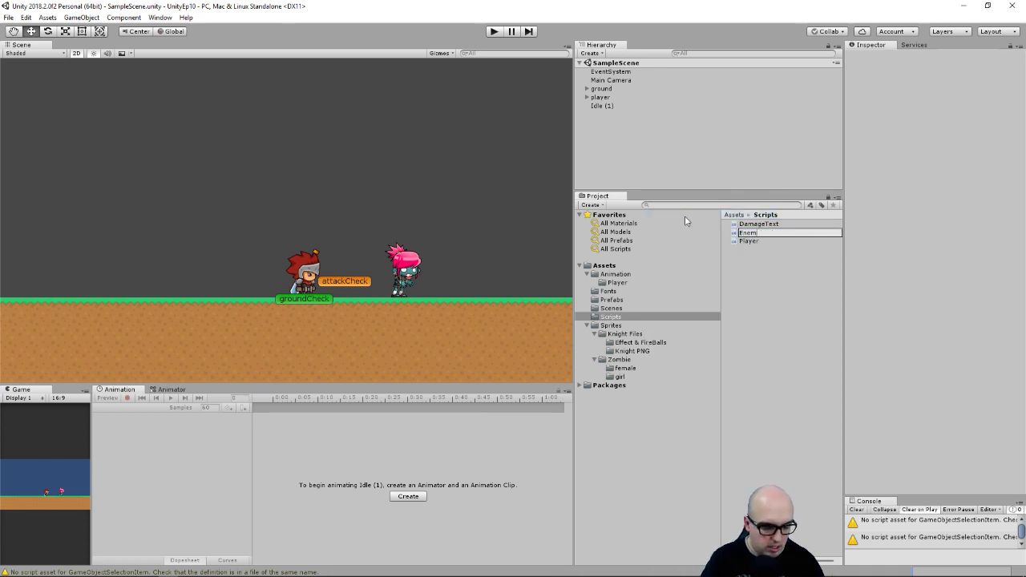
type("y")
key("Return")
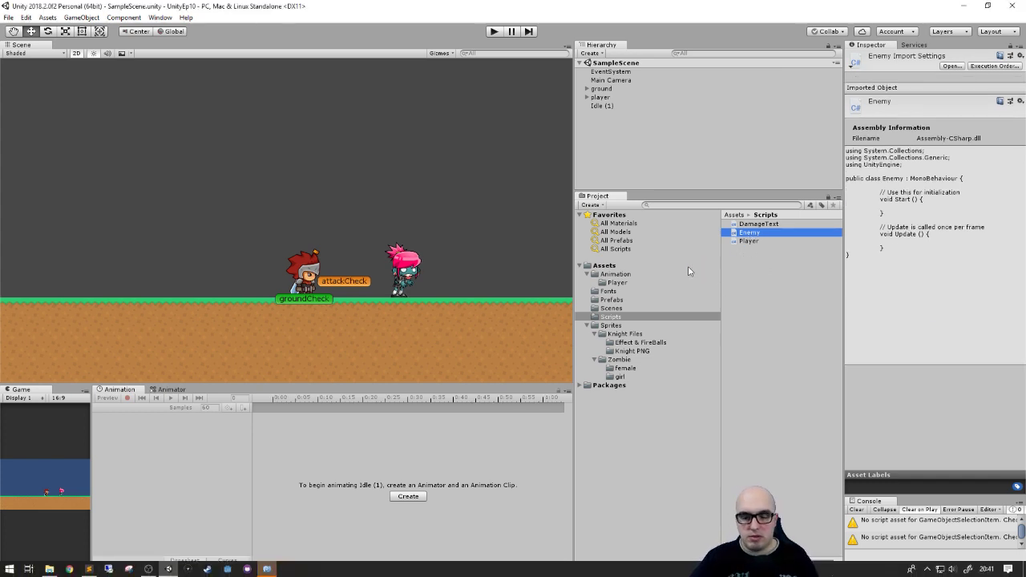
double_click(749, 233)
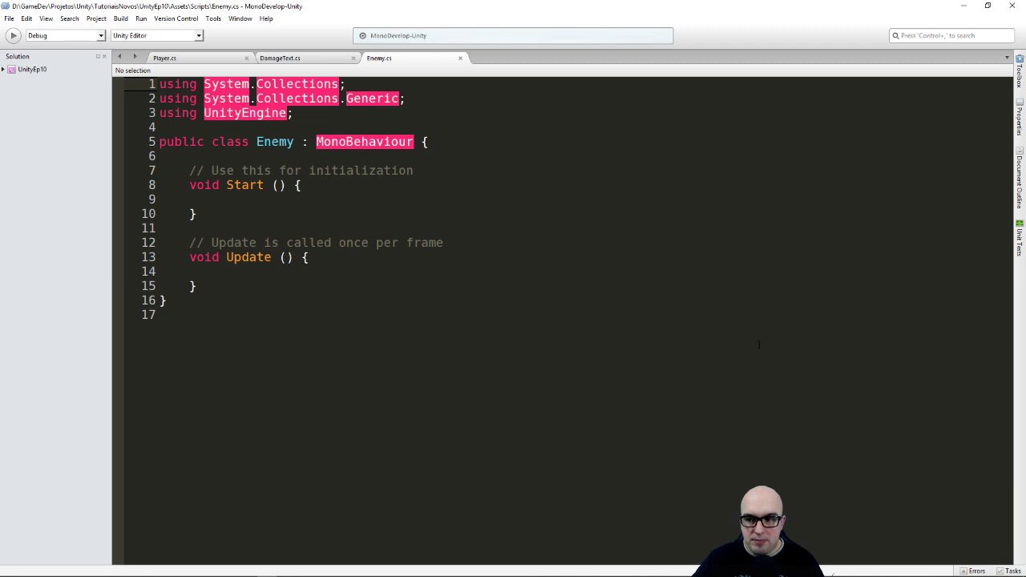
- Start declaring a public GameObject field named damageTxt inside the Enemy class
left_click(251, 162)
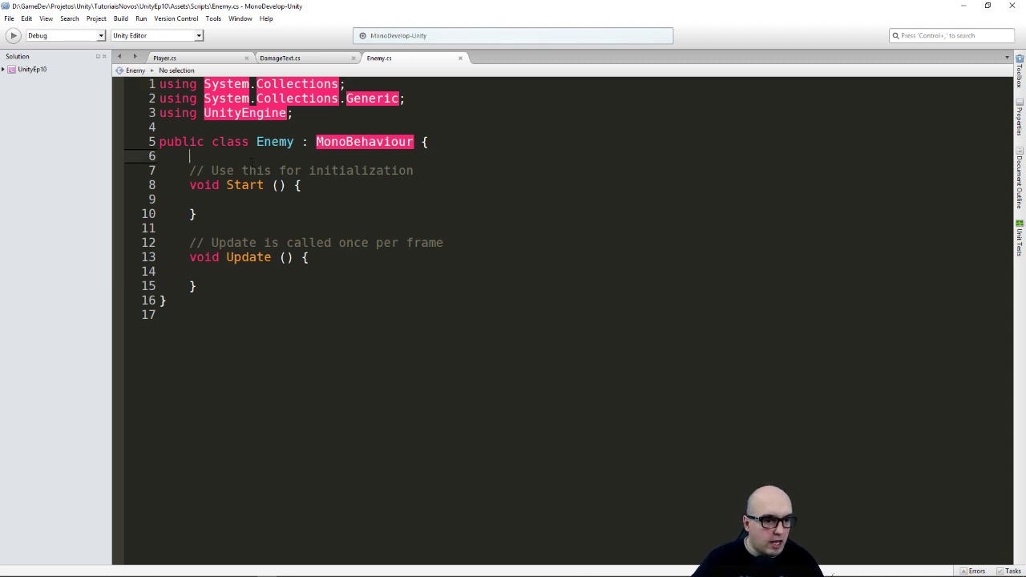
key("Return")
key("Return")
key("Up")
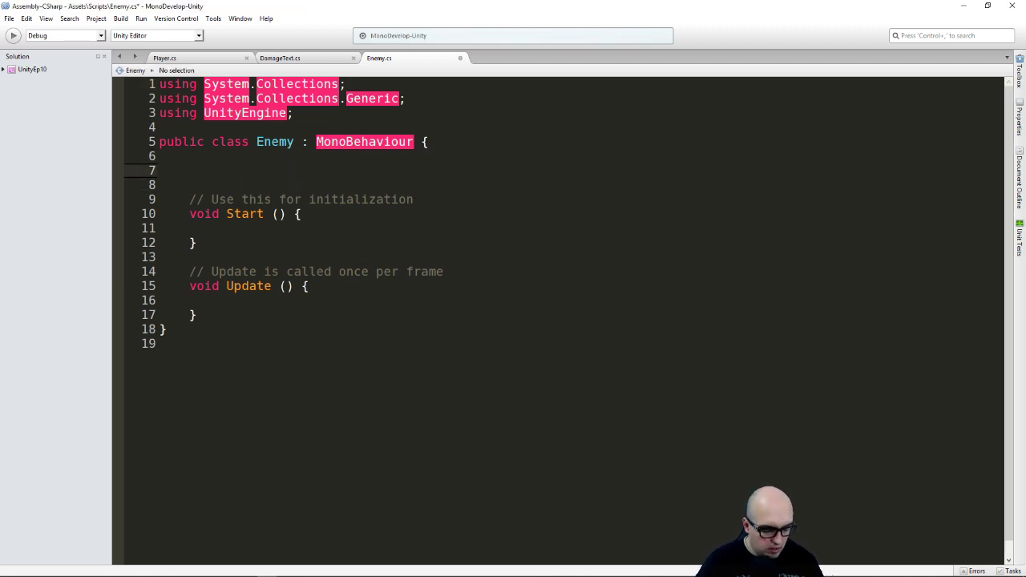
type("pi")
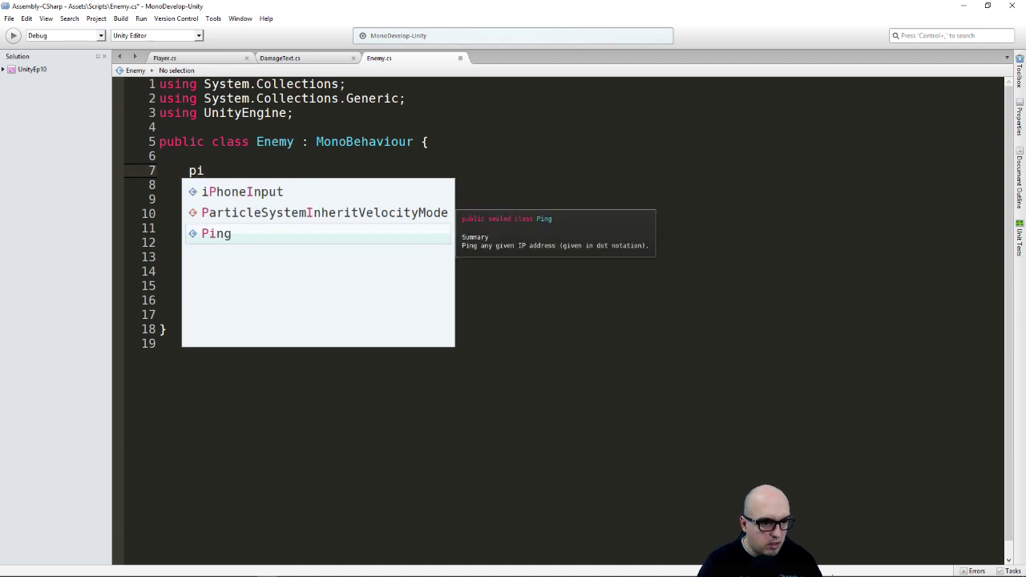
key("BackSpace")
type("ubli")
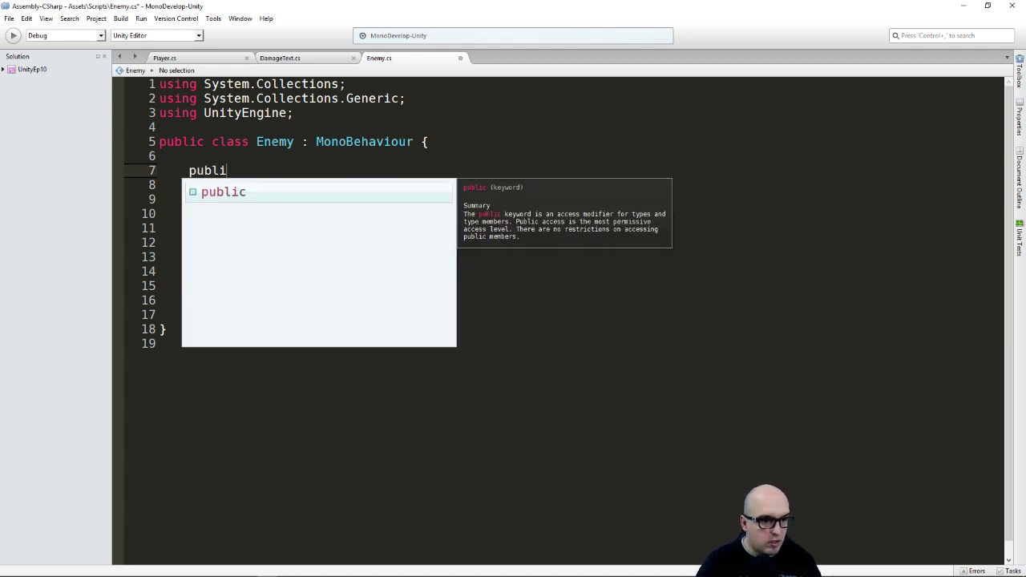
type("c ")
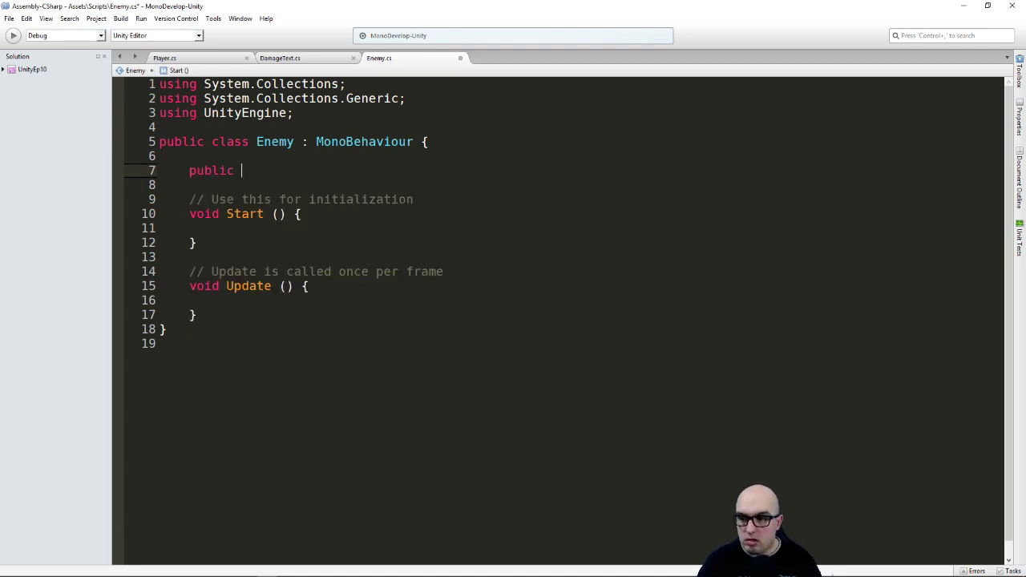
type("Gam")
key("Return")
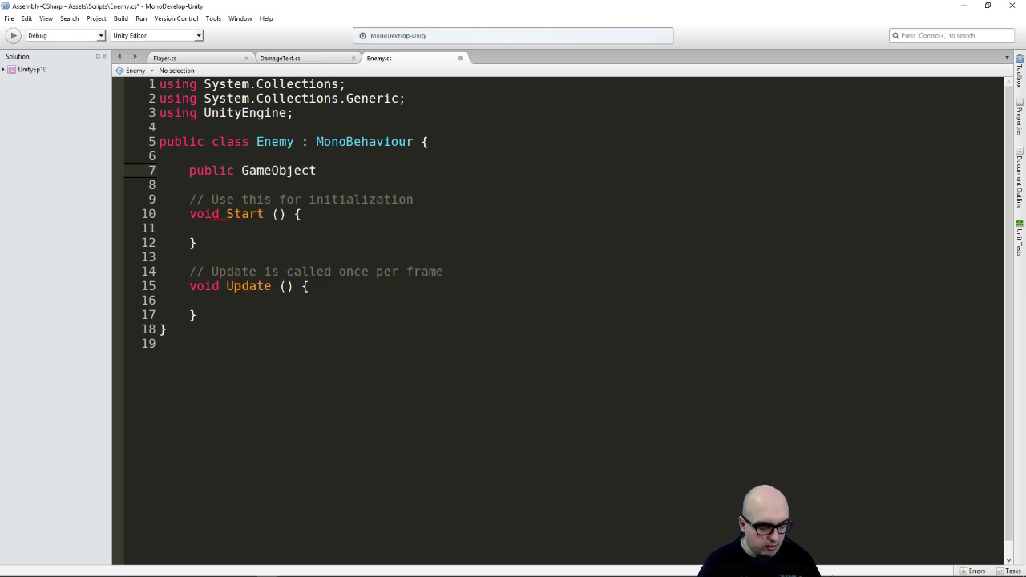
type("damage")
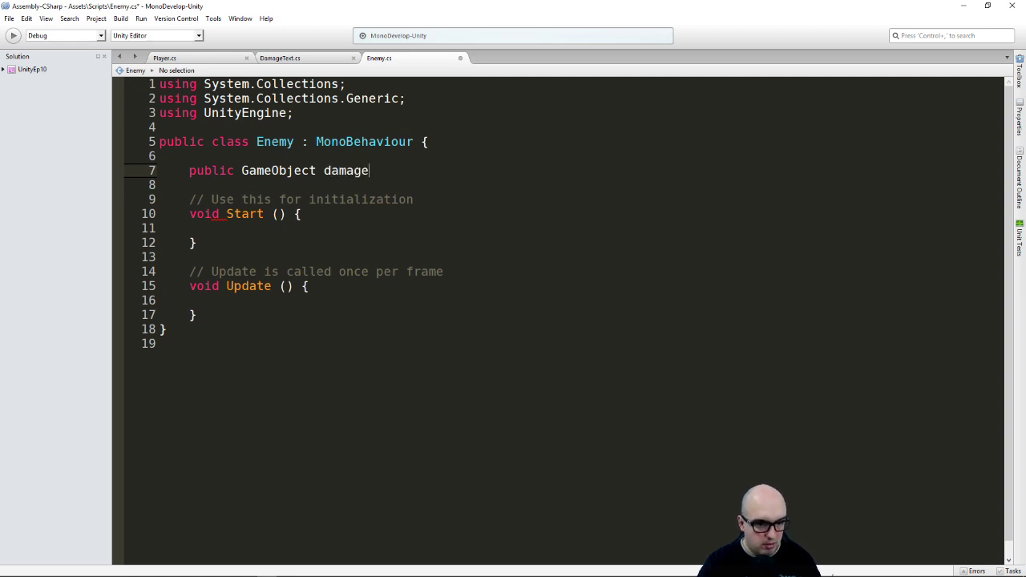
type("Txt;")
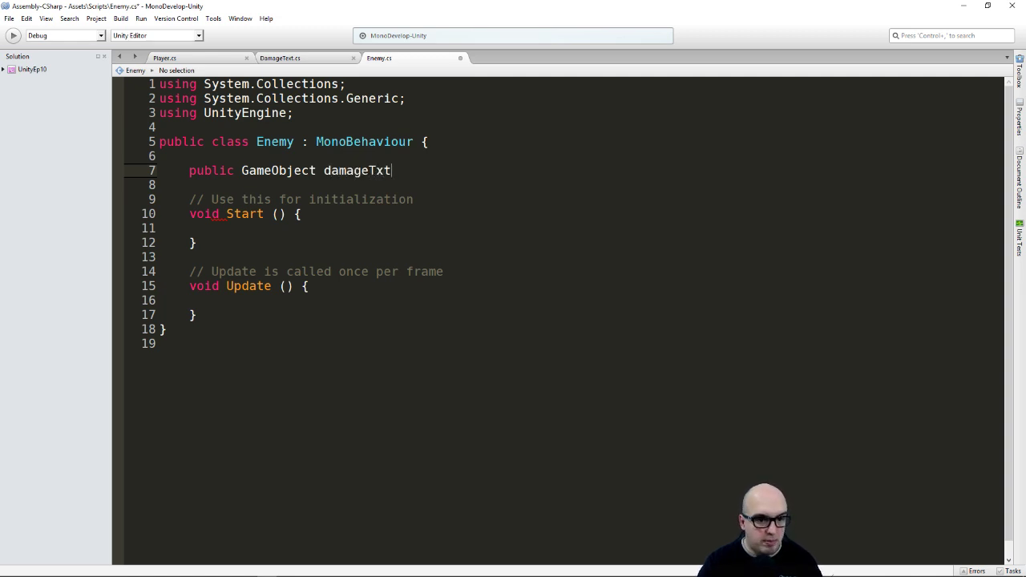
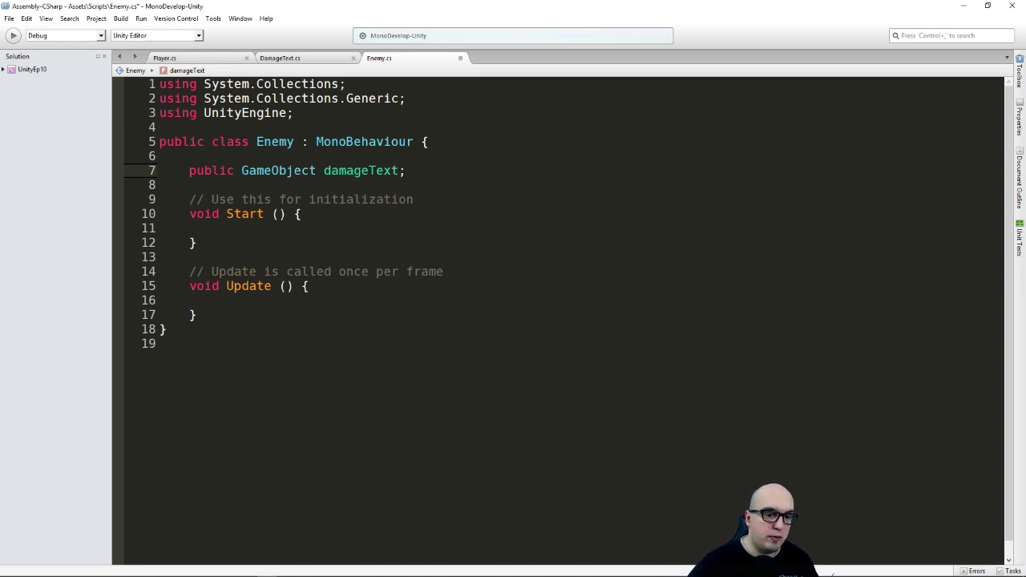
- Delete the default Start() and Update() methods on lines 9–17 of Enemy.cs
key("Down")
key("Down")
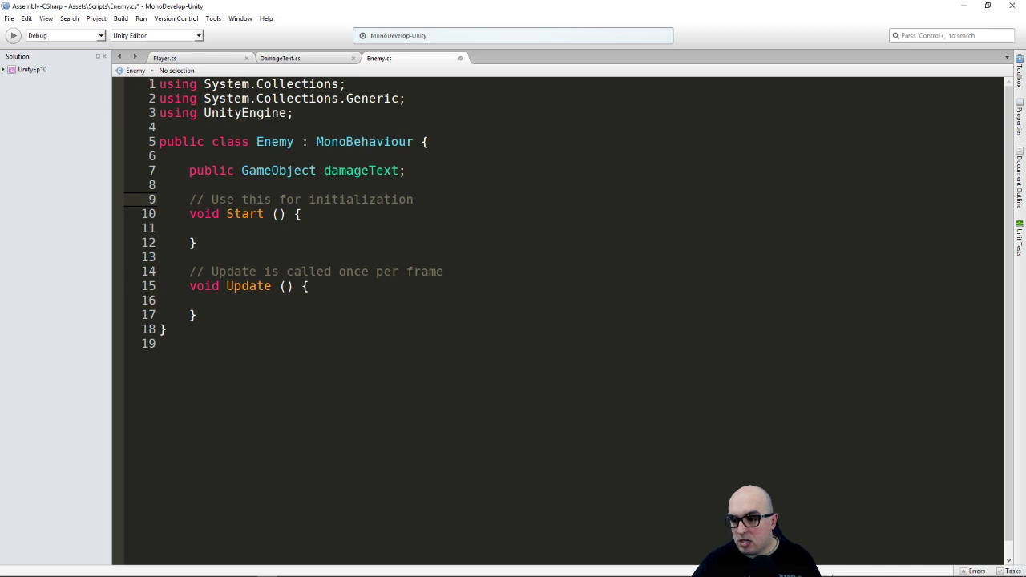
key("shift+Down")
key("shift+Down")
key("shift+Down")
key("shift+Down")
key("shift+Down")
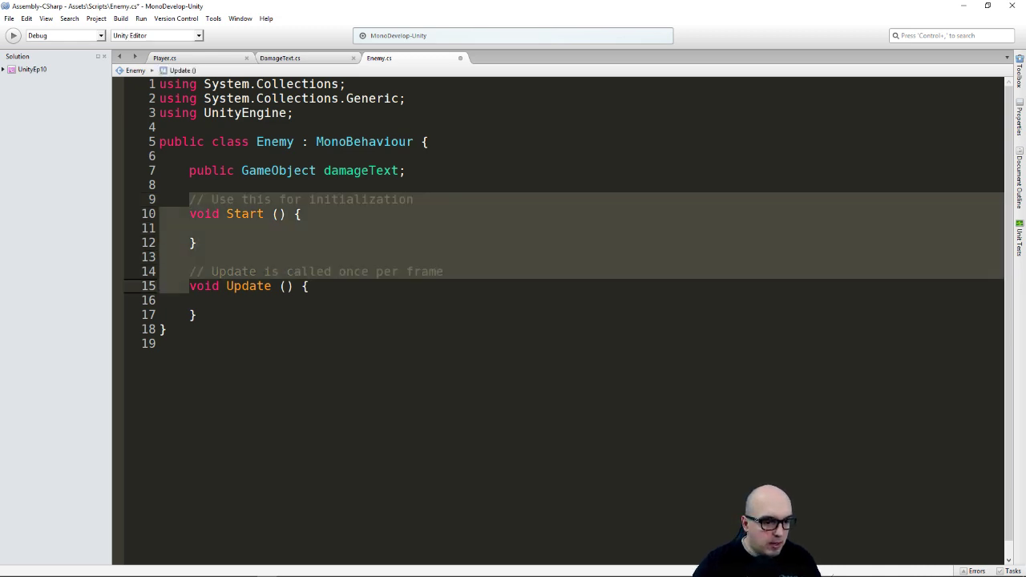
key("shift+Down")
key("shift+Down")
key("shift+End")
key("Delete")
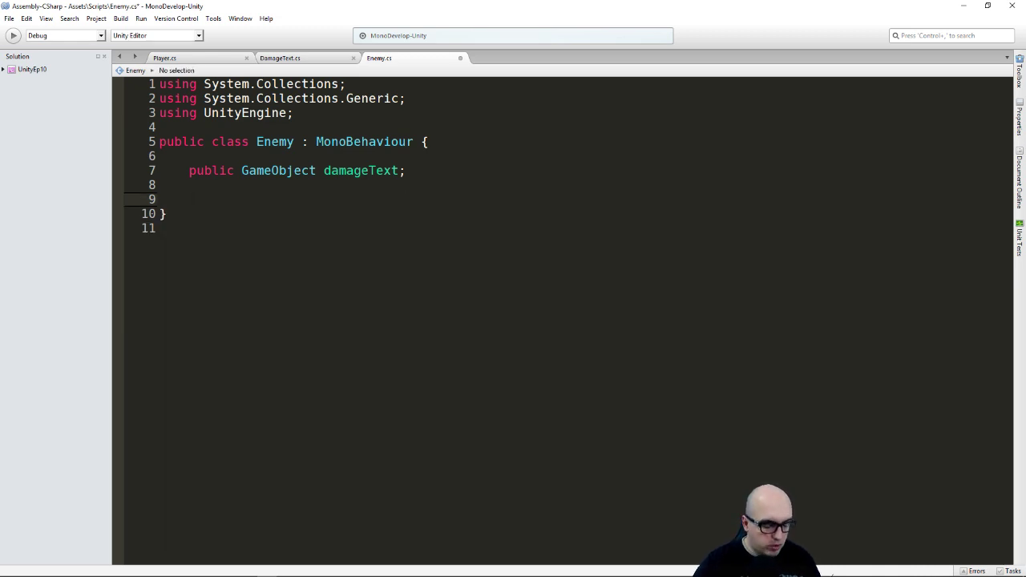
- Write an empty public void EnemyHit(string value) method below the damageText field
type("publi")
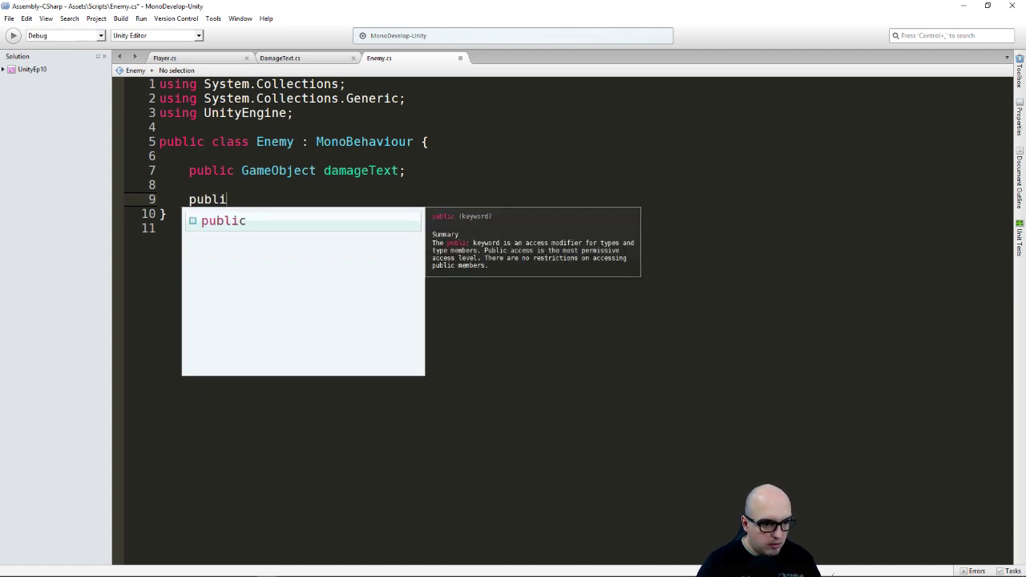
type("c ")
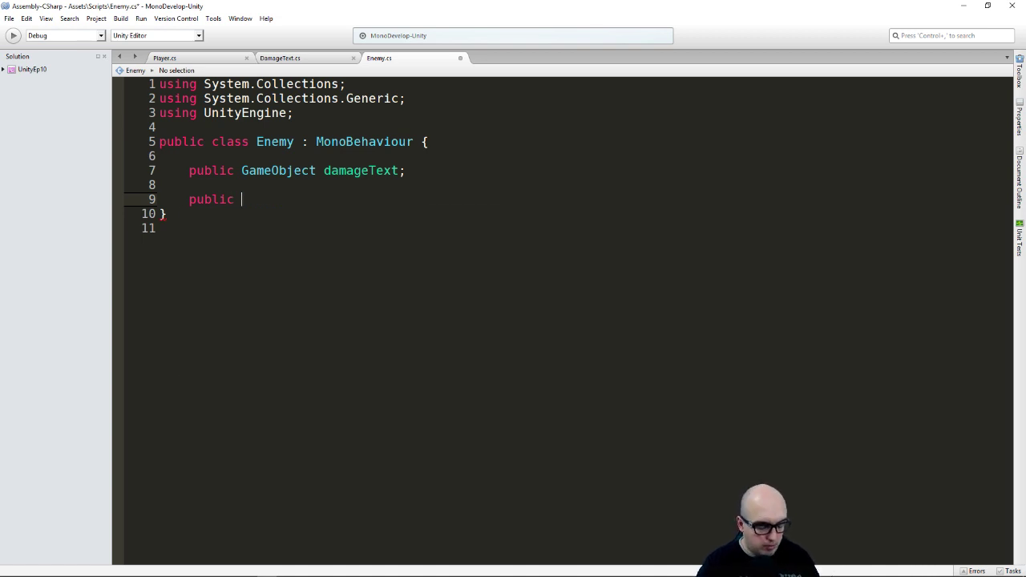
type("void ")
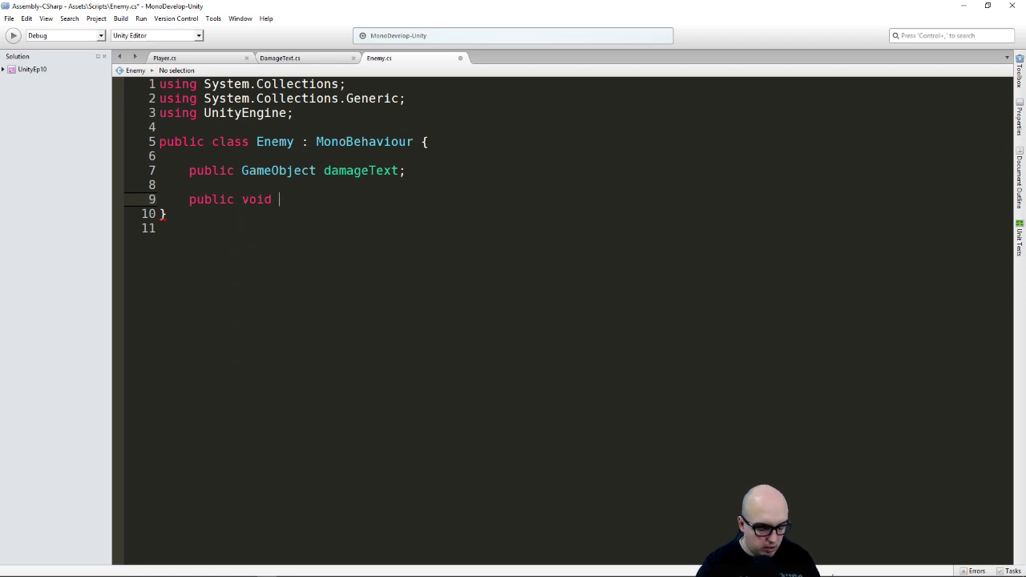
type("Enem")
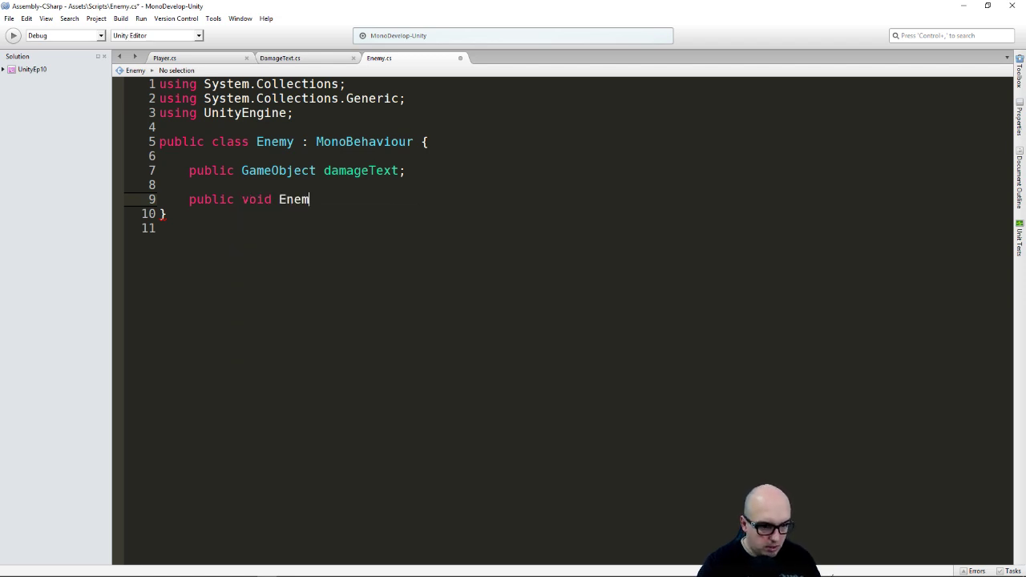
type("yHit")
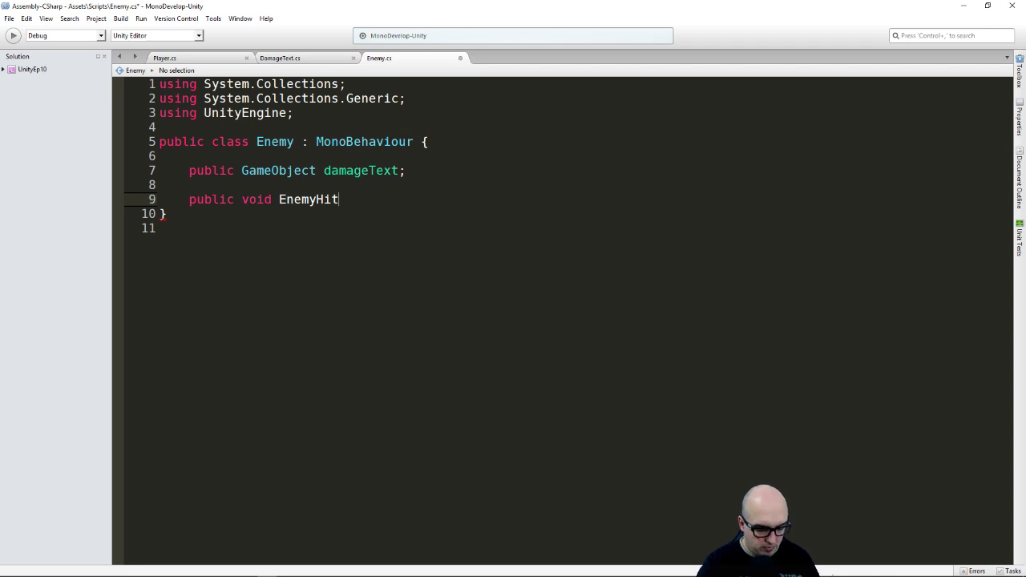
type("()")
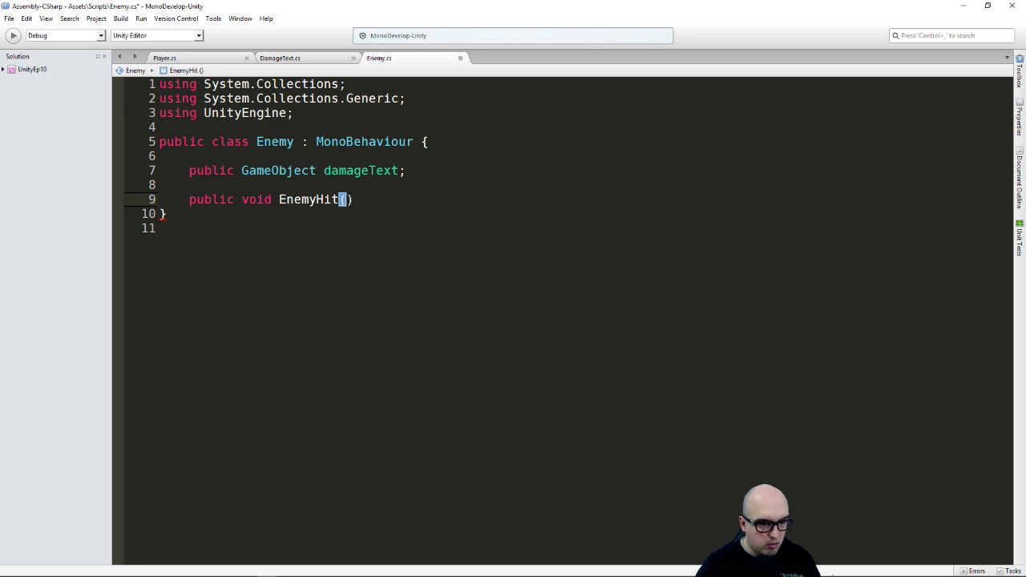
type("str")
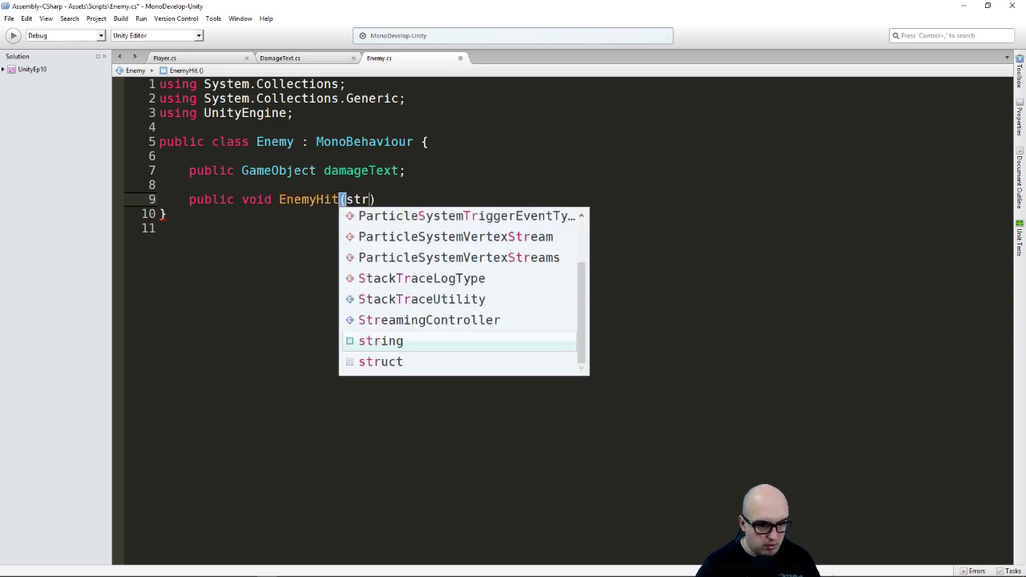
key("Tab")
type(", ")
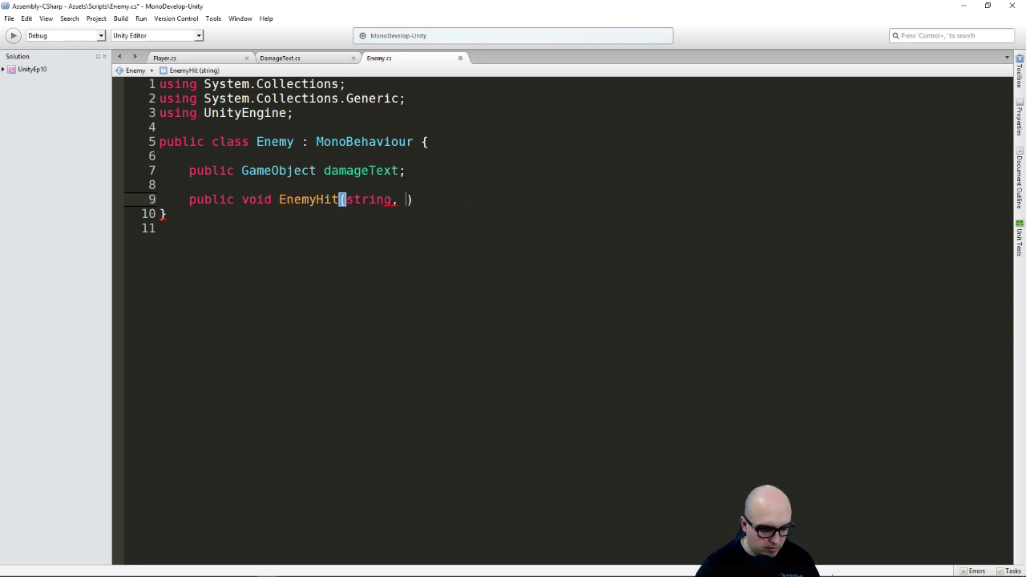
type("val")
key("BackSpace")
key("BackSpace")
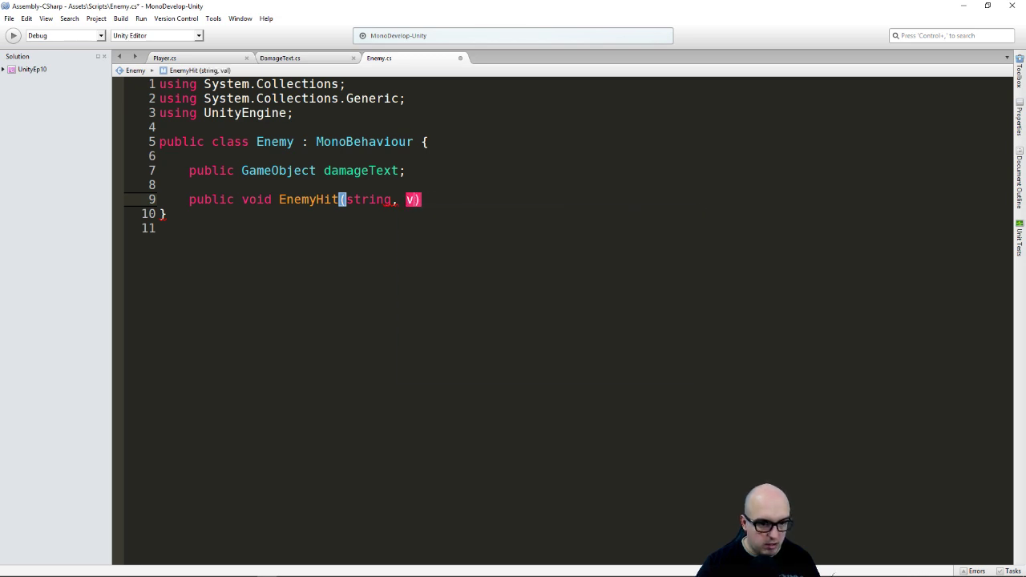
key("BackSpace")
key("BackSpace")
key("BackSpace")
type("value)")
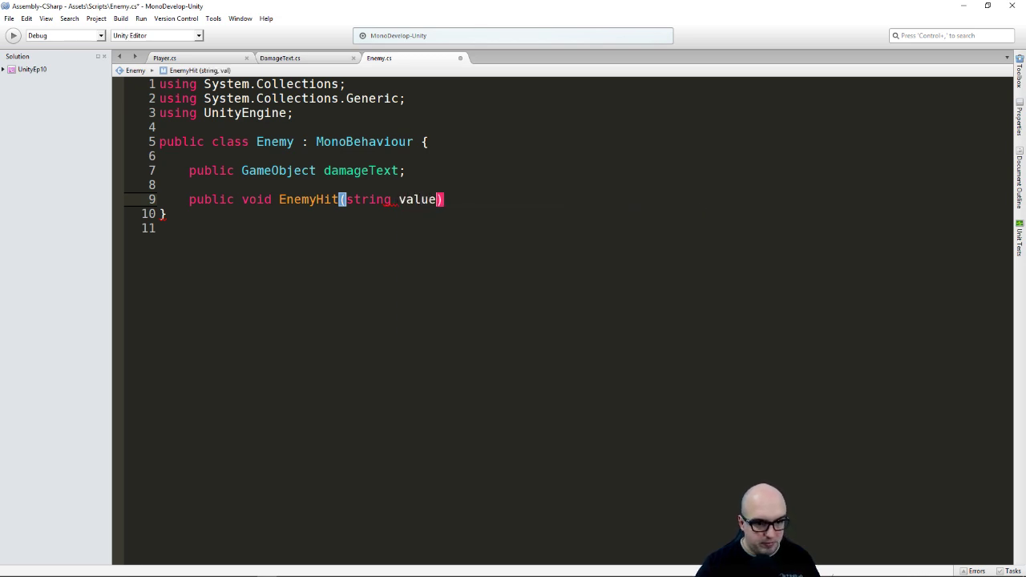
type(" {")
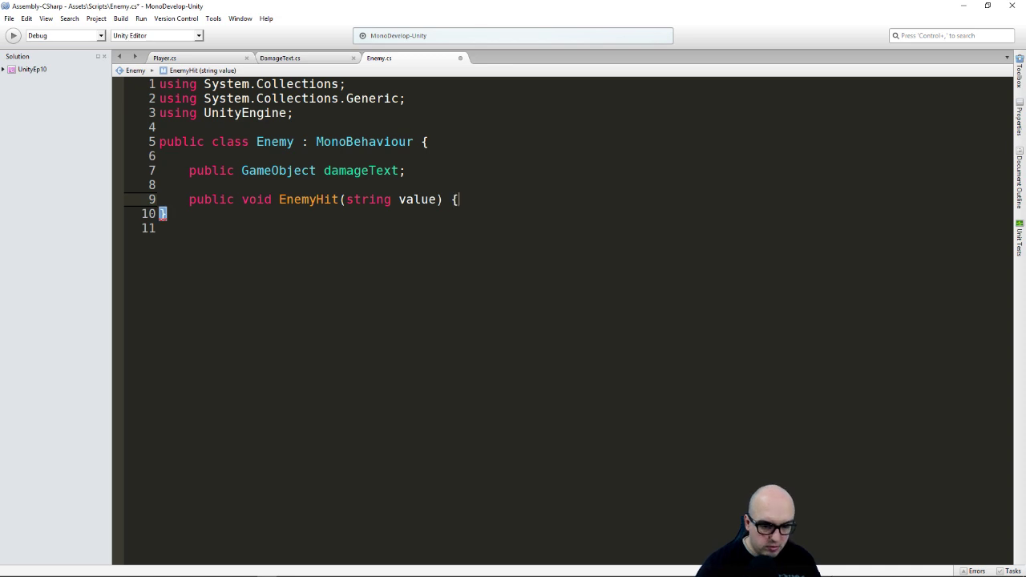
key("Return")
key("Return")
key("Return")
type("}")
key("Up")
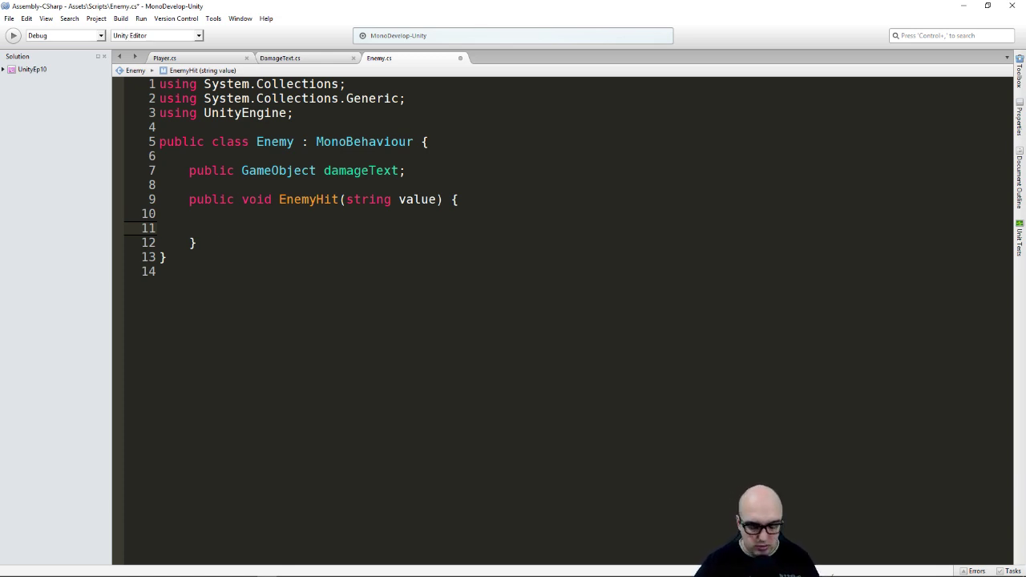
- Add an empty if (damageText != null) { } block inside EnemyHit
type("if")
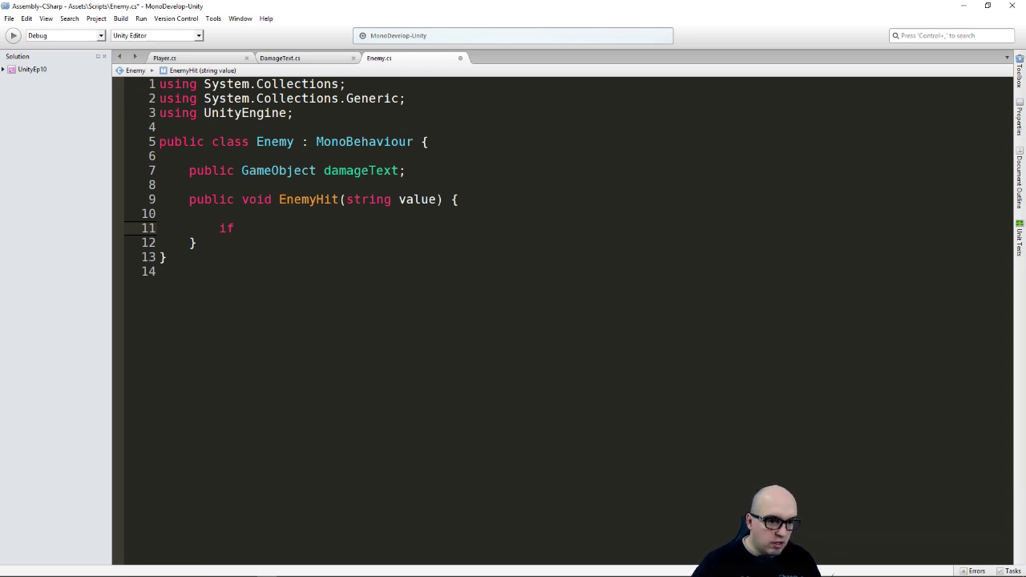
double_click(379, 173)
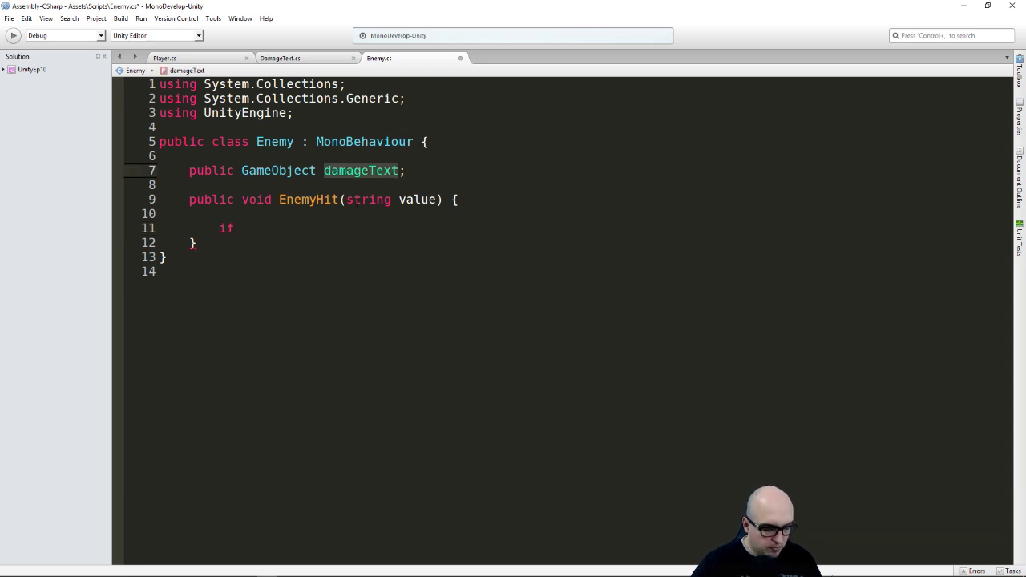
left_click(259, 227)
type("damageText")
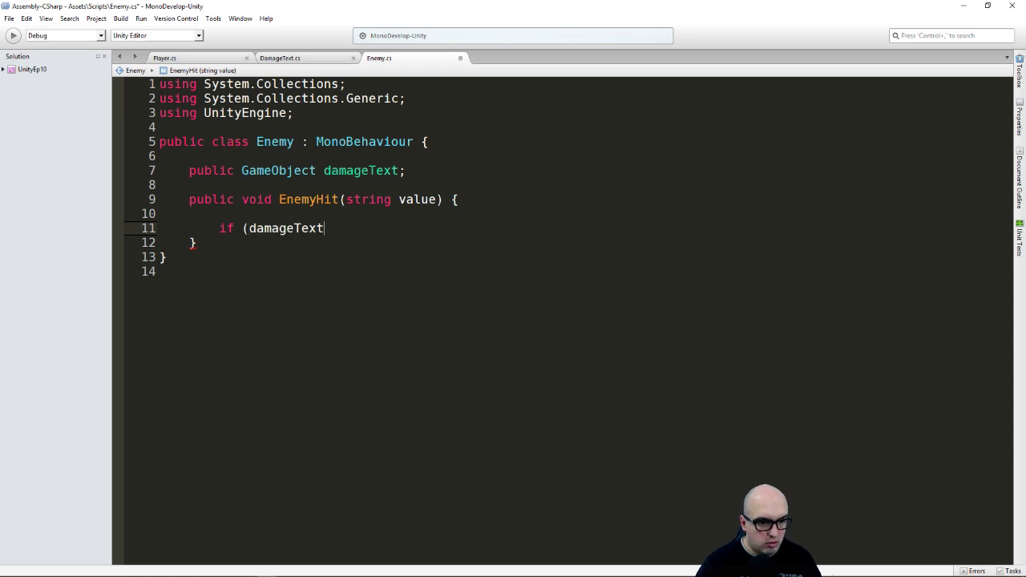
type(" !")
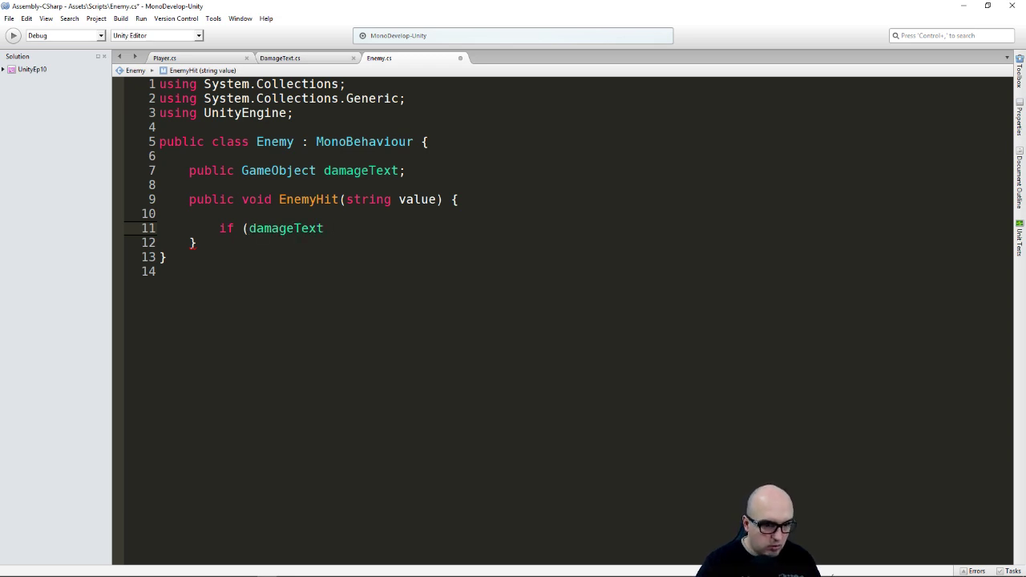
type("= ")
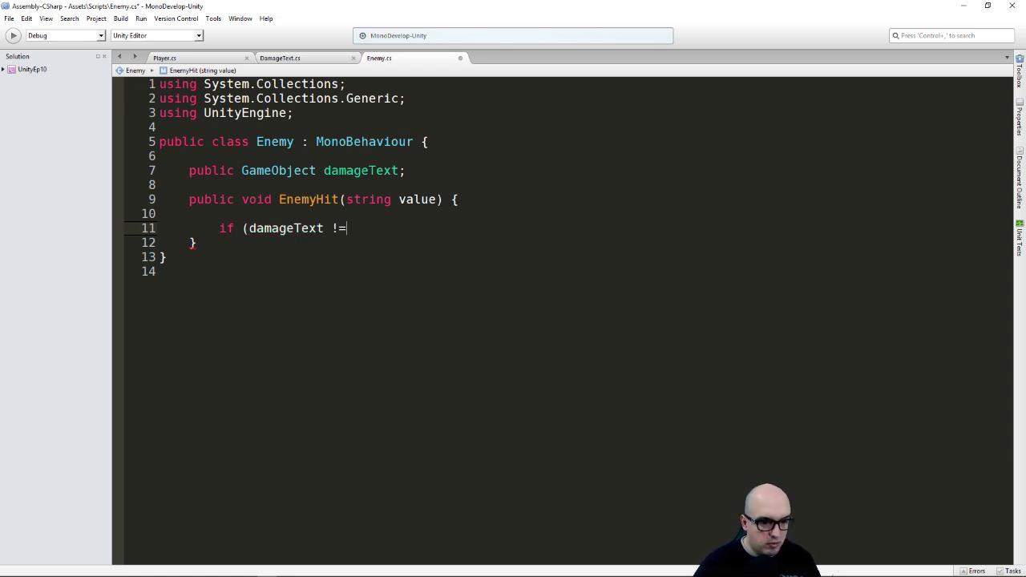
type("null) ")
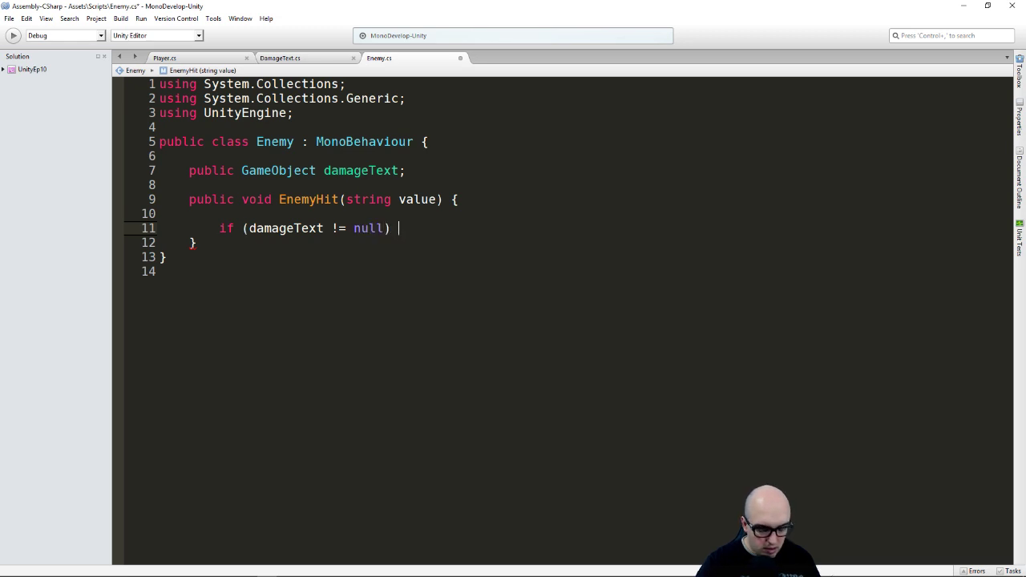
type("{")
key("Return")
key("Return")
key("Return")
type("}")
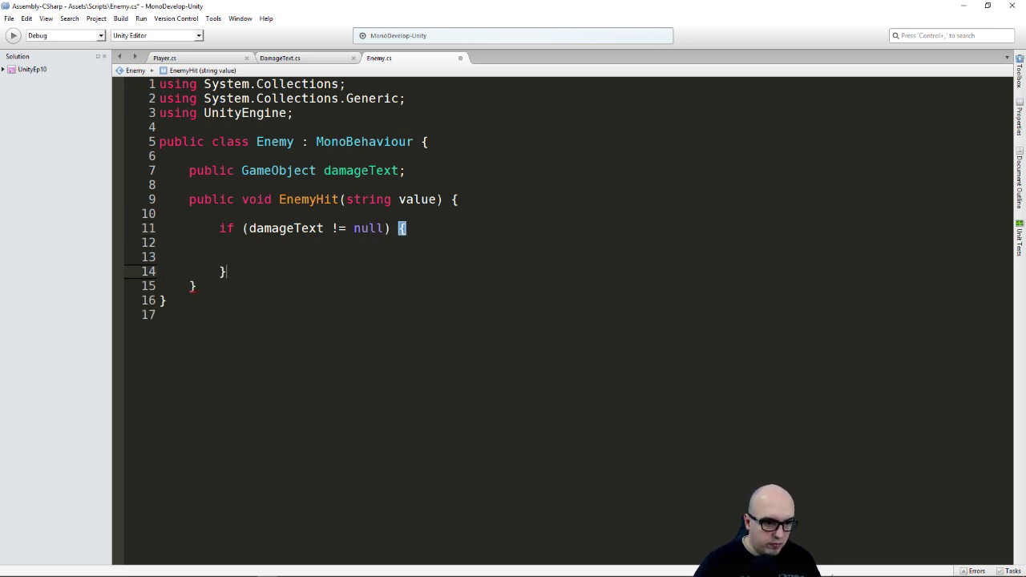
key("Up")
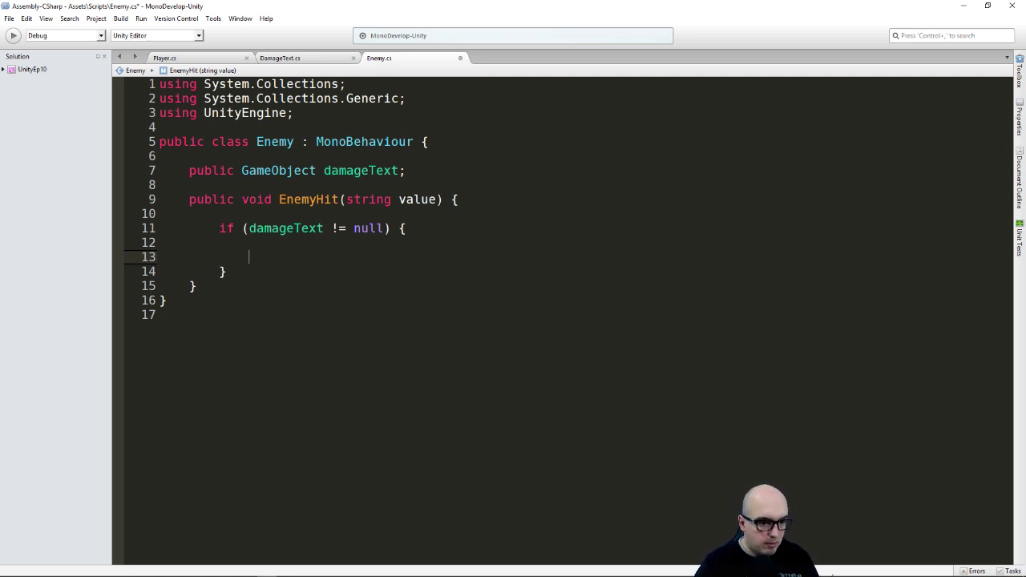
- Start line 13 with var damage = Instantiate( inside the if block
type("var")
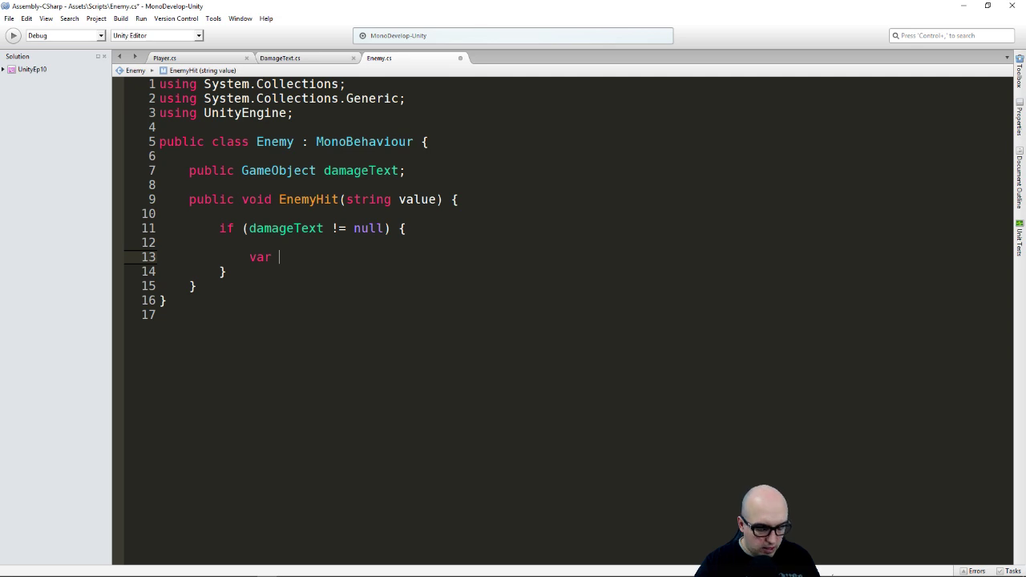
type("d")
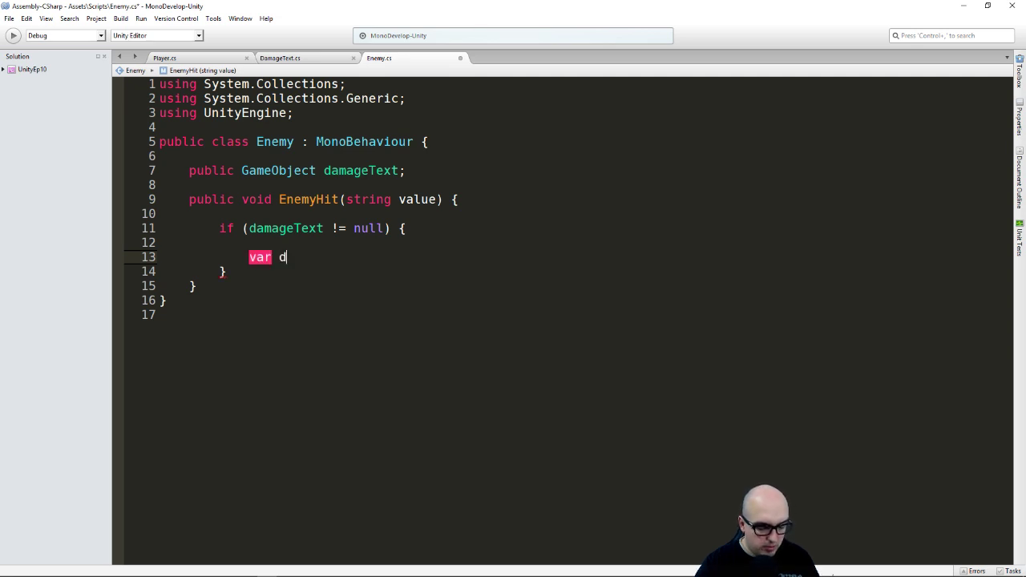
type("amege")
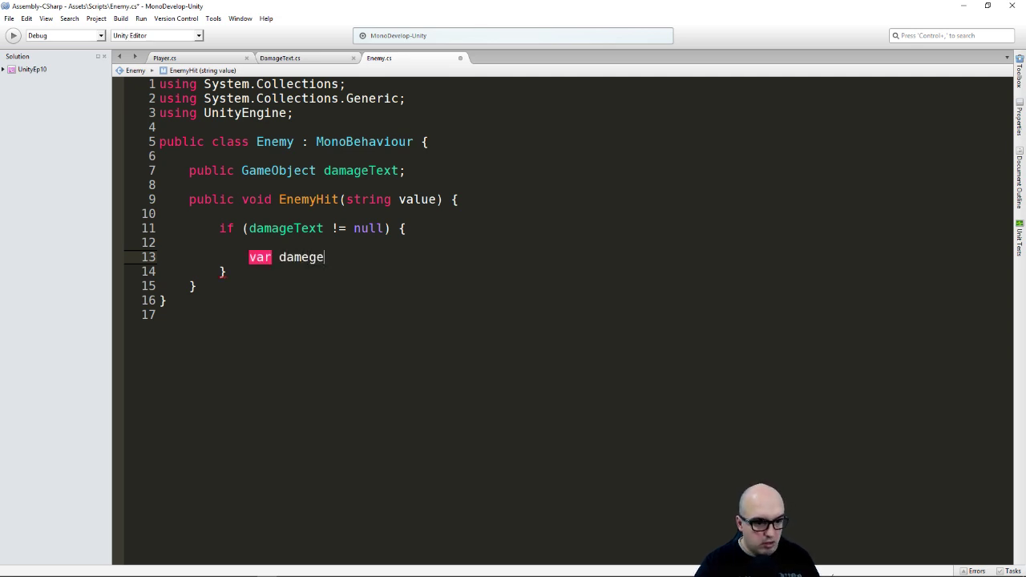
key("BackSpace")
key("BackSpace")
key("BackSpace")
type("a")
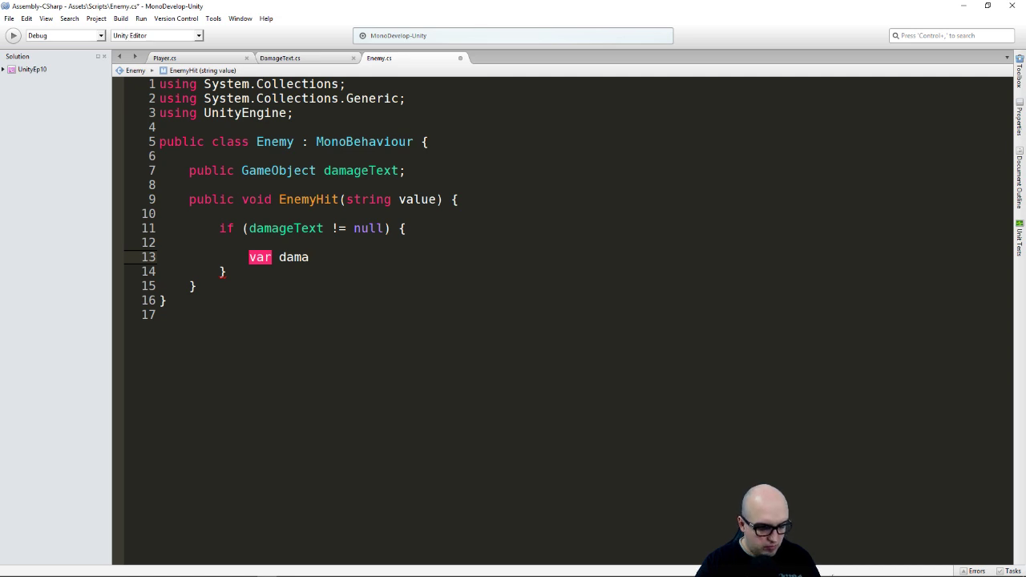
type("ge")
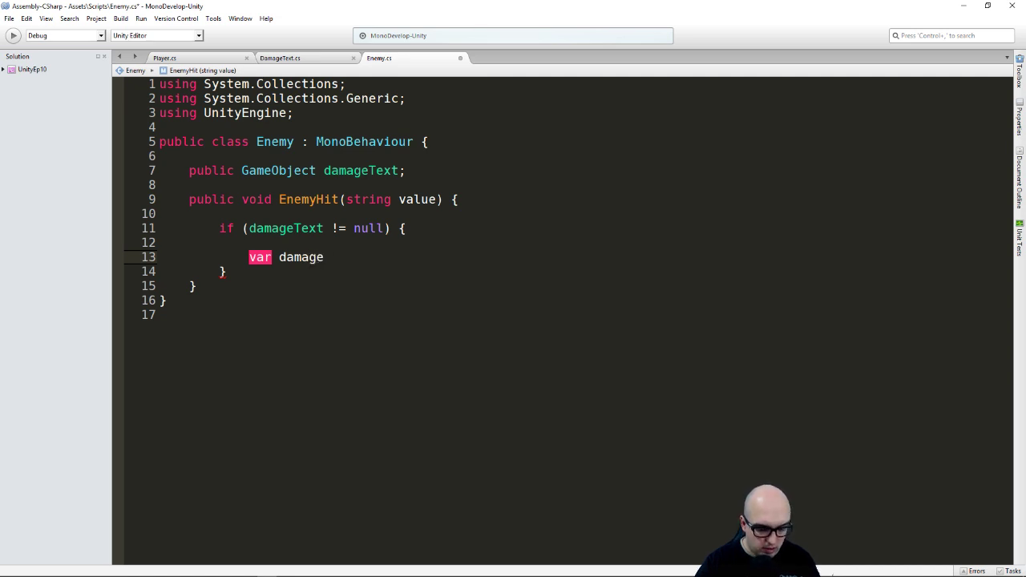
type(" = ")
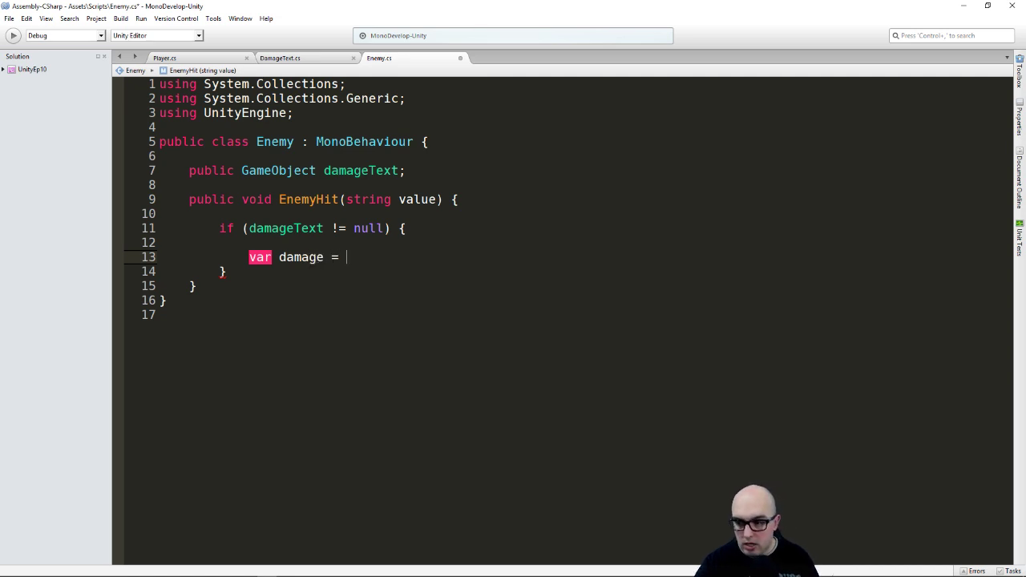
type("In")
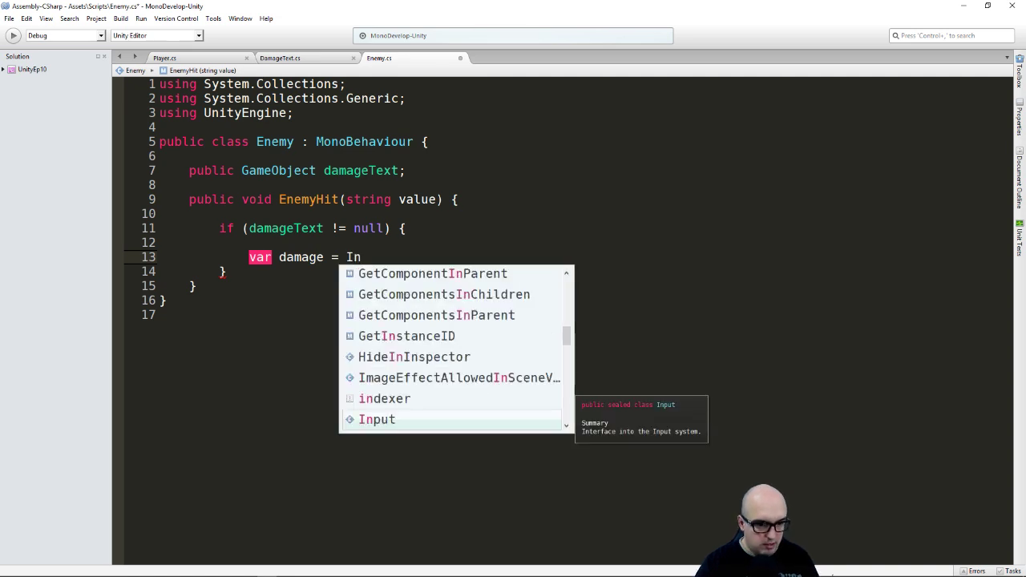
type("st")
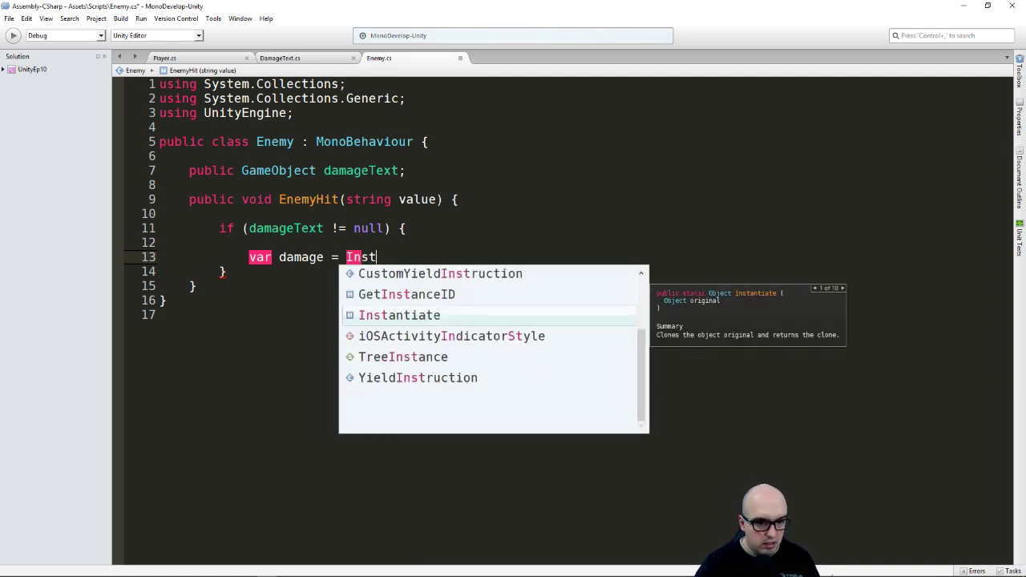
key("Tab")
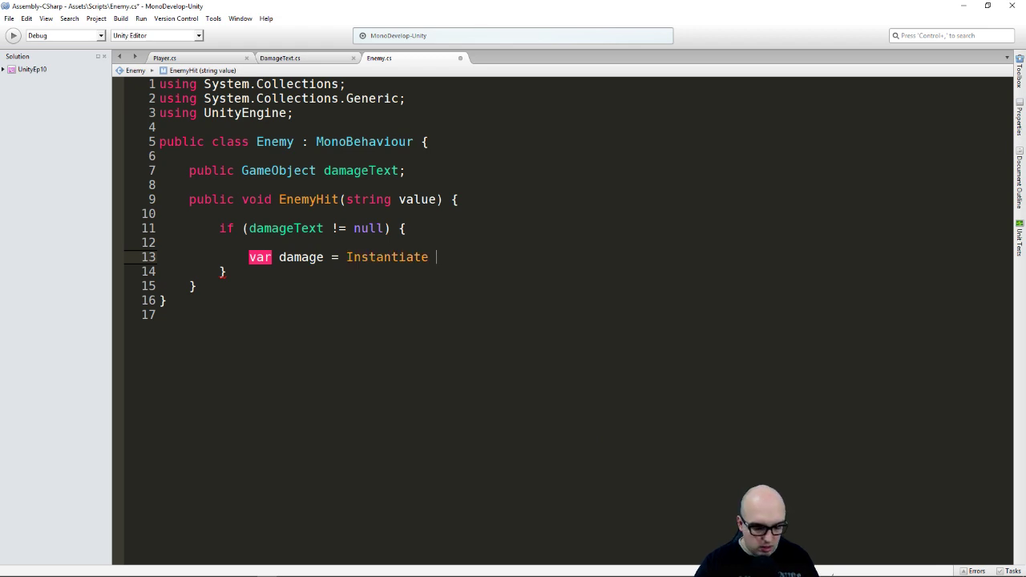
type("(")
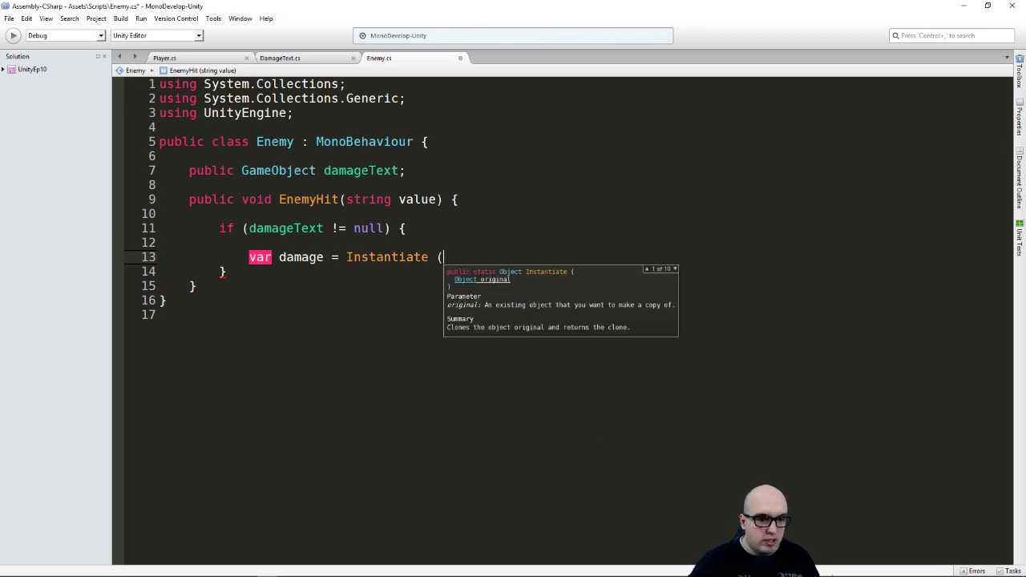
- Pass damageText, transform.position and Quaternion.identity as the Instantiate arguments
left_click(362, 172)
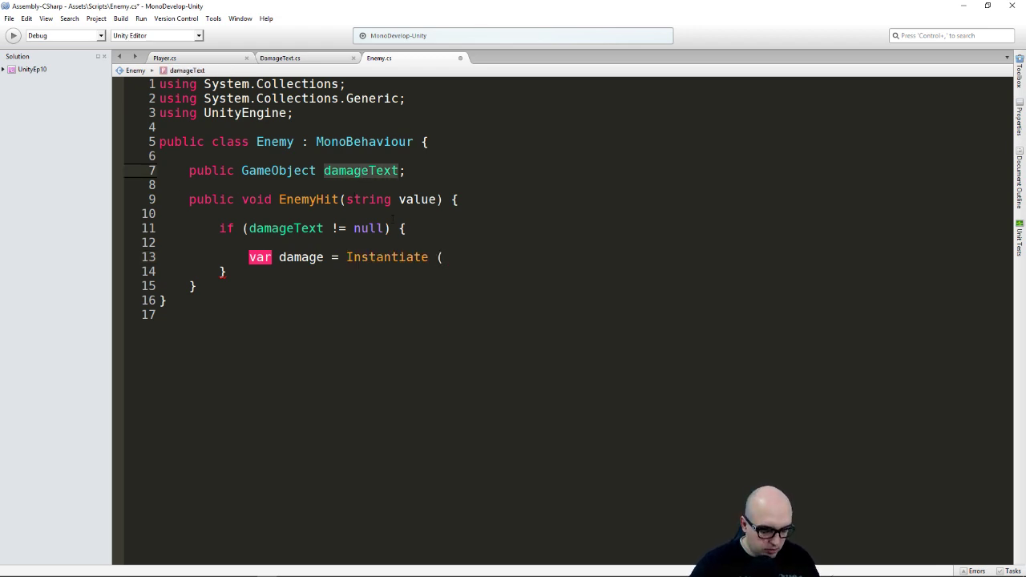
left_click(428, 228)
left_click(453, 259)
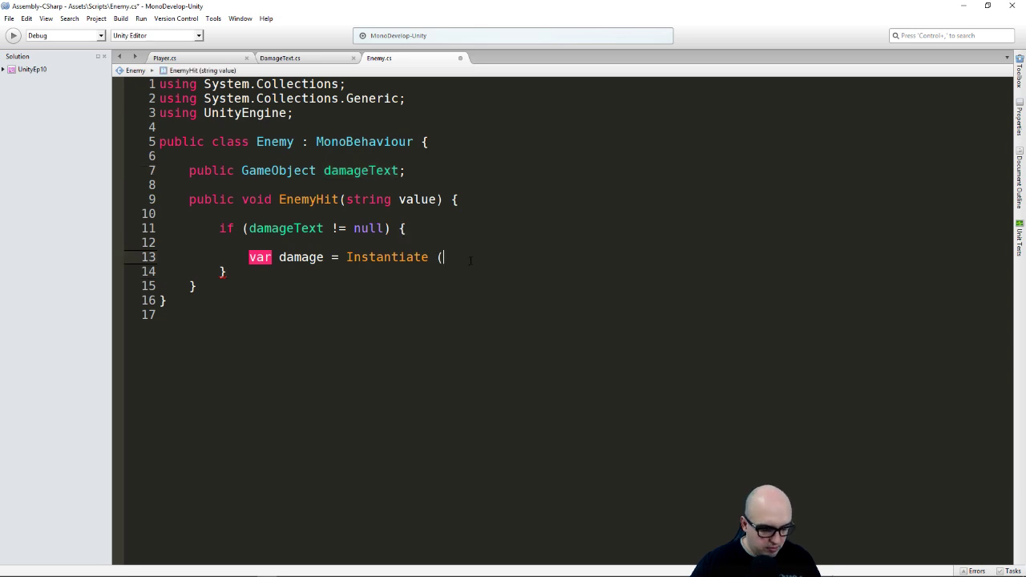
type("damageText, ")
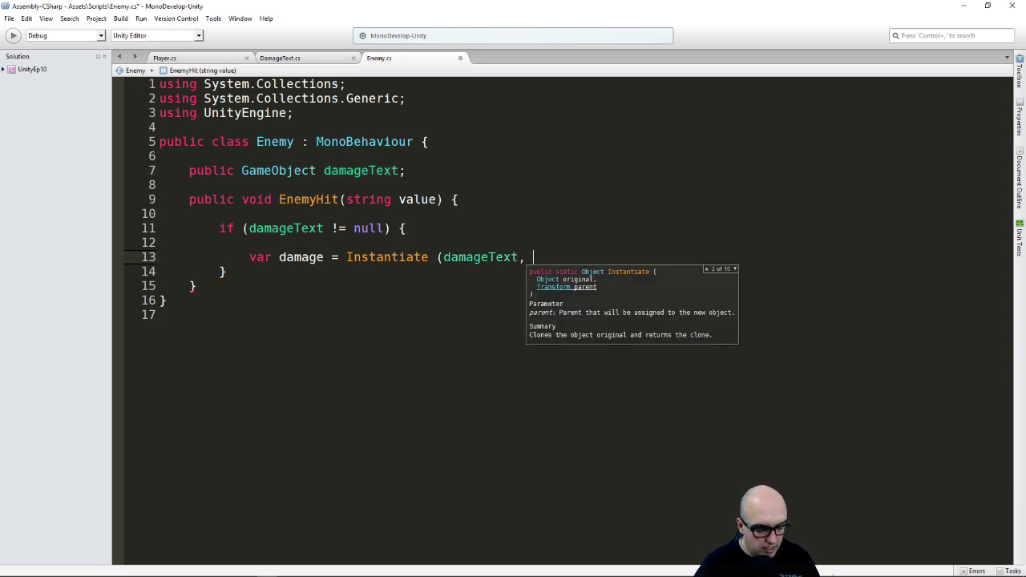
type("tr")
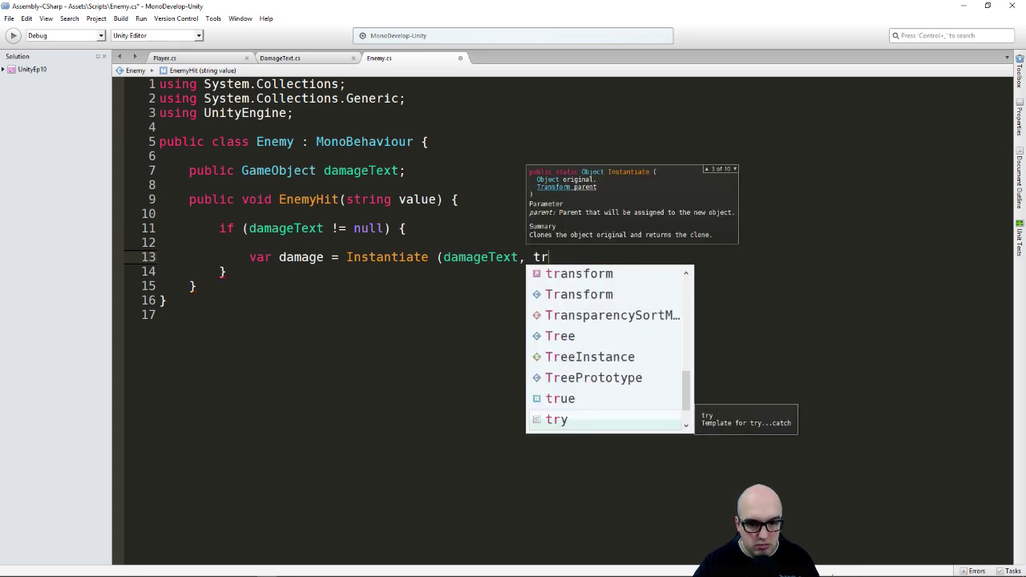
key("Up")
key("Up")
key("Up")
key("Up")
key("Up")
key("Up")
key("Up")
key("Return")
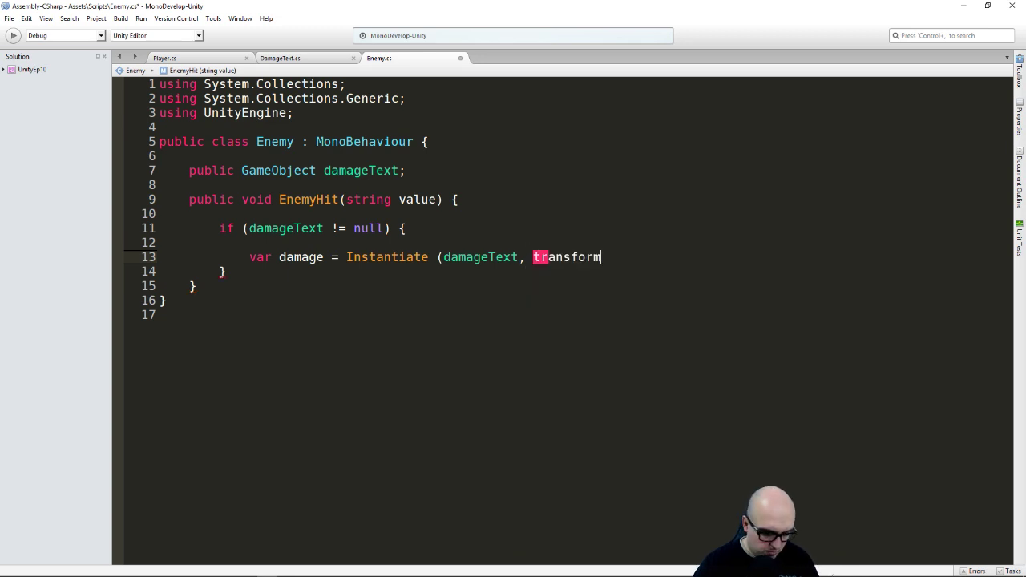
type(".pos")
key("Return")
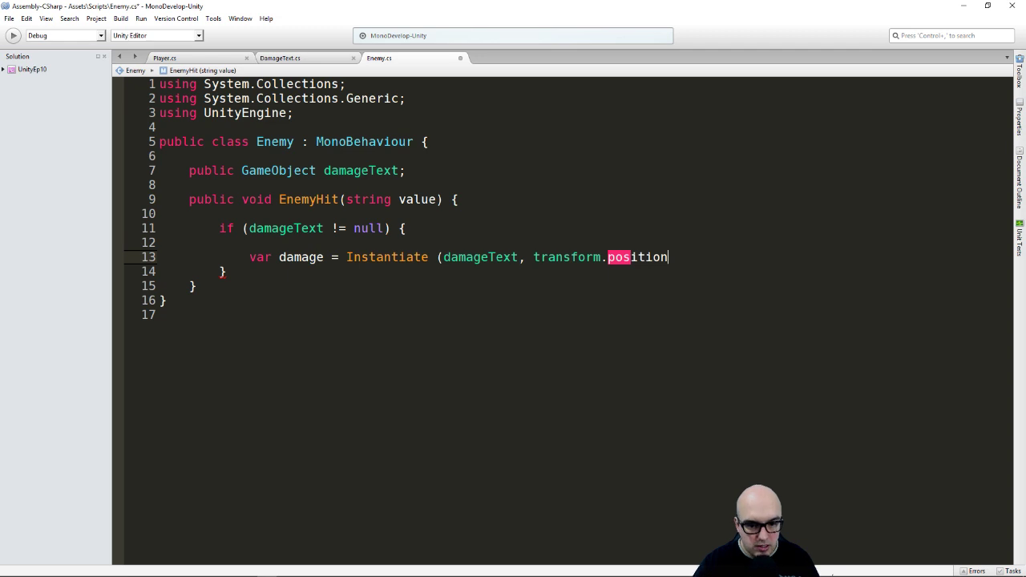
type(",")
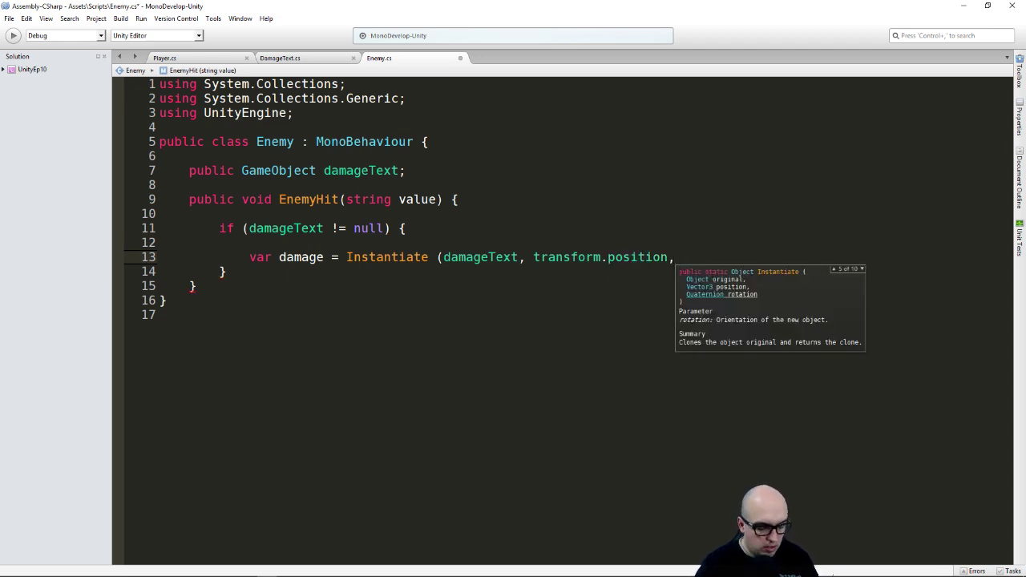
type(" Qua")
key("Return")
type(".")
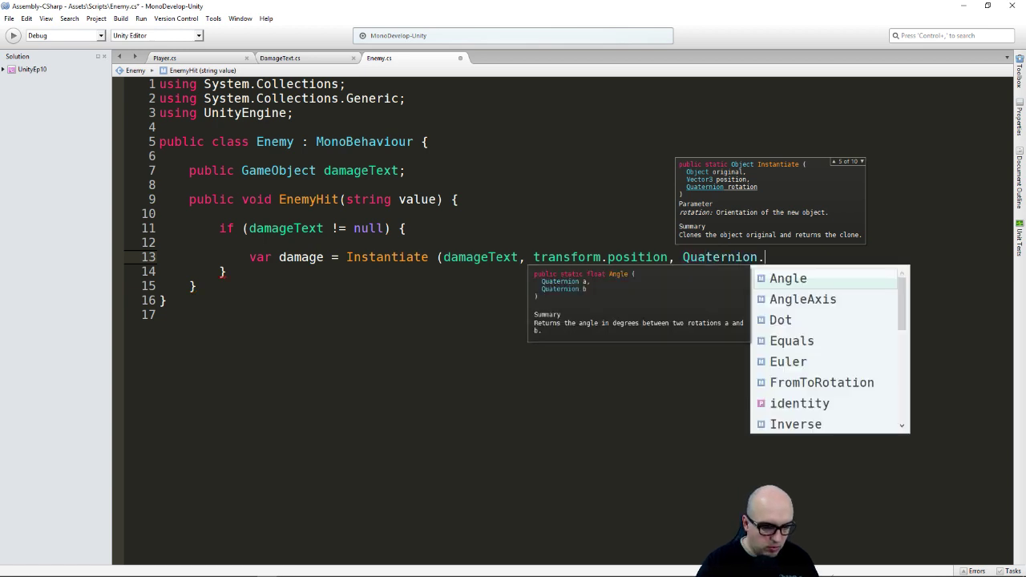
type("ide")
key("Return")
type(");")
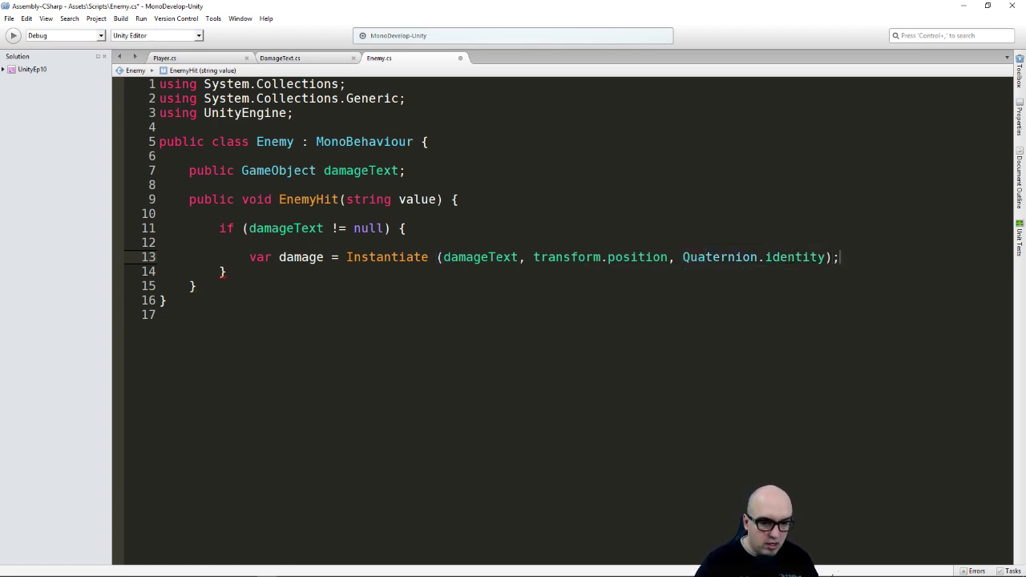
key("Return")
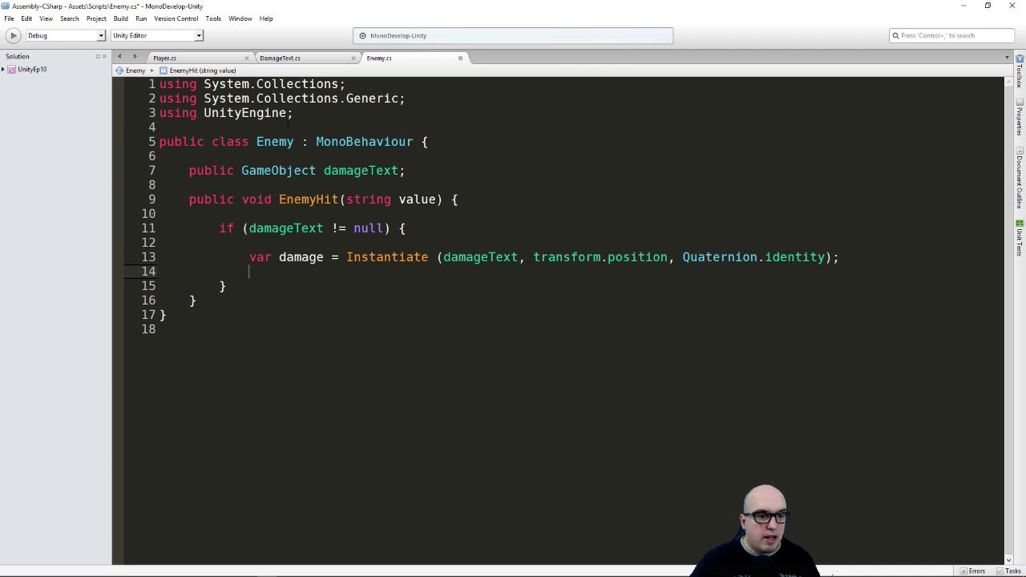
left_click(298, 61)
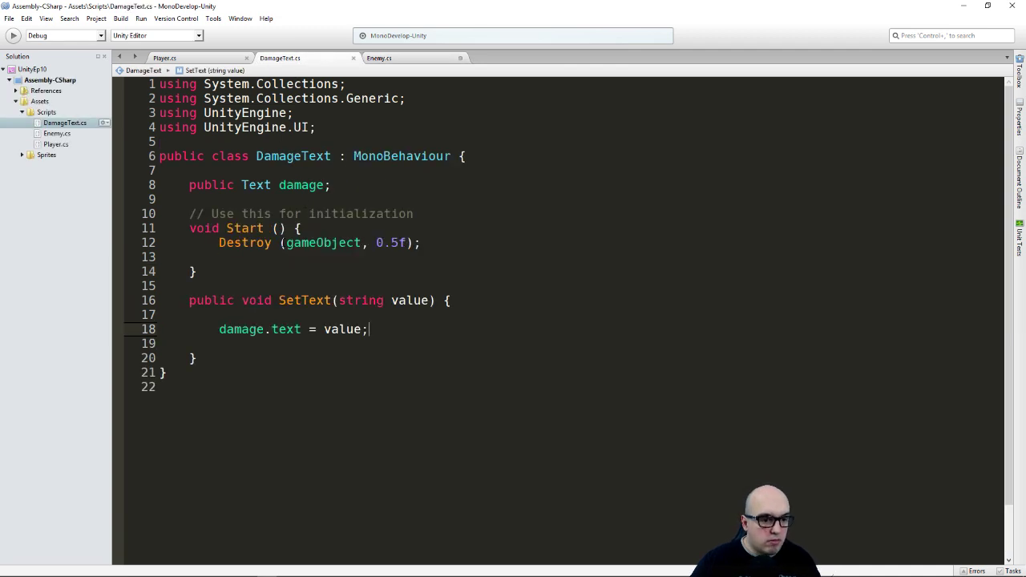
left_click(303, 301)
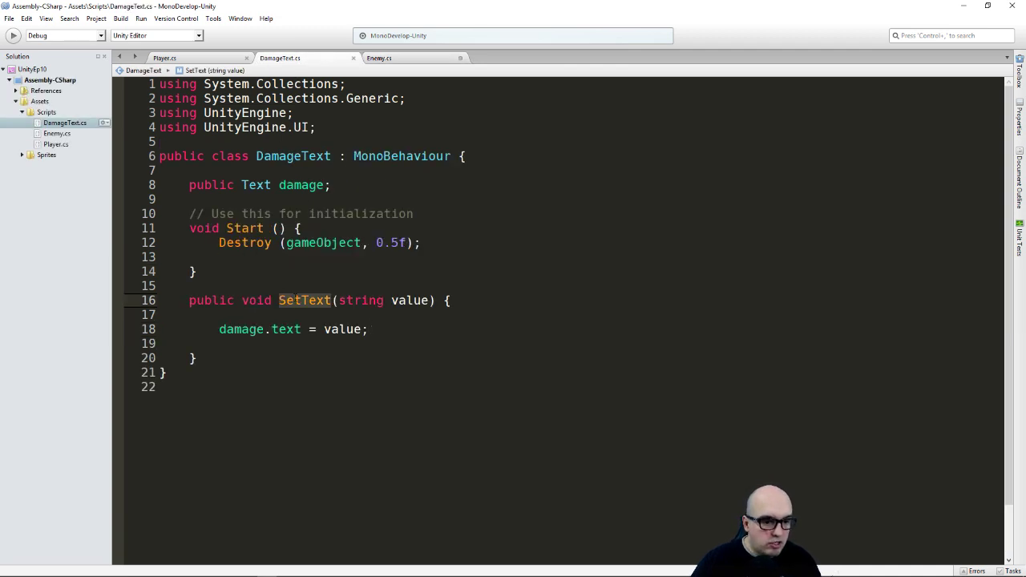
left_click(383, 59)
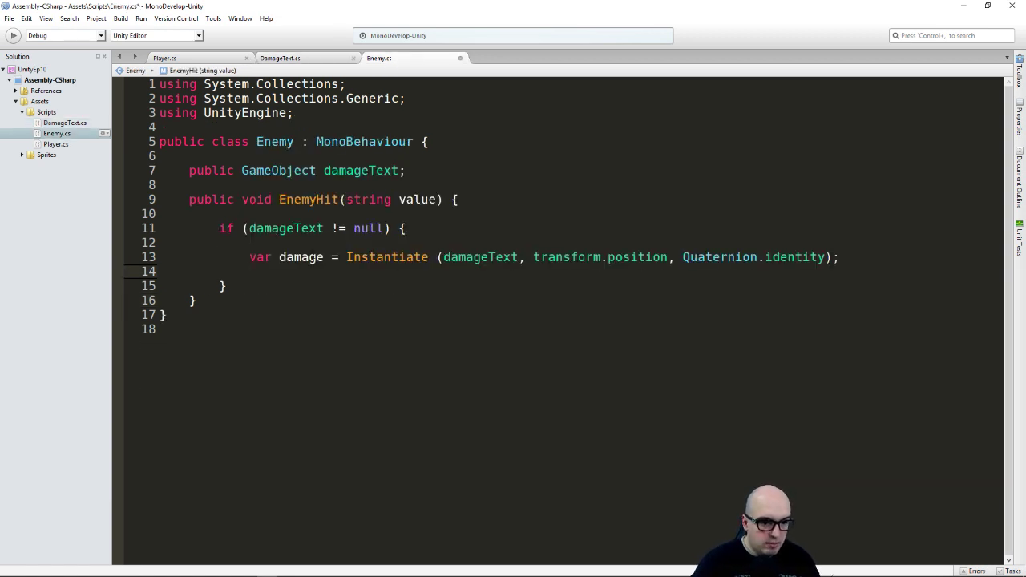
left_click(300, 257)
left_click(261, 272)
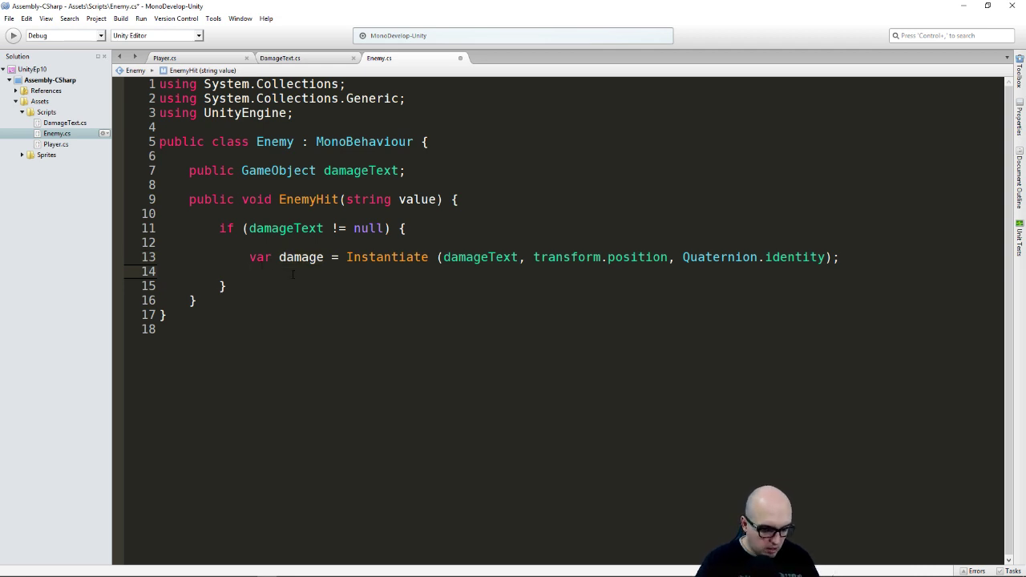
- Write damage.SendMessage("SetText", value) on line 14
type("da")
key("Return")
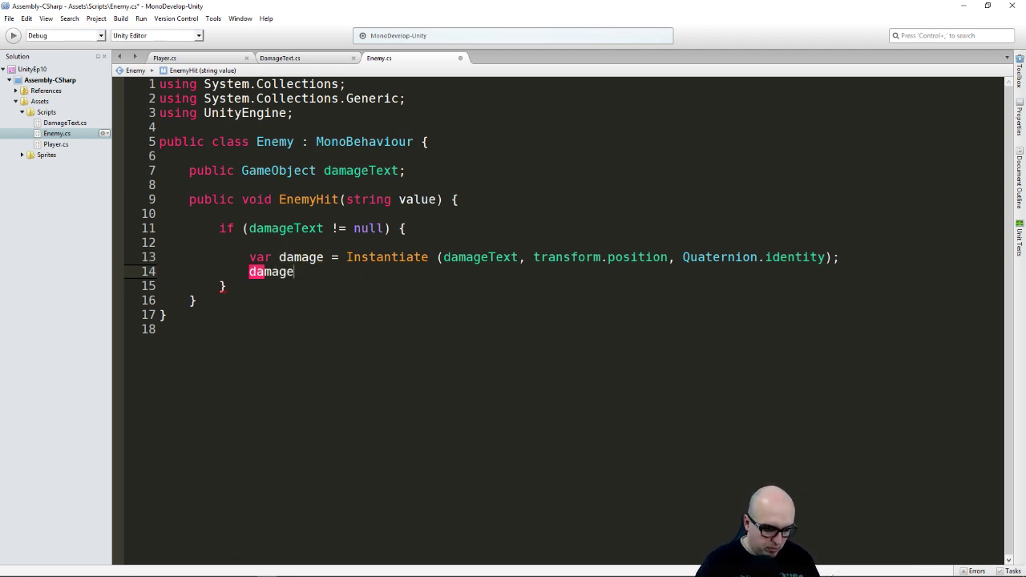
type(".Se")
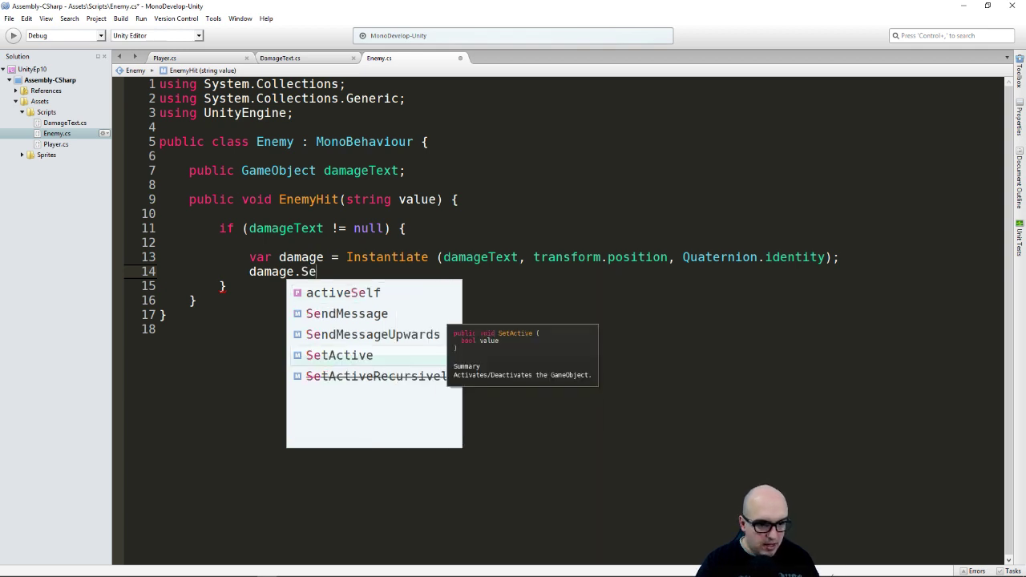
key("Return")
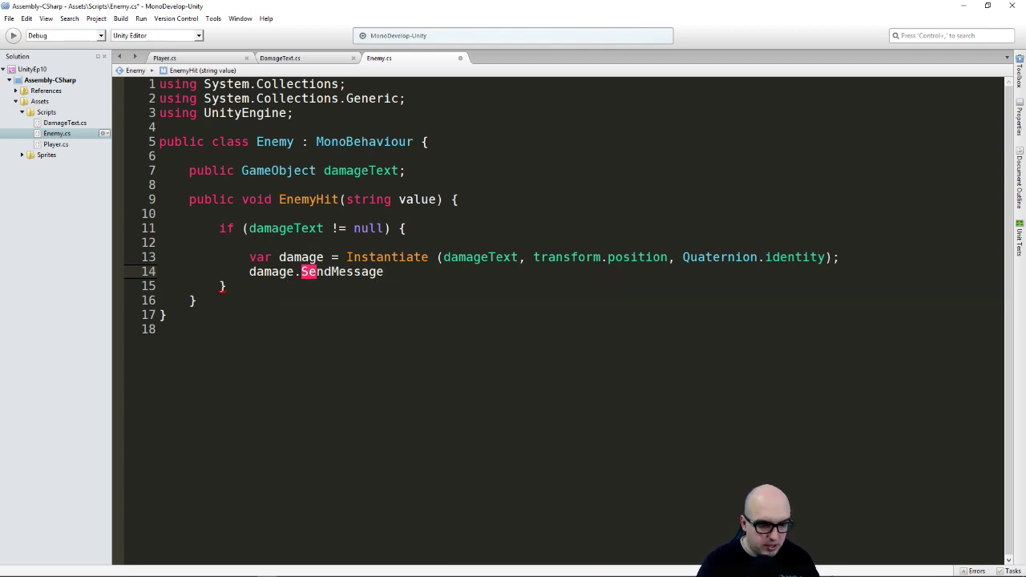
type("()")
type("\"")
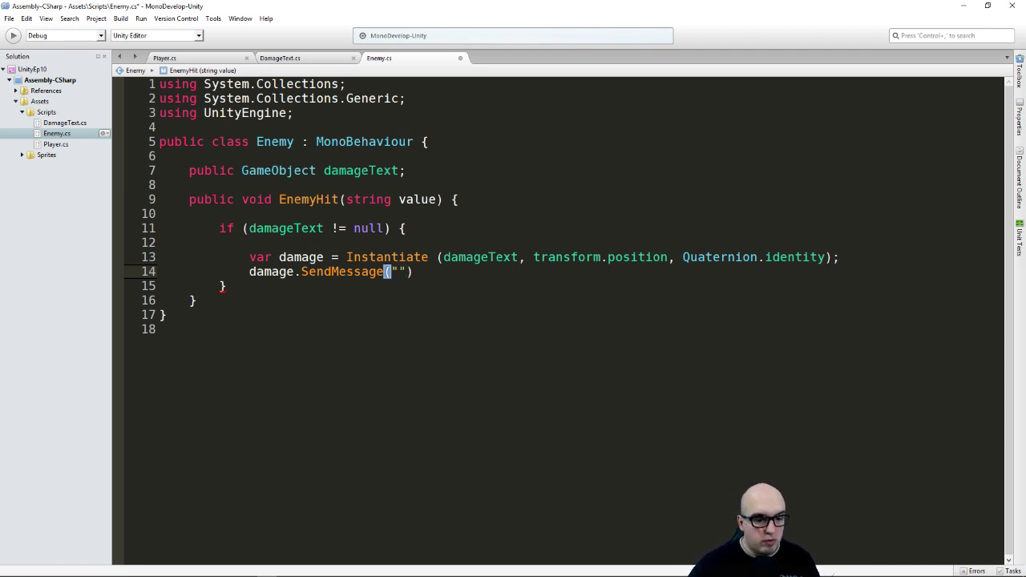
type("Set")
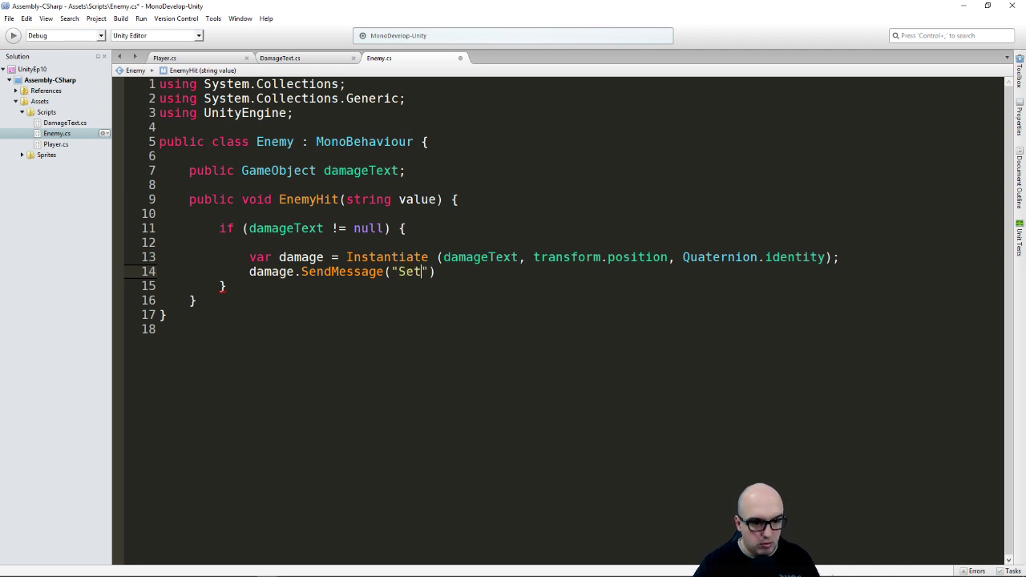
type("Tex")
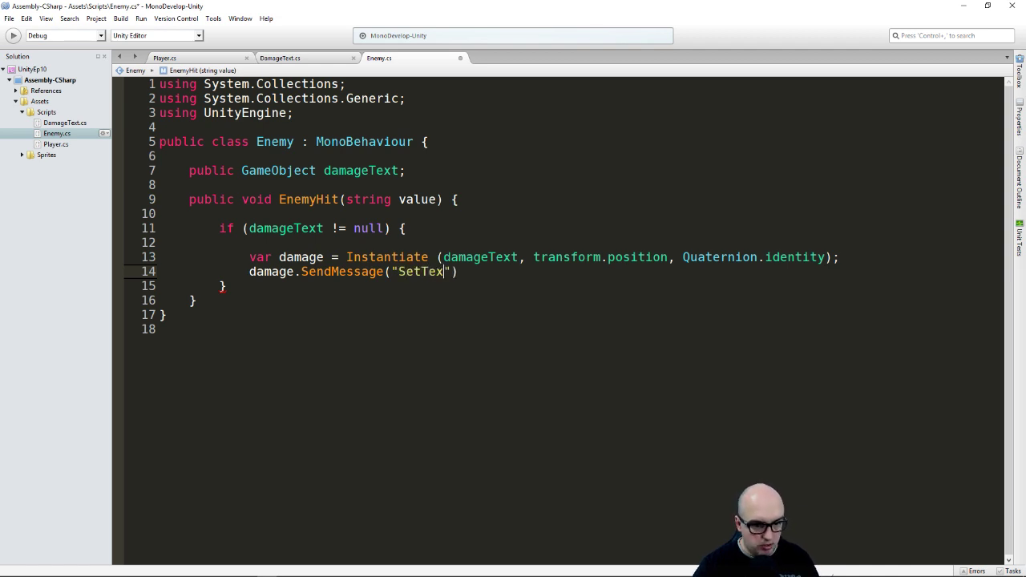
type("t\"")
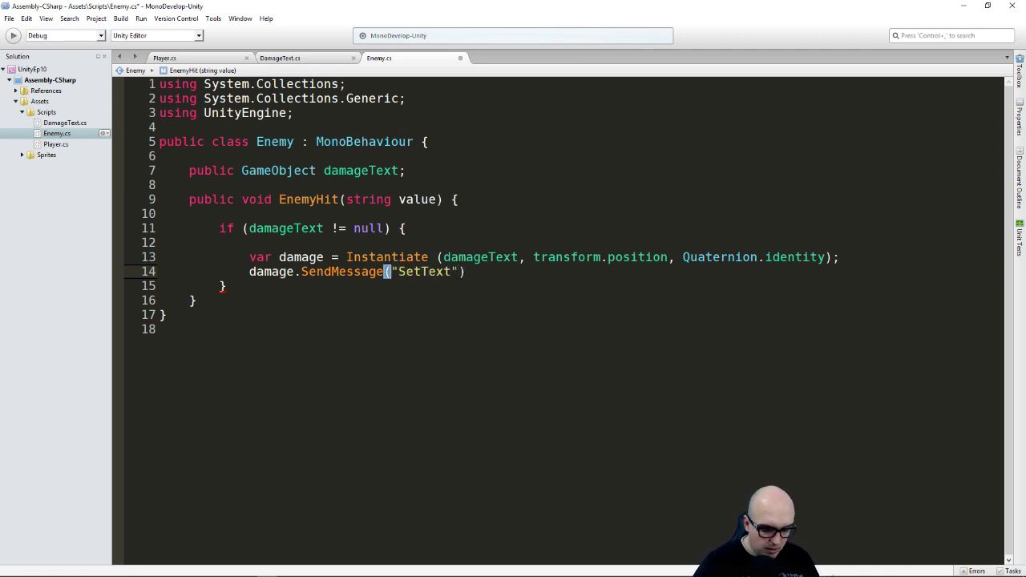
type(", ")
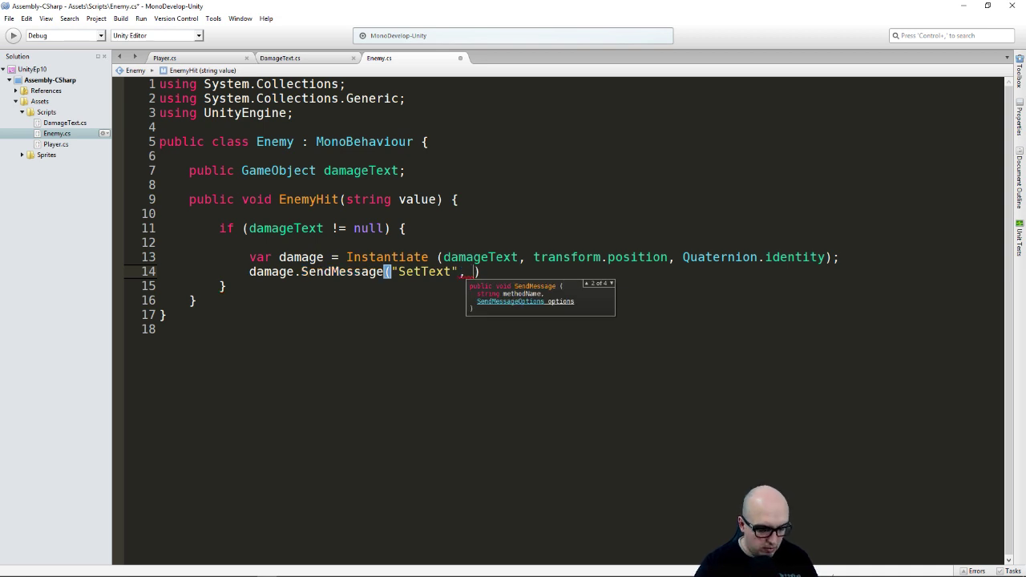
type("vale")
key("BackSpace")
key("BackSpace")
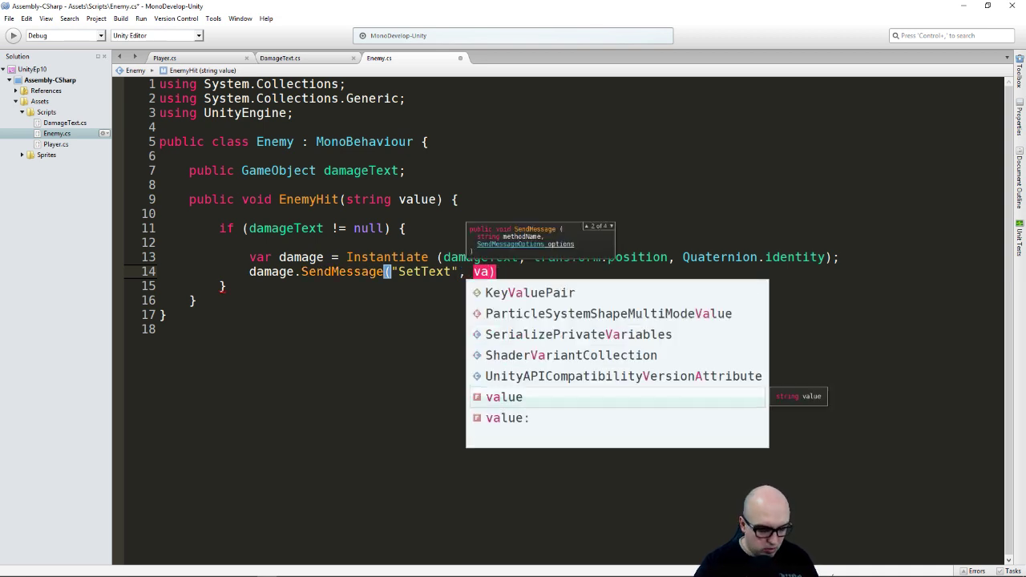
type("lu")
key("Return")
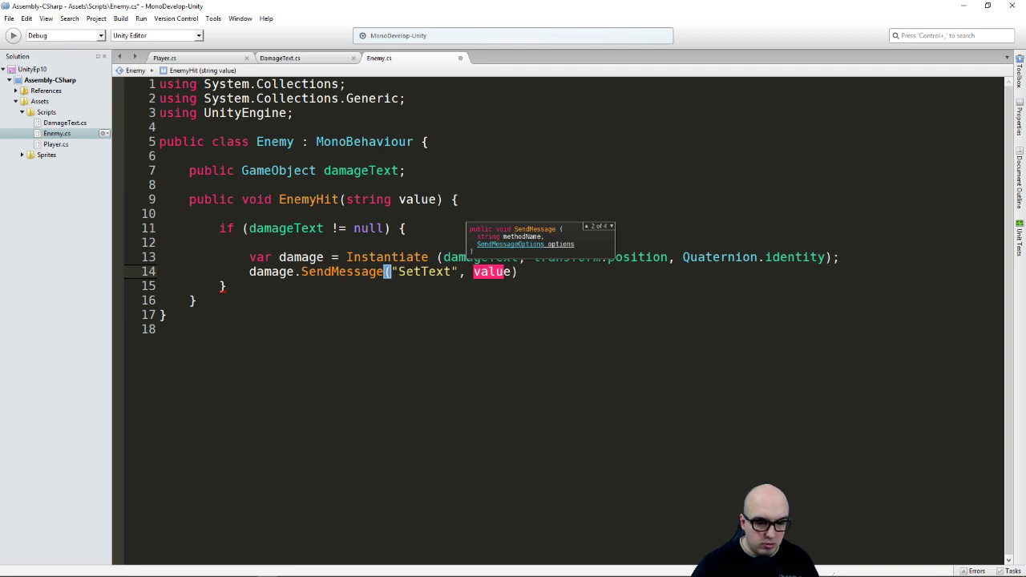
- End the line with a semicolon, save Enemy.cs and return to Unity
key("End")
type(";")
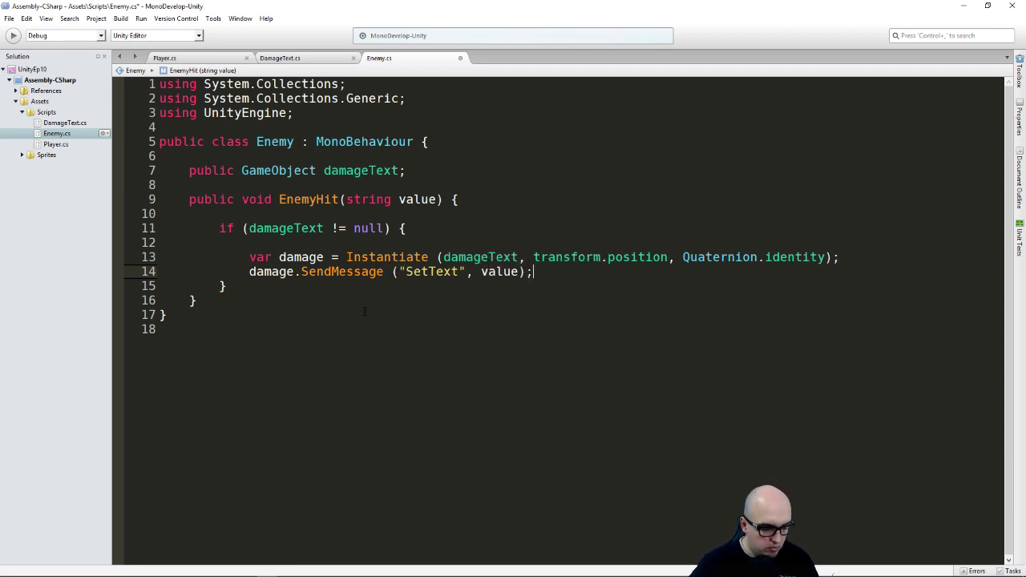
key("ctrl+s")
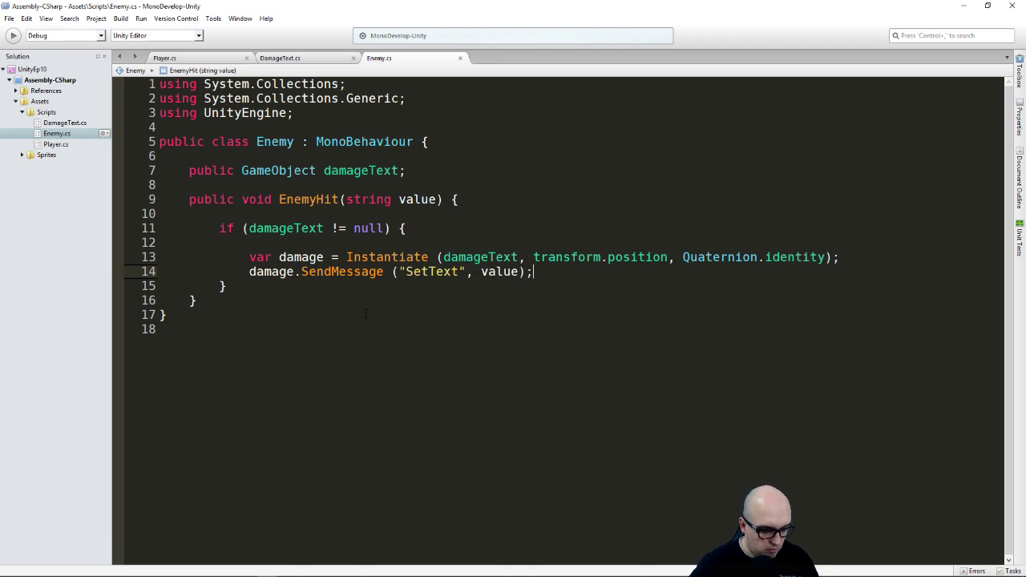
key("alt+Tab")
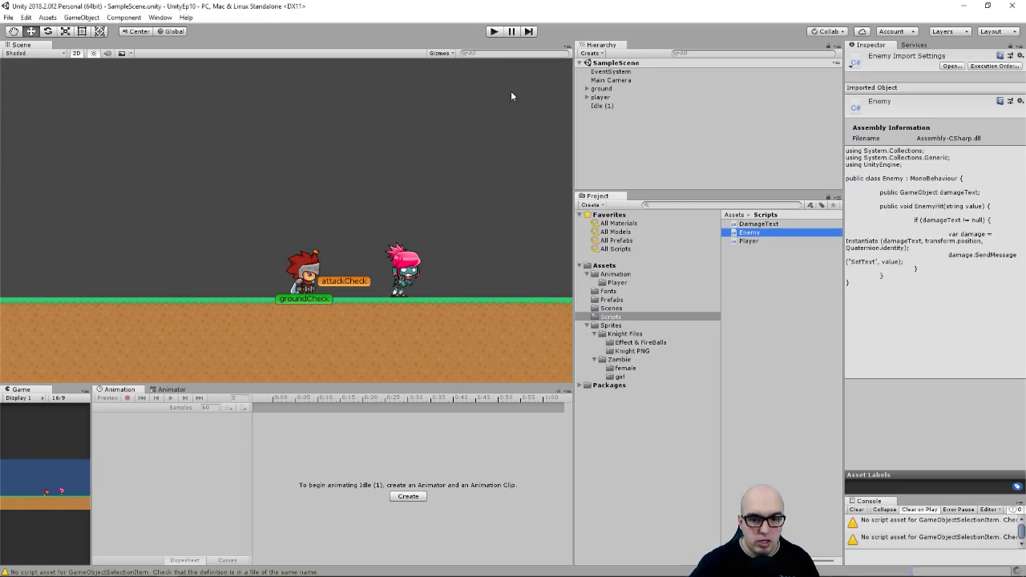
- Rename the Idle (1) object in the Hierarchy to Zombie
left_click(601, 106)
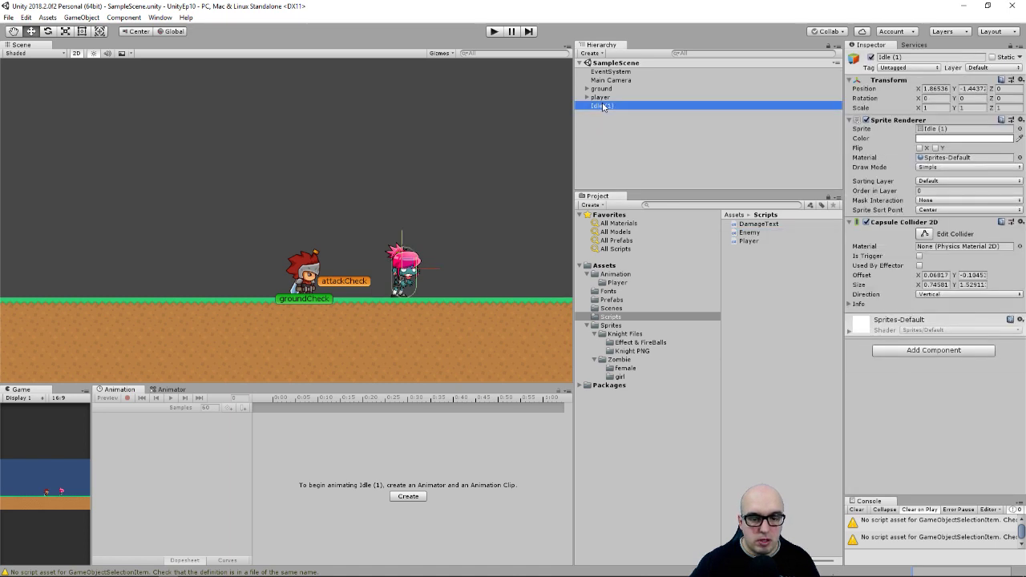
key("F2")
type("Zo")
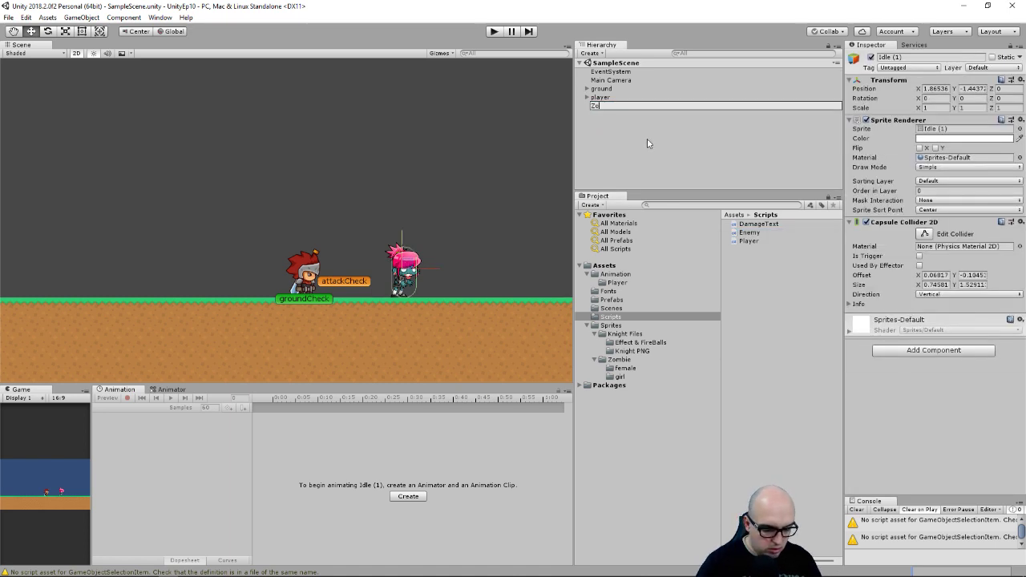
type("mbie")
key("Return")
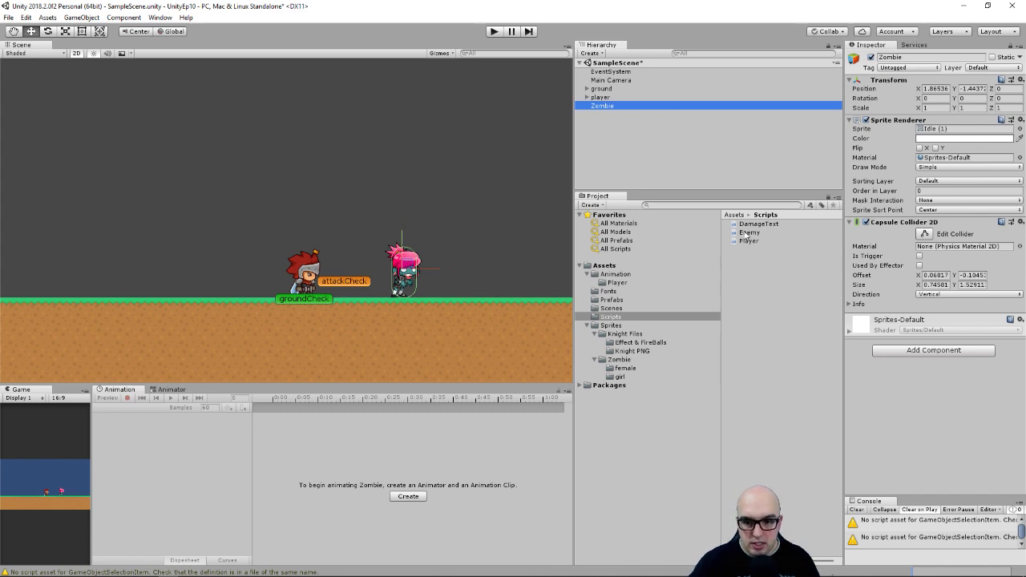
- Add the Enemy script to Zombie and assign the damageText prefab as its Damage Text
mouse_move(748, 232)
left_mouse_down()
mouse_move(793, 247)
mouse_move(929, 388)
left_mouse_up()
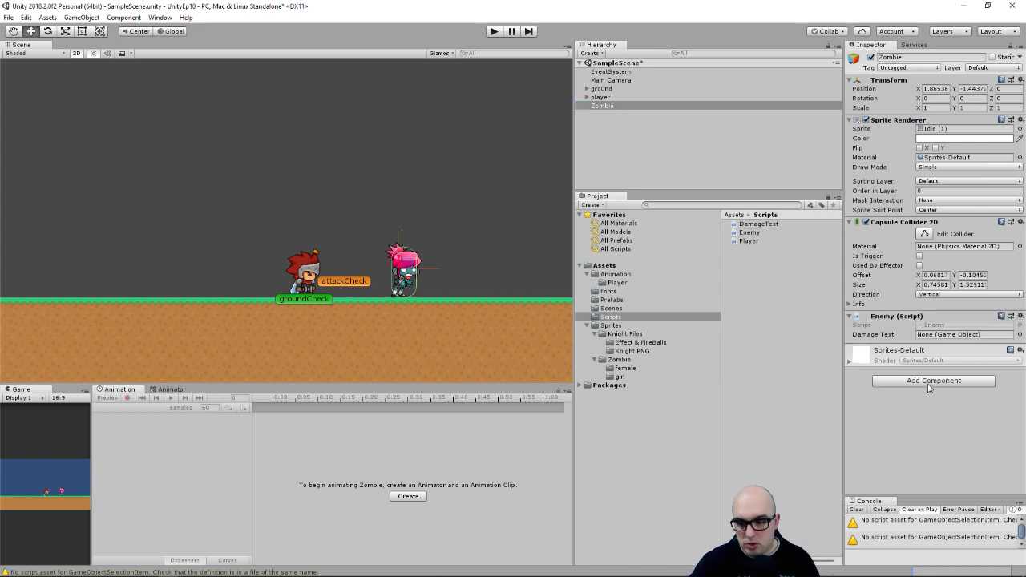
left_click(611, 299)
left_click_drag(755, 224, 962, 334)
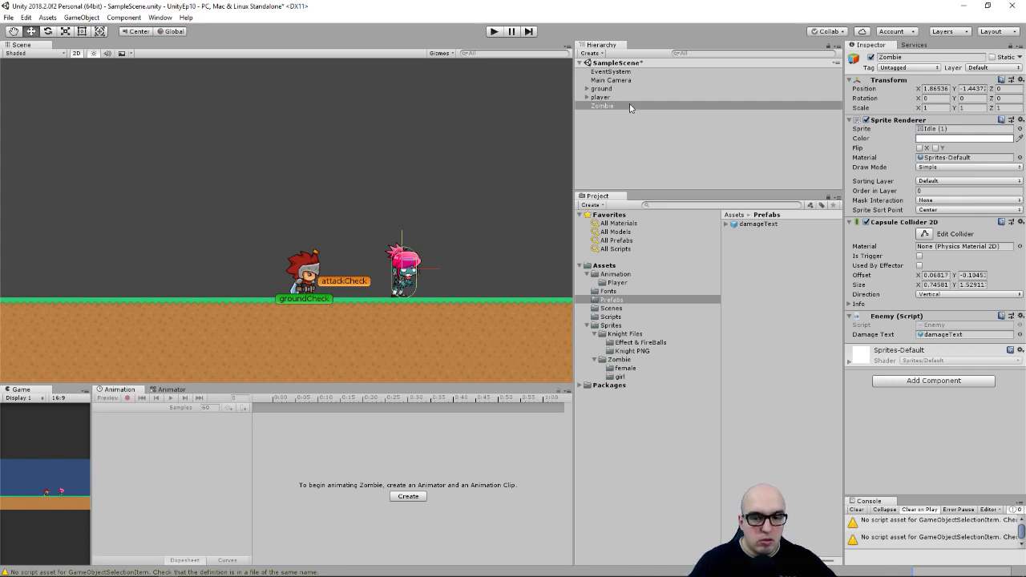
- Open the player object's Player script in MonoDevelop for editing
left_click(607, 106)
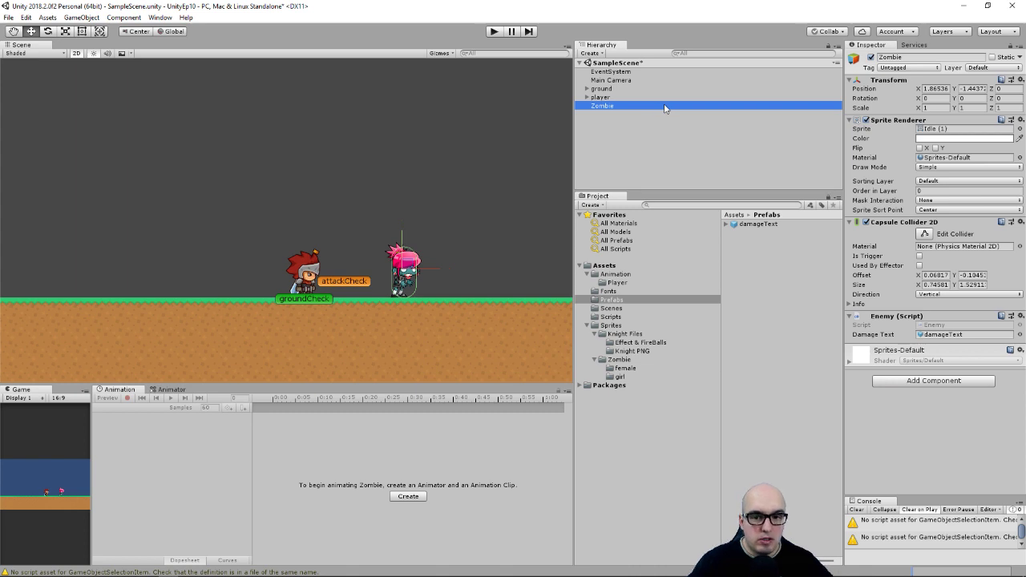
left_click(601, 97)
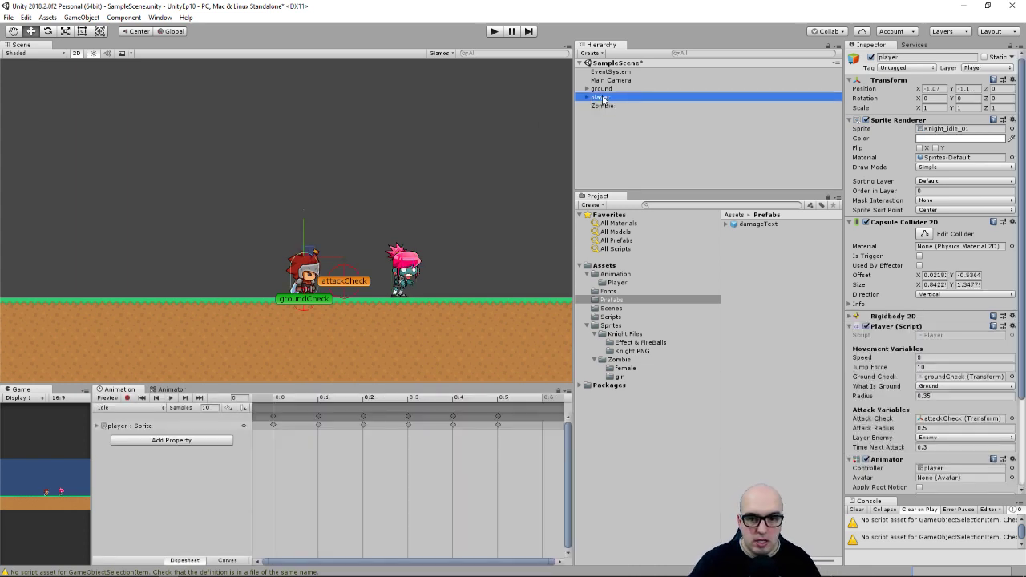
left_click(1013, 326)
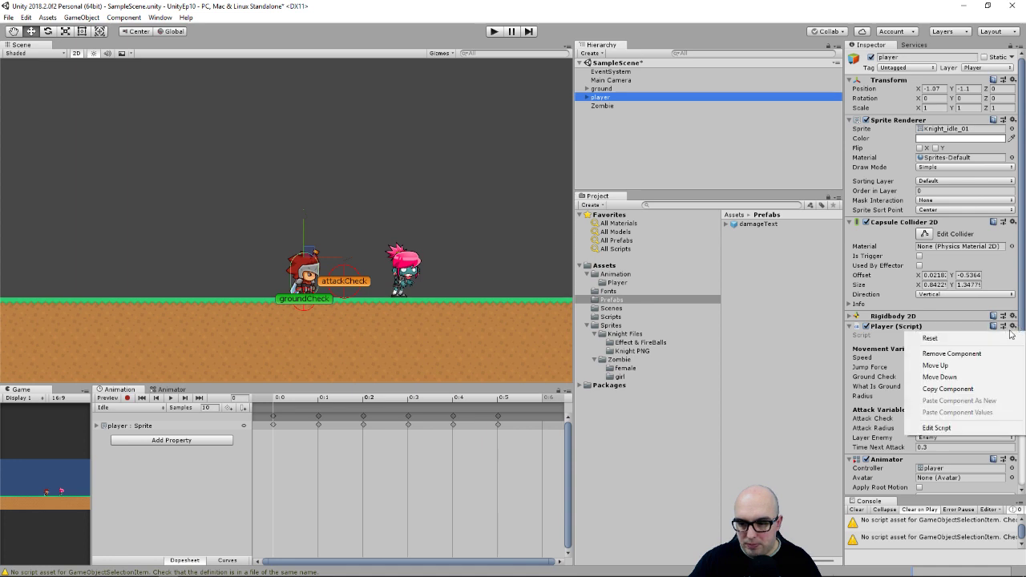
left_click(950, 428)
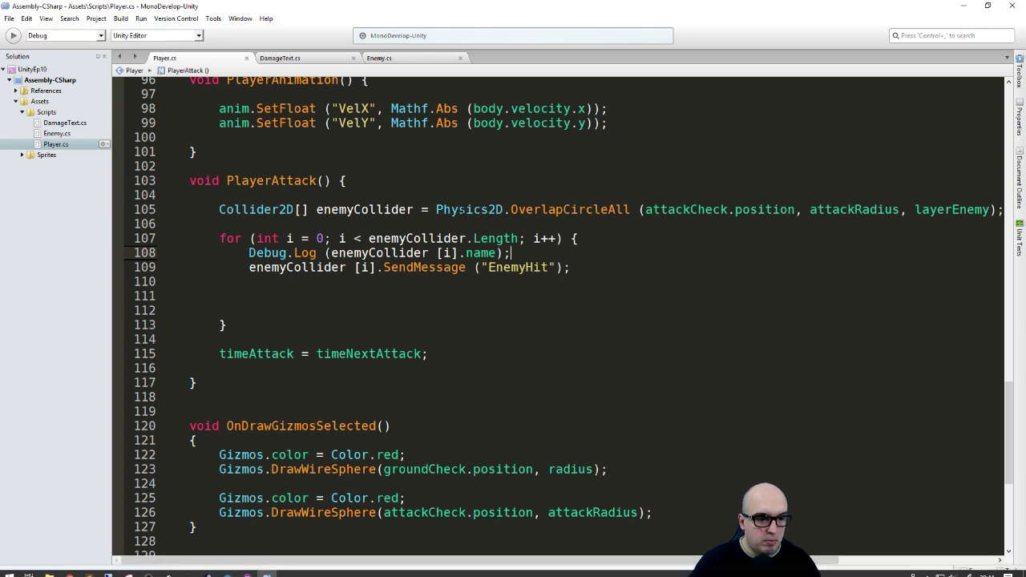
- Review the OverlapCircleAll loop in PlayerAttack and insert a blank line above SendMessage
scroll(363, 224, "up", 2)
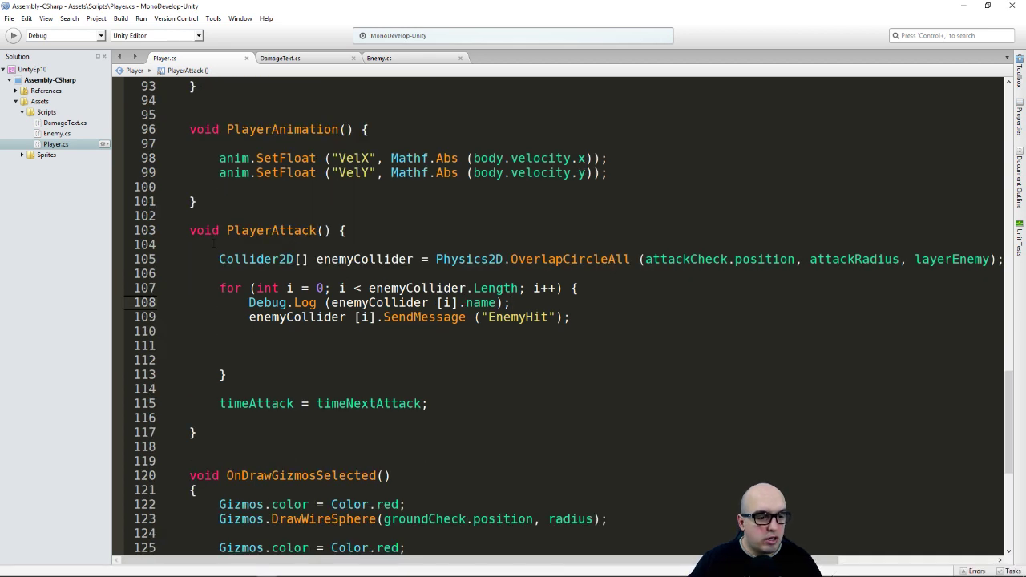
left_click(666, 344)
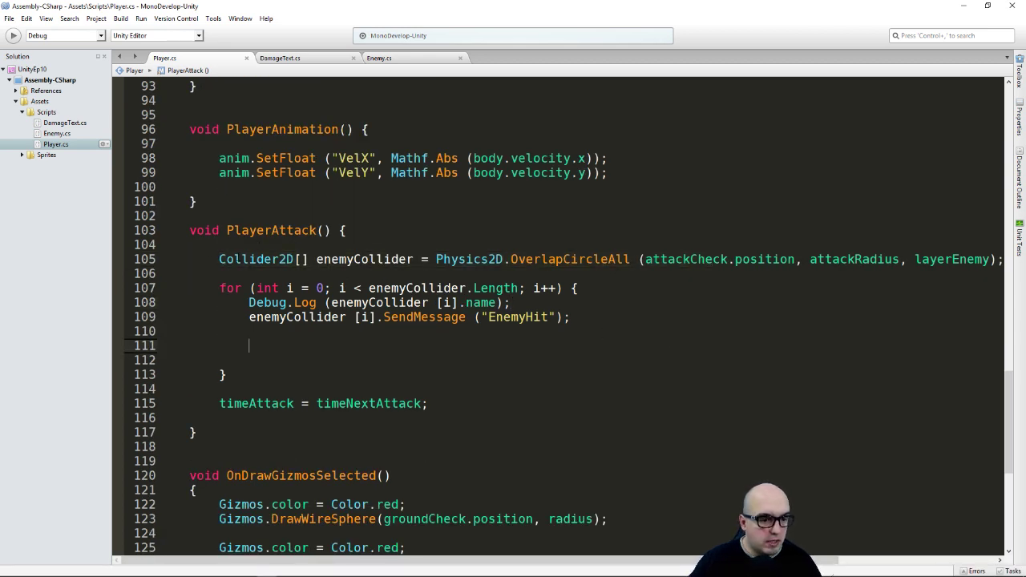
left_click_drag(219, 259, 636, 270)
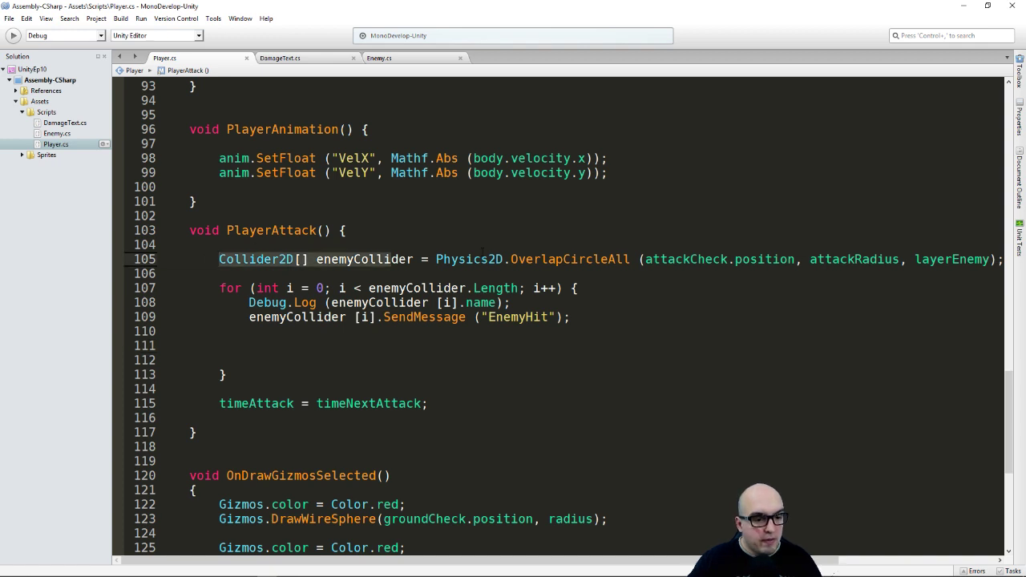
left_click_drag(249, 302, 373, 303)
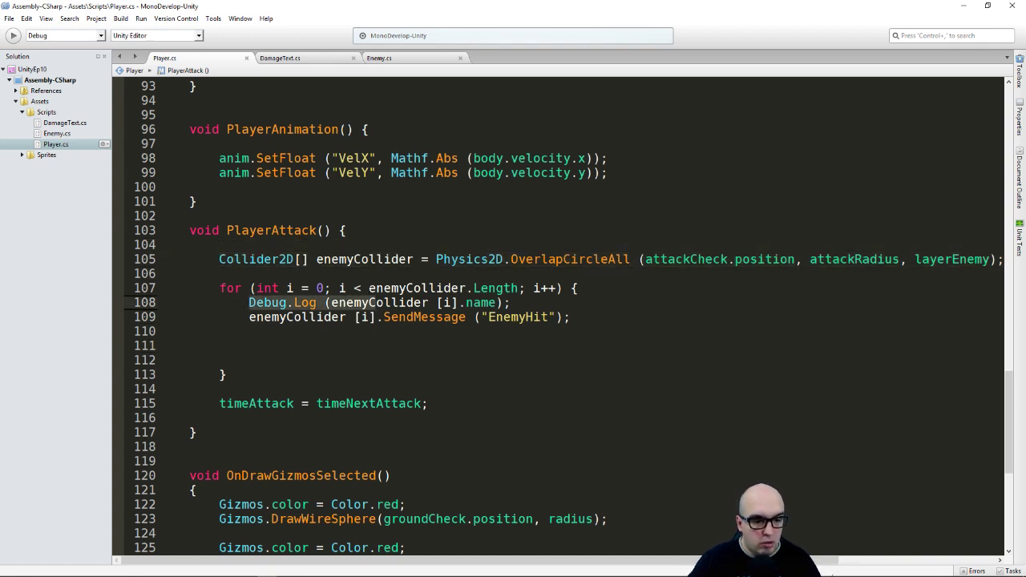
left_click(350, 345)
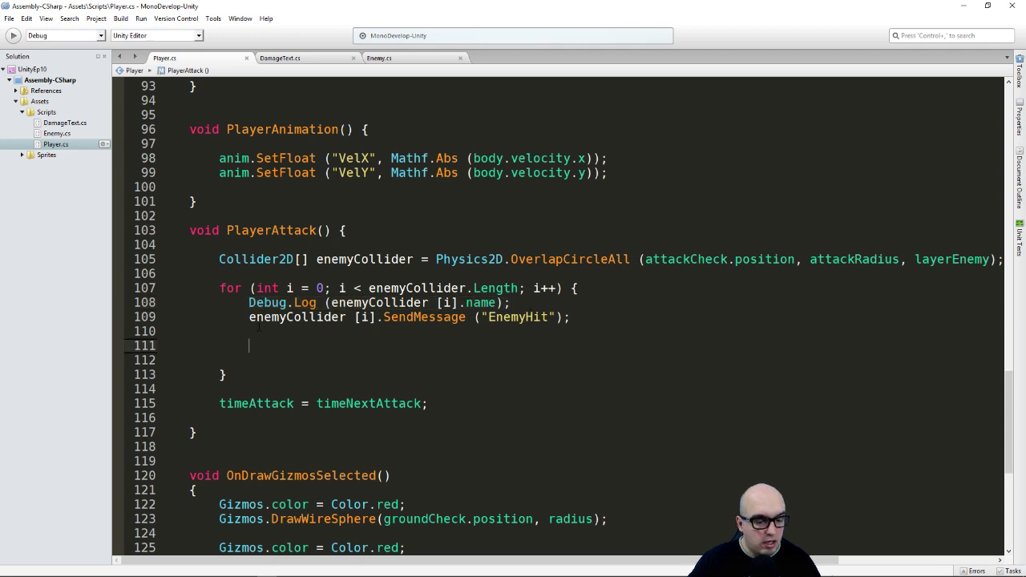
key("Up")
key("Up")
key("Return")
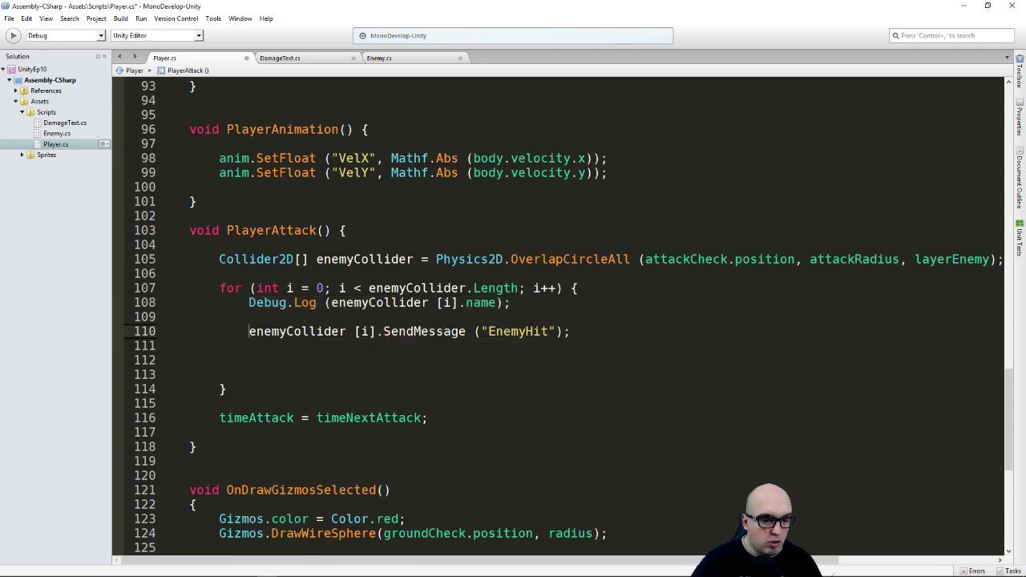
- Change the call to SendMessage("EnemyHit", "-5") and return to Unity
left_click_drag(250, 331, 383, 331)
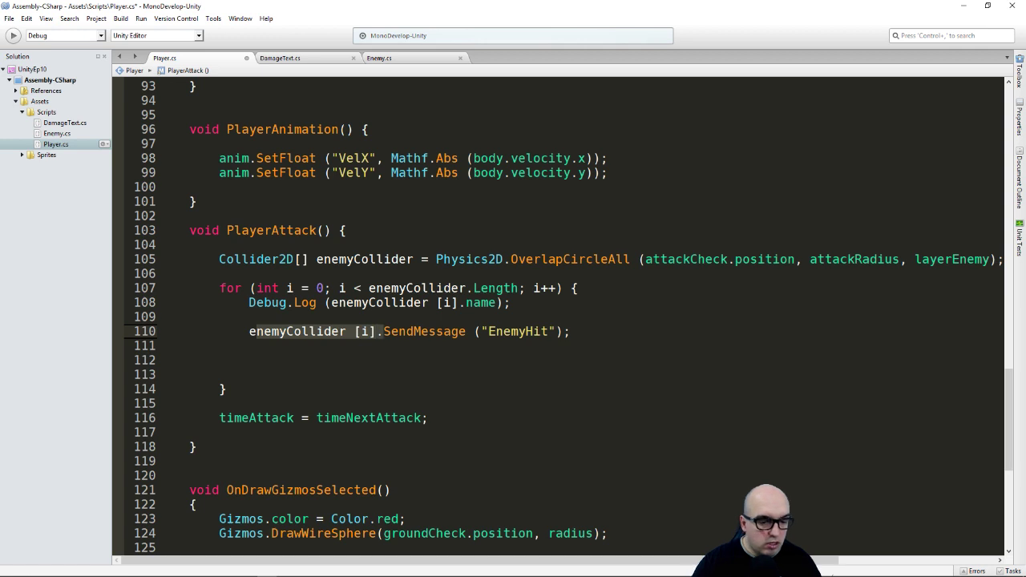
left_click(326, 331)
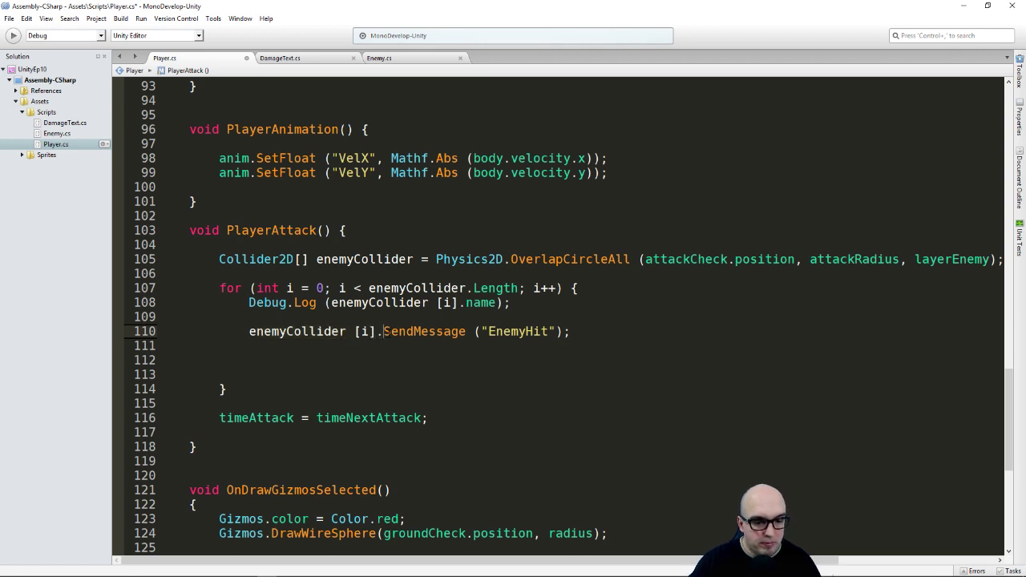
left_click_drag(383, 331, 466, 331)
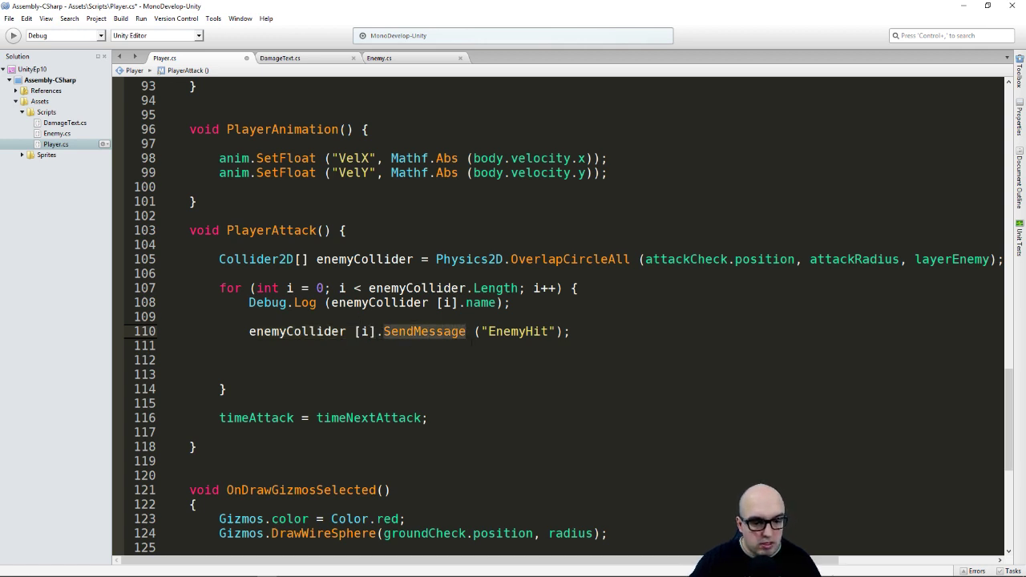
left_click(511, 331)
double_click(491, 331)
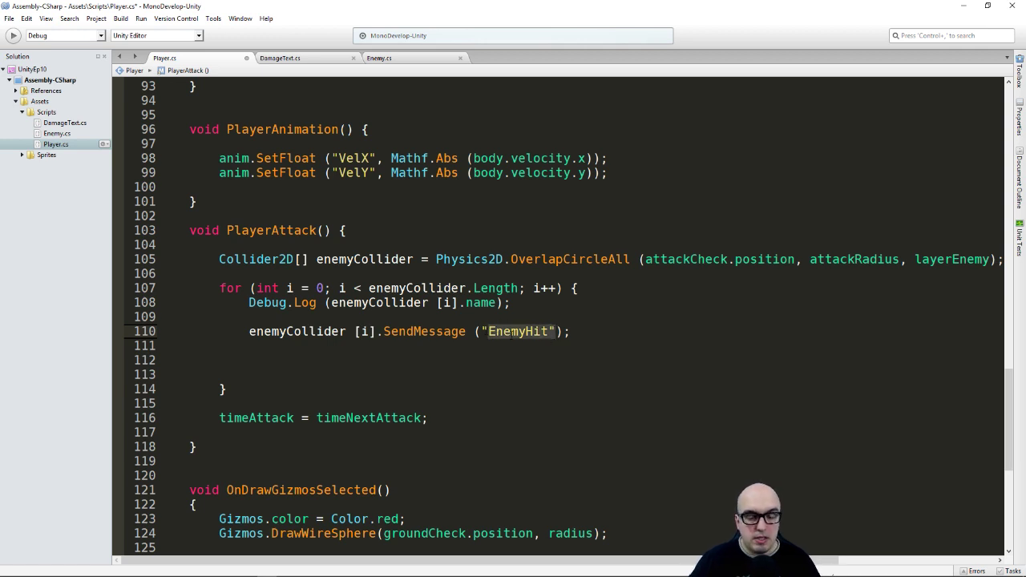
key("Right")
key("Right")
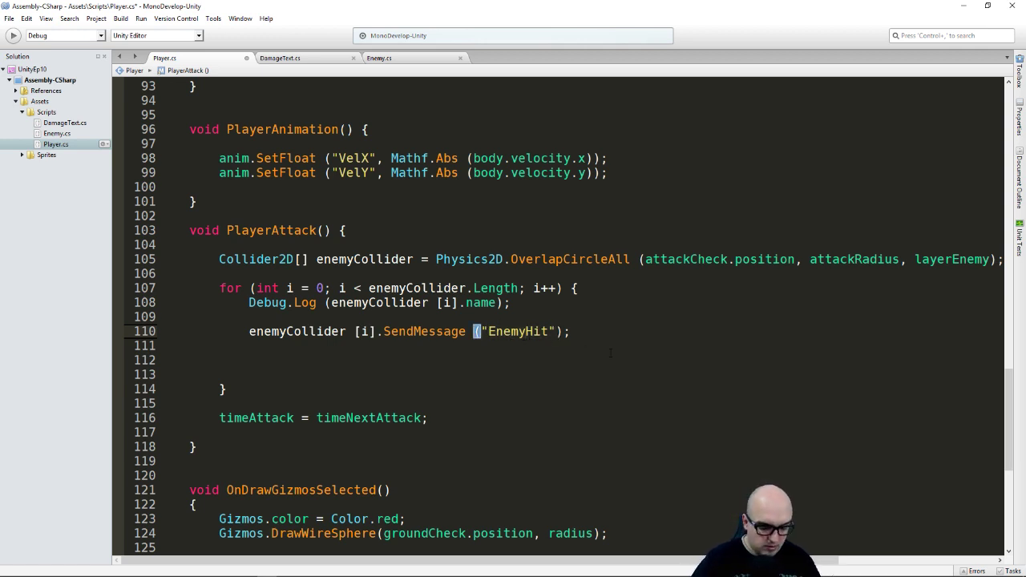
type(", \"")
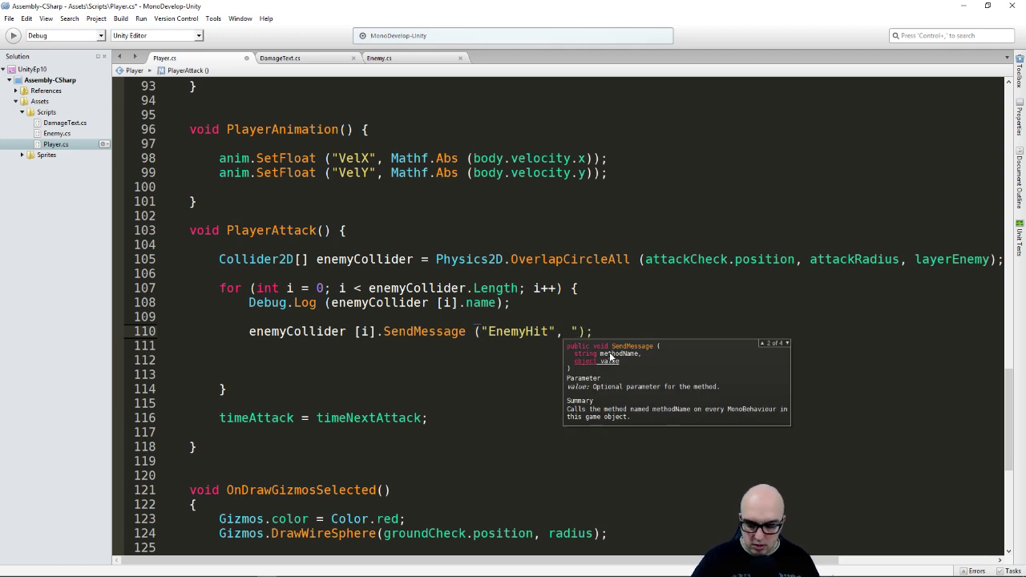
type("-5\")")
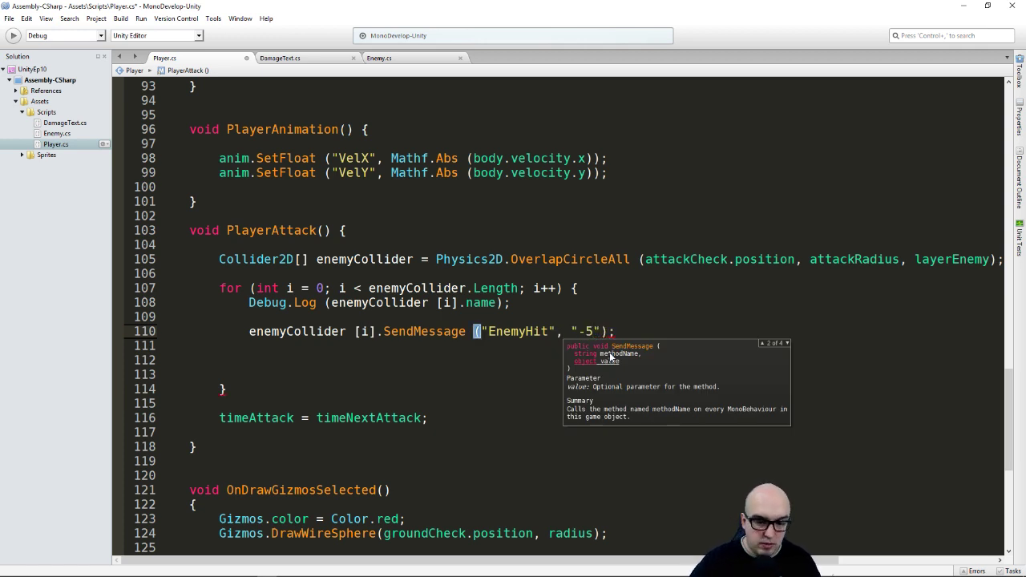
type(";")
key("Up")
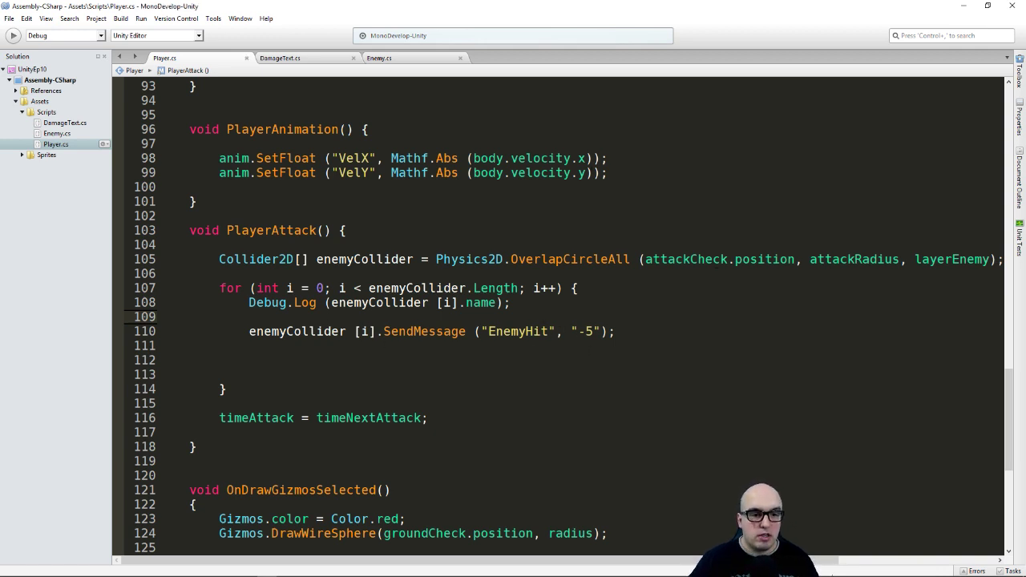
key("alt+Tab")
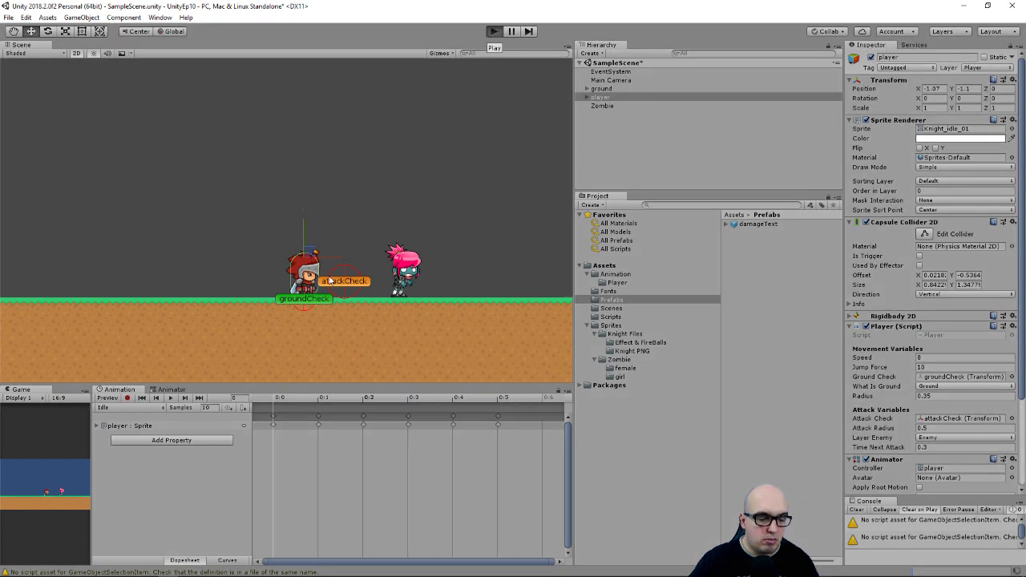
- Enter Play mode and enlarge the Game view
key("ctrl+p")
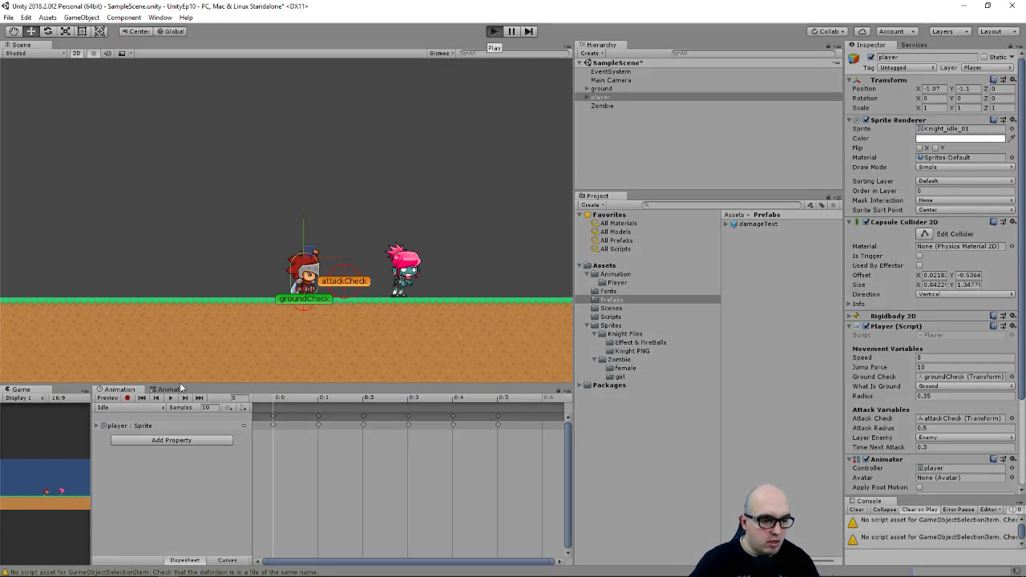
left_click_drag(185, 384, 128, 244)
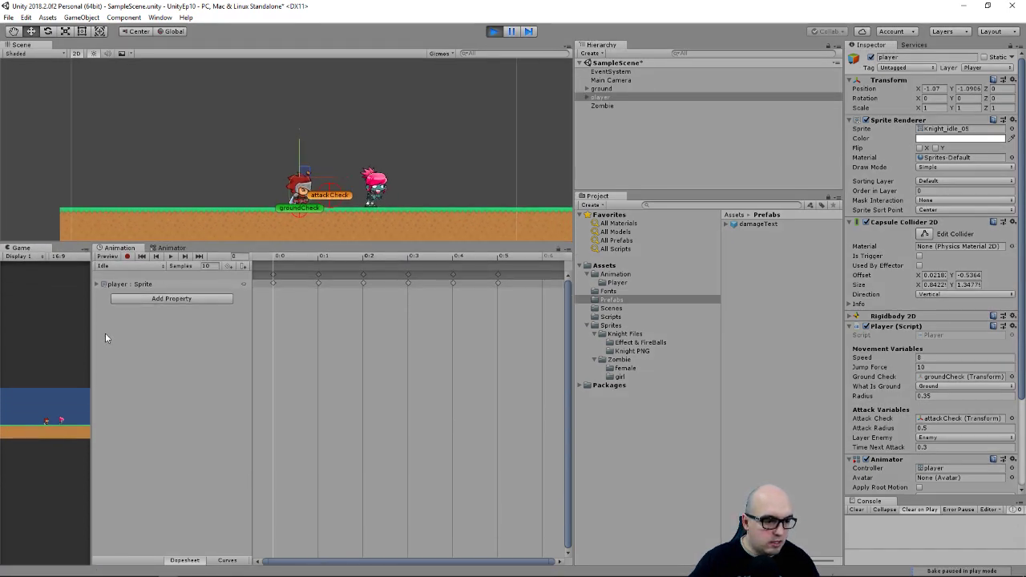
left_click_drag(92, 329, 433, 368)
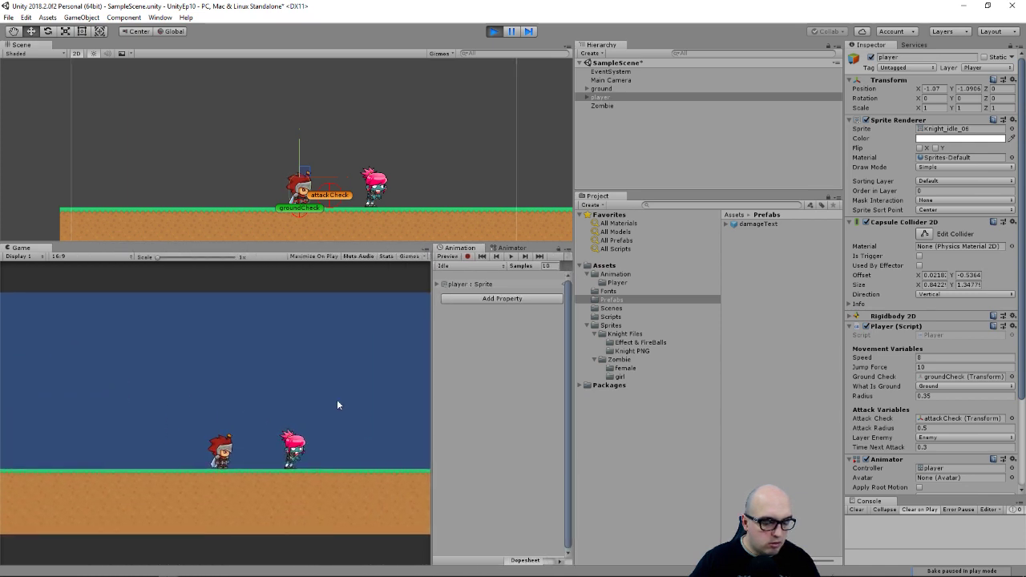
- Walk the knight to the Zombie, strike it repeatedly, then inspect Zombie and the damageText prefab
left_click(232, 484)
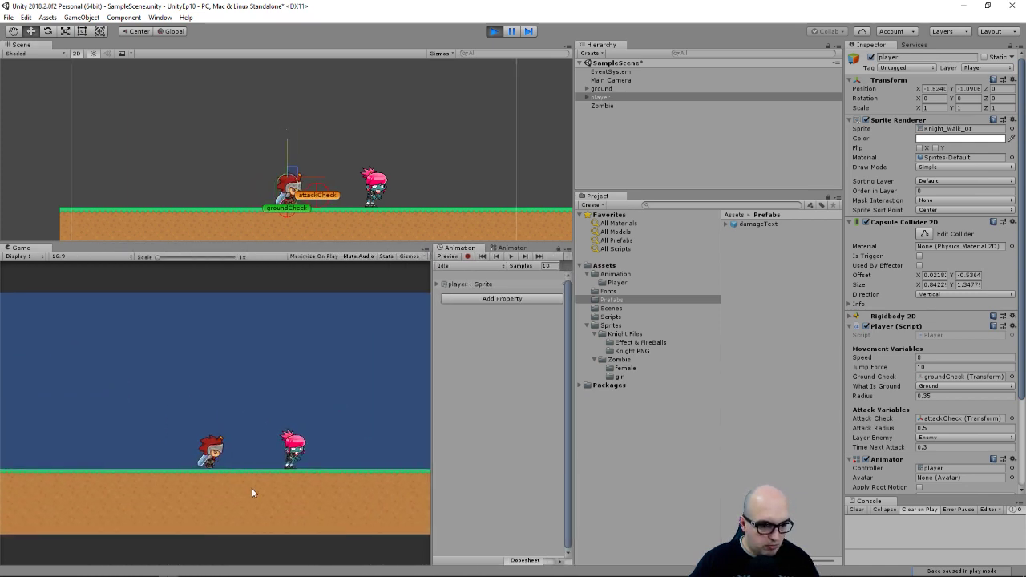
key("Left")
key("Right")
left_click(285, 490)
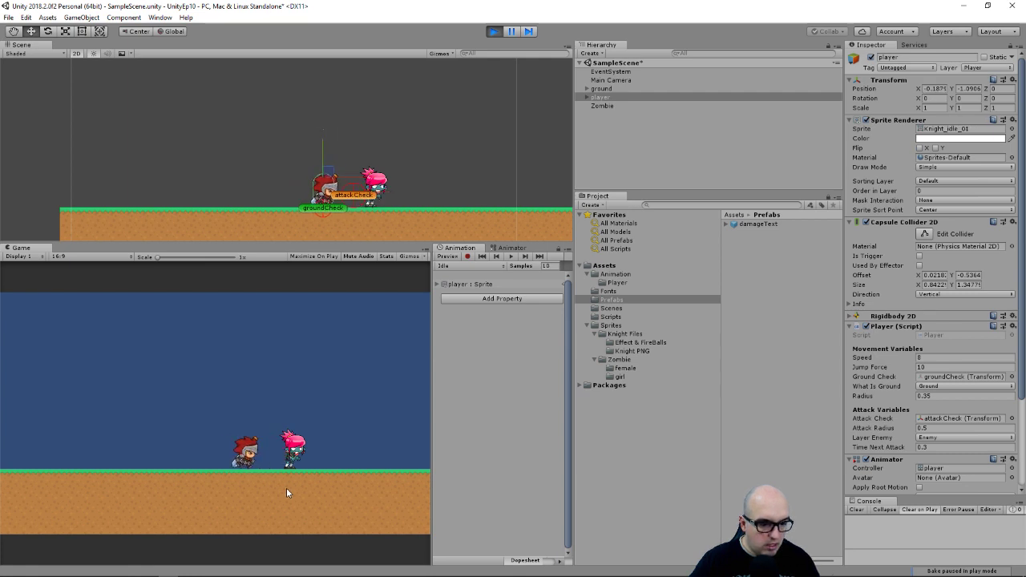
left_click(286, 488)
key("Right")
left_click(286, 487)
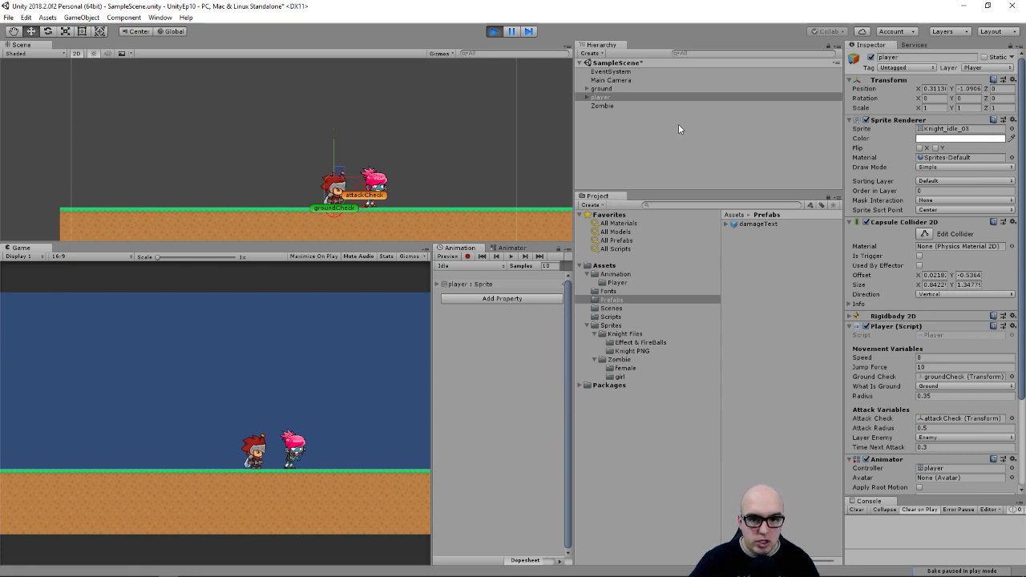
left_click(605, 106)
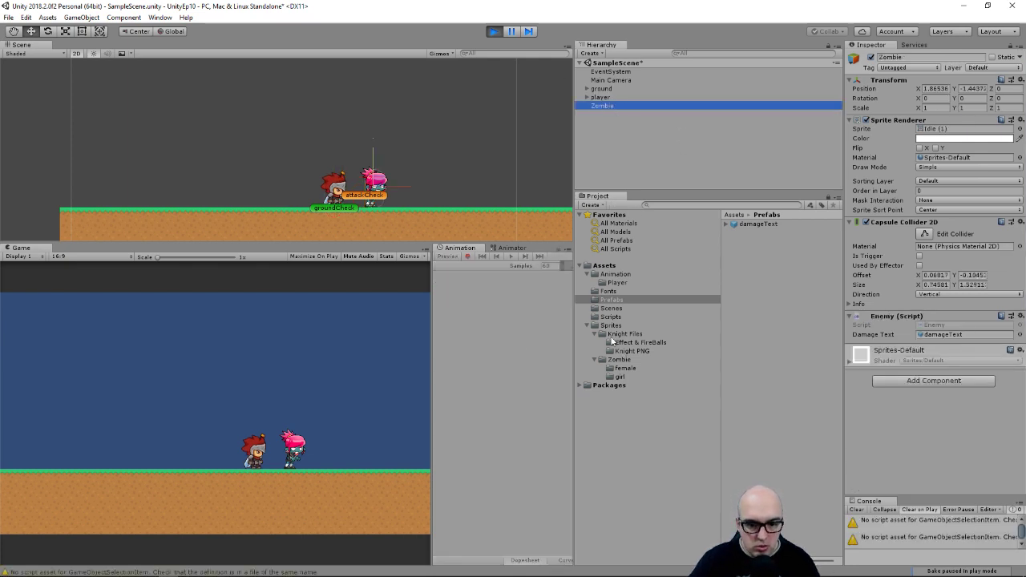
left_click(756, 225)
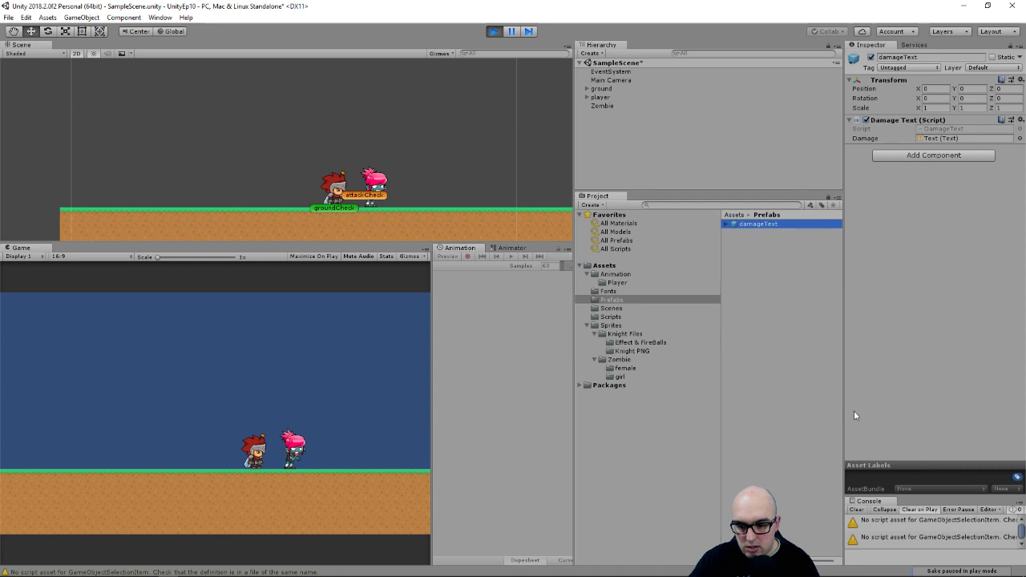
- Stop the game and widen the Inspector and Console panes
left_click(494, 31)
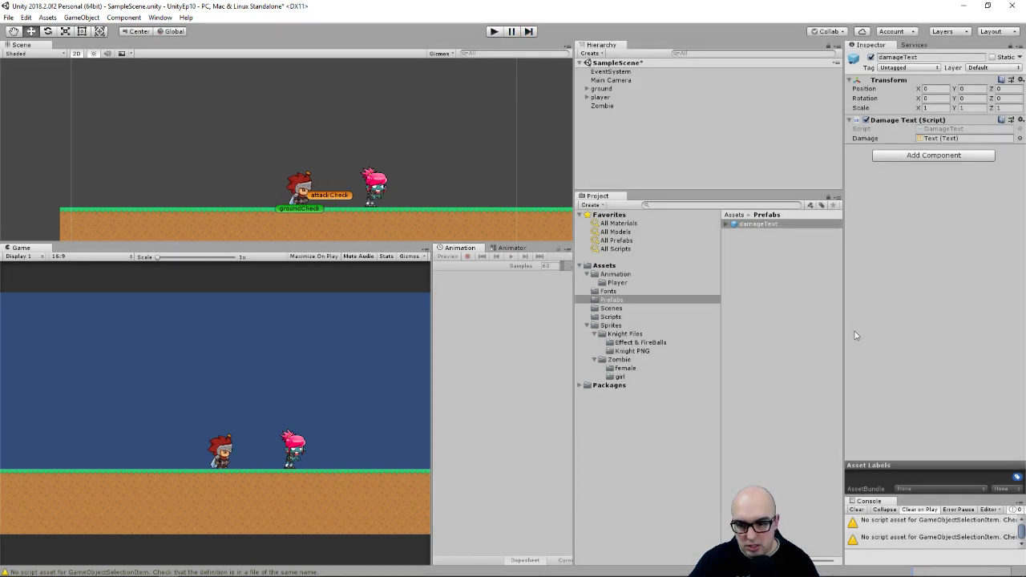
left_click_drag(842, 321, 763, 321)
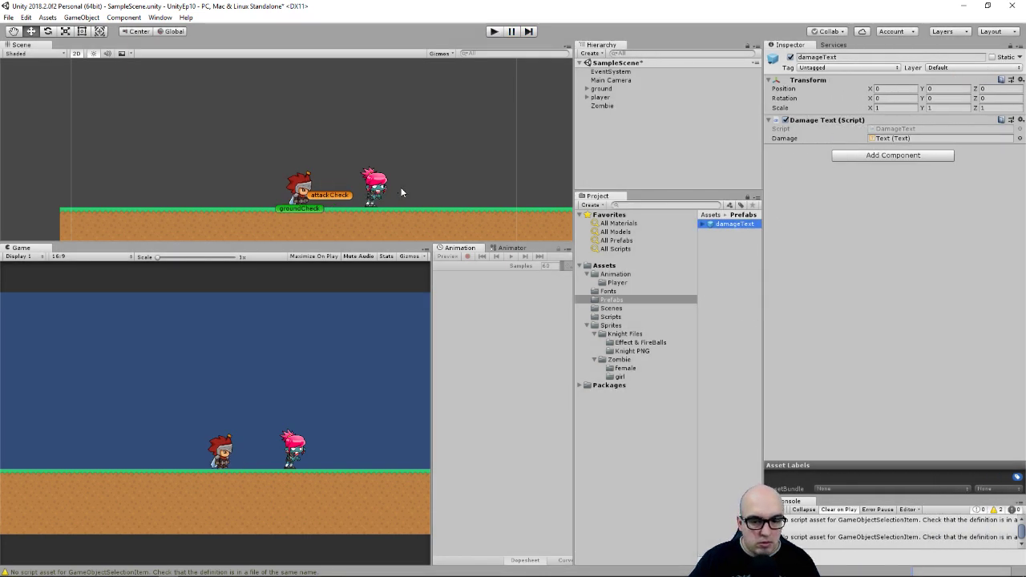
left_click(613, 105)
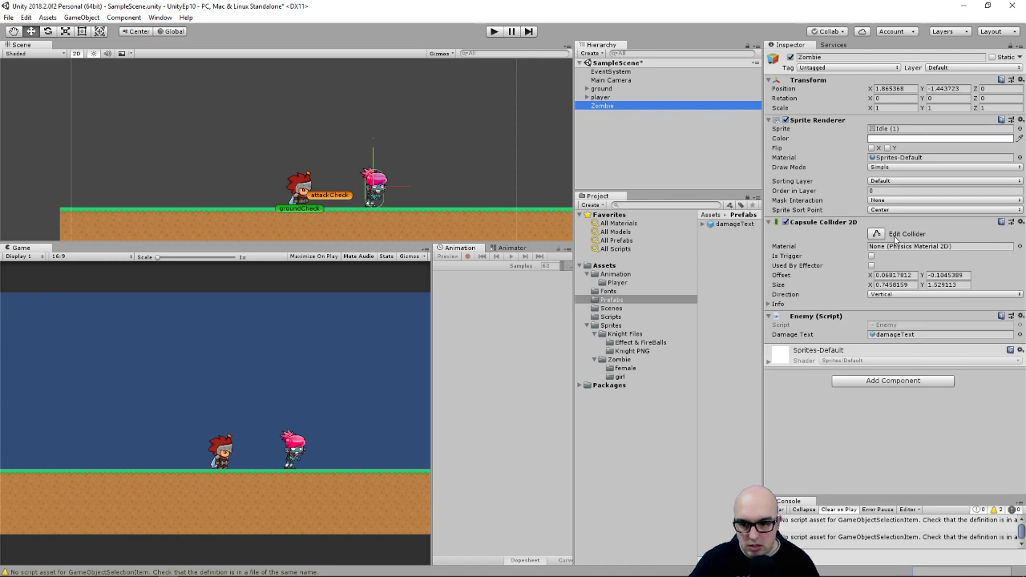
left_click_drag(867, 495, 866, 422)
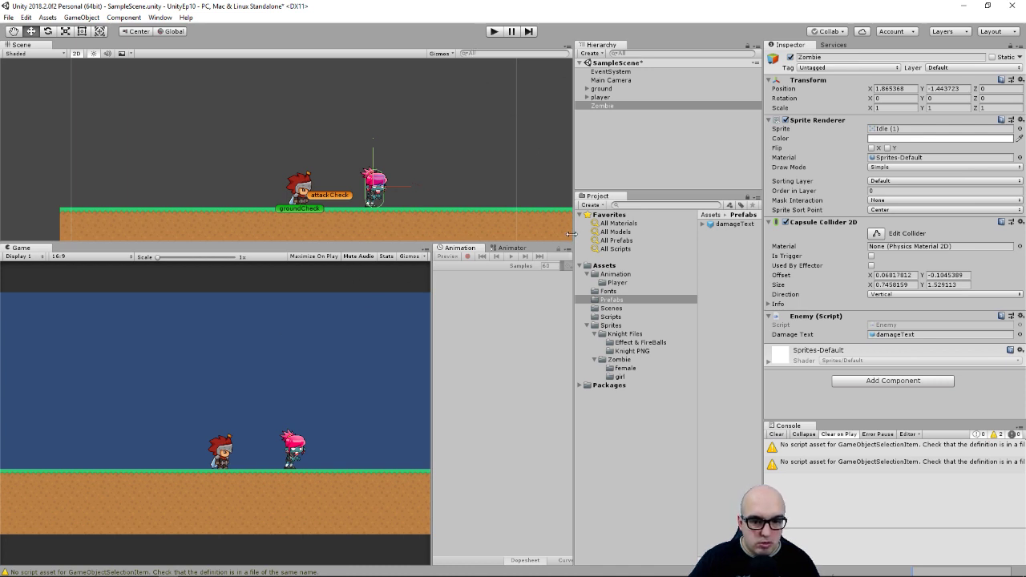
left_click_drag(571, 233, 522, 233)
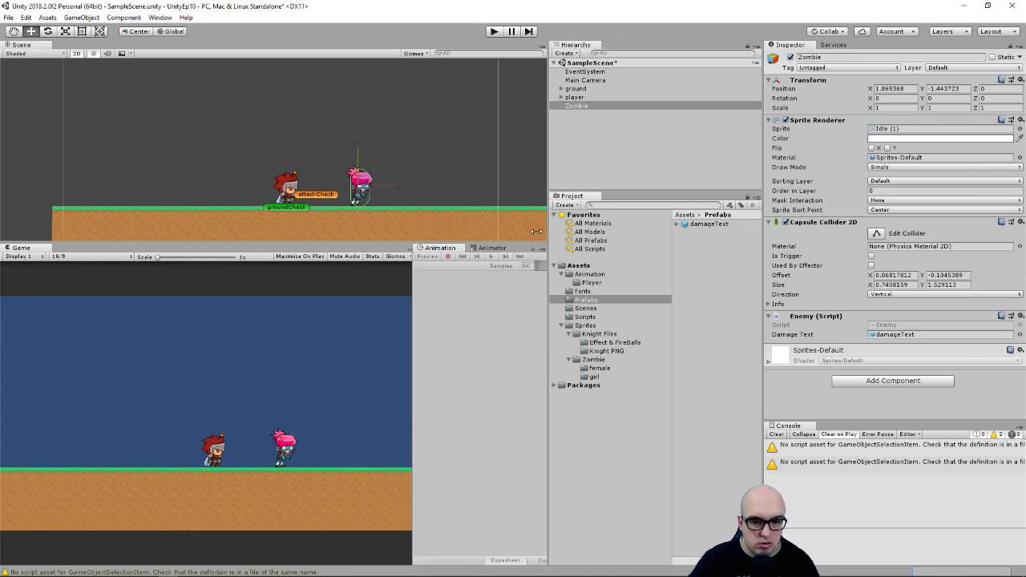
- Clear the Console warnings, select Zombie and run the game again
left_click(960, 451)
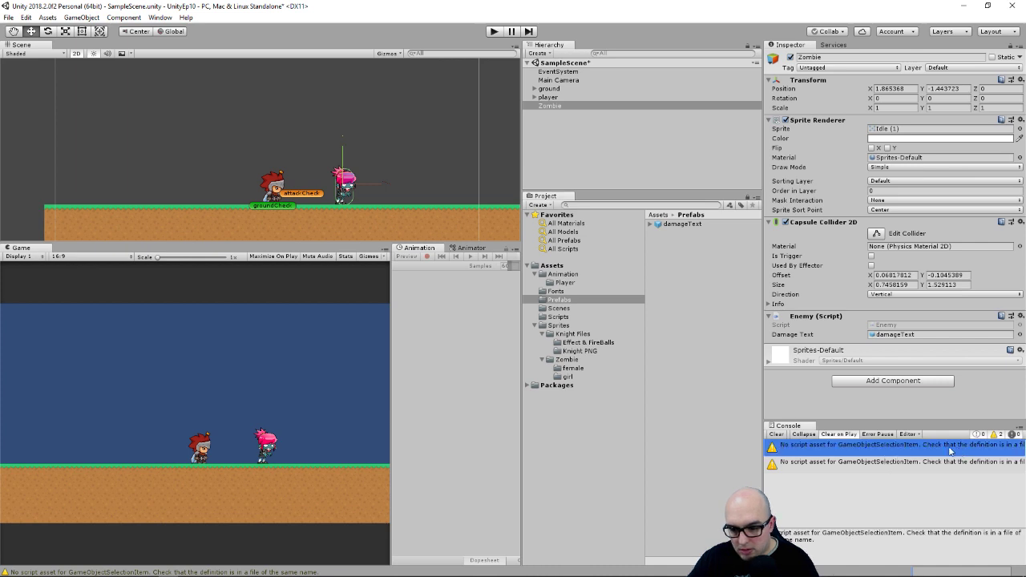
left_click(836, 464)
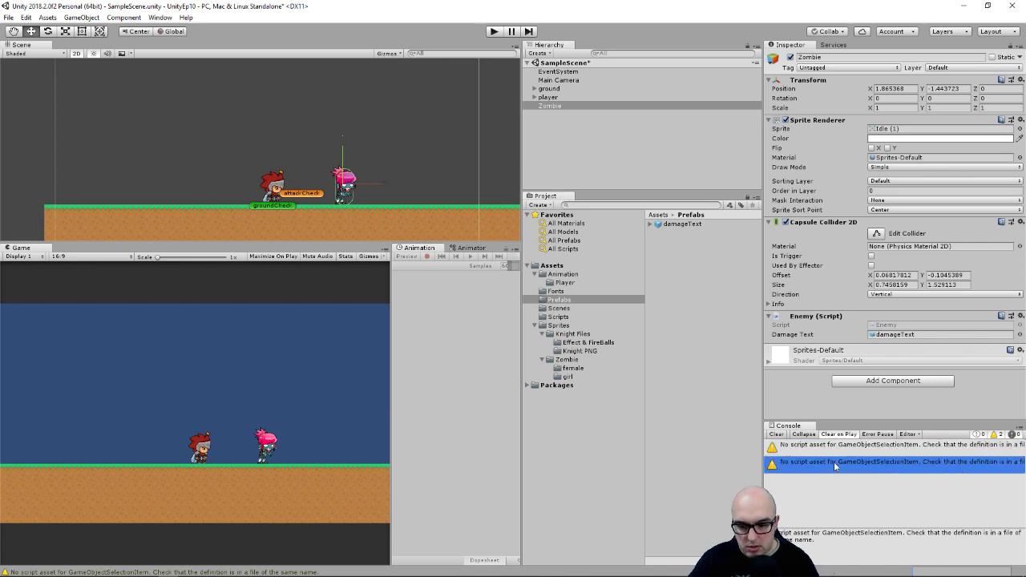
left_click(779, 434)
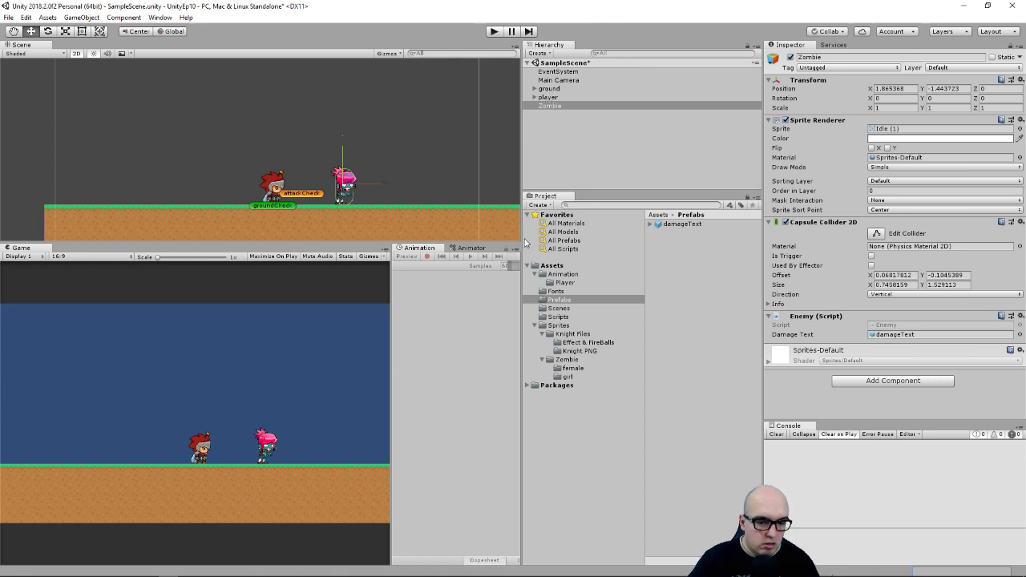
left_click(548, 108)
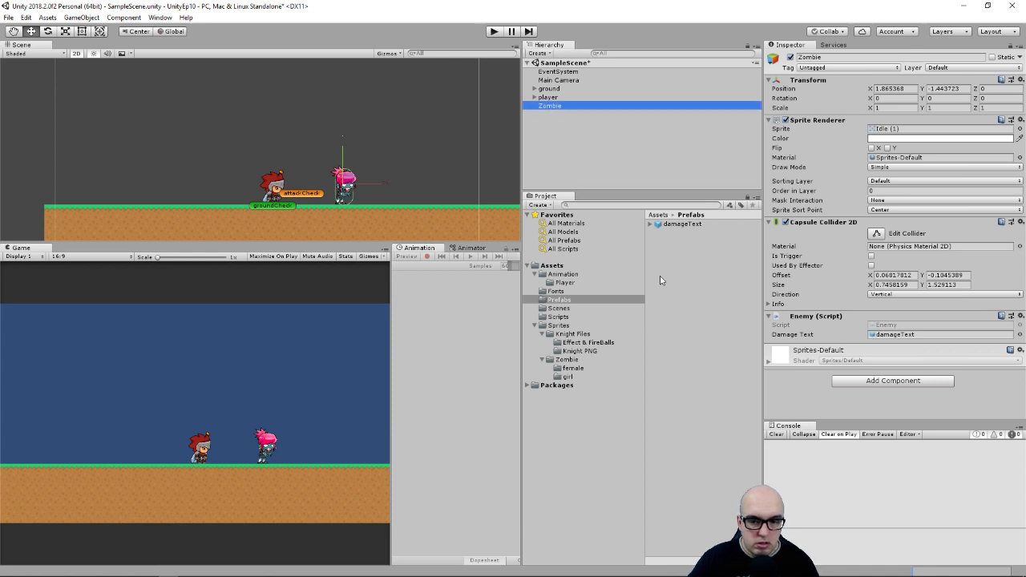
left_click(495, 32)
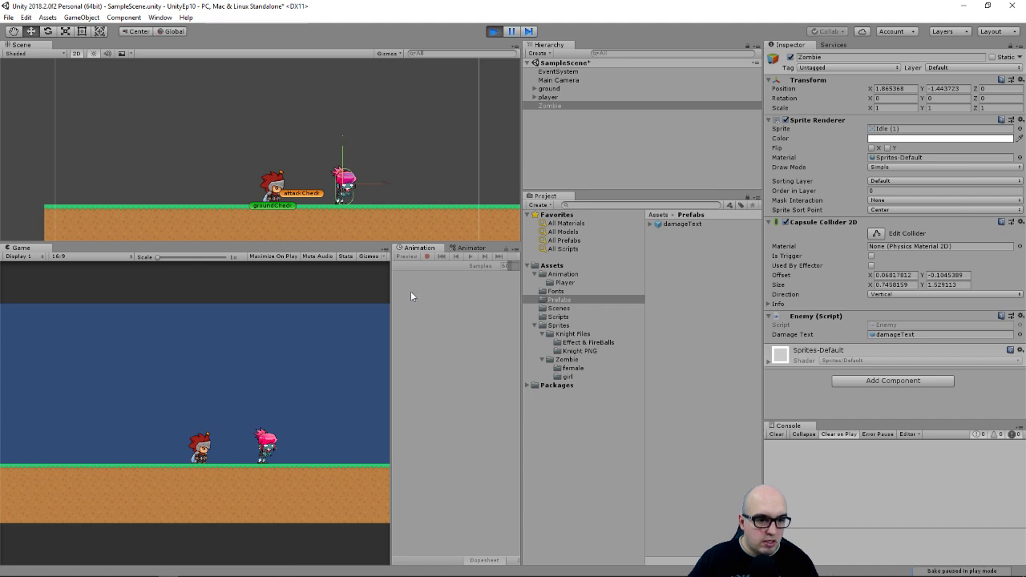
- Walk the player right up to the zombie, then stop Play mode to reset the scene
key("Right")
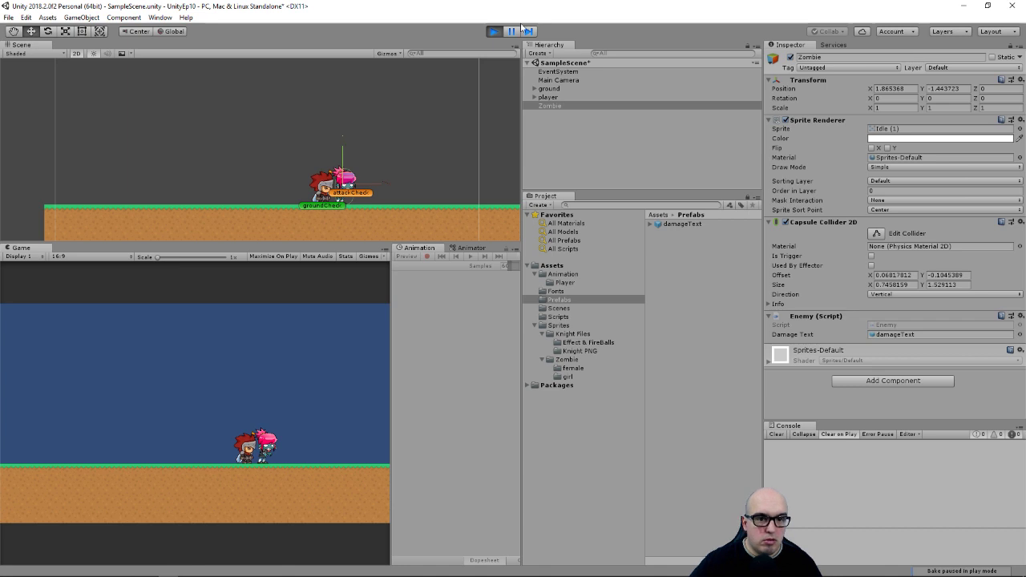
left_click(495, 32)
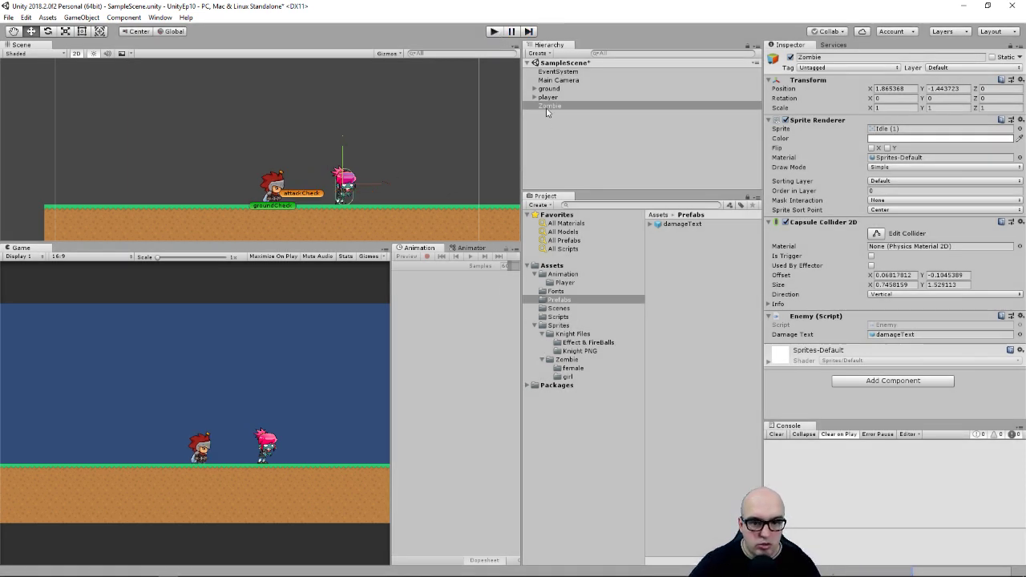
- Set the Zombie's Layer to Enemy in the Inspector and restart Play mode
left_click(949, 69)
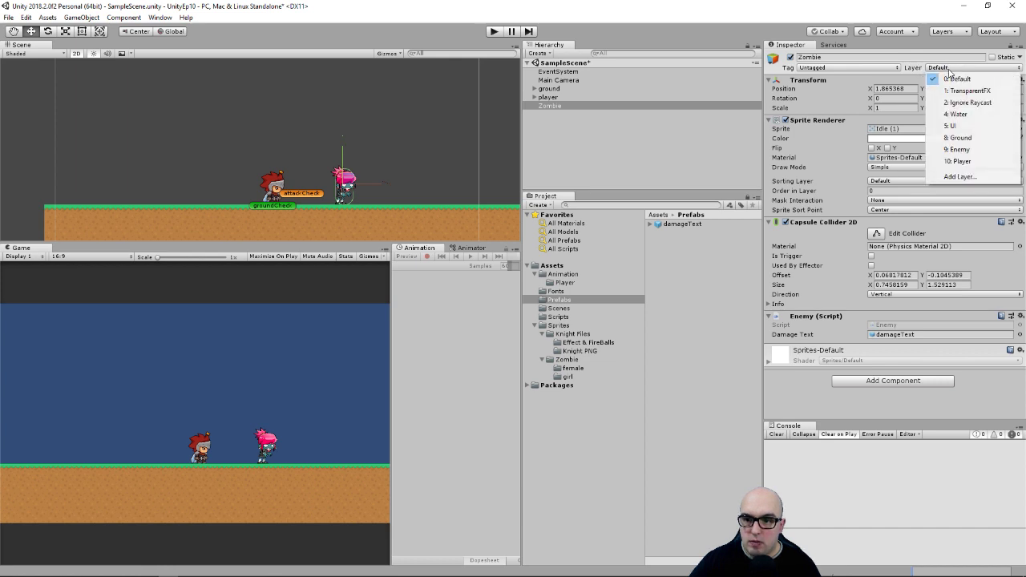
left_click(959, 150)
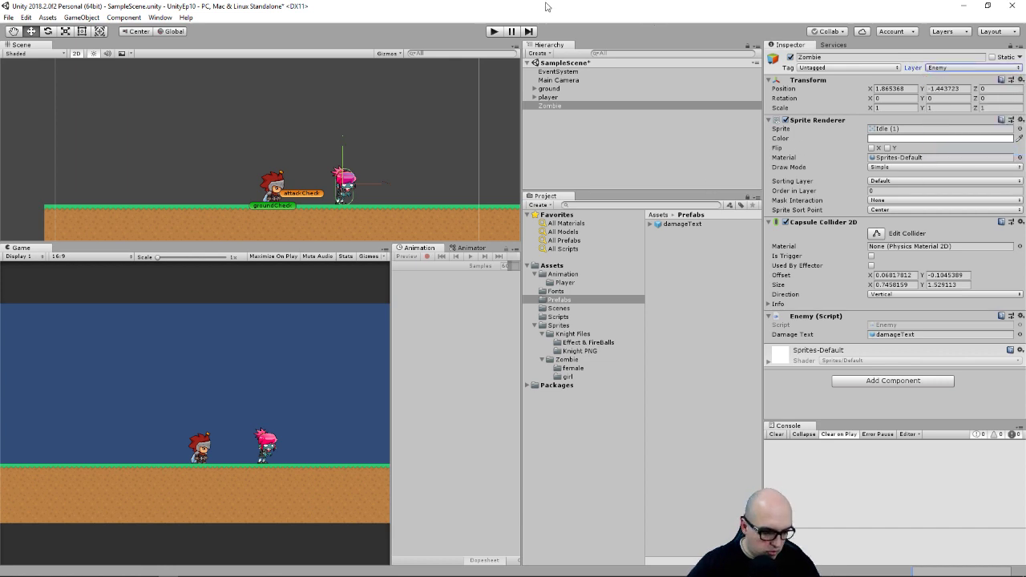
left_click(494, 31)
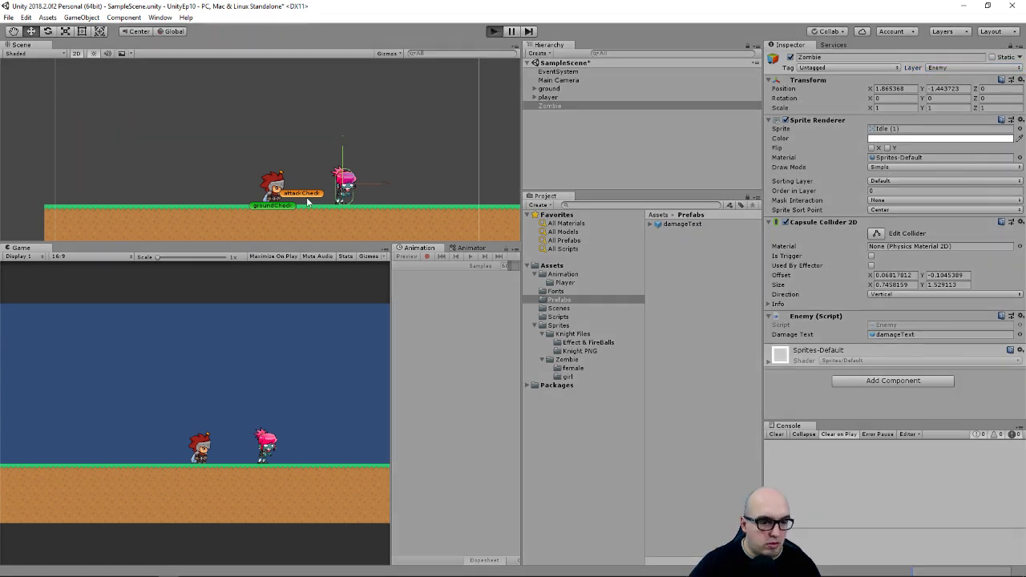
- Walk the player to the zombie and strike it three times with the sword
key("Right")
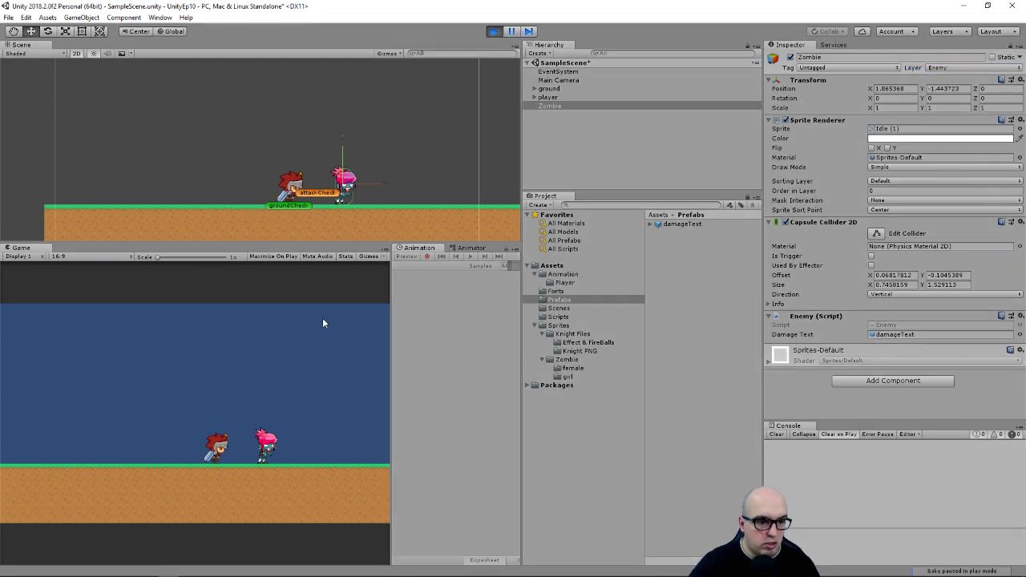
left_click(223, 496)
left_click(226, 495)
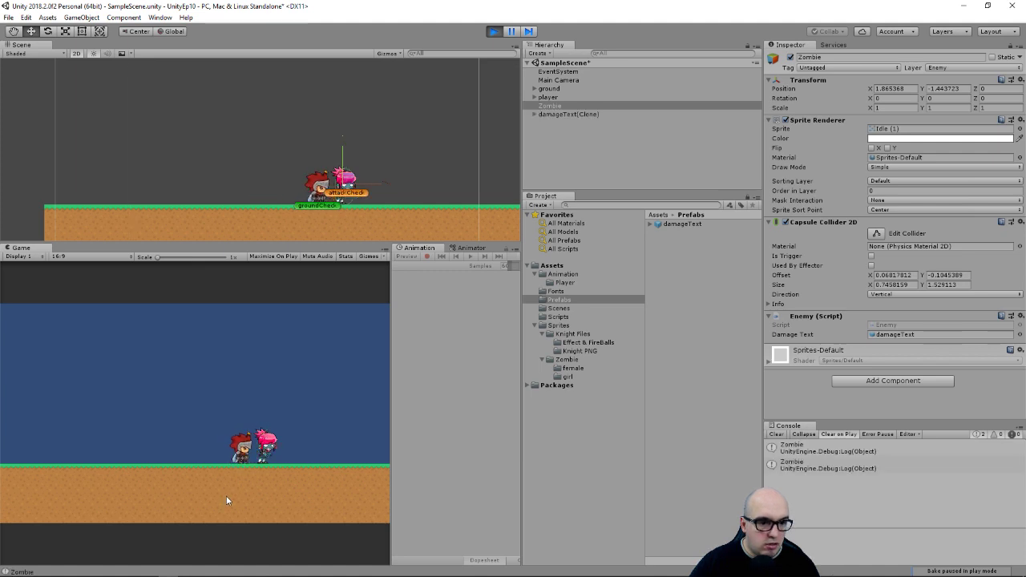
left_click(226, 496)
- Enlarge and frame the Scene view on the characters, then strike the zombie three more times to watch the damage popup
scroll(367, 177, "up", 2)
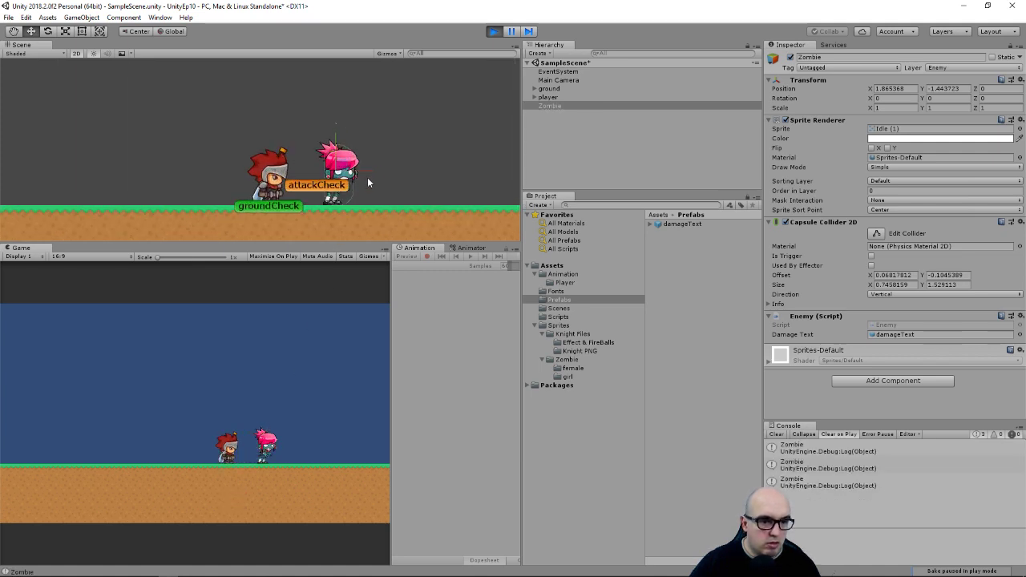
scroll(382, 144, "up", 2)
scroll(391, 160, "up", 3)
left_click(424, 158)
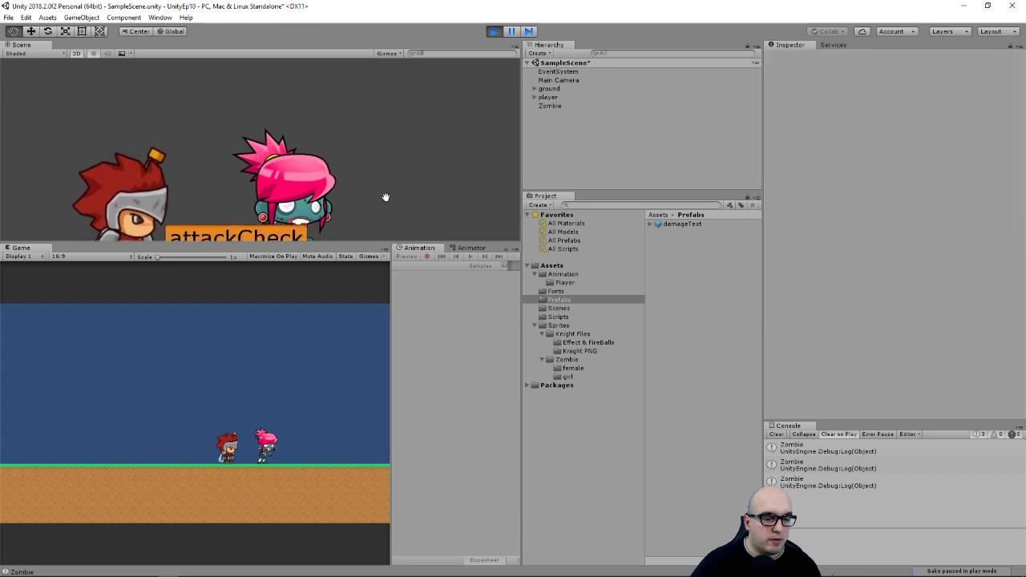
middle_click_drag(385, 198, 473, 149)
left_click_drag(379, 242, 379, 377)
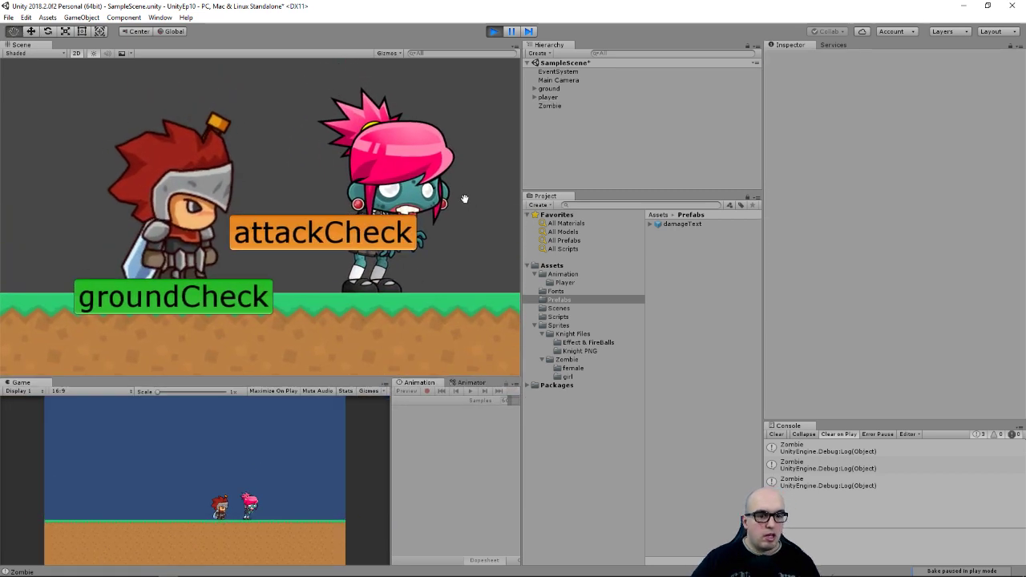
middle_click_drag(458, 195, 406, 227)
left_click(176, 513)
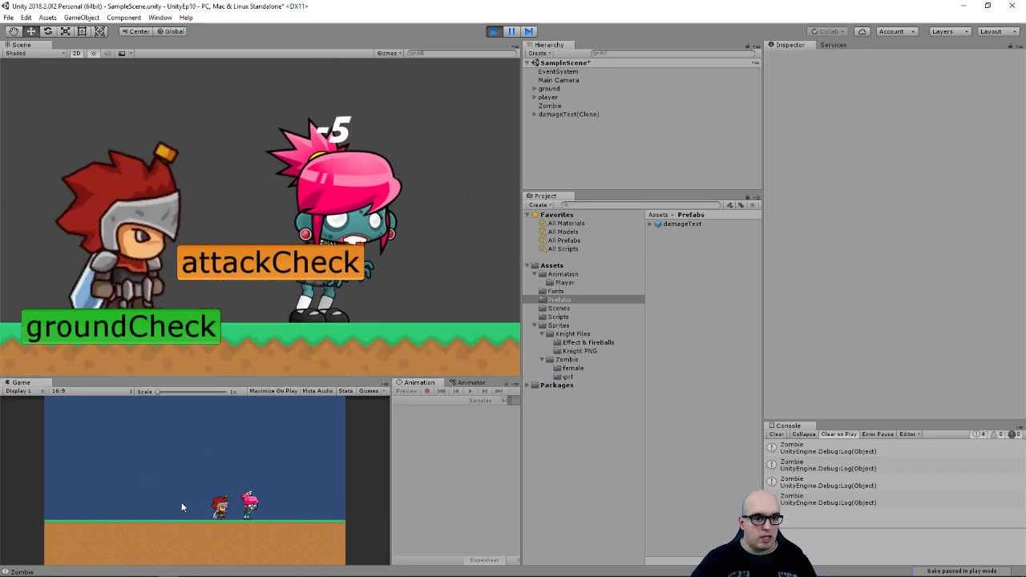
left_click(188, 496)
left_click(192, 491)
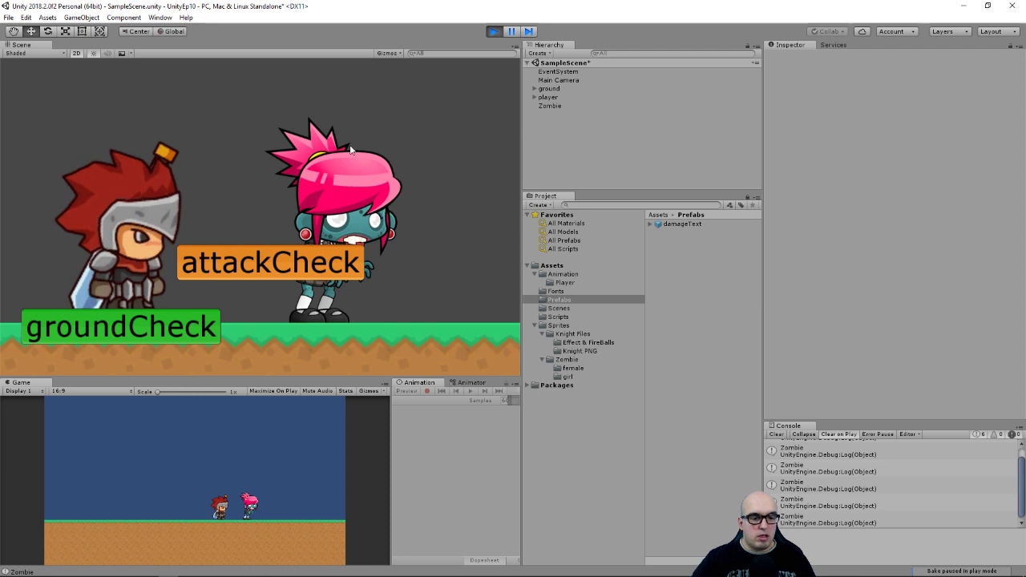
- Select the Zombie and open the female zombie's Idle (1) sprite import settings from the Sprites folder
left_click(550, 106)
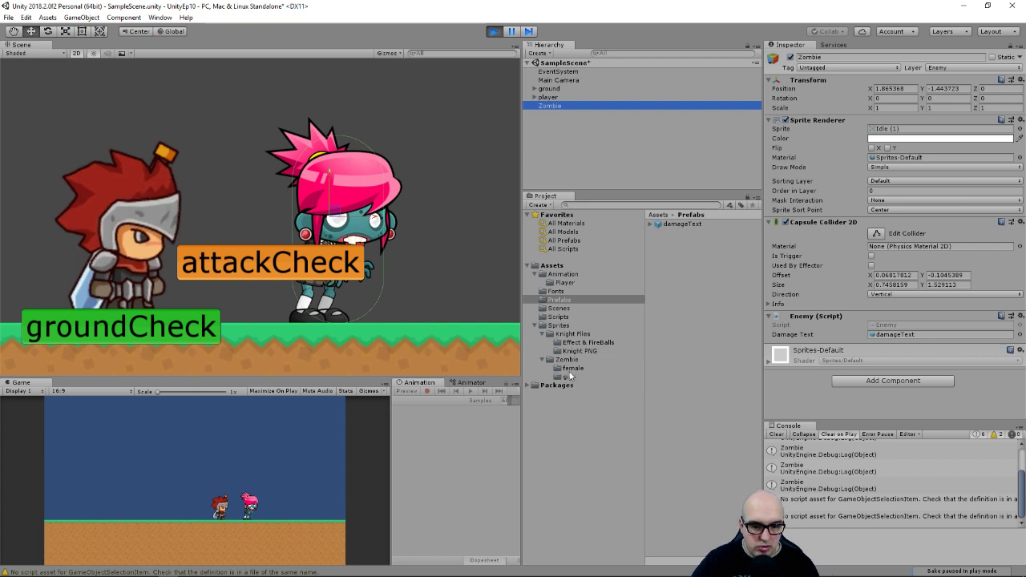
left_click(560, 327)
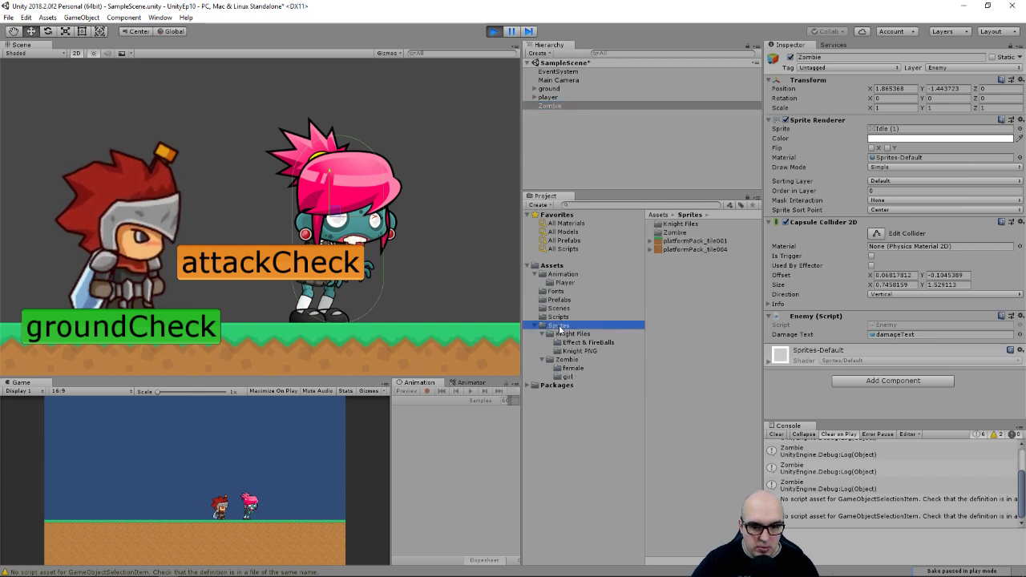
left_click(568, 361)
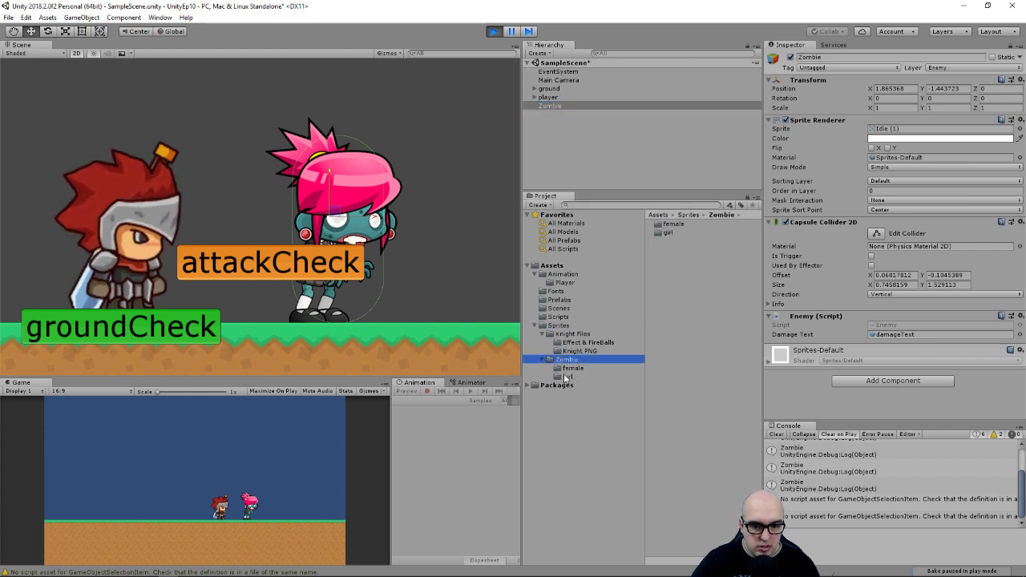
left_click(566, 375)
left_click(573, 368)
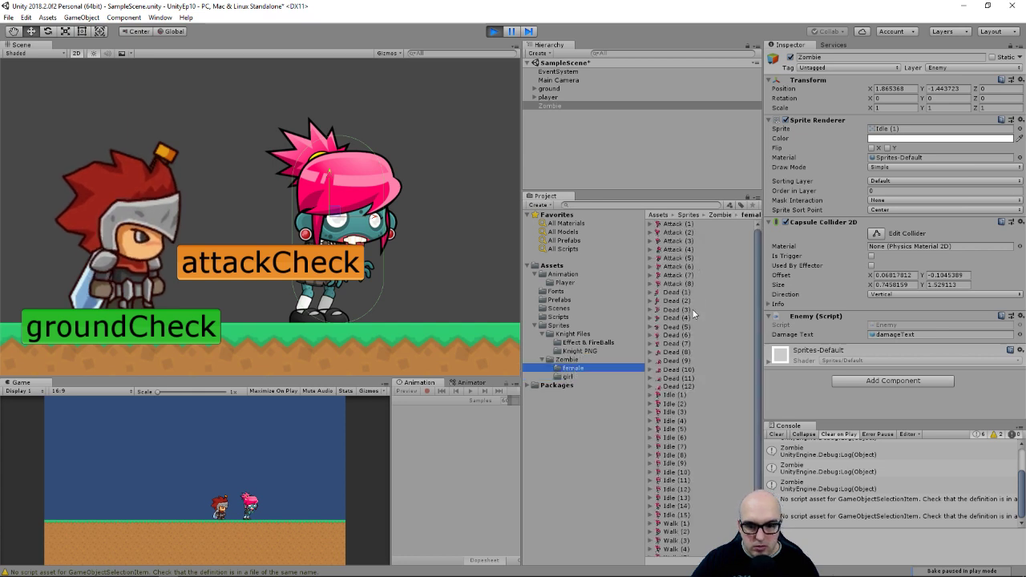
left_click(673, 395)
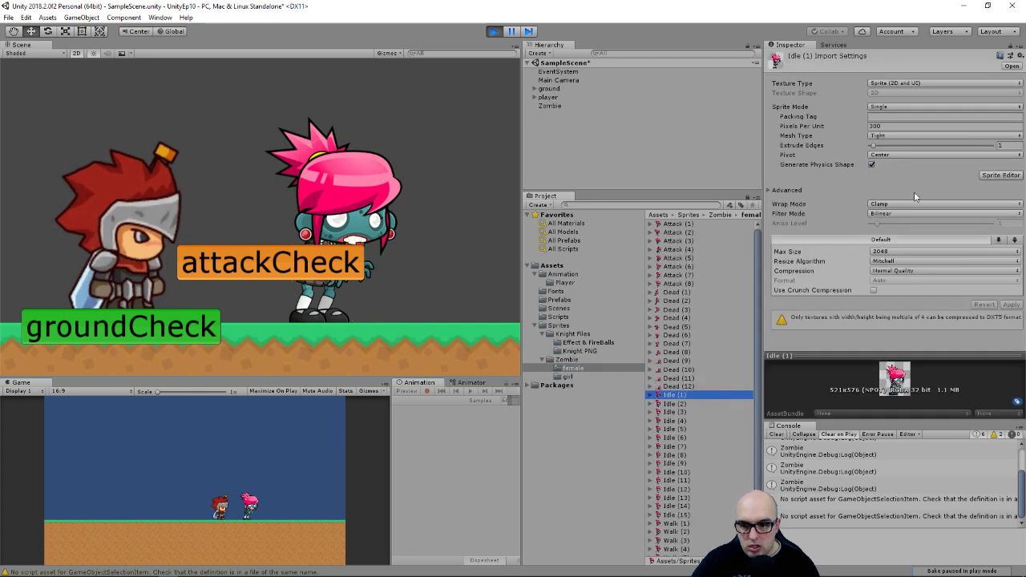
- Change the Idle (1) sprite's Pivot from Center to Top, then attack the zombie once
left_click(882, 154)
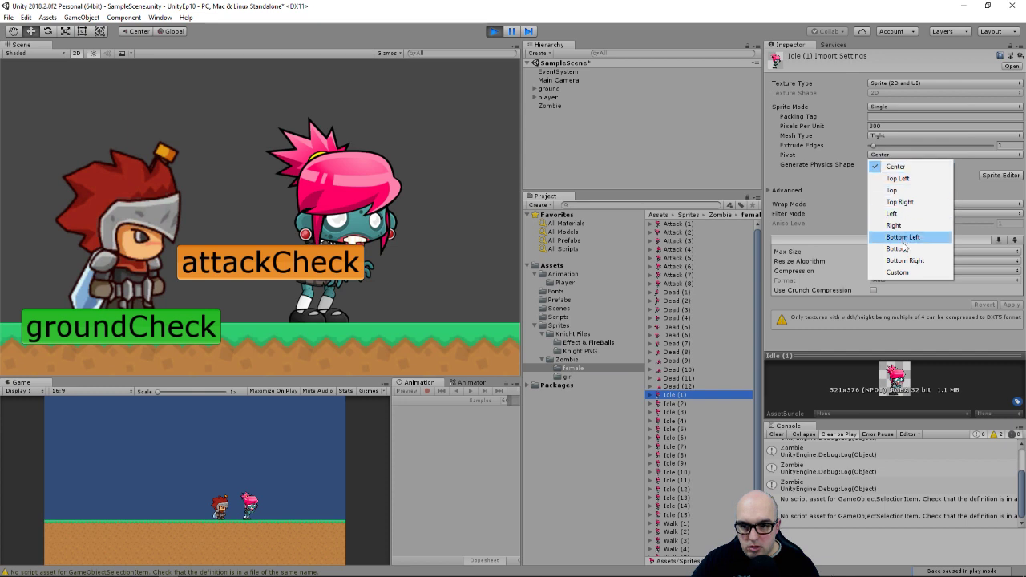
left_click(894, 190)
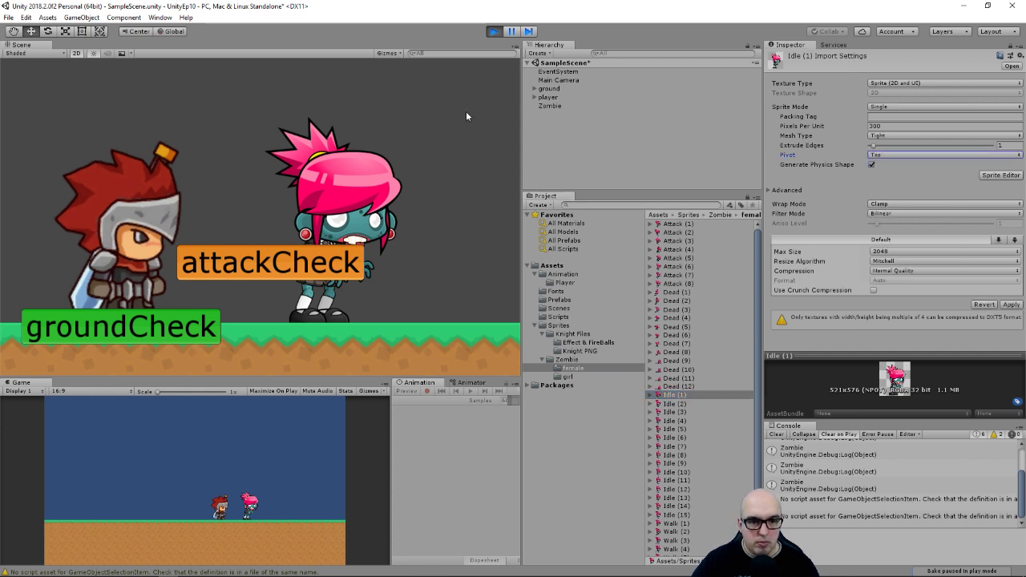
left_click(164, 499)
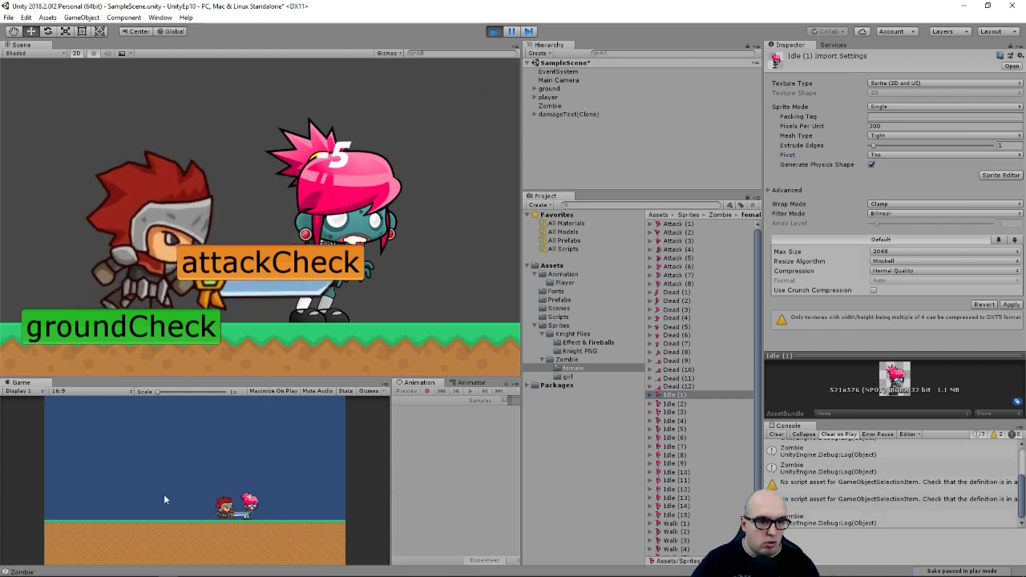
- Stop Play mode and apply the Top pivot import settings
left_click(496, 32)
left_click(542, 314)
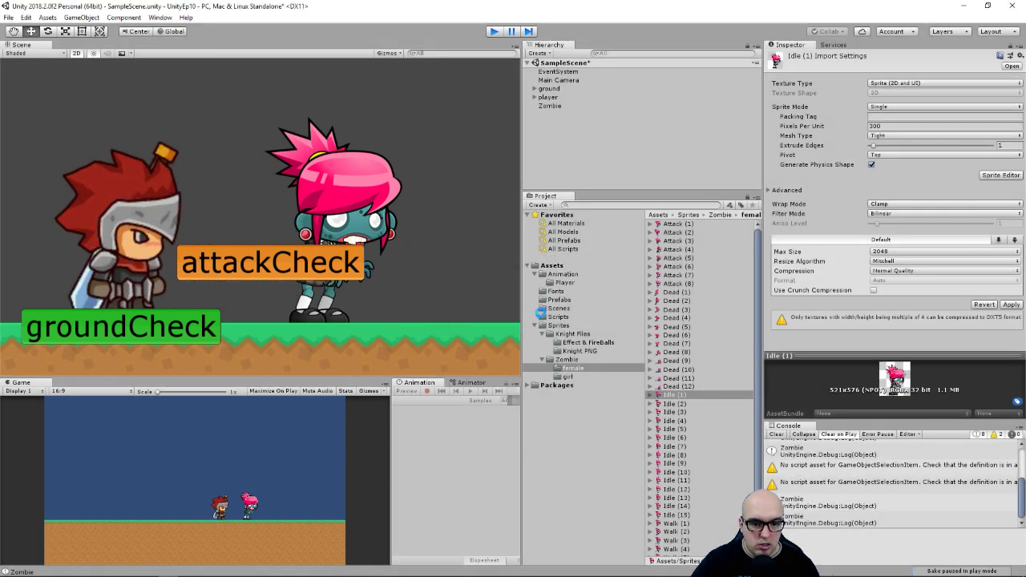
scroll(290, 272, "down", 2)
middle_click_drag(290, 273, 354, 180)
- Select the Zombie and raise it so its feet rest on the ground at Y -0.47
left_click(393, 189)
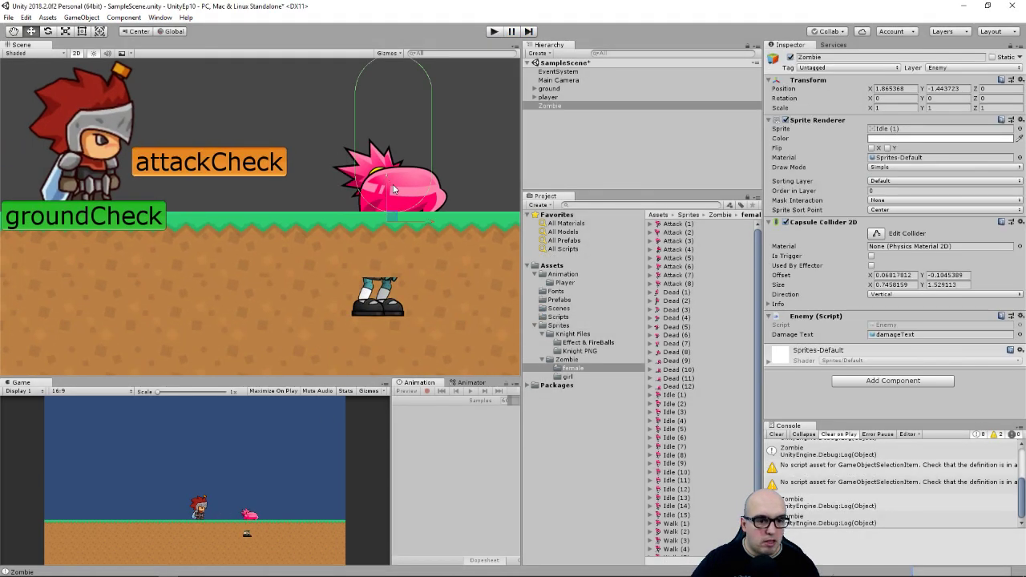
scroll(449, 176, "down", 2)
scroll(448, 176, "down", 1)
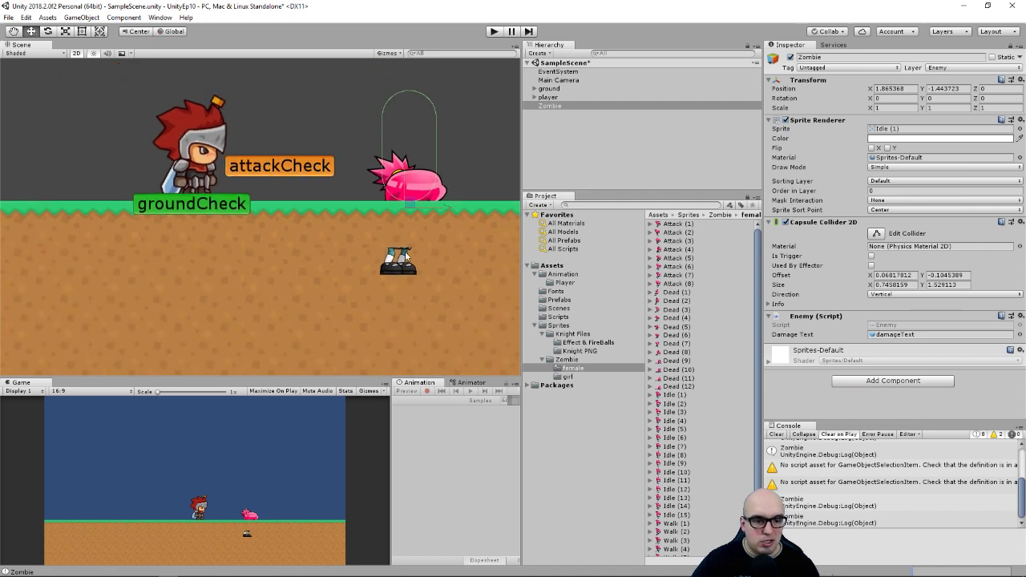
left_click(397, 257)
left_click(549, 105)
scroll(430, 154, "down", 1)
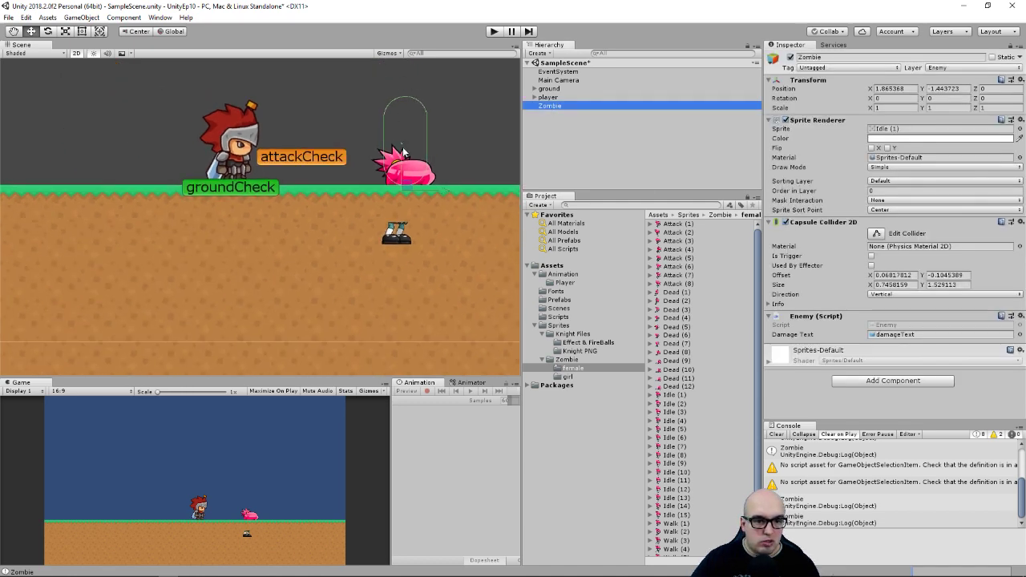
scroll(431, 154, "down", 1)
left_click_drag(400, 132, 407, 89)
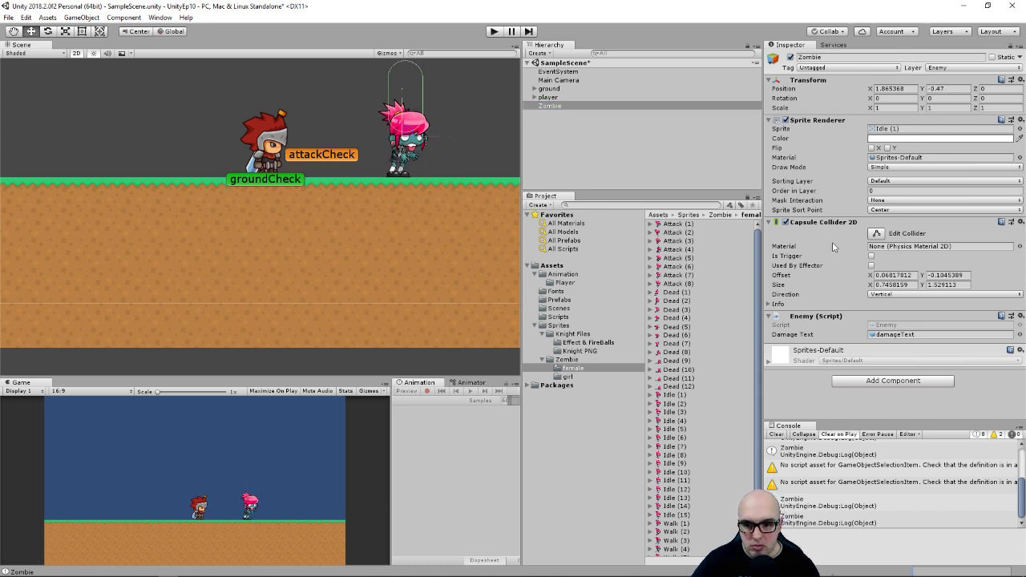
- Refit the Capsule Collider 2D around the body: offset Y -1.051781, size Y 1.563958
left_click(882, 234)
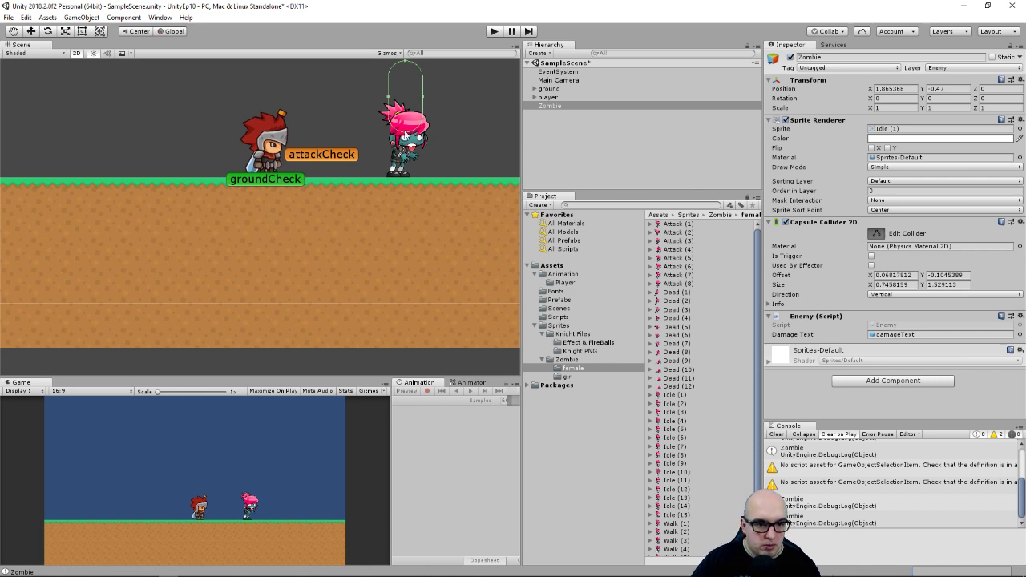
left_click_drag(406, 134, 406, 176)
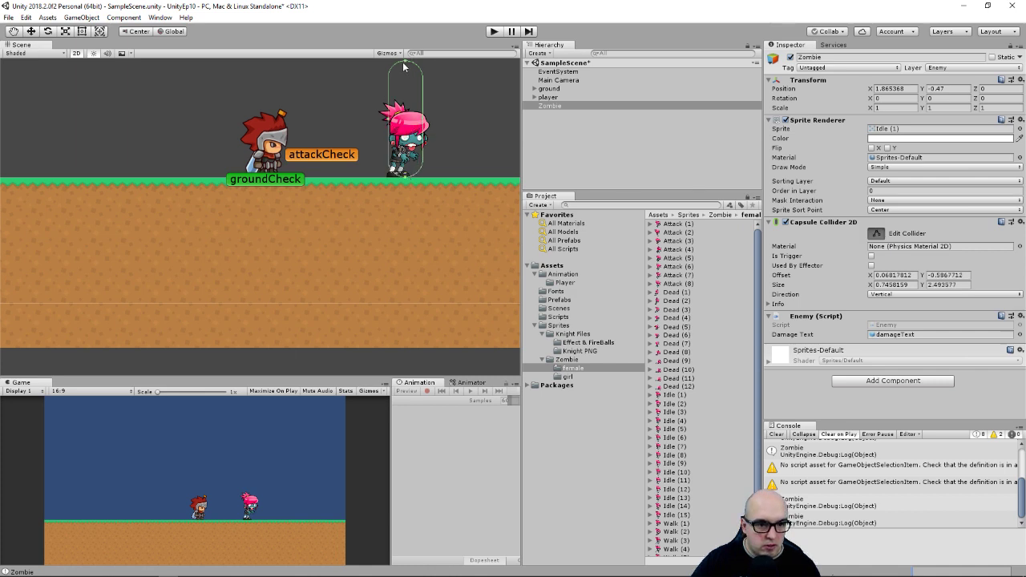
left_click_drag(404, 63, 406, 104)
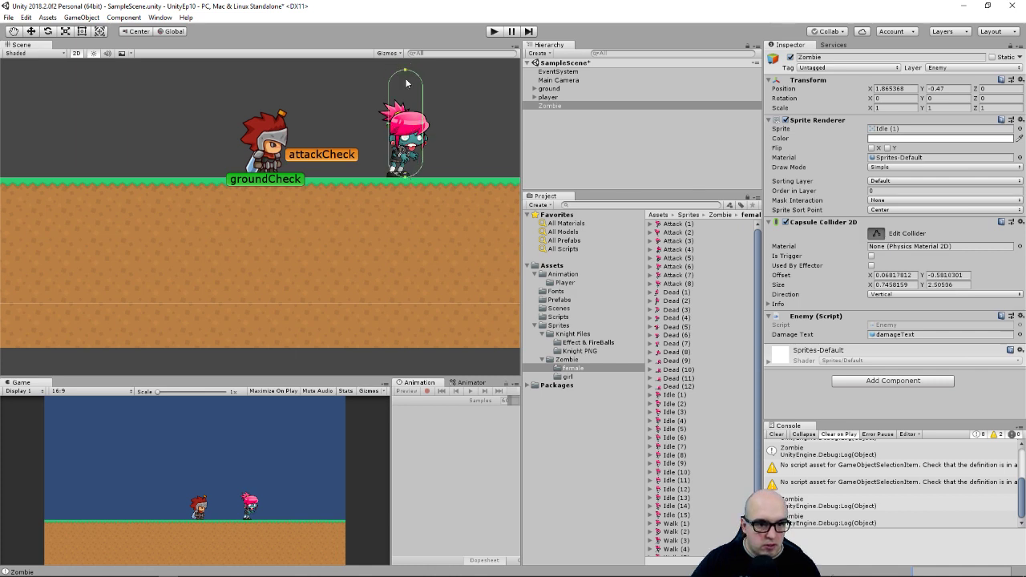
- Play-test five knight attacks on the zombie showing a floating -5, then stop and return to Player.cs
left_click(492, 31)
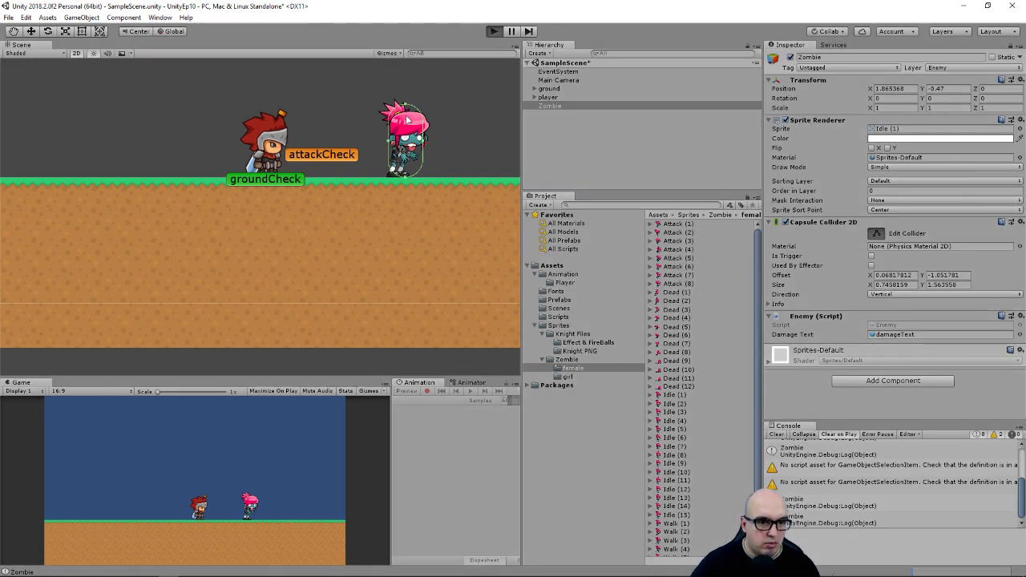
key("Right")
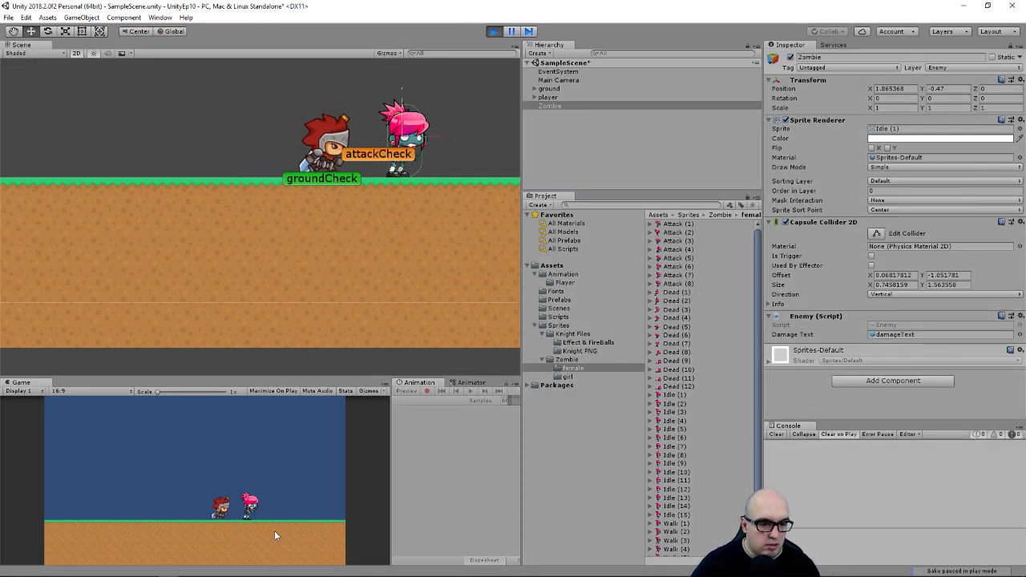
middle_click_drag(384, 210, 311, 302)
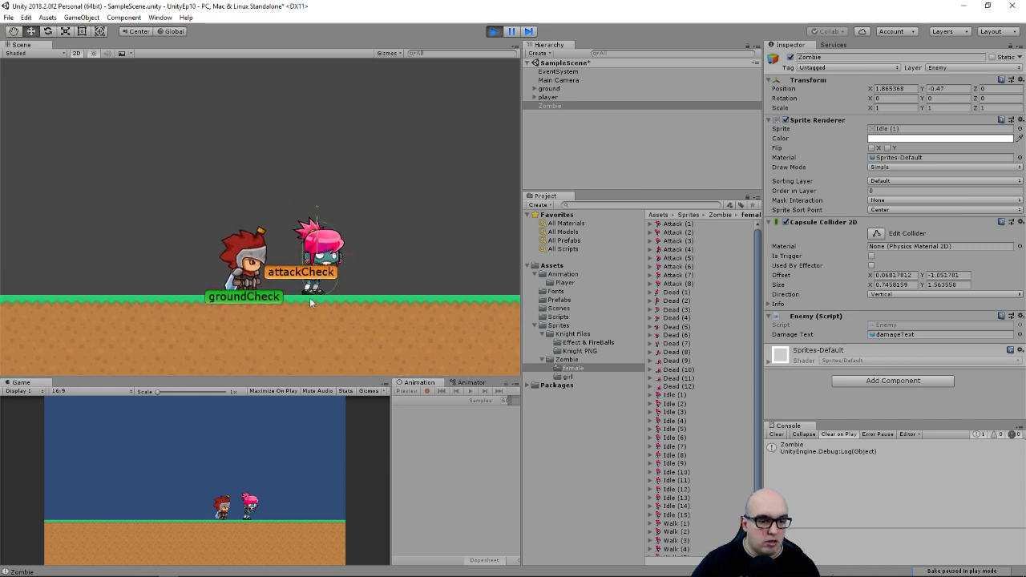
left_click(226, 517)
left_click(226, 517)
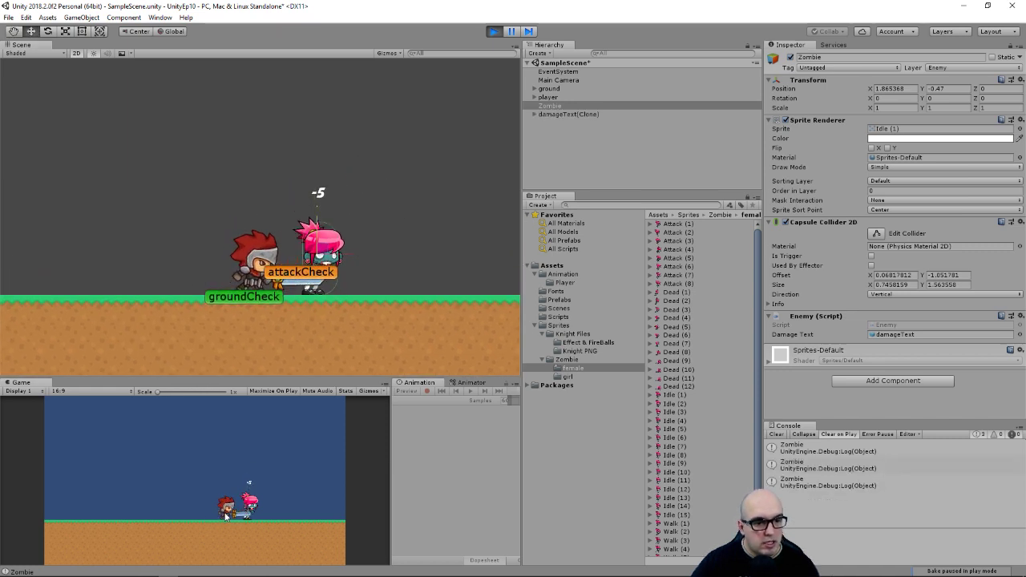
left_click(226, 517)
left_click(226, 517)
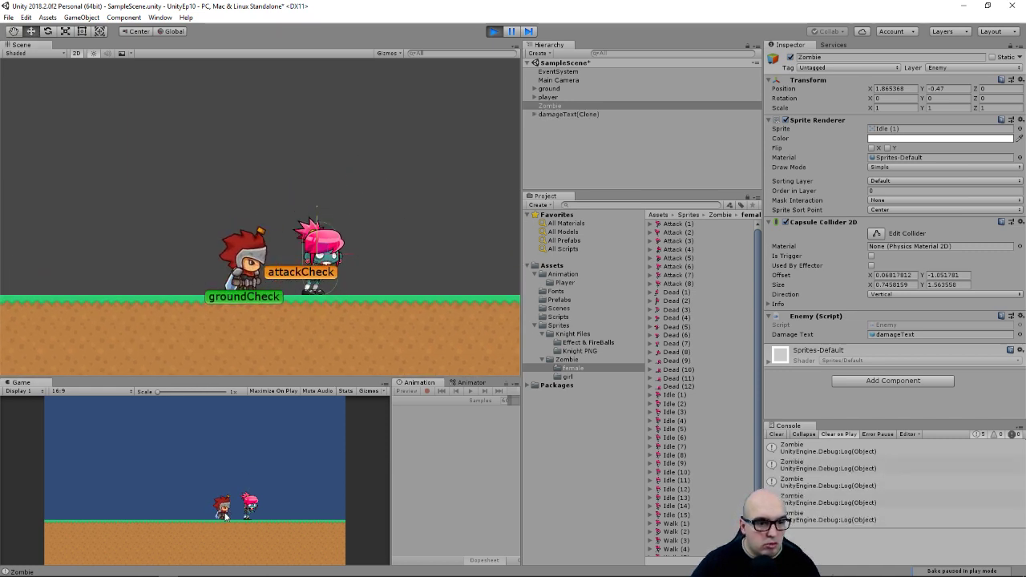
left_click(226, 517)
left_click(226, 517)
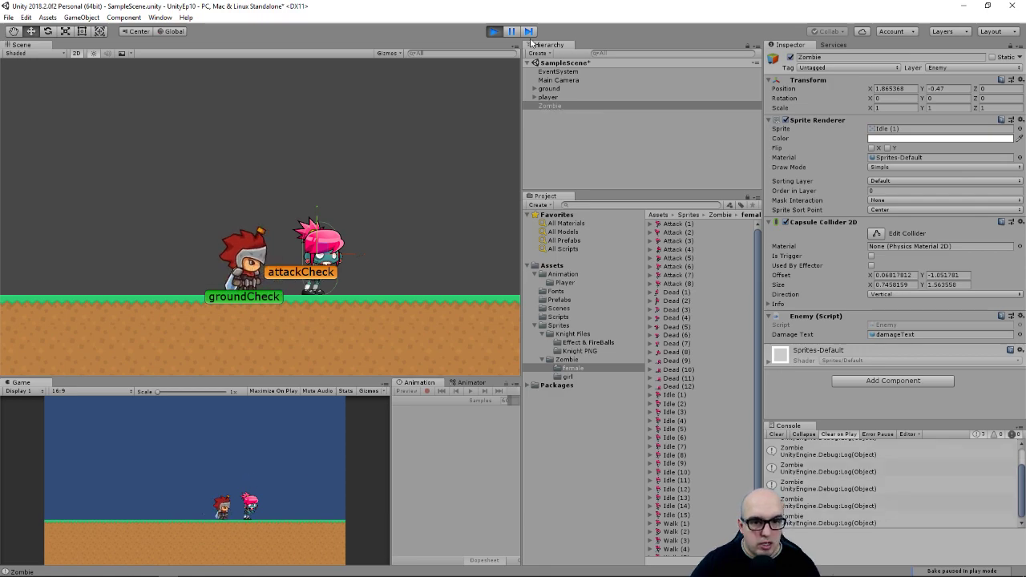
left_click(493, 31)
key("alt+Tab")
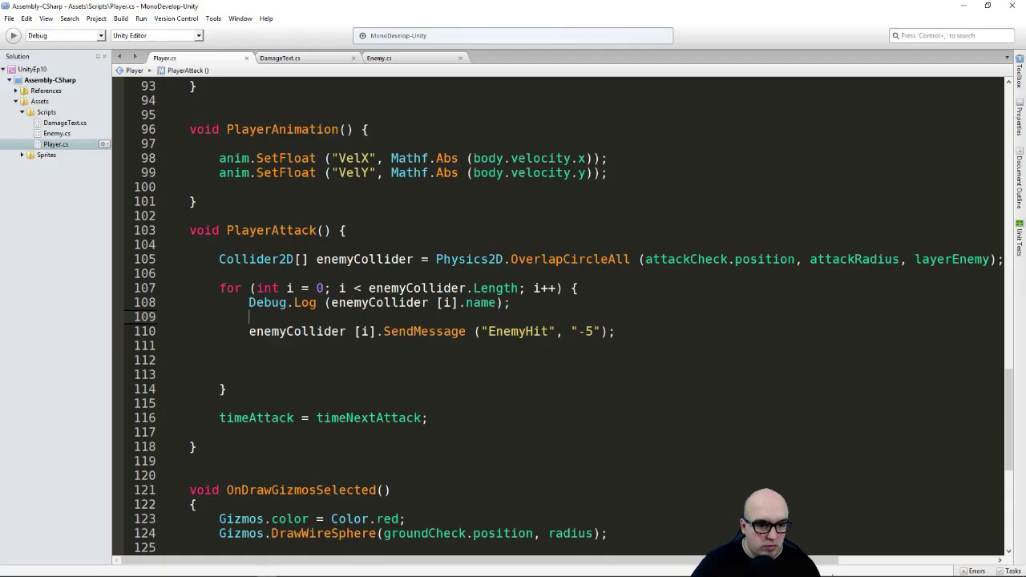
- Change the SendMessage value on line 110 from "-5" to "-15", save Player.cs, and go back to Unity
double_click(588, 331)
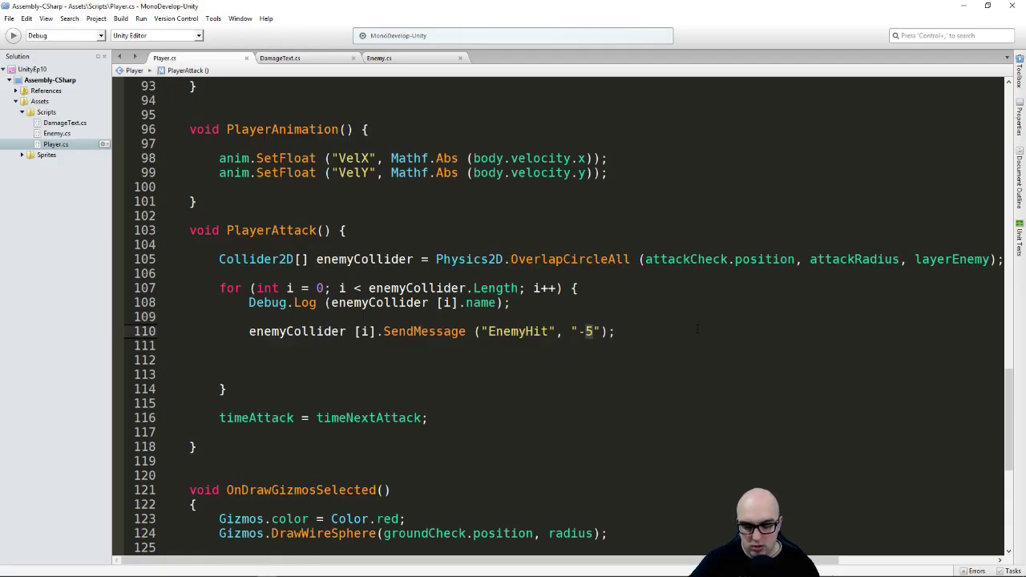
type("15")
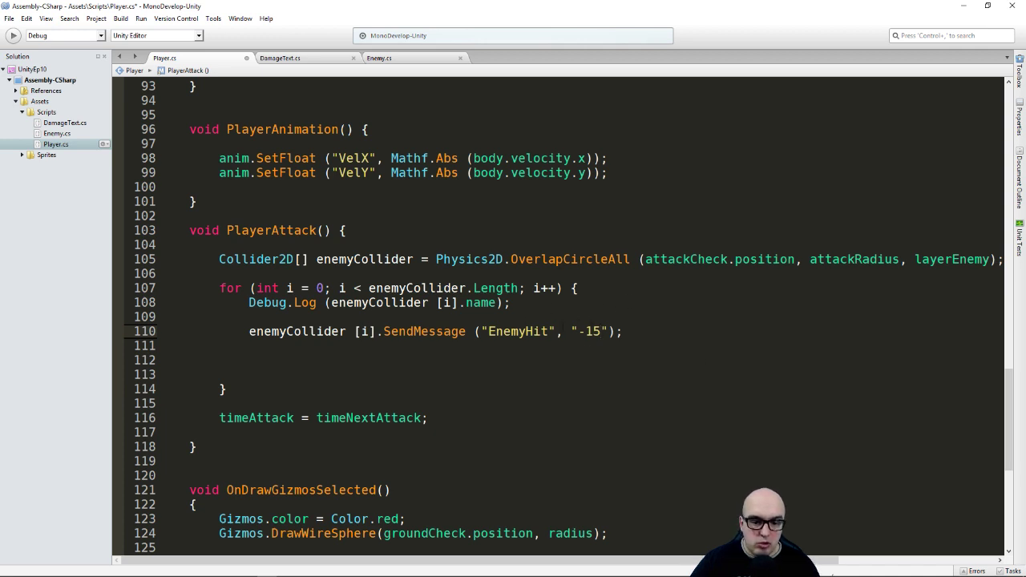
key("ctrl+s")
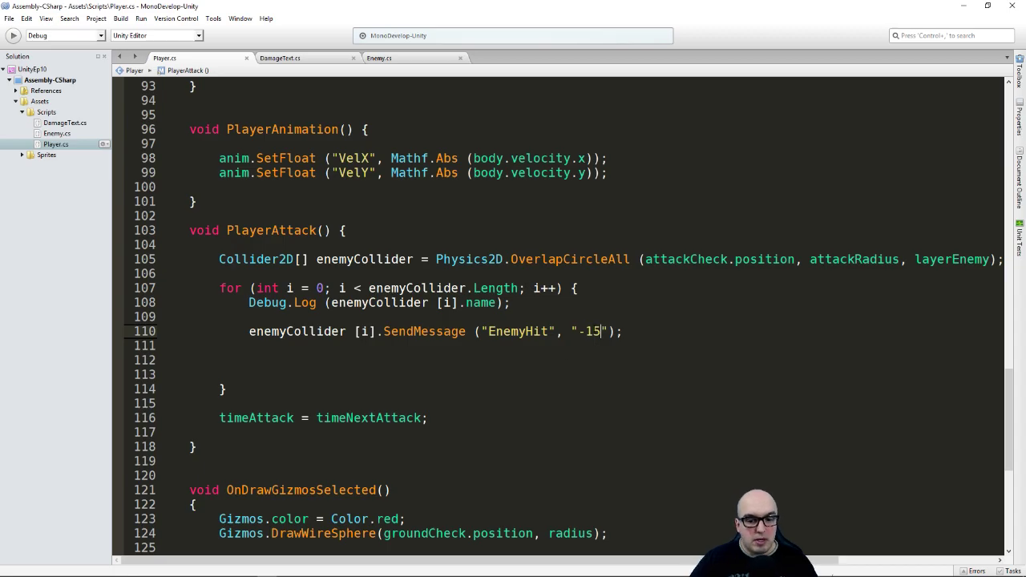
key("alt+Tab")
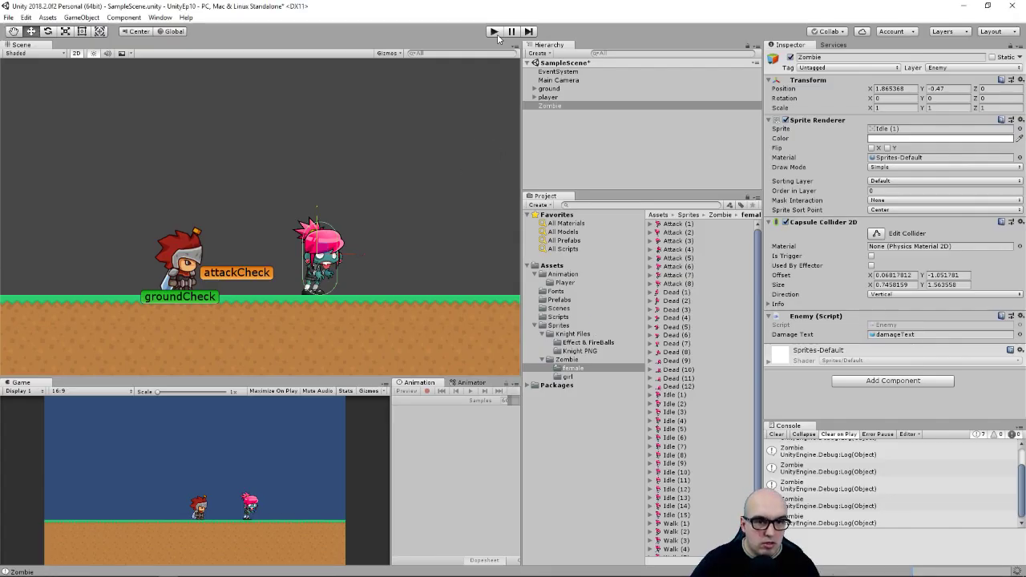
- Start Play mode, walk the knight to the zombie, and strike it four times to see -15 float up
left_click(496, 32)
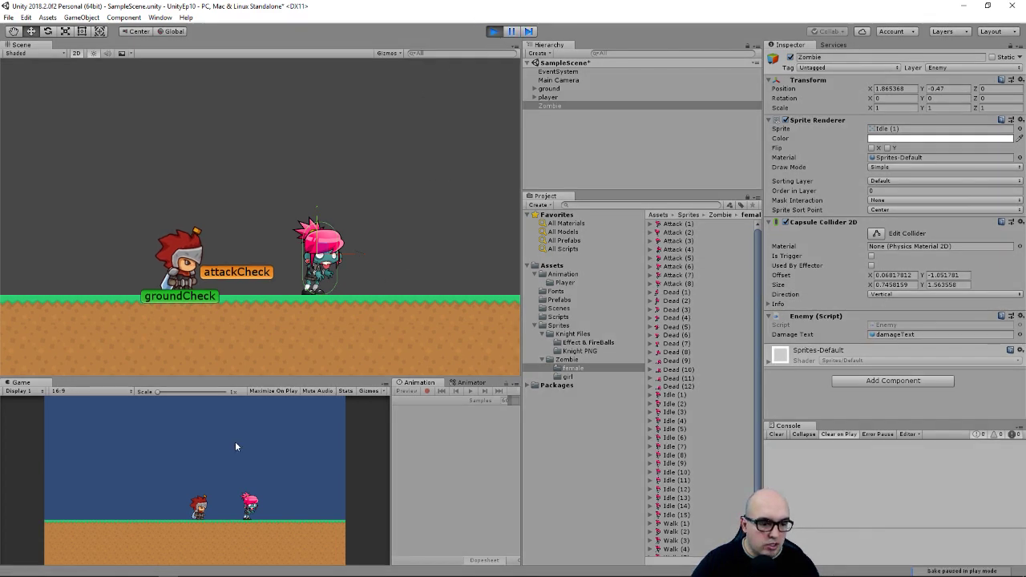
key("Right")
left_click(230, 463)
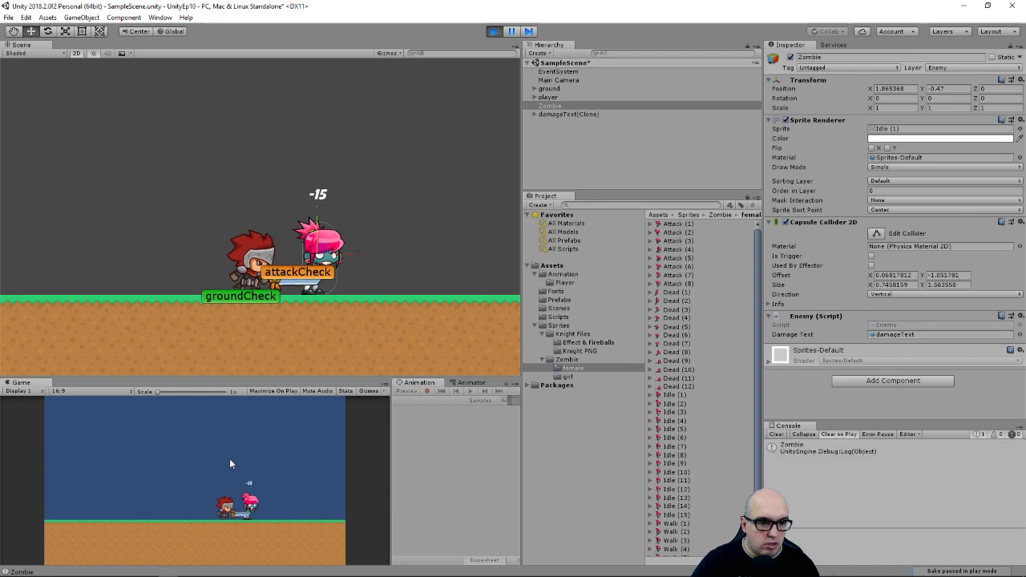
left_click(230, 463)
left_click(231, 463)
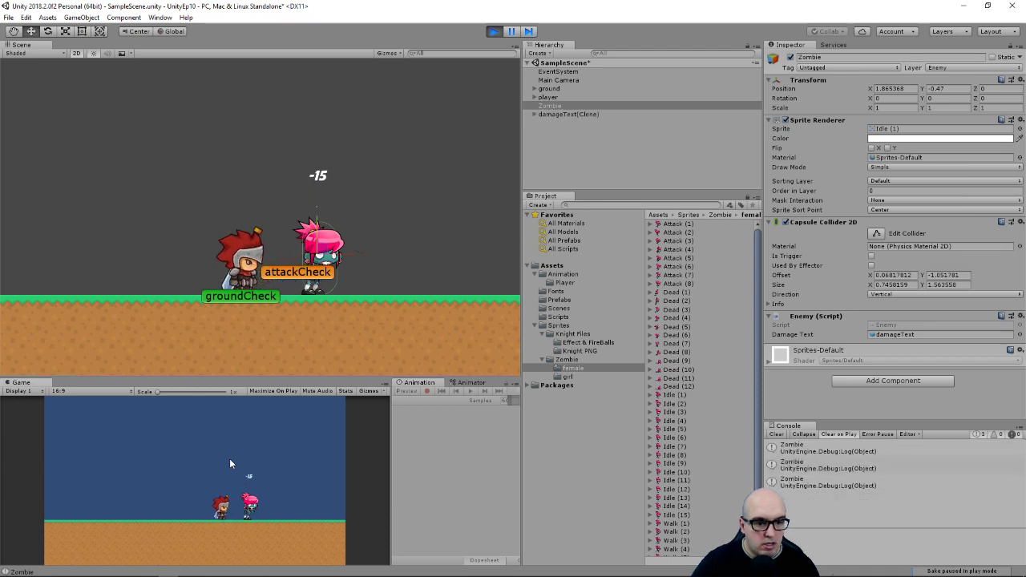
left_click(230, 463)
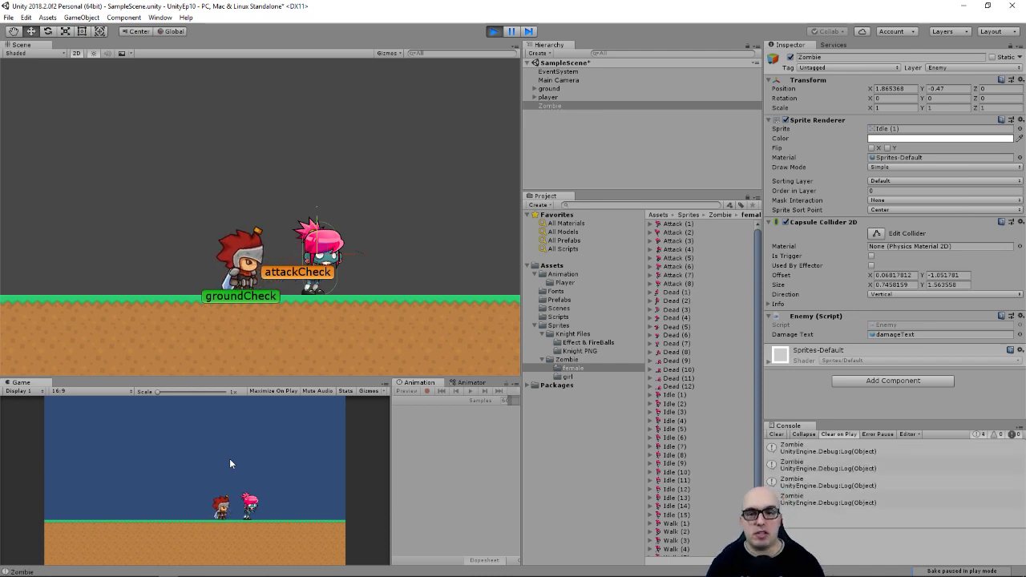